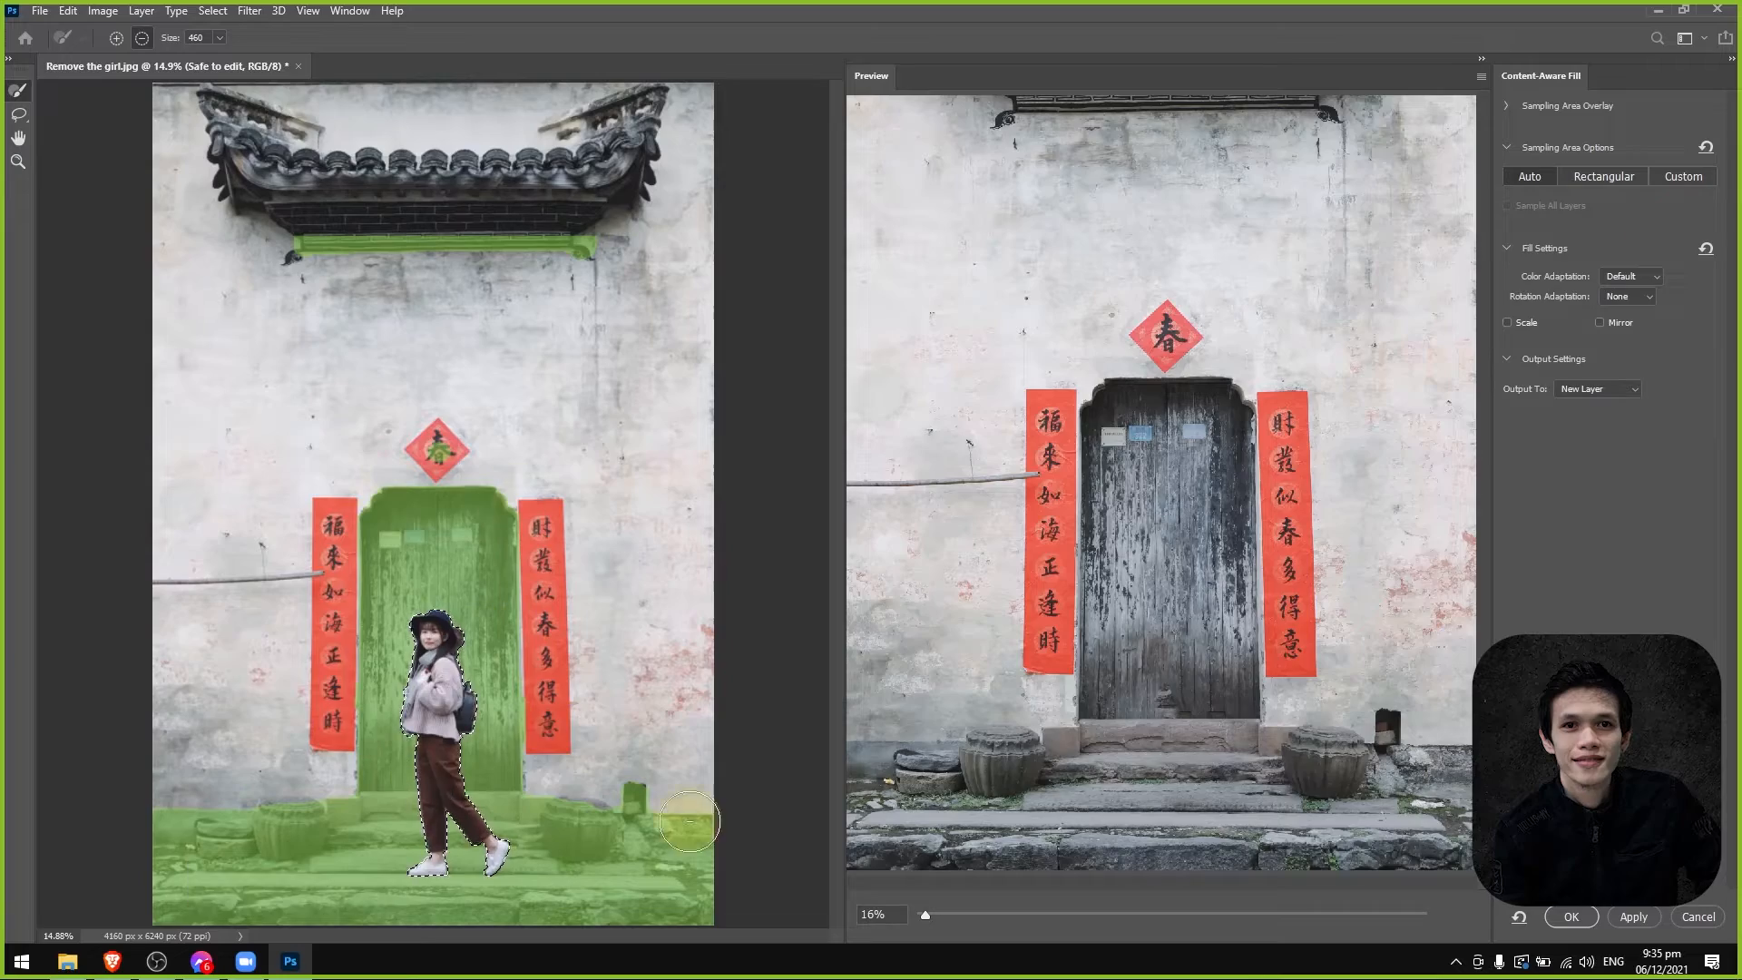
# Try limiting the Content-Aware Fill sampling area to the blank wall band between the roof and the red diamond sign.
pyautogui.scroll(2, 1254, 880)
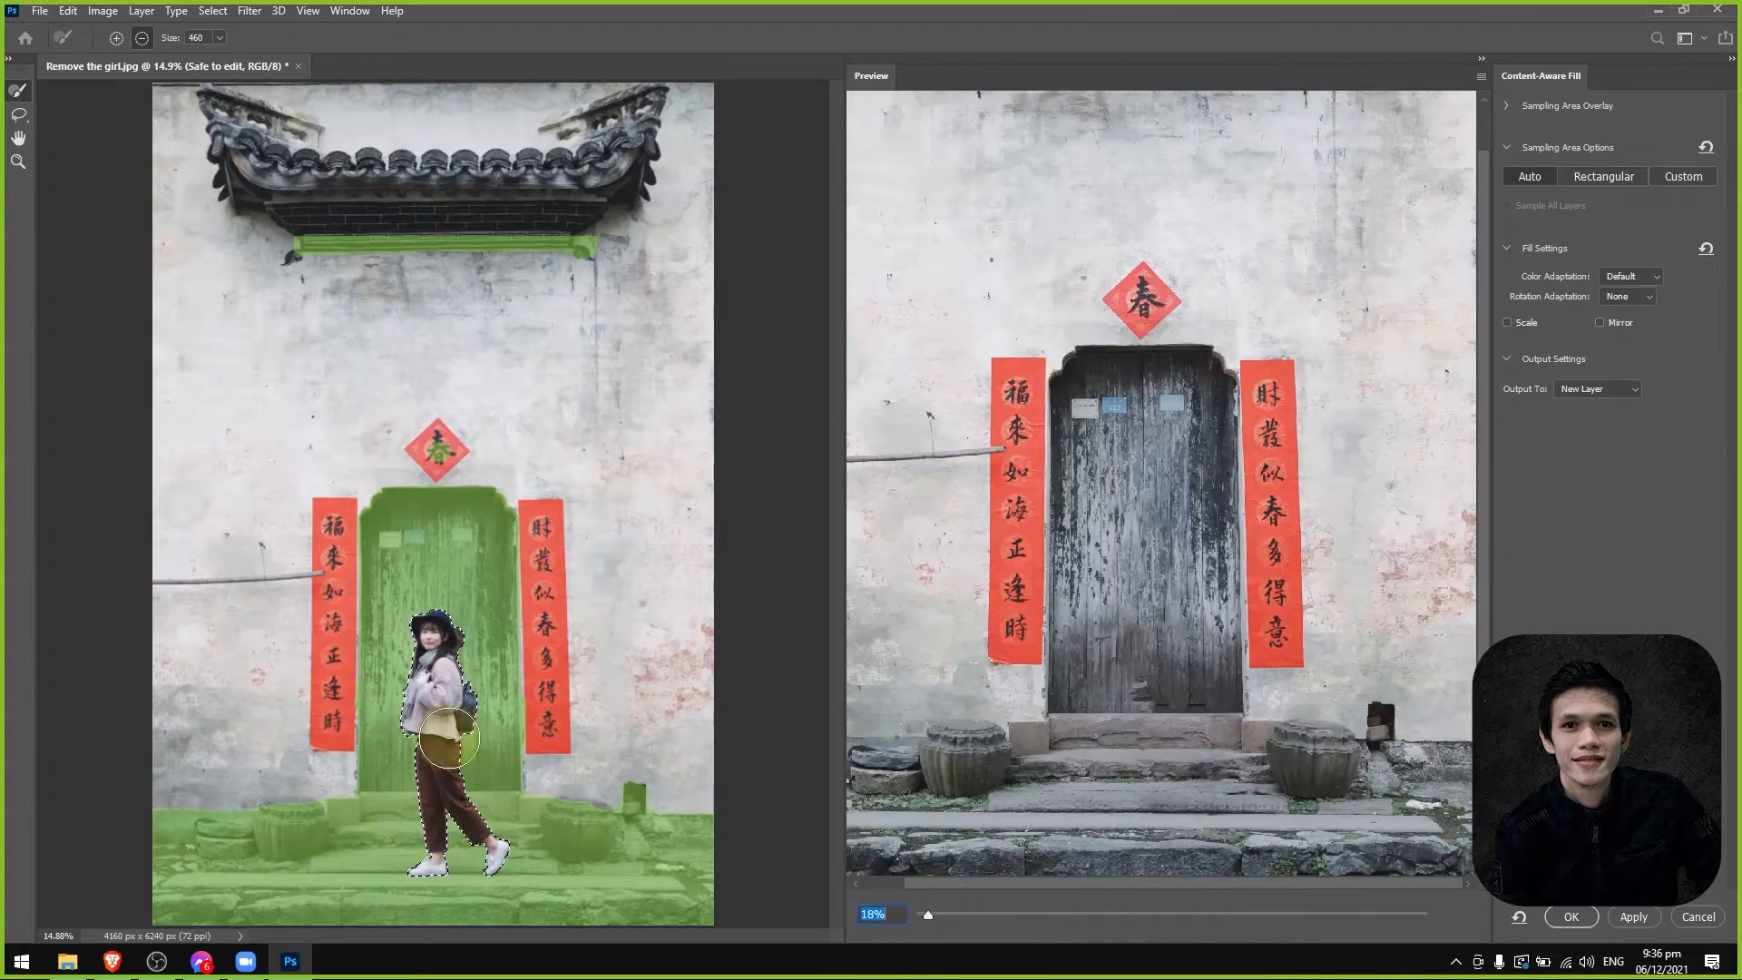
pyautogui.moveTo(155, 798)
pyautogui.mouseDown()
pyautogui.moveTo(132, 820)
pyautogui.moveTo(635, 803)
pyautogui.mouseUp()
pyautogui.click(116, 38)
pyautogui.moveTo(229, 303); pyautogui.dragTo(214, 313)
pyautogui.click(142, 38)
pyautogui.moveTo(440, 451); pyautogui.dragTo(494, 771)
pyautogui.moveTo(928, 914); pyautogui.dragTo(976, 915)
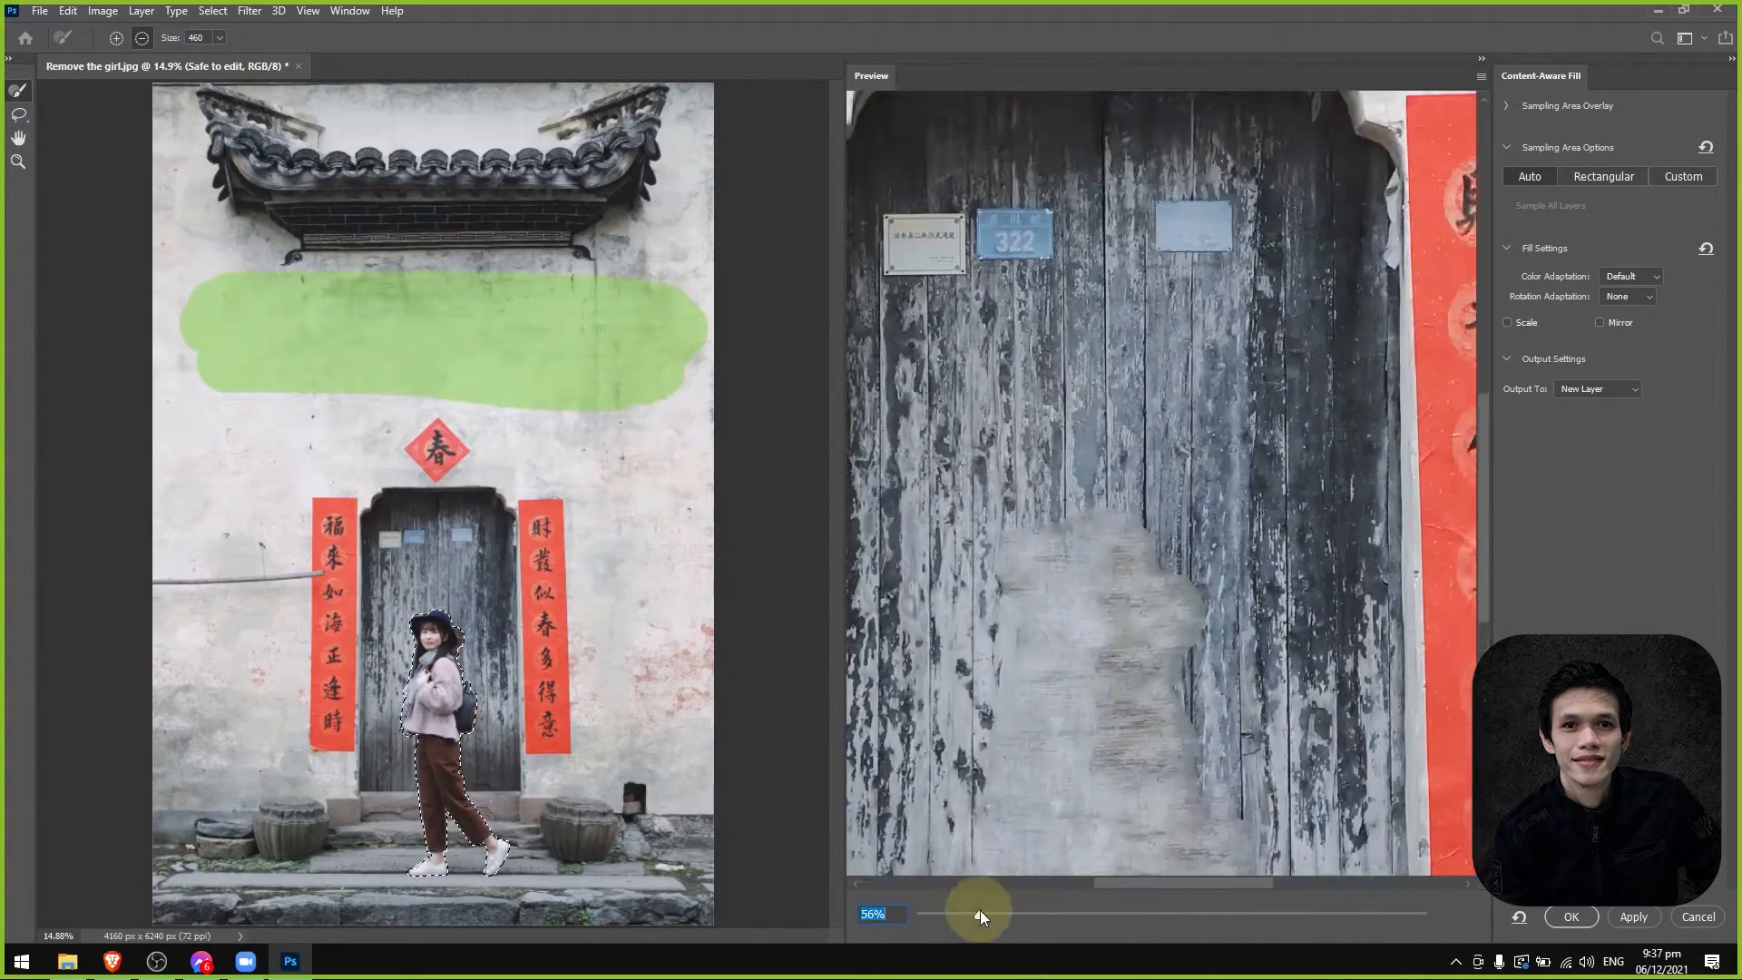
pyautogui.moveTo(1483, 508)
pyautogui.mouseDown()
pyautogui.moveTo(1479, 610)
pyautogui.moveTo(1479, 581)
pyautogui.mouseUp()
pyautogui.moveTo(976, 915); pyautogui.dragTo(960, 914)
# Remove the wall band from the sampling area and paint the wooden door and the stone steps around the girl instead.
pyautogui.moveTo(214, 385); pyautogui.dragTo(666, 400)
pyautogui.click(116, 38)
pyautogui.moveTo(381, 781)
pyautogui.mouseDown()
pyautogui.moveTo(436, 545)
pyautogui.moveTo(494, 581)
pyautogui.mouseUp()
pyautogui.scroll(-1, 1189, 711)
pyautogui.scroll(8, 417, 811)
pyautogui.moveTo(136, 719); pyautogui.dragTo(345, 808)
pyautogui.hscroll(3, 472, 771)
pyautogui.moveTo(490, 708)
pyautogui.mouseDown()
pyautogui.moveTo(712, 697)
pyautogui.moveTo(508, 758)
pyautogui.mouseUp()
pyautogui.scroll(-3, 508, 757)
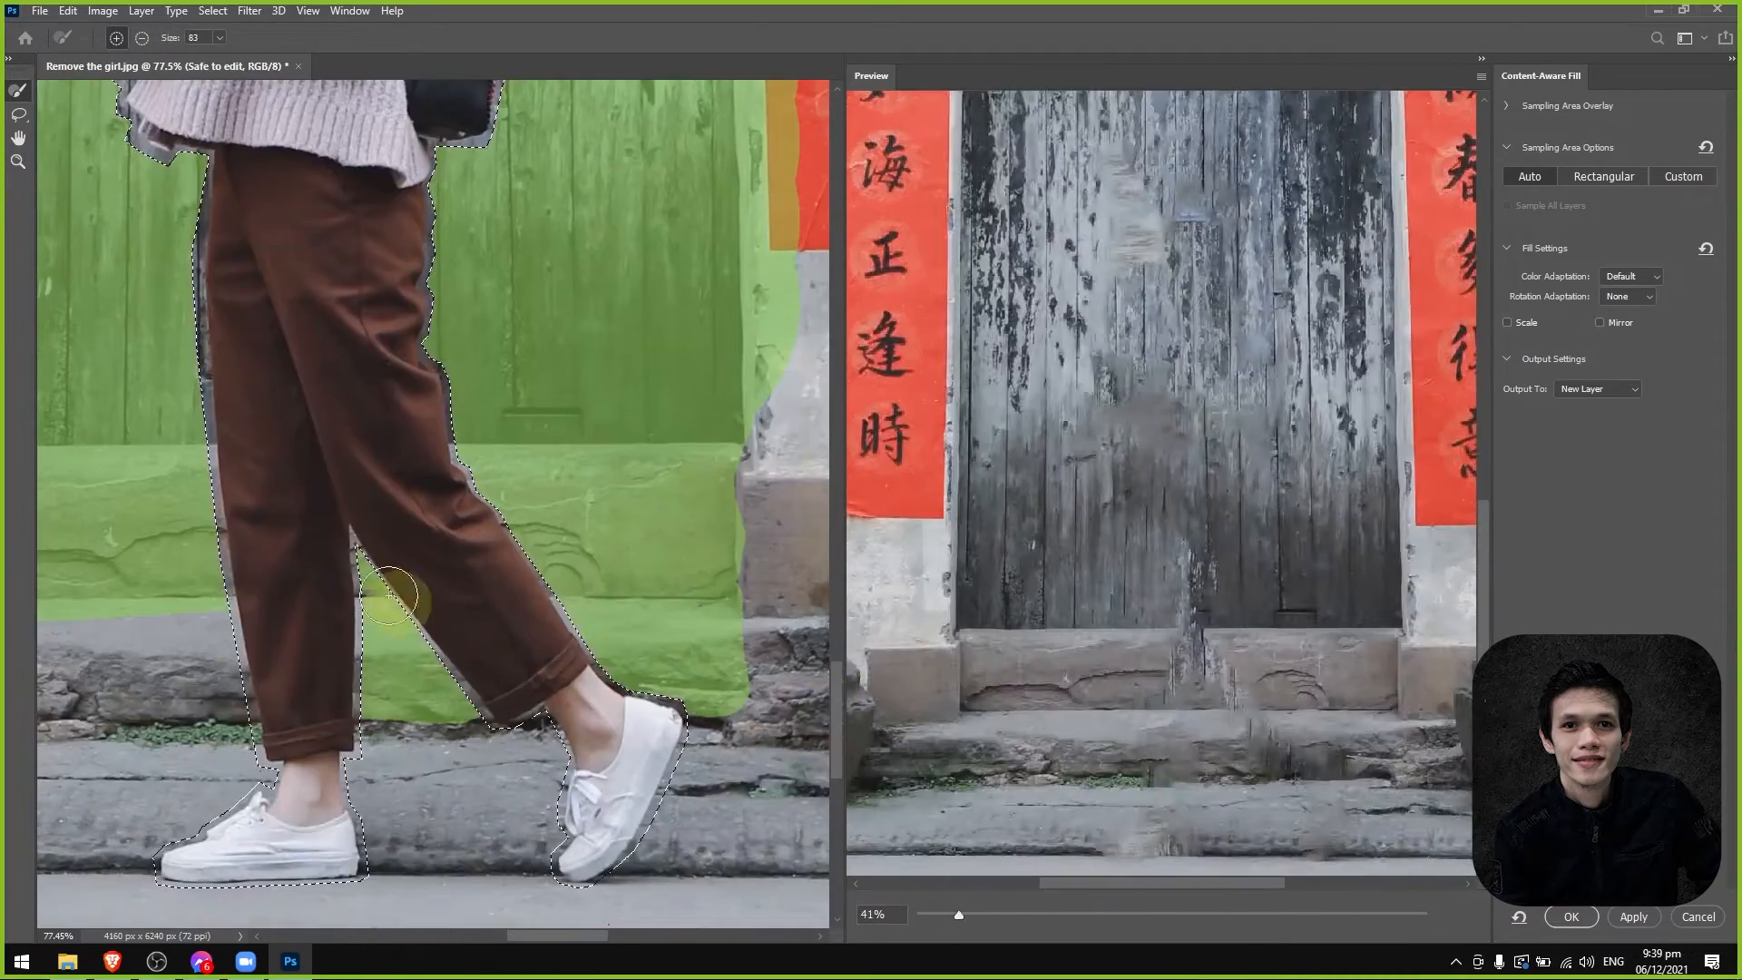
# Extend the sampling area over the stone steps between and beside the girl's legs.
pyautogui.hscroll(-4, 181, 708)
pyautogui.moveTo(400, 596)
pyautogui.mouseDown()
pyautogui.moveTo(182, 708)
pyautogui.moveTo(304, 709)
pyautogui.mouseUp()
pyautogui.hscroll(4, 304, 709)
pyautogui.moveTo(837, 692); pyautogui.dragTo(837, 326)
pyautogui.keyDown('alt'); pyautogui.rightClick(708, 704); pyautogui.keyUp('alt')
pyautogui.scroll(-8, 708, 705)
pyautogui.moveTo(1232, 915)
pyautogui.mouseDown()
pyautogui.moveTo(956, 915)
pyautogui.moveTo(992, 914)
pyautogui.mouseUp()
# Add the strip of stone steps around the girl's feet to the sampling area.
pyautogui.scroll(5, 410, 677)
pyautogui.click(116, 38)
pyautogui.moveTo(145, 676); pyautogui.dragTo(695, 711)
pyautogui.moveTo(1209, 883); pyautogui.dragTo(1227, 887)
# Subtract two small patches from the sampling area and check the fill preview.
pyautogui.scroll(8, 435, 454)
pyautogui.click(142, 38)
pyautogui.moveTo(289, 332); pyautogui.dragTo(340, 353)
pyautogui.moveTo(436, 344); pyautogui.dragTo(495, 345)
pyautogui.moveTo(992, 915)
pyautogui.mouseDown()
pyautogui.moveTo(1303, 915)
pyautogui.moveTo(923, 915)
pyautogui.mouseUp()
pyautogui.scroll(-5, 435, 454)
# Apply the fill to a new layer, clear the selection, and rename that layer Cover up.
pyautogui.click(1610, 389)
pyautogui.click(1592, 418)
pyautogui.click(1571, 917)
pyautogui.hotkey('ctrl', 'd')
pyautogui.scroll(-5, 766, 486)
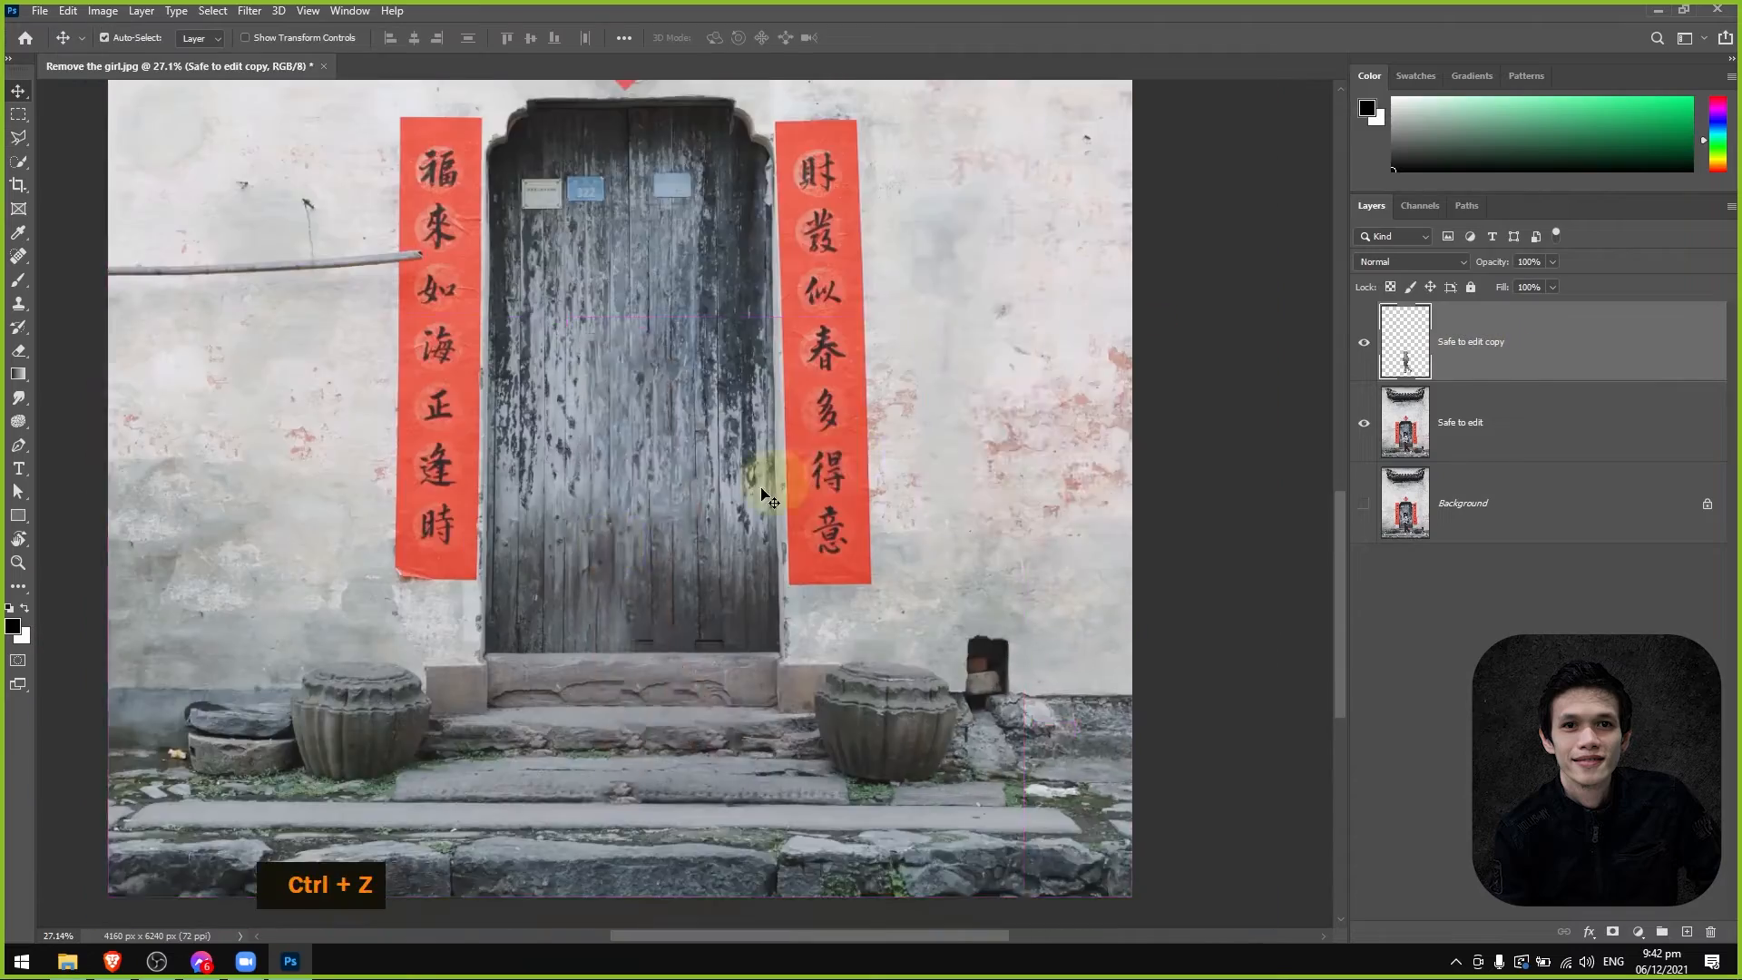
pyautogui.doubleClick(1471, 343)
pyautogui.write('Cover up')
# Paint out the wooden pole on the wall with the Spot Healing Brush on the Safe to edit layer.
pyautogui.click(1460, 423)
pyautogui.scroll(5, 435, 363)
pyautogui.moveTo(676, 478); pyautogui.dragTo(128, 509)
pyautogui.scroll(-8, 771, 619)
# Export the edited picture as a JPG named Assignment 1.
pyautogui.hotkey('ctrl', 'alt', 'shift', 'w')
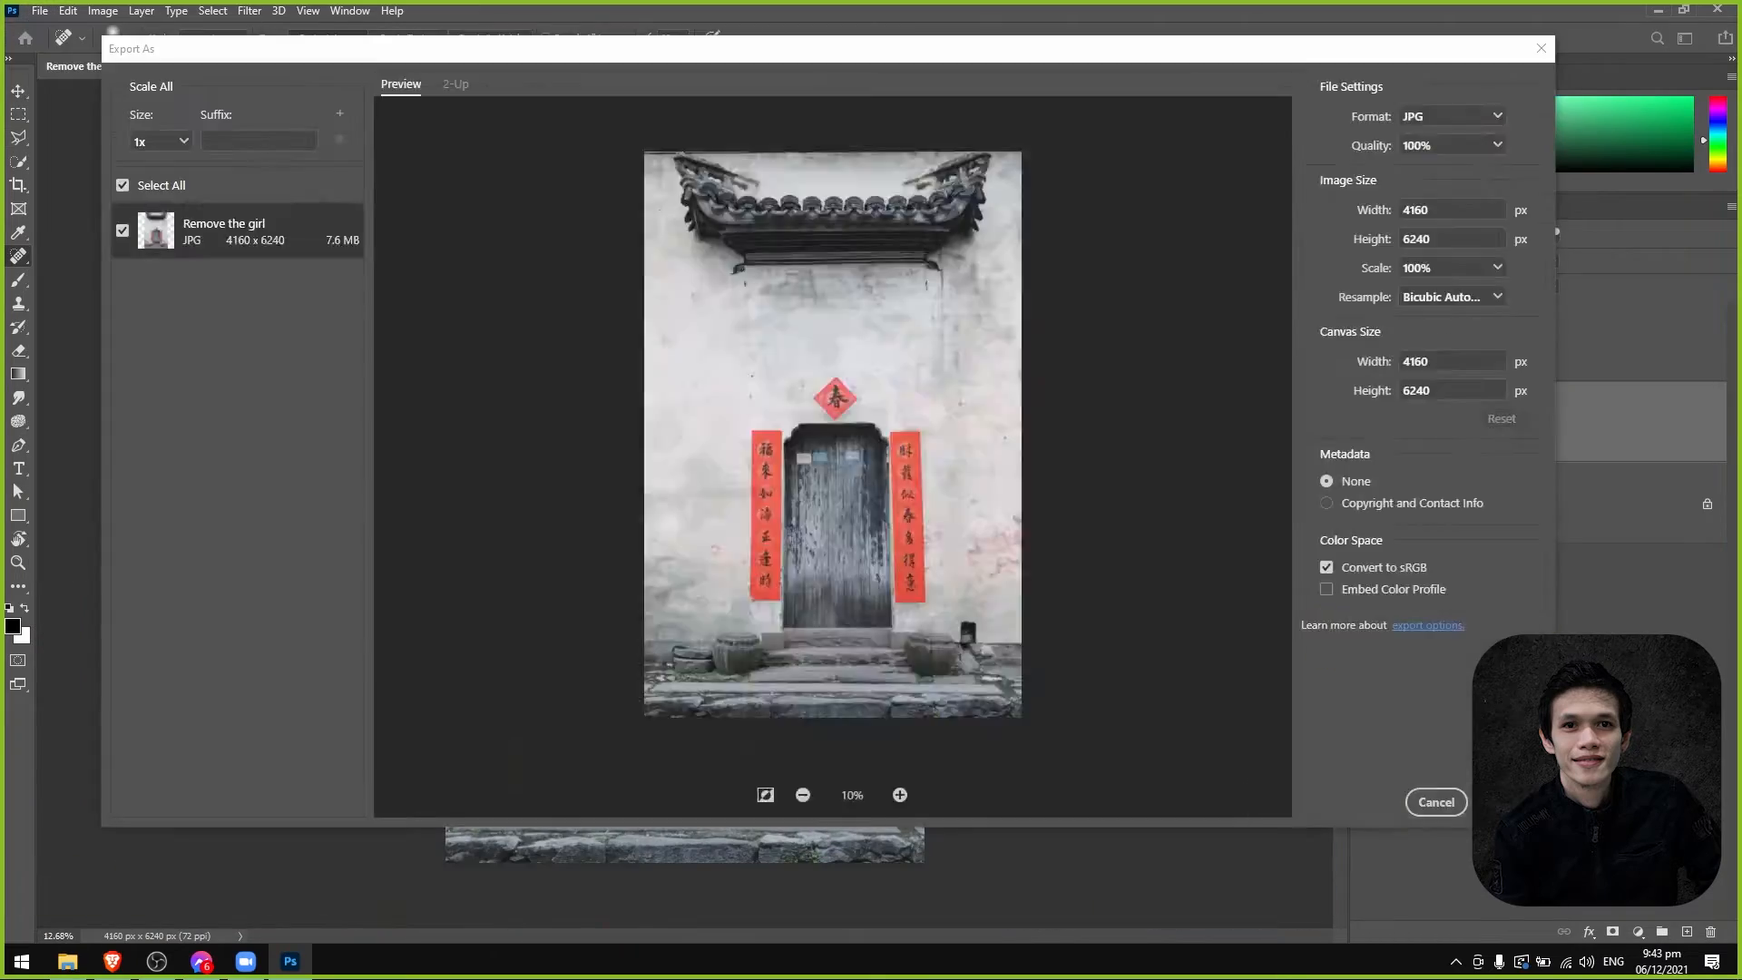
pyautogui.click(1509, 801)
pyautogui.write('Assignment 1')
pyautogui.click(1214, 417)
pyautogui.hotkey('ctrl', 'c')
pyautogui.hotkey('ctrl', 'v')
pyautogui.press('Right')
pyautogui.click(1327, 99)
# Check the Zoom meeting's participants and chat, and close both windows.
pyautogui.click(284, 962)
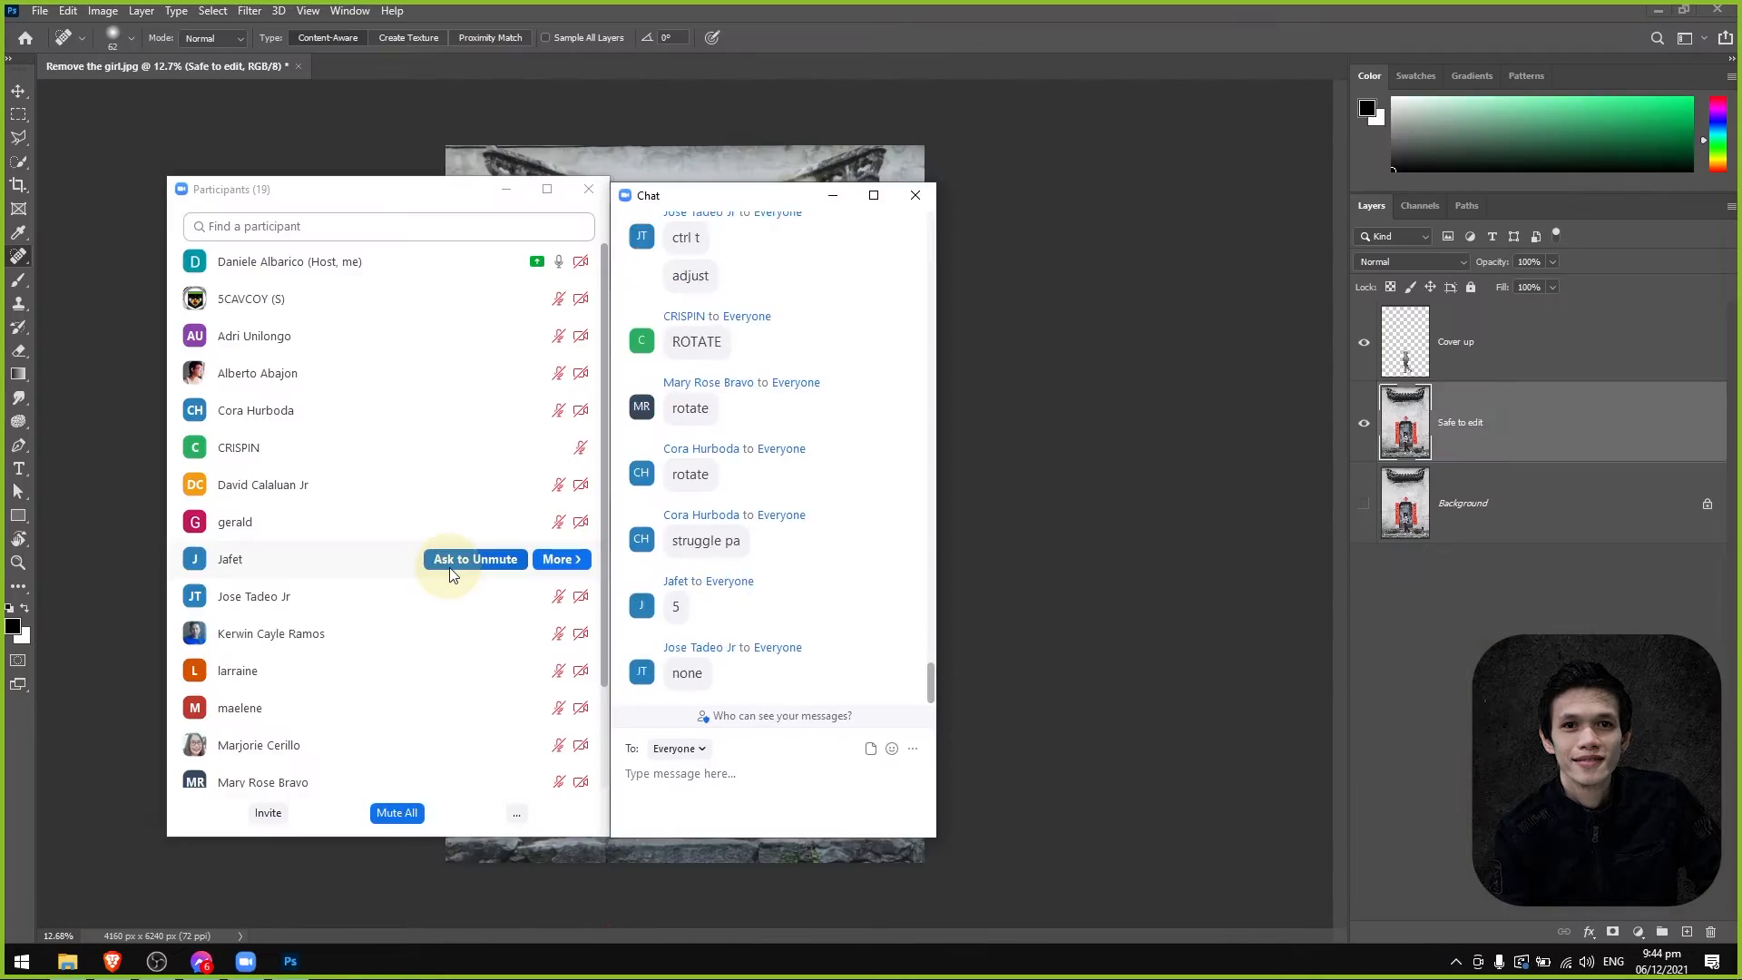
pyautogui.moveTo(363, 177); pyautogui.dragTo(717, 166)
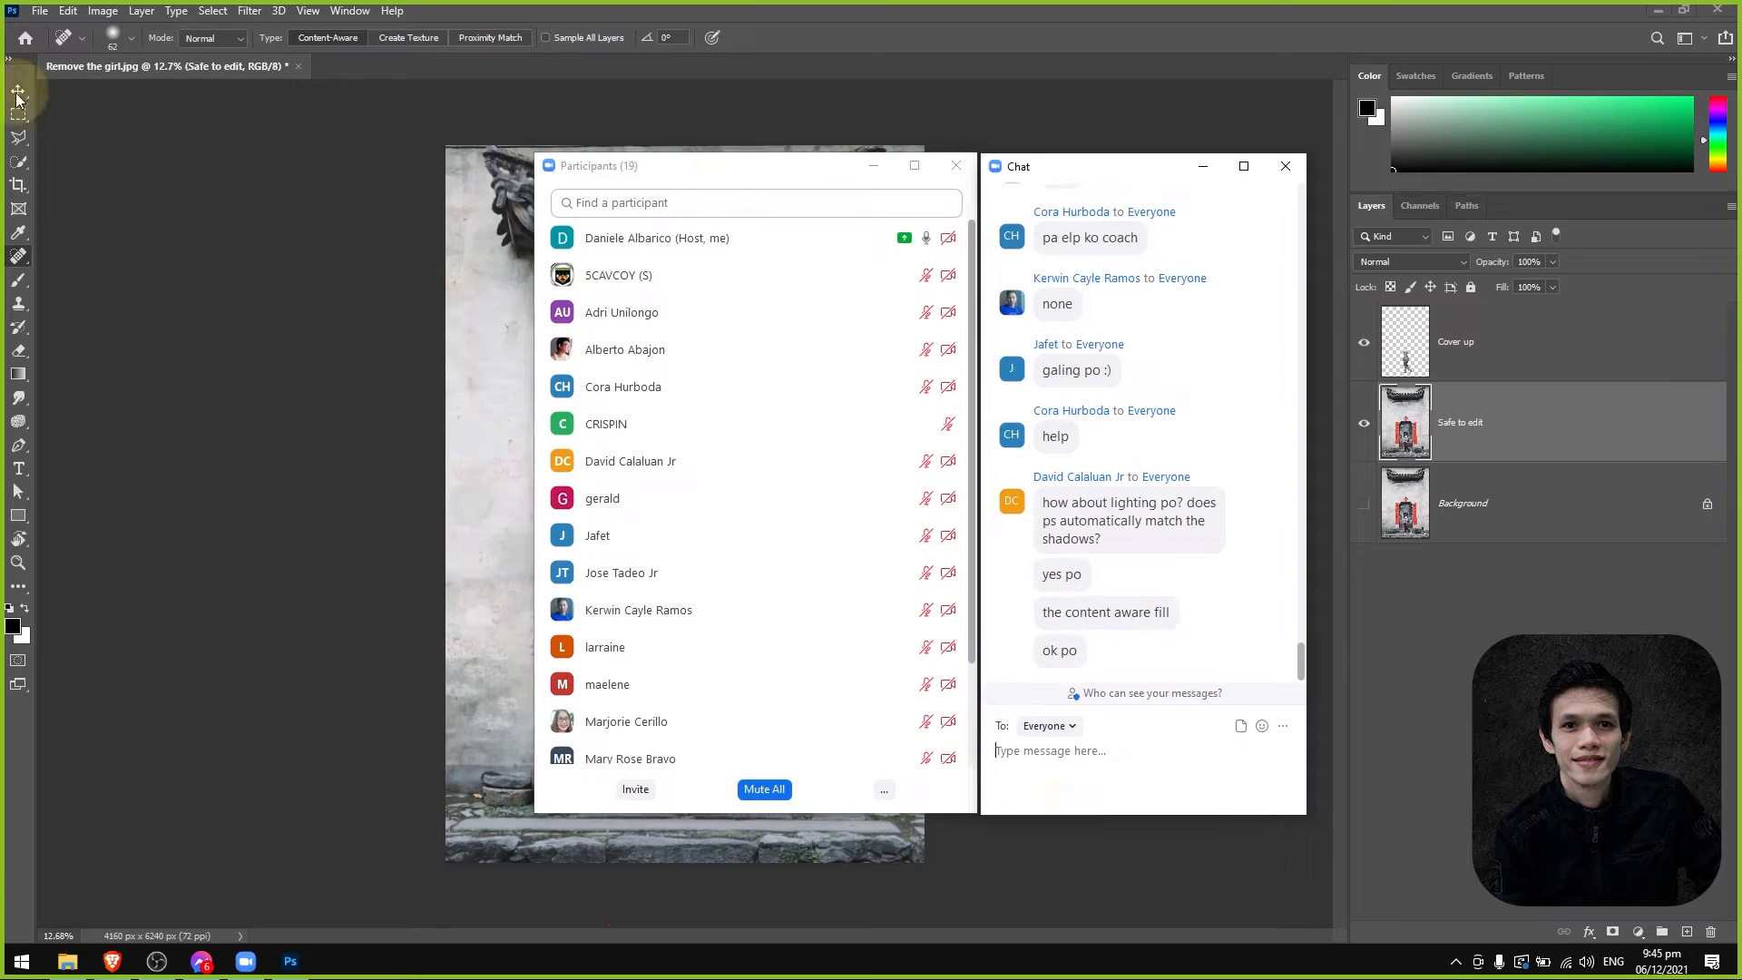
pyautogui.click(112, 962)
pyautogui.click(109, 14)
pyautogui.click(957, 166)
pyautogui.click(1285, 167)
# Find the course materials link in the Facebook group and open the Wave 9 Google Drive folder.
pyautogui.click(68, 72)
pyautogui.scroll(-5, 524, 688)
pyautogui.scroll(-8, 529, 689)
pyautogui.click(832, 465)
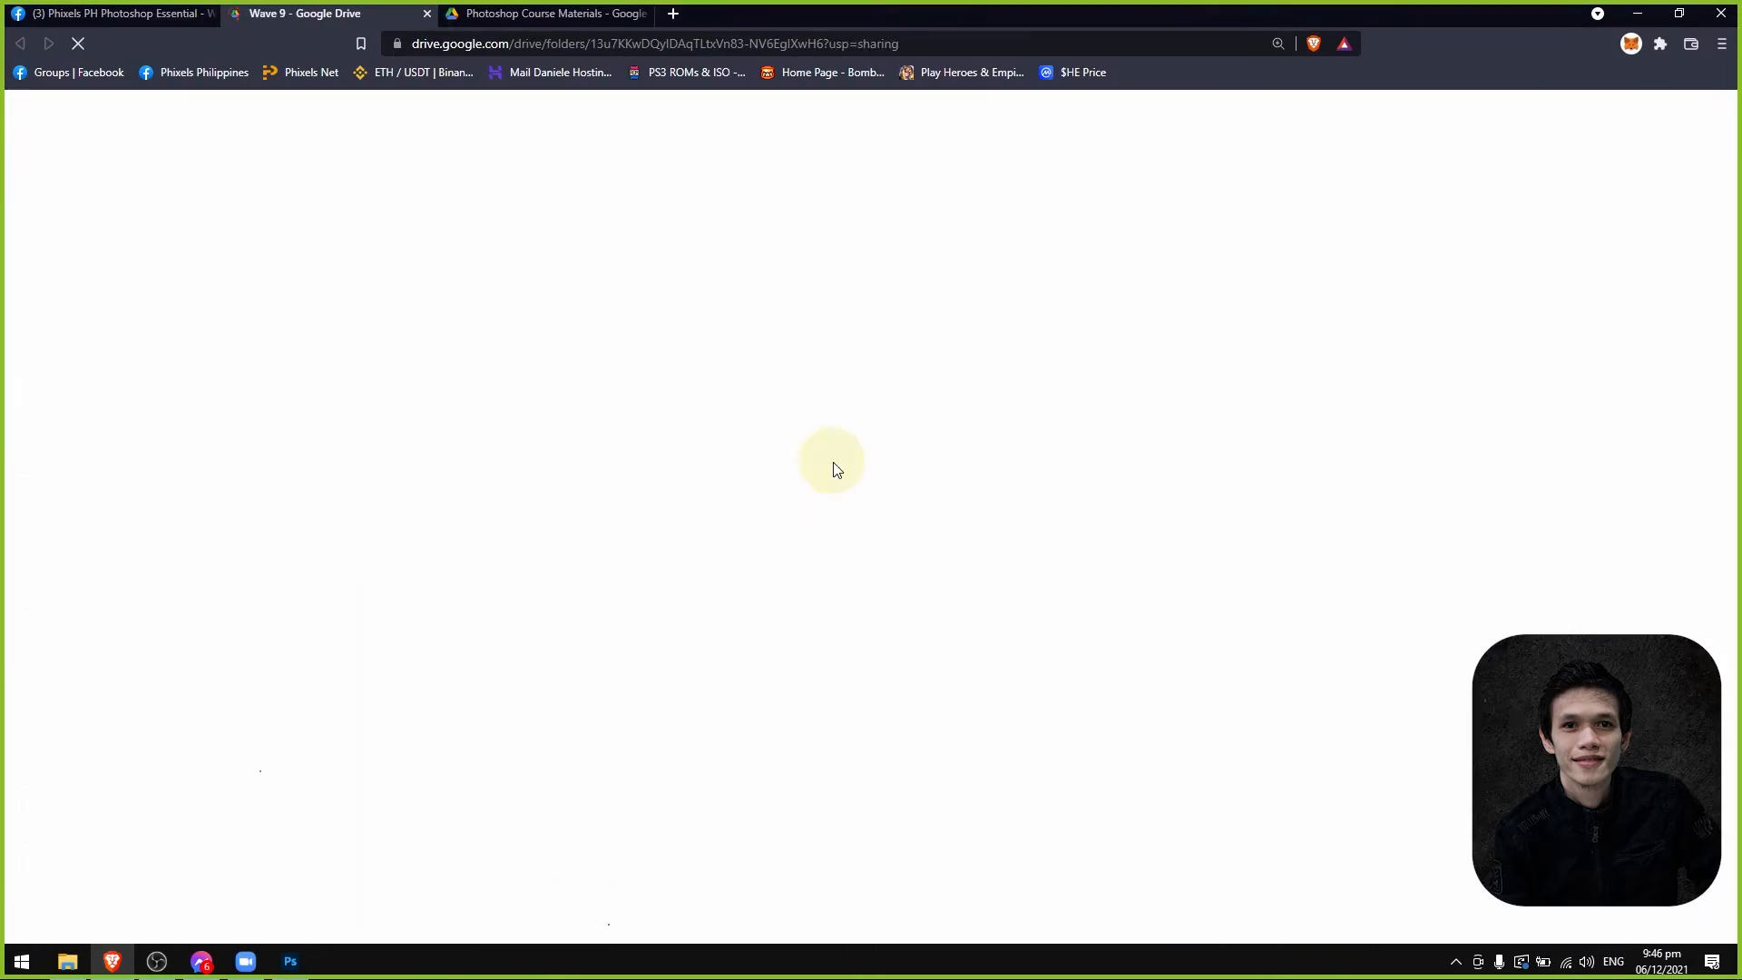
pyautogui.click(109, 13)
# Switch back to Photoshop and check the Zoom meeting chat.
pyautogui.click(291, 962)
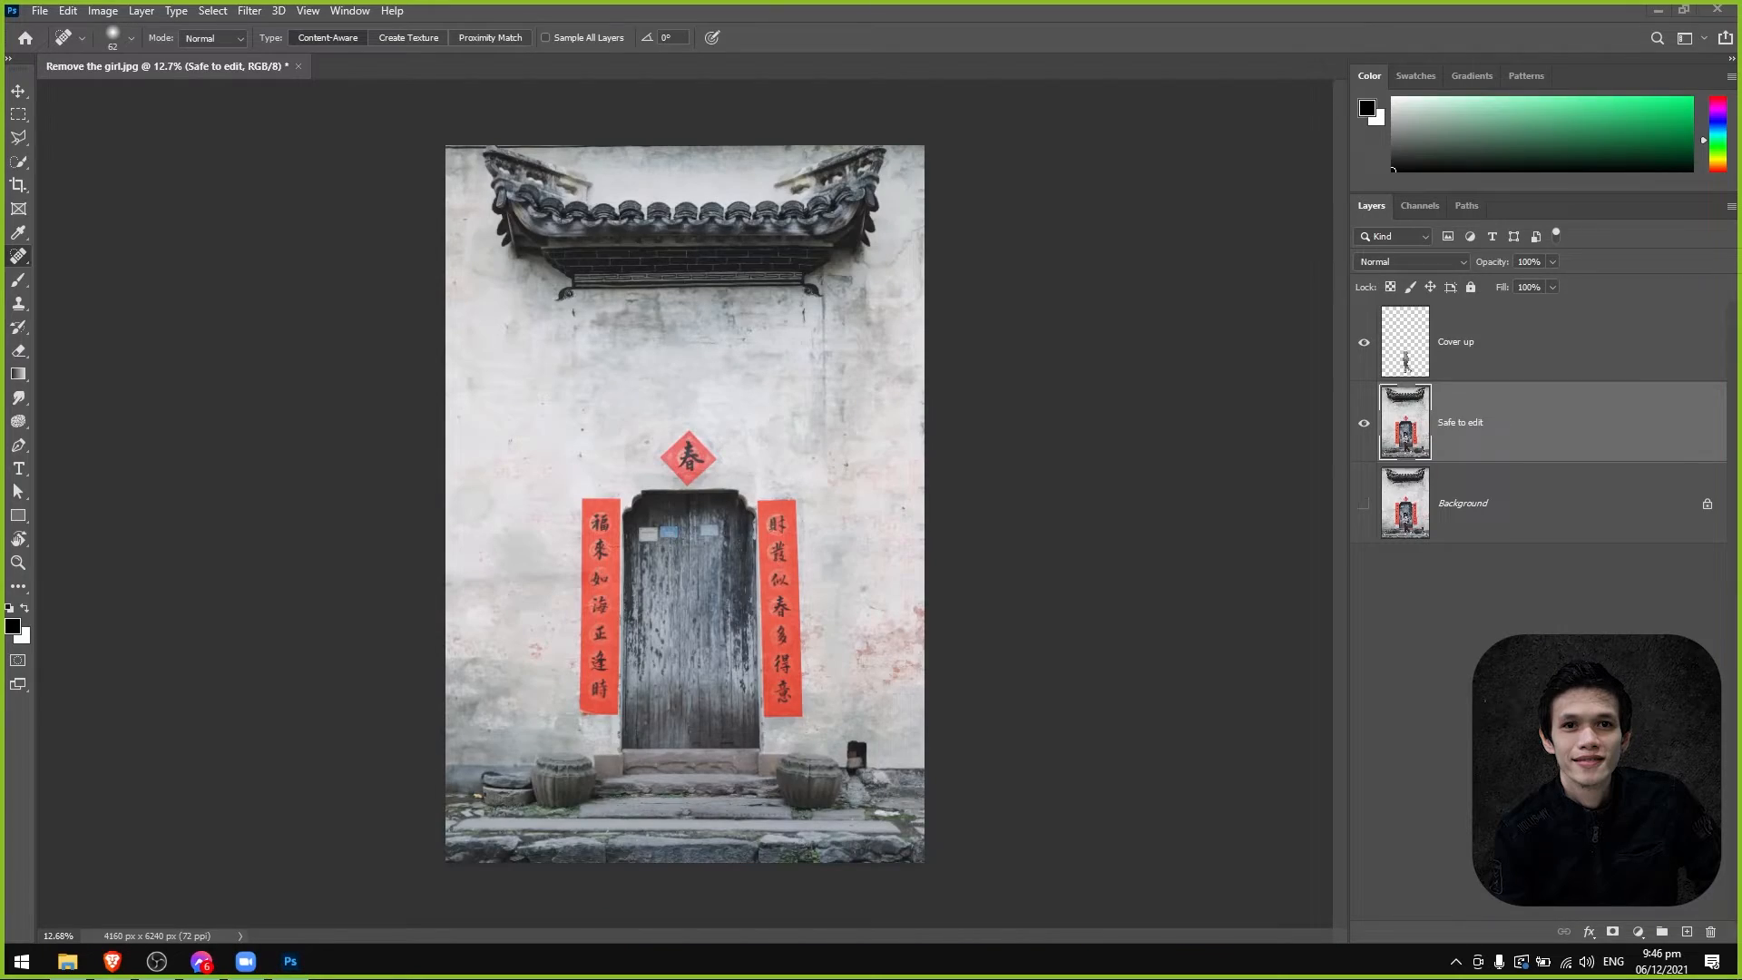
pyautogui.click(245, 962)
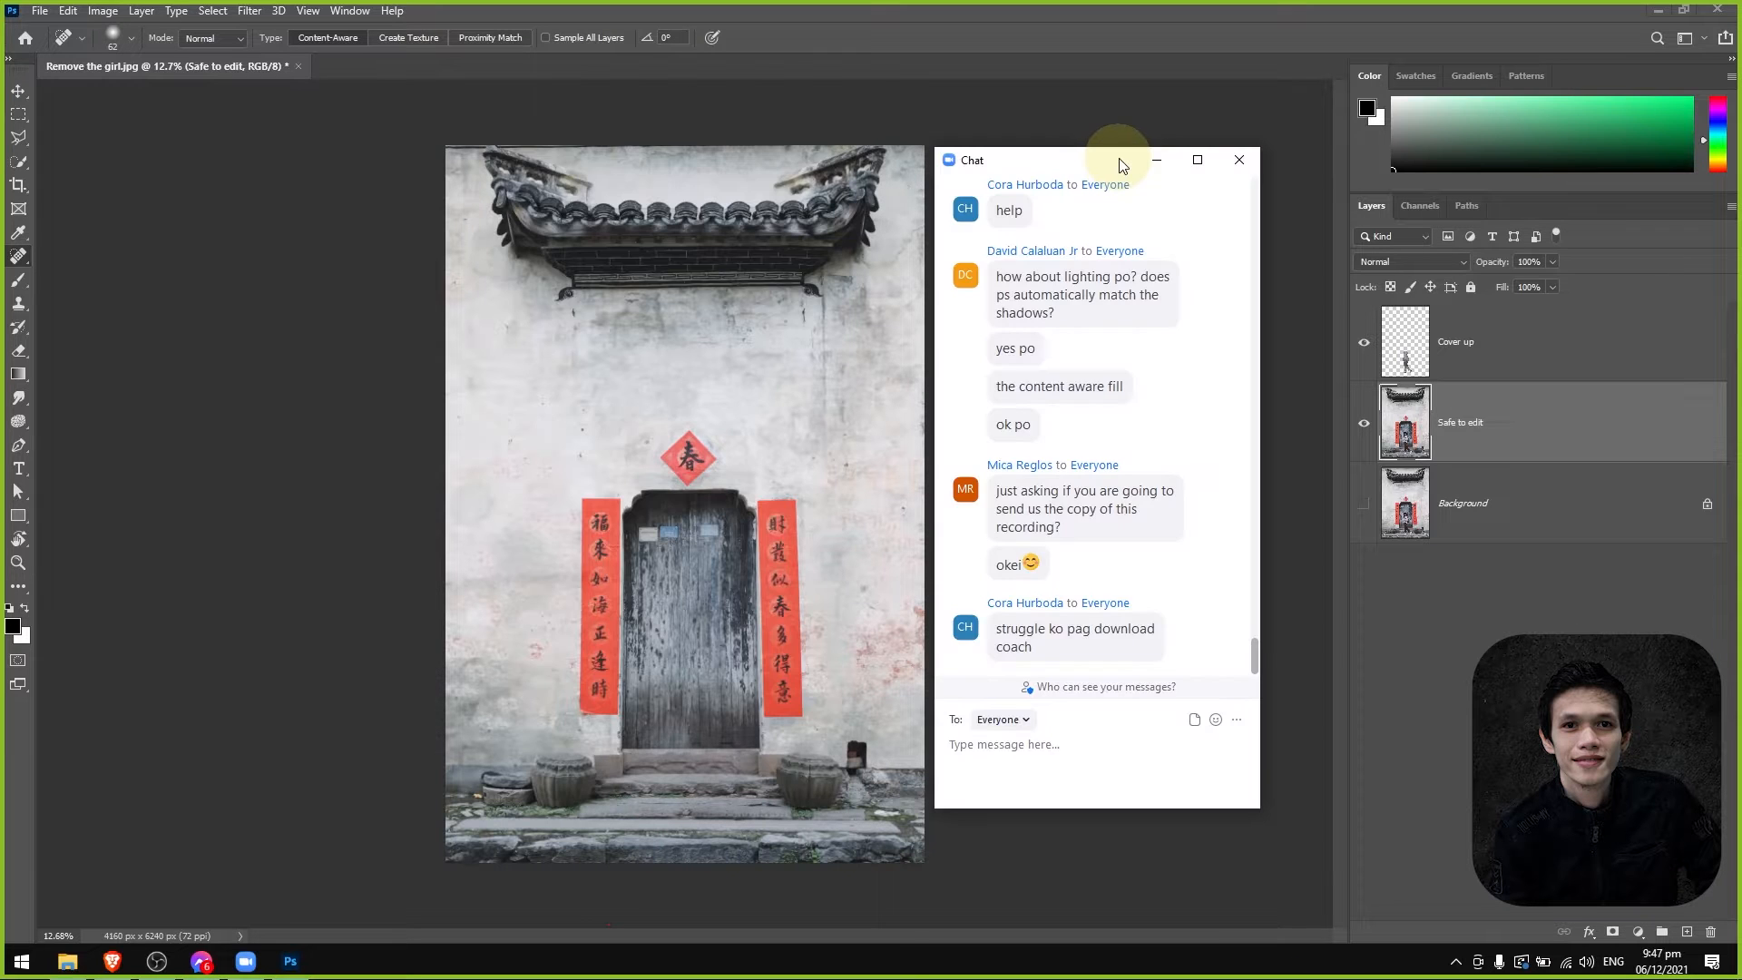
pyautogui.click(157, 962)
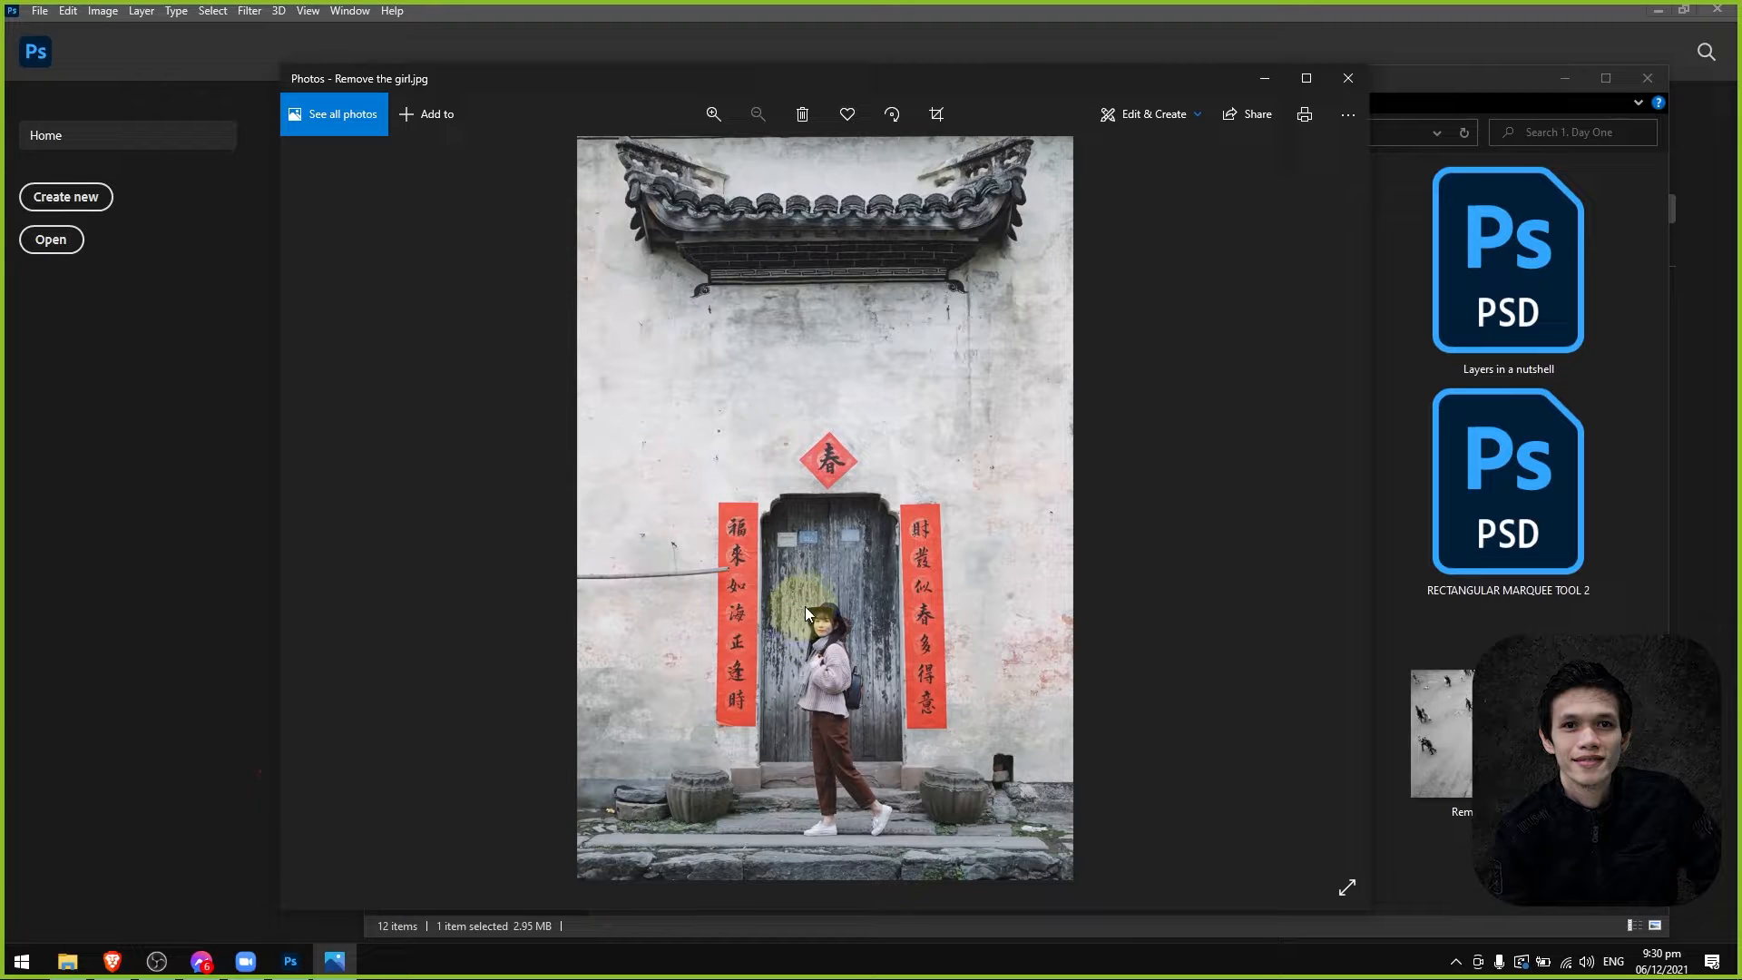
# Close the photo viewer's preview and open Remove the girl.jpg in Photoshop.
pyautogui.moveTo(1119, 84)
pyautogui.mouseDown()
pyautogui.moveTo(880, 127)
pyautogui.moveTo(1097, 106)
pyautogui.mouseUp()
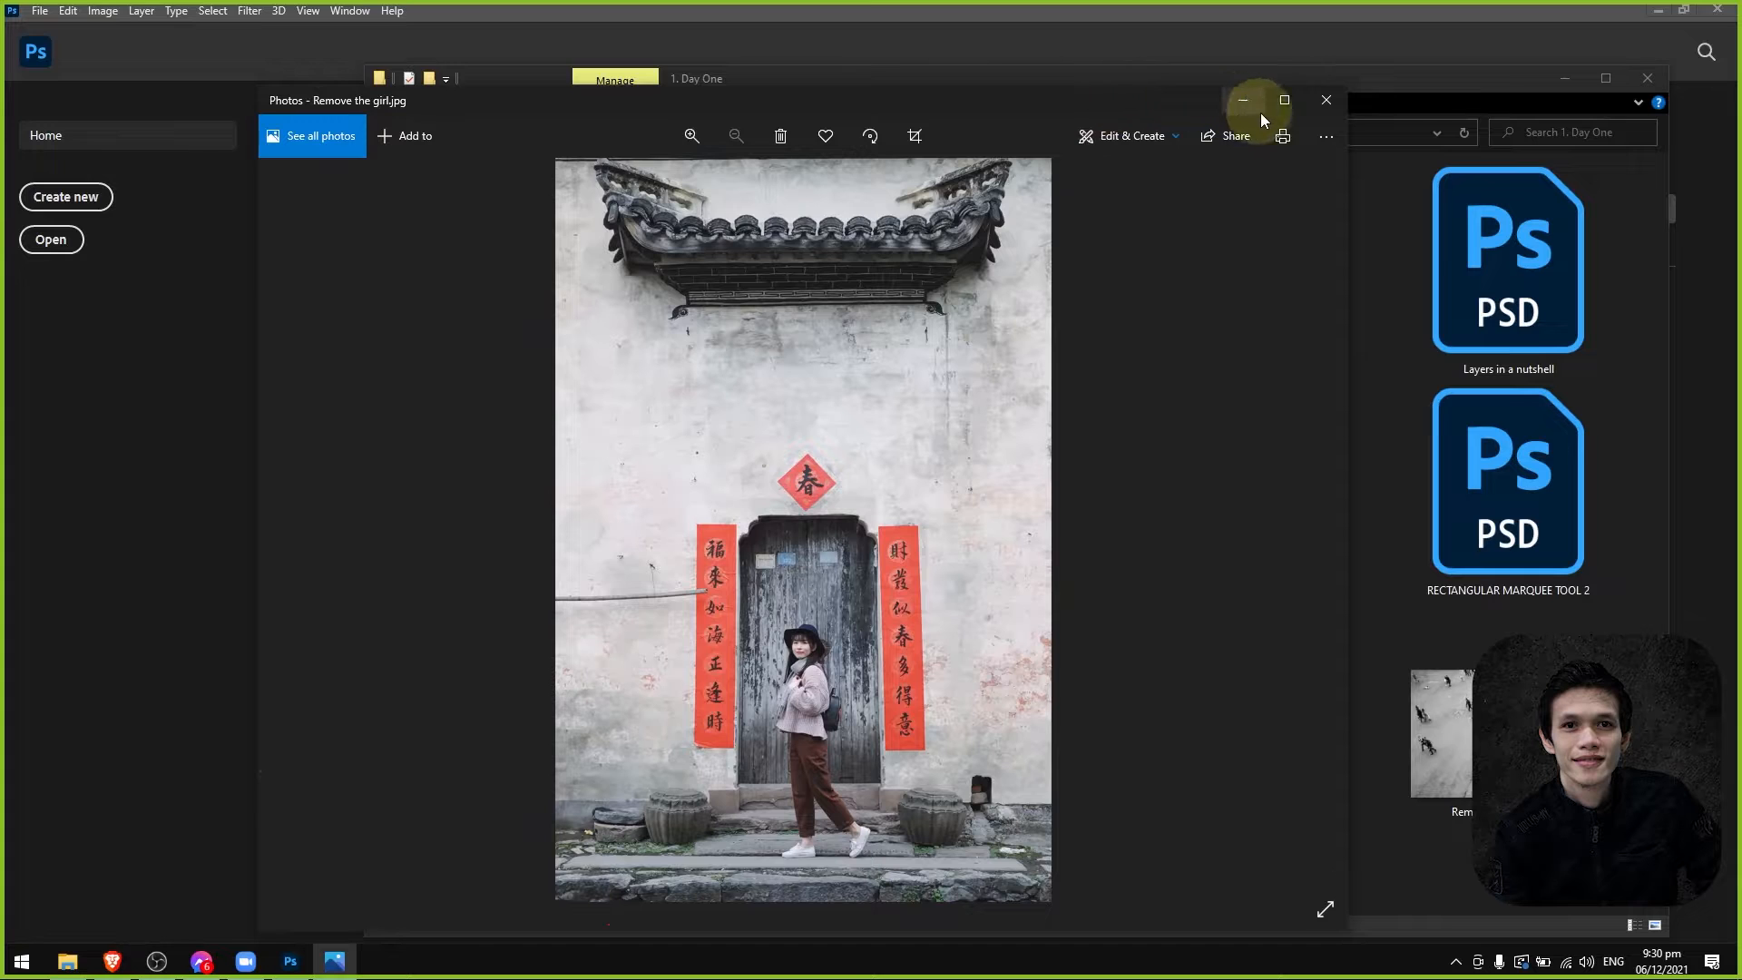
pyautogui.click(1327, 100)
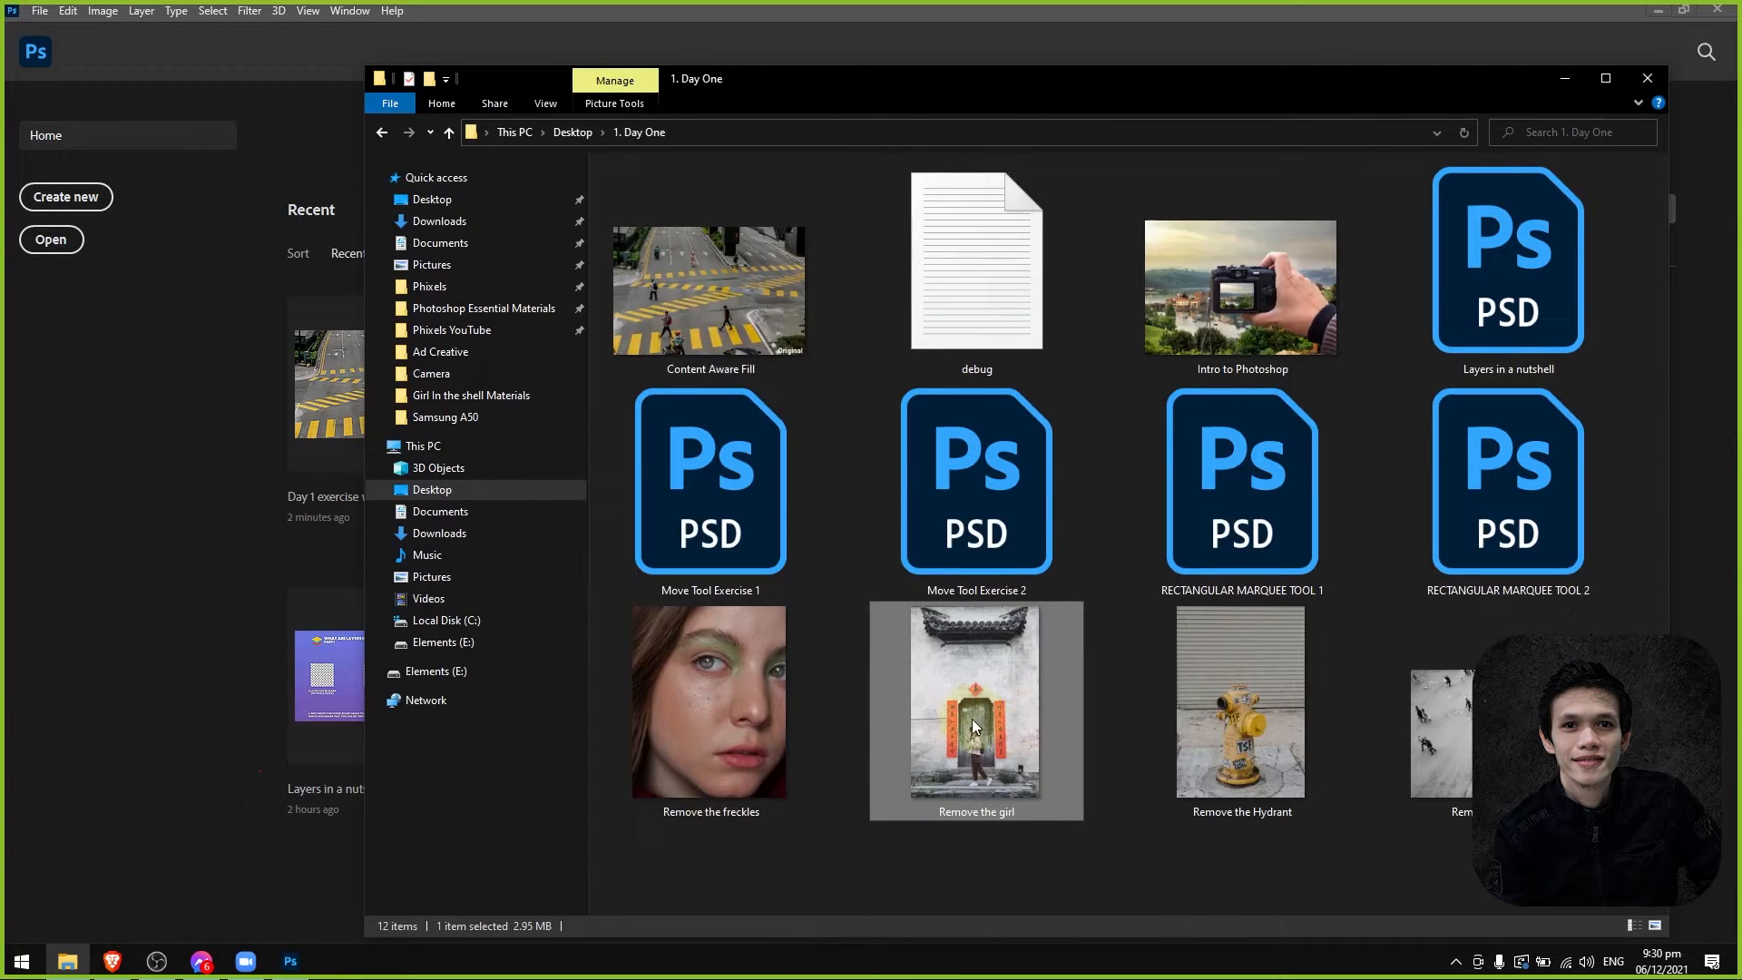
pyautogui.click(290, 961)
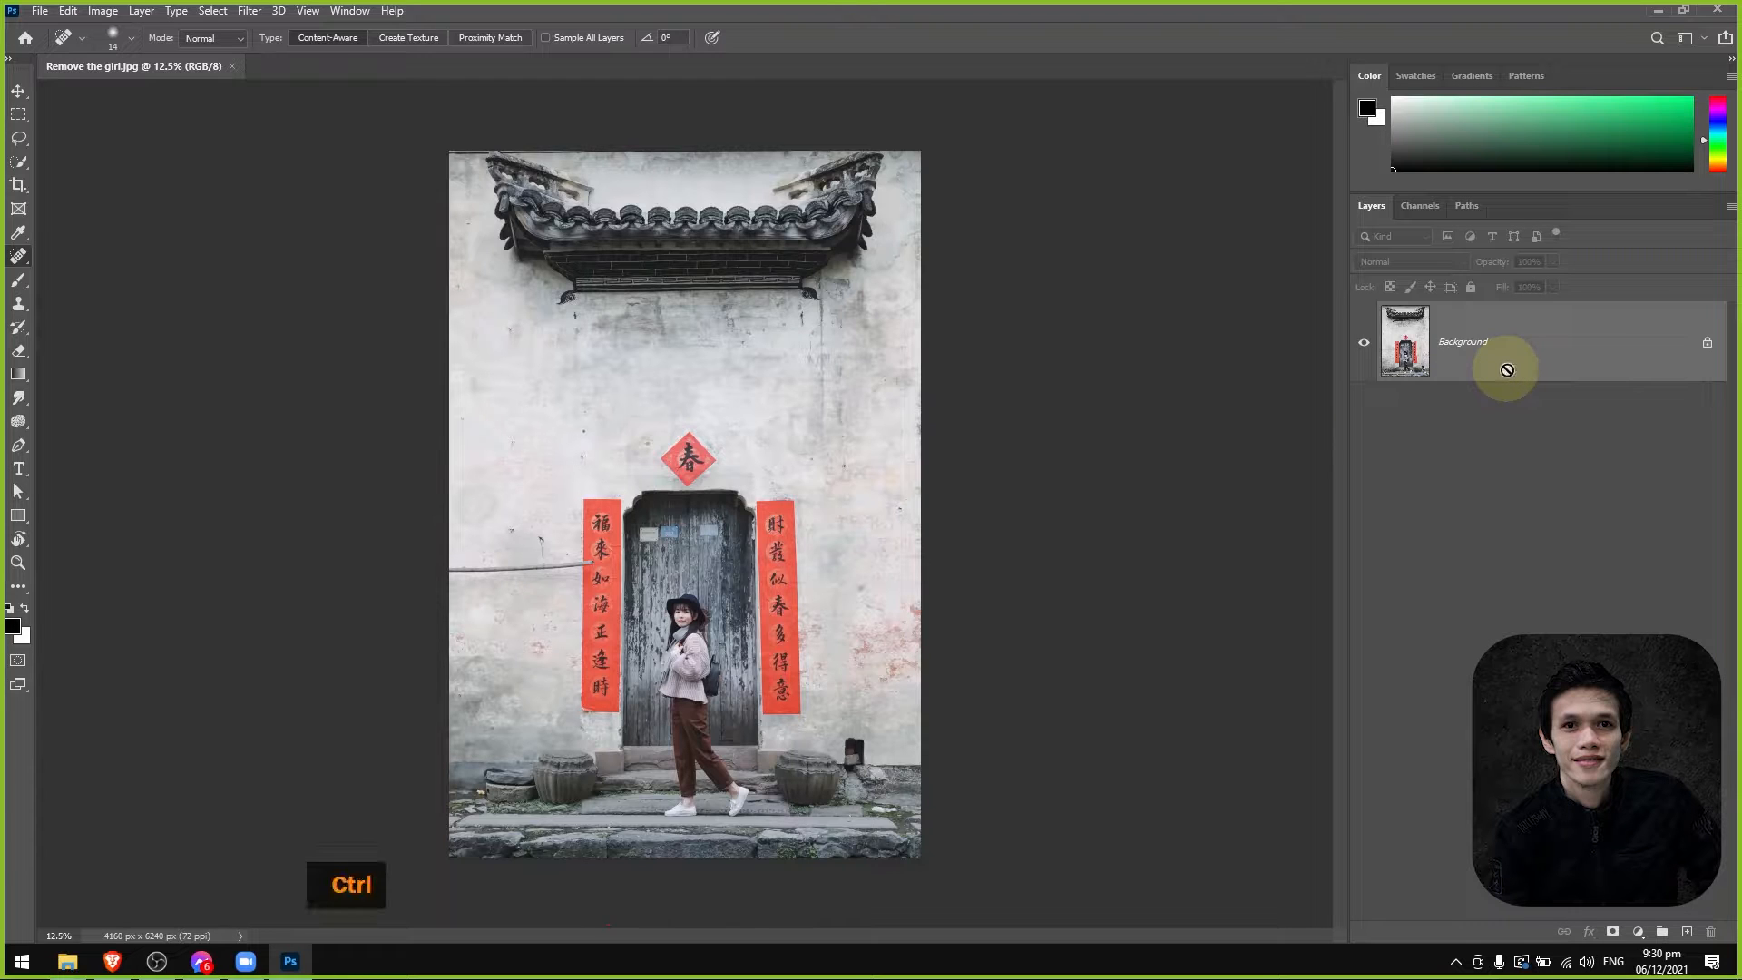
# Duplicate the Background layer and hide the original.
pyautogui.hotkey('ctrl', 'j')
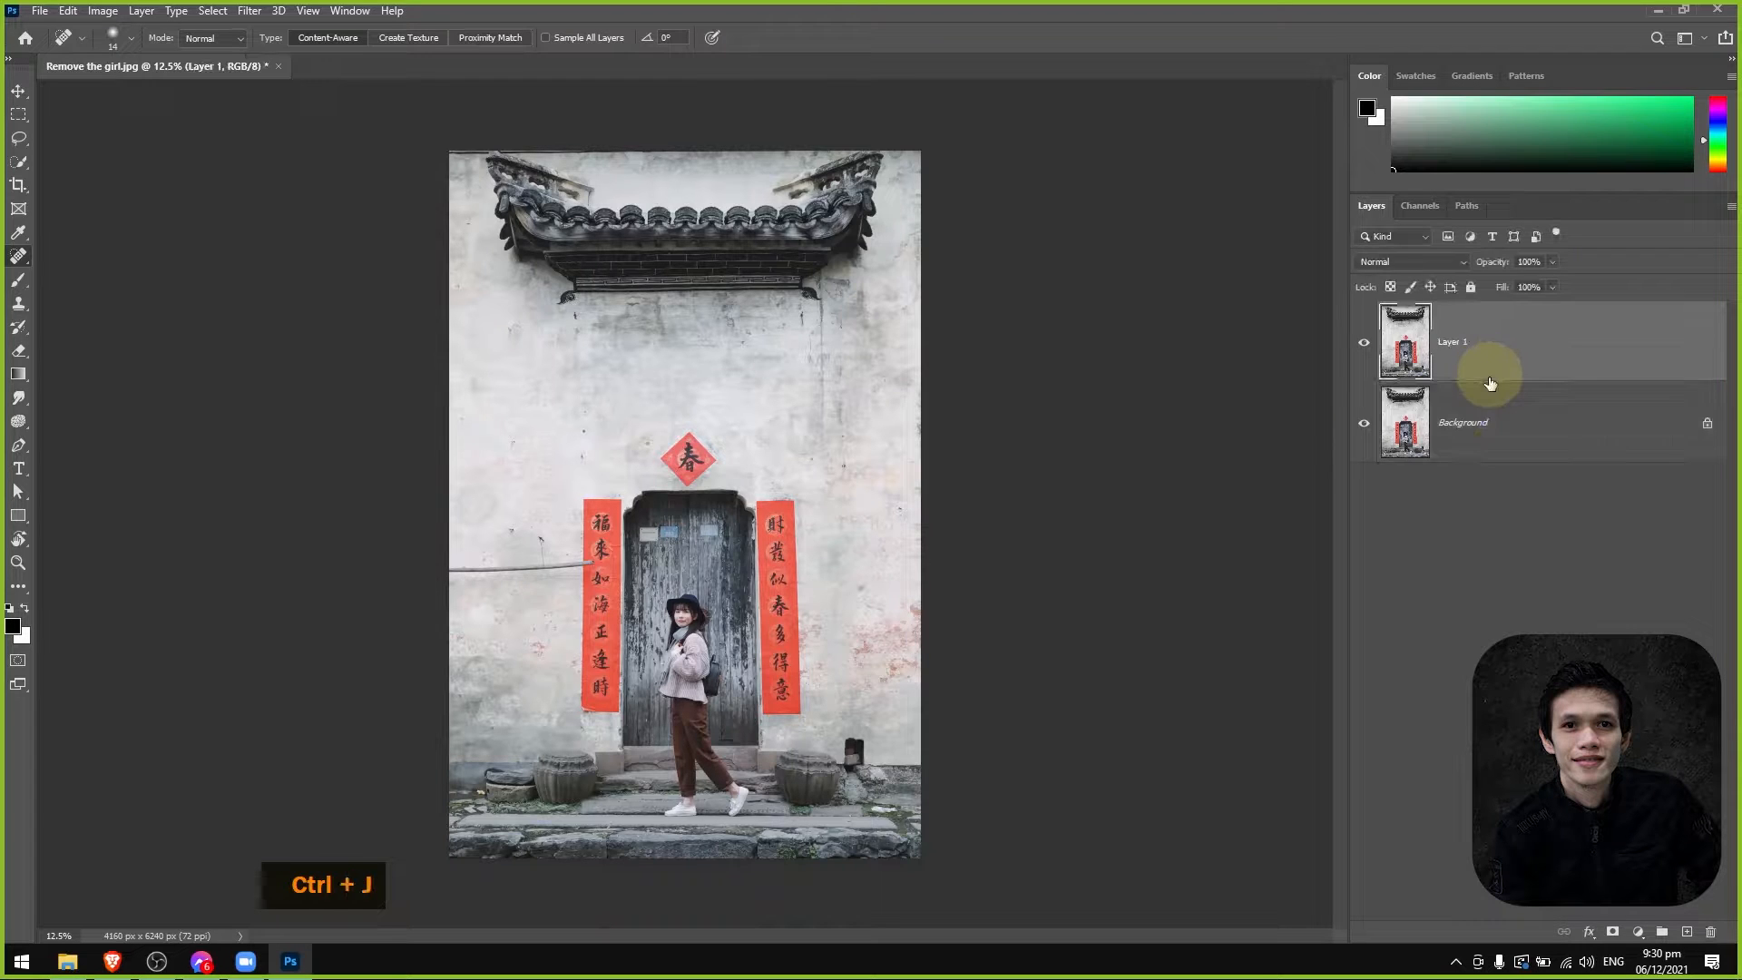
pyautogui.click(1364, 423)
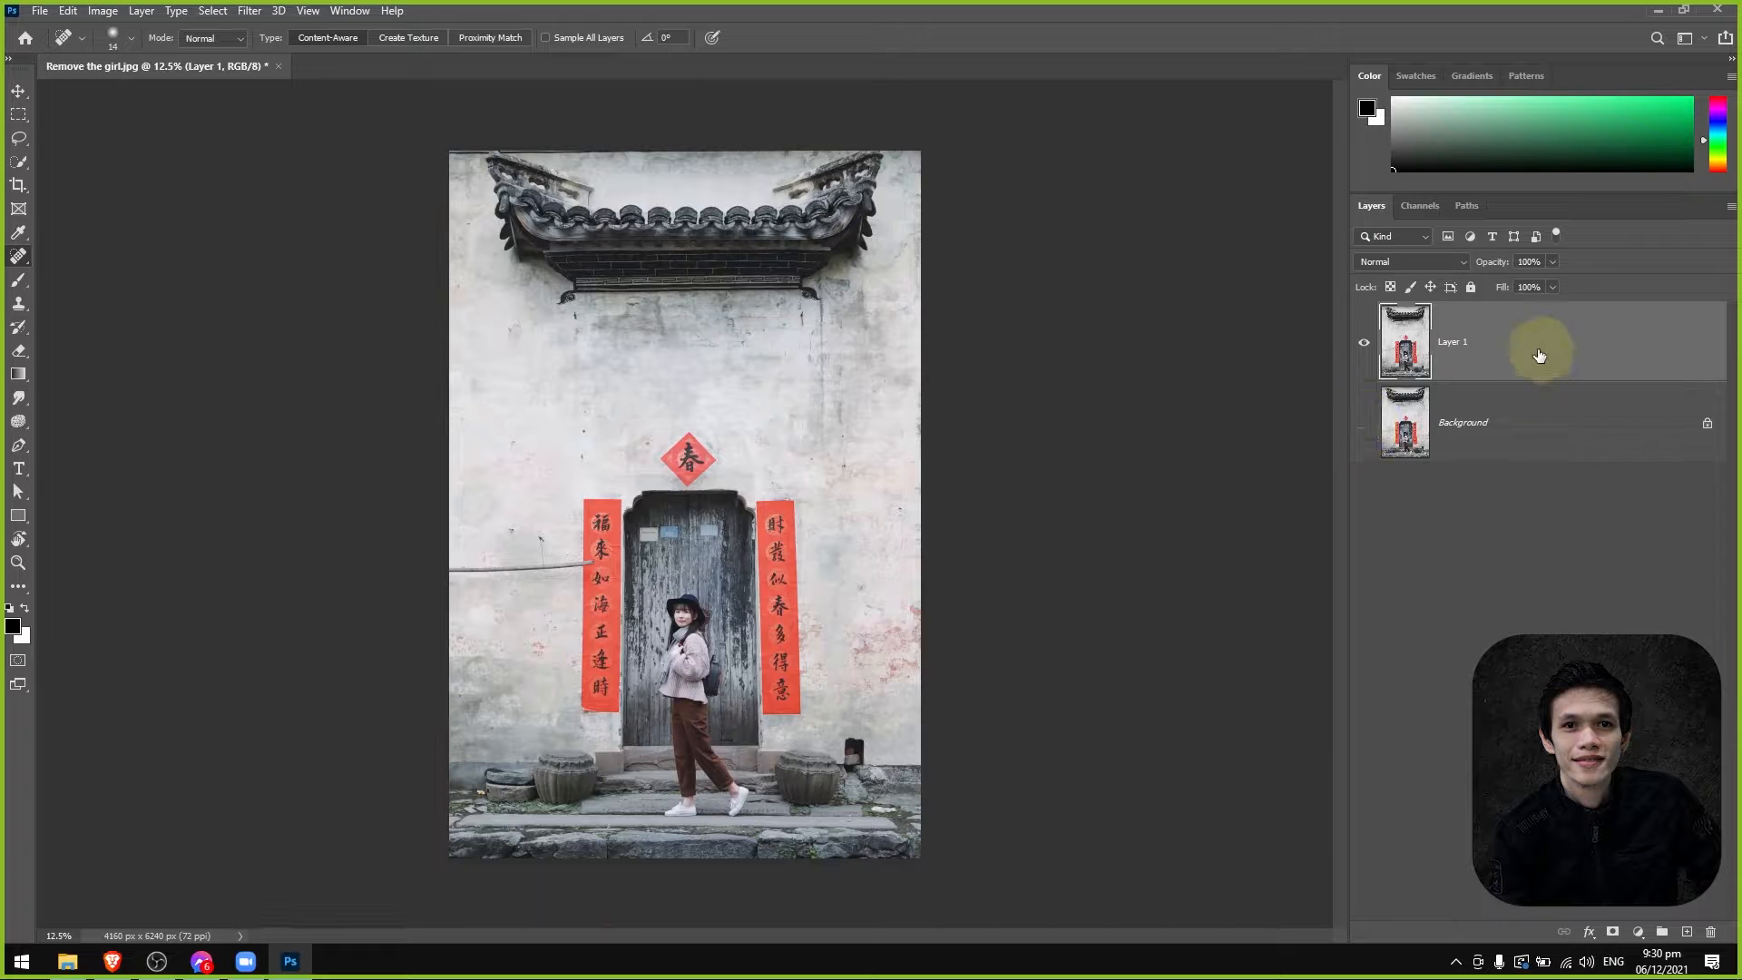
# Rename the duplicated layer as Safe to edit.
pyautogui.doubleClick(1450, 342)
pyautogui.write('Safe to edit')
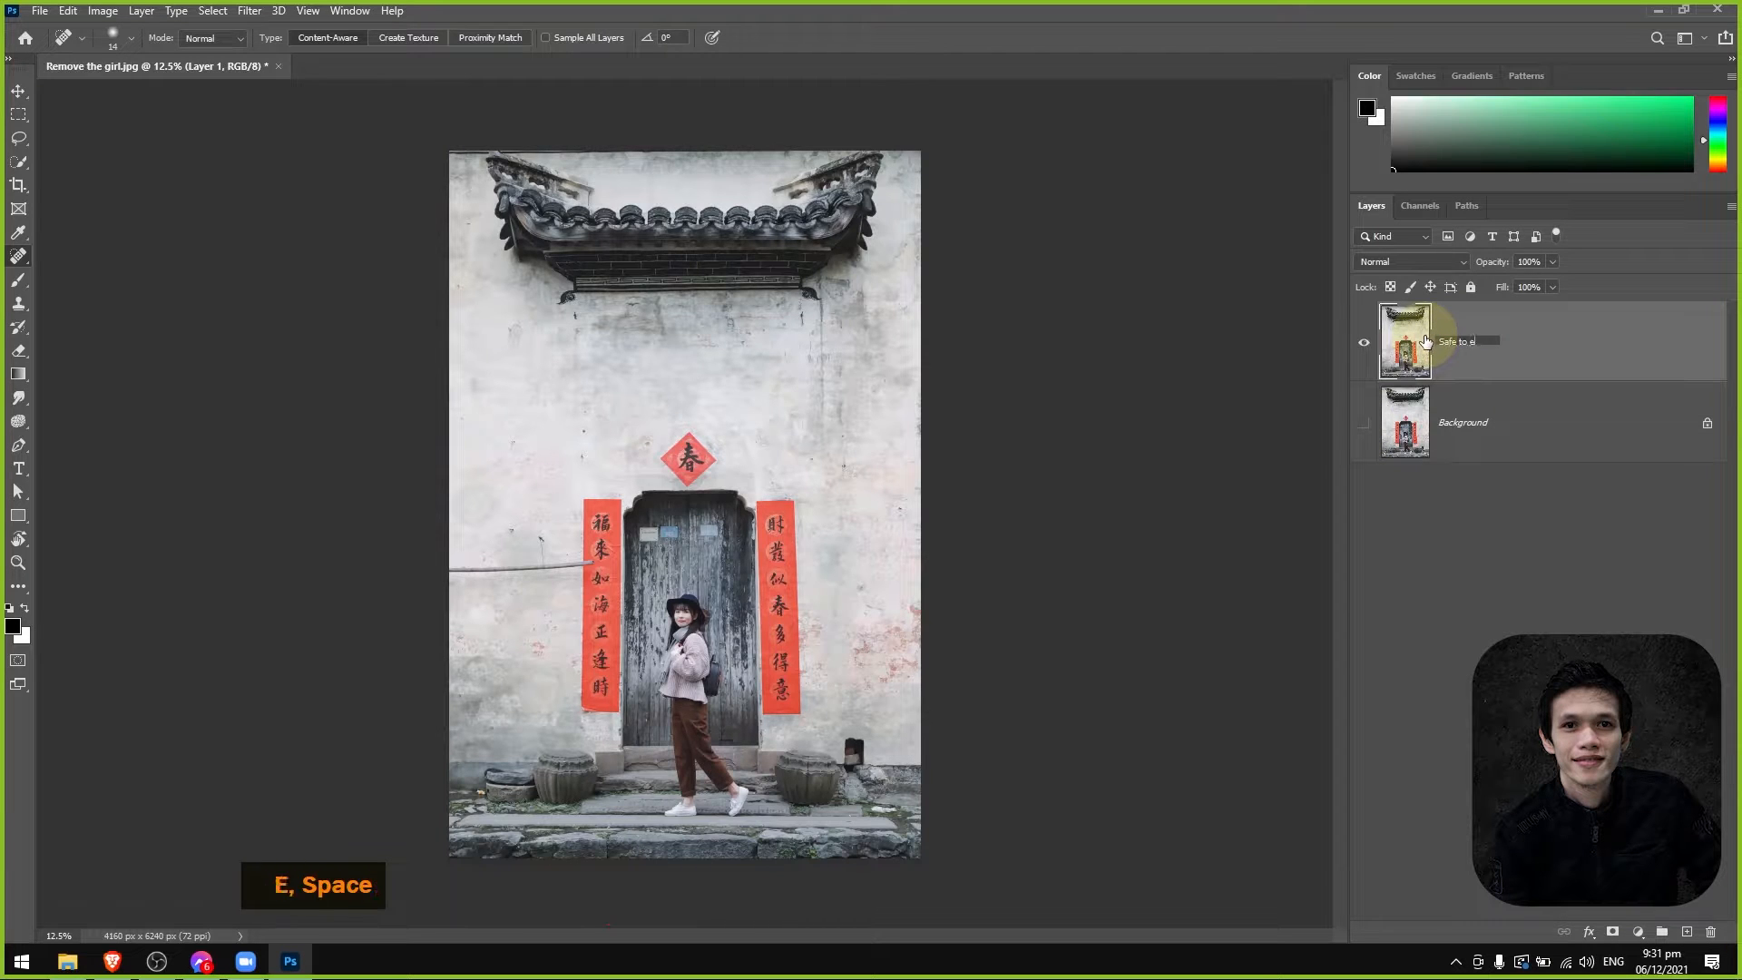
pyautogui.click(1421, 531)
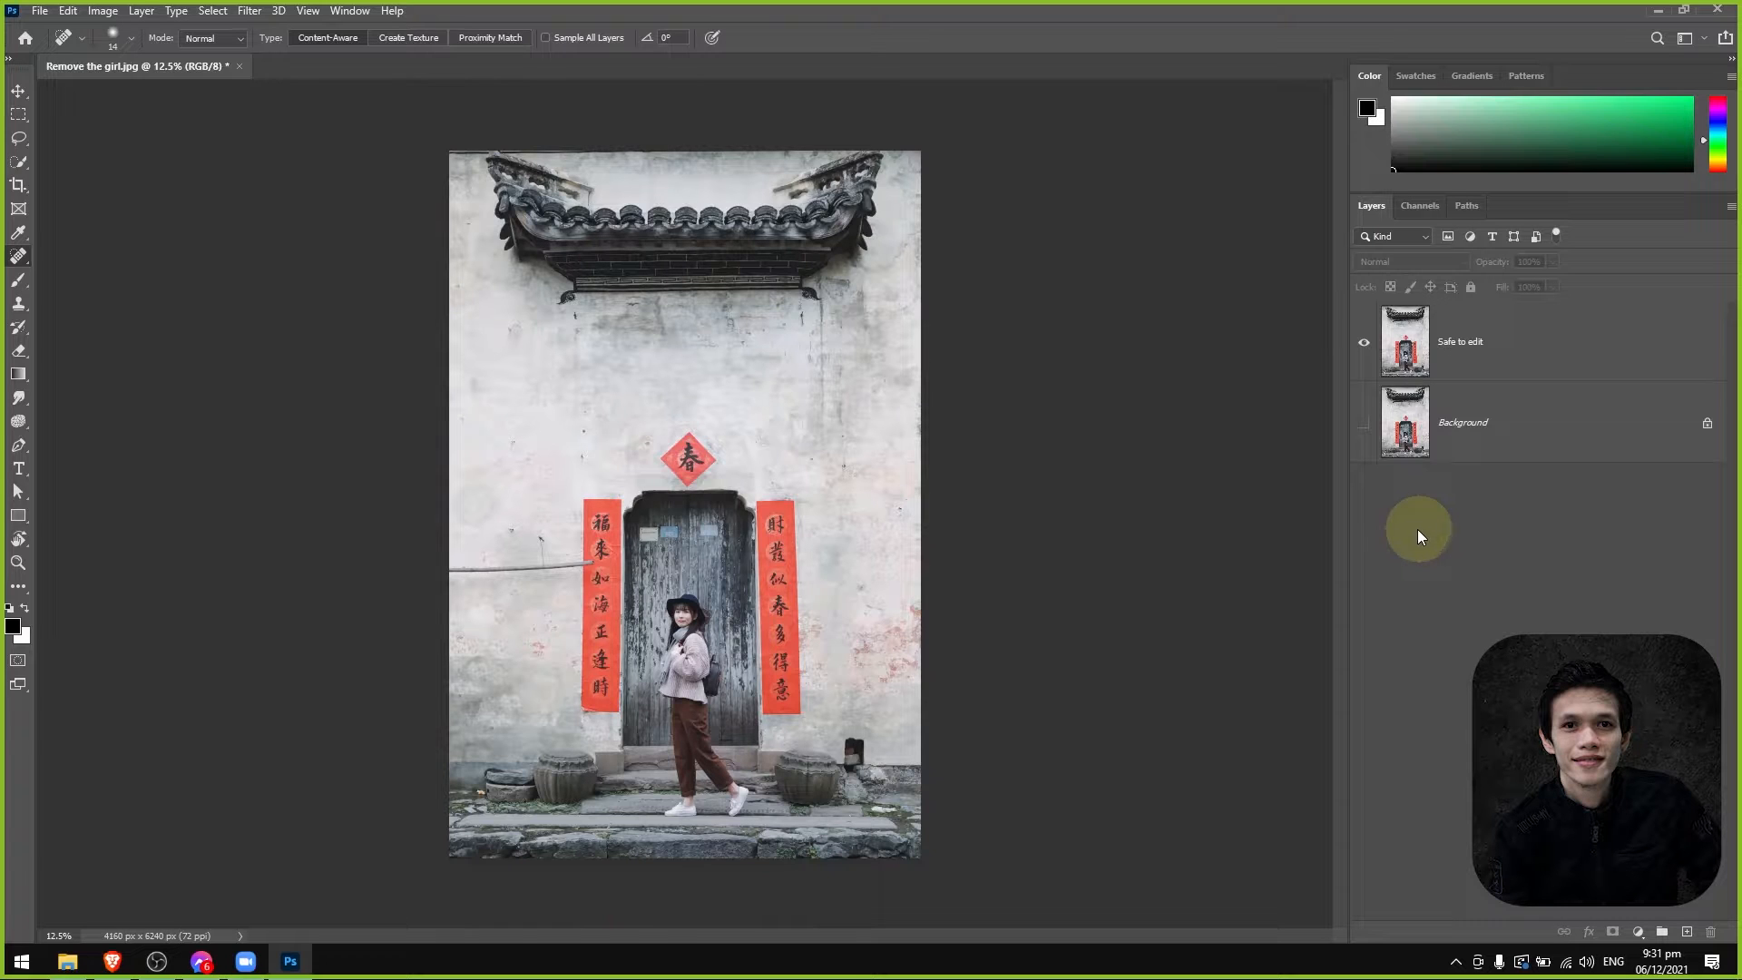
# Start a Polygonal Lasso outline at the gap between the girl's legs, tracing the front leg's rear edge down to the trouser cuff.
pyautogui.rightClick(18, 138)
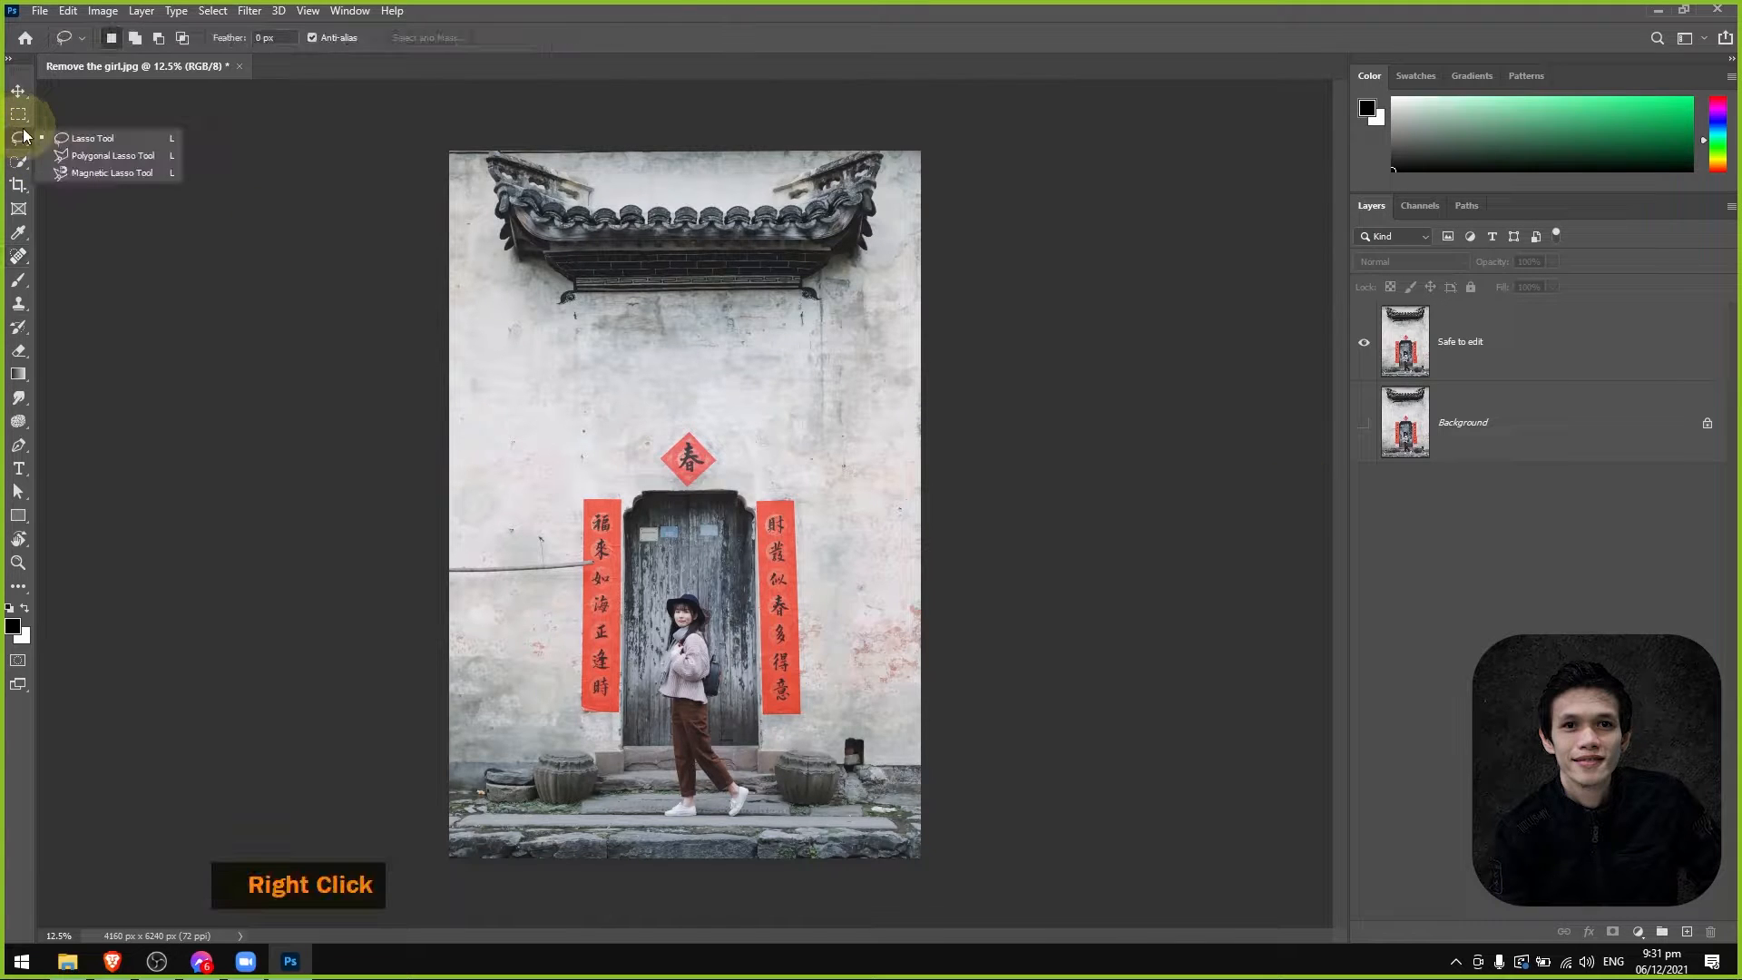
pyautogui.click(94, 156)
pyautogui.keyDown('alt'); pyautogui.scroll(5, 717, 750); pyautogui.keyUp('alt')
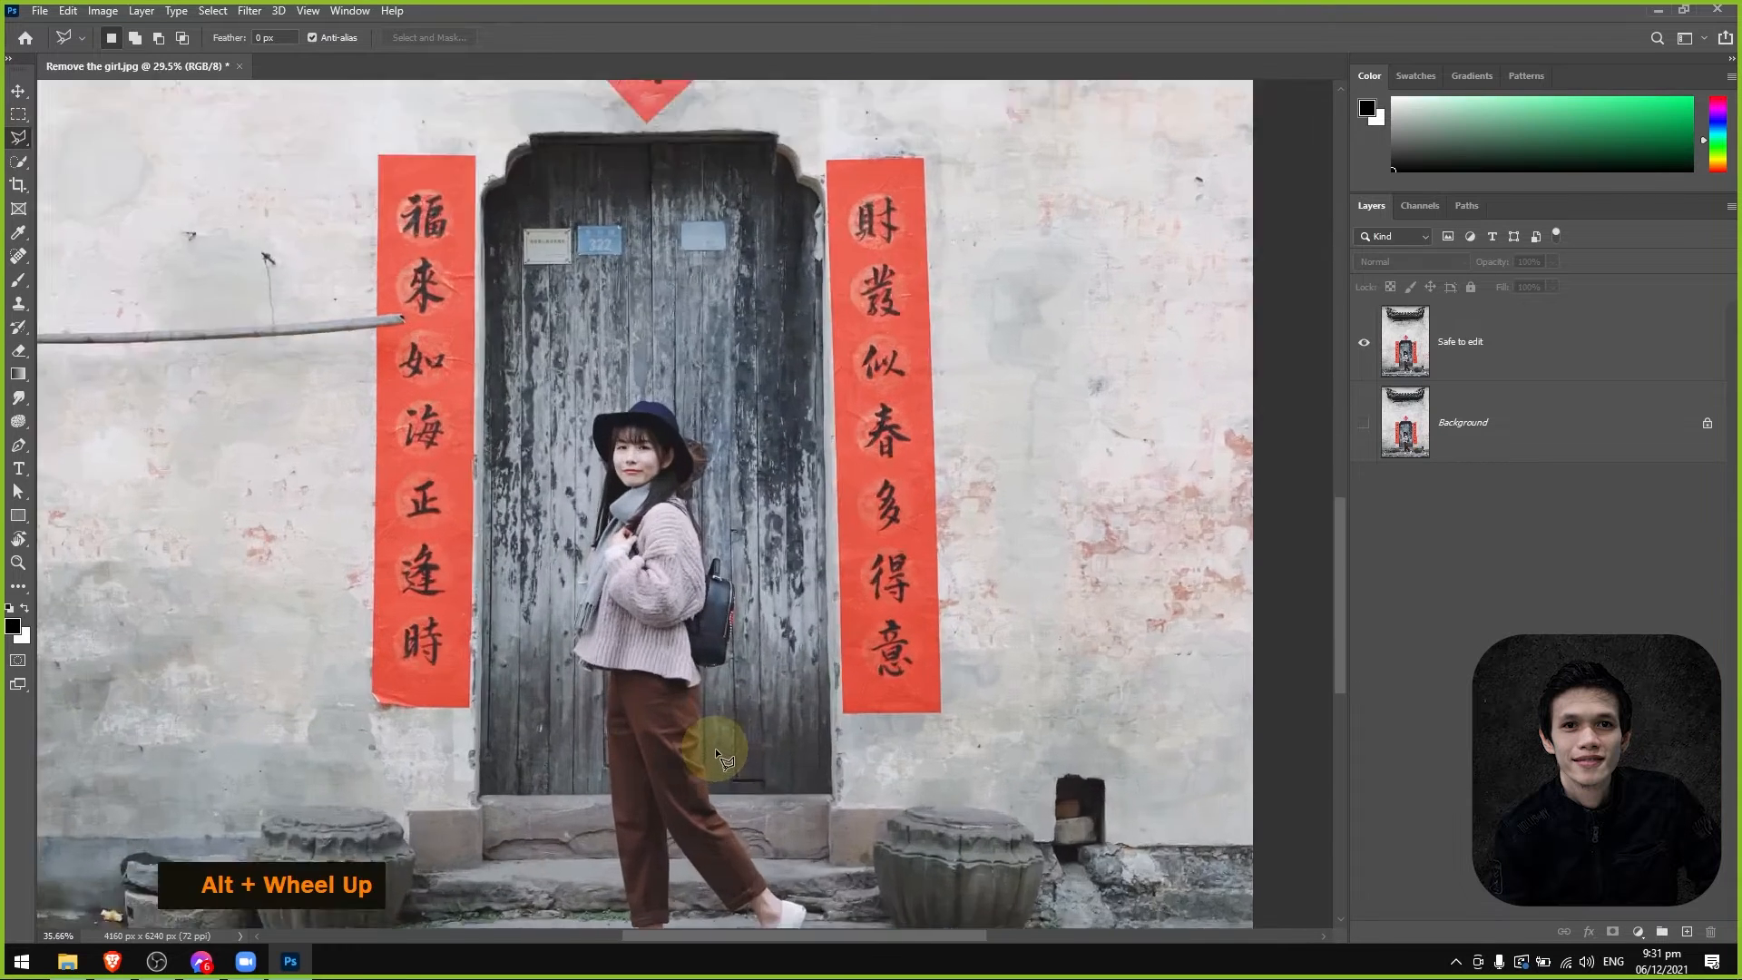
pyautogui.keyDown('alt'); pyautogui.scroll(3, 715, 748); pyautogui.keyUp('alt')
pyautogui.moveTo(723, 750); pyautogui.dragTo(802, 468)
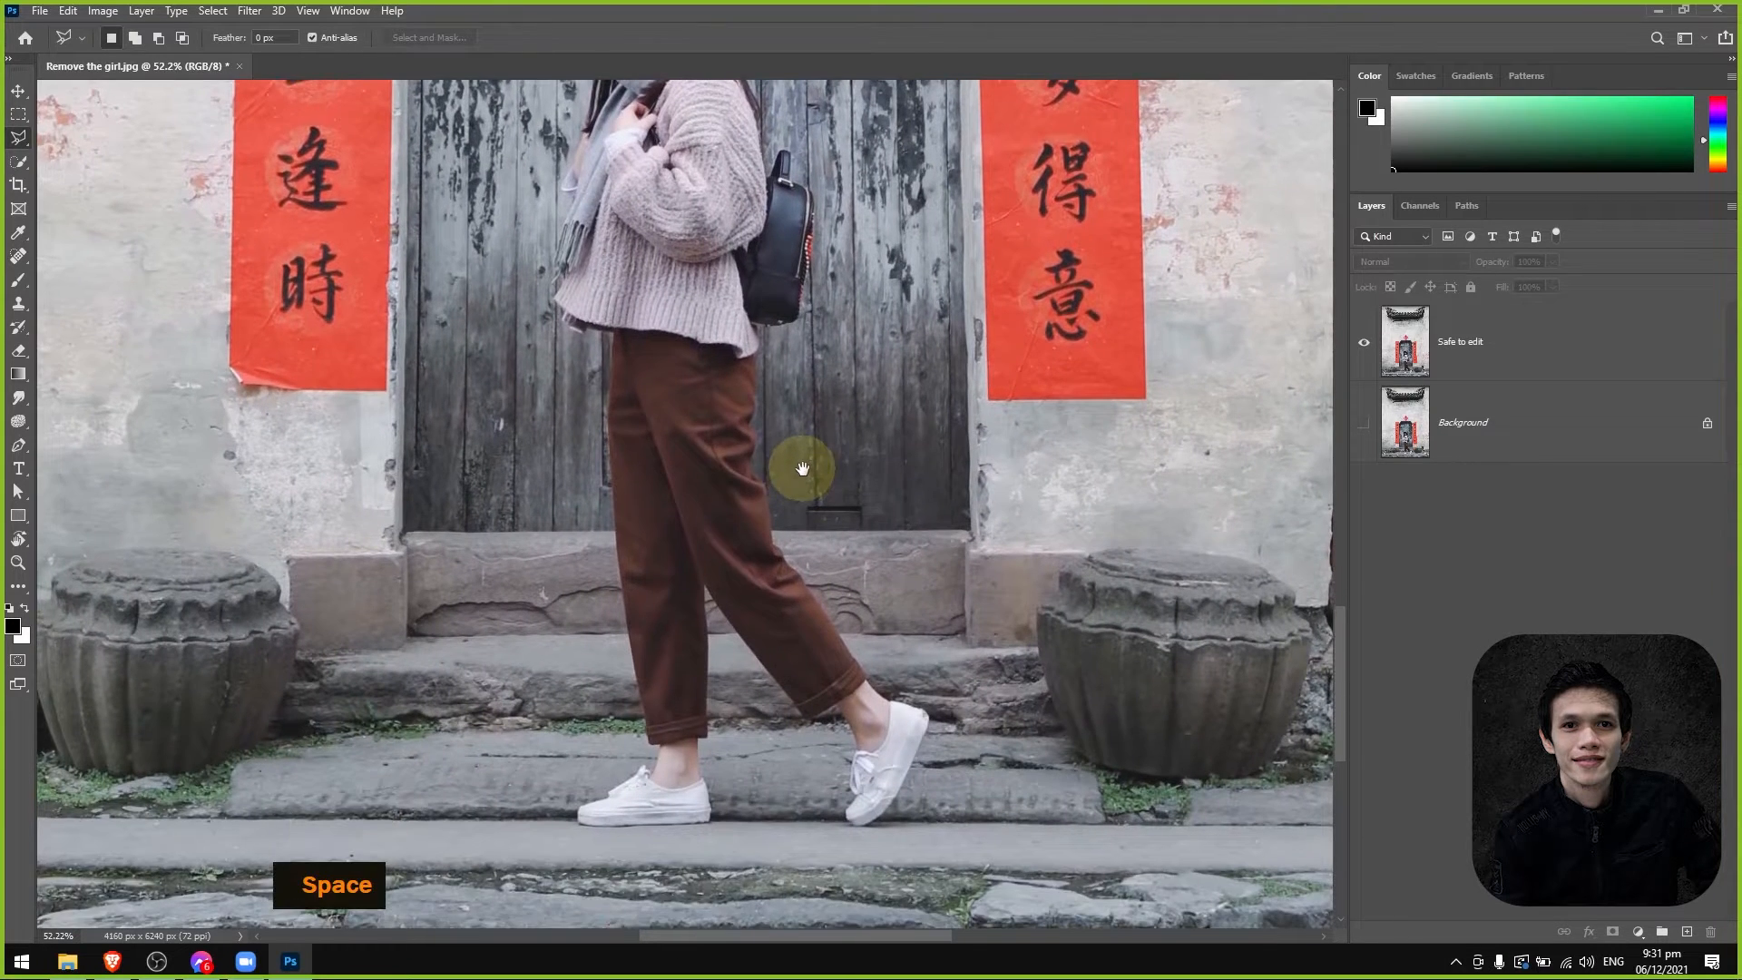
pyautogui.keyDown('alt'); pyautogui.scroll(3, 710, 661); pyautogui.keyUp('alt')
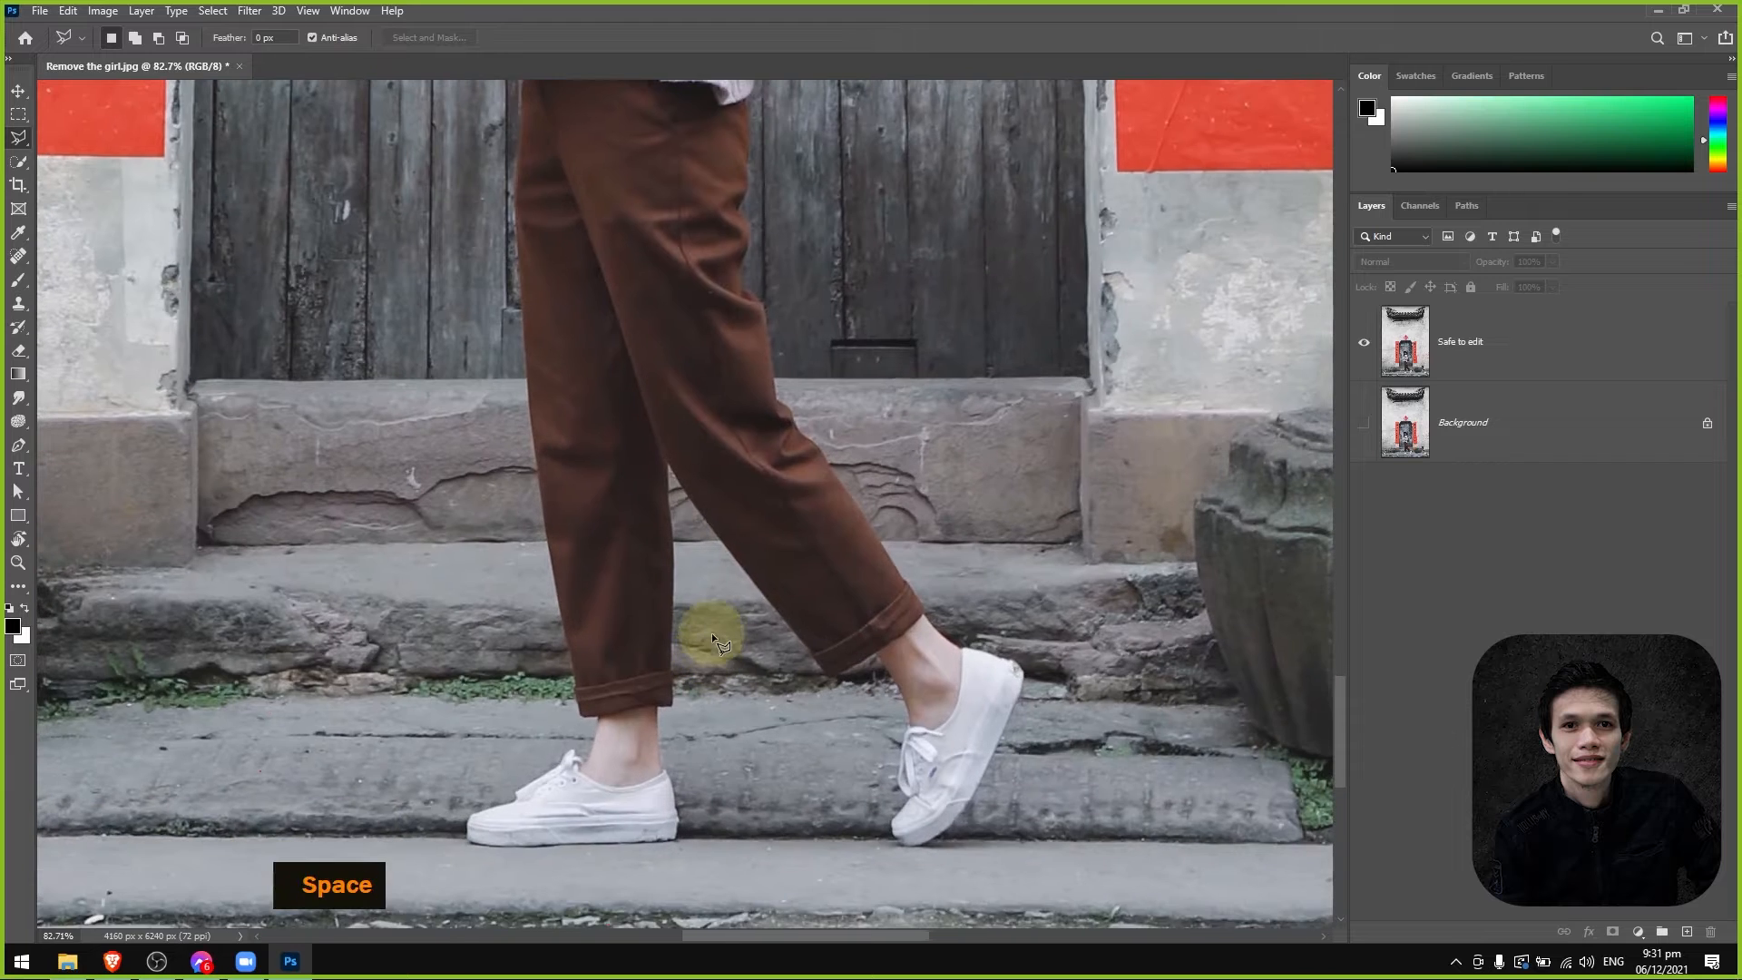
pyautogui.keyDown('alt'); pyautogui.scroll(3, 639, 564); pyautogui.keyUp('alt')
pyautogui.moveTo(739, 459); pyautogui.dragTo(744, 408)
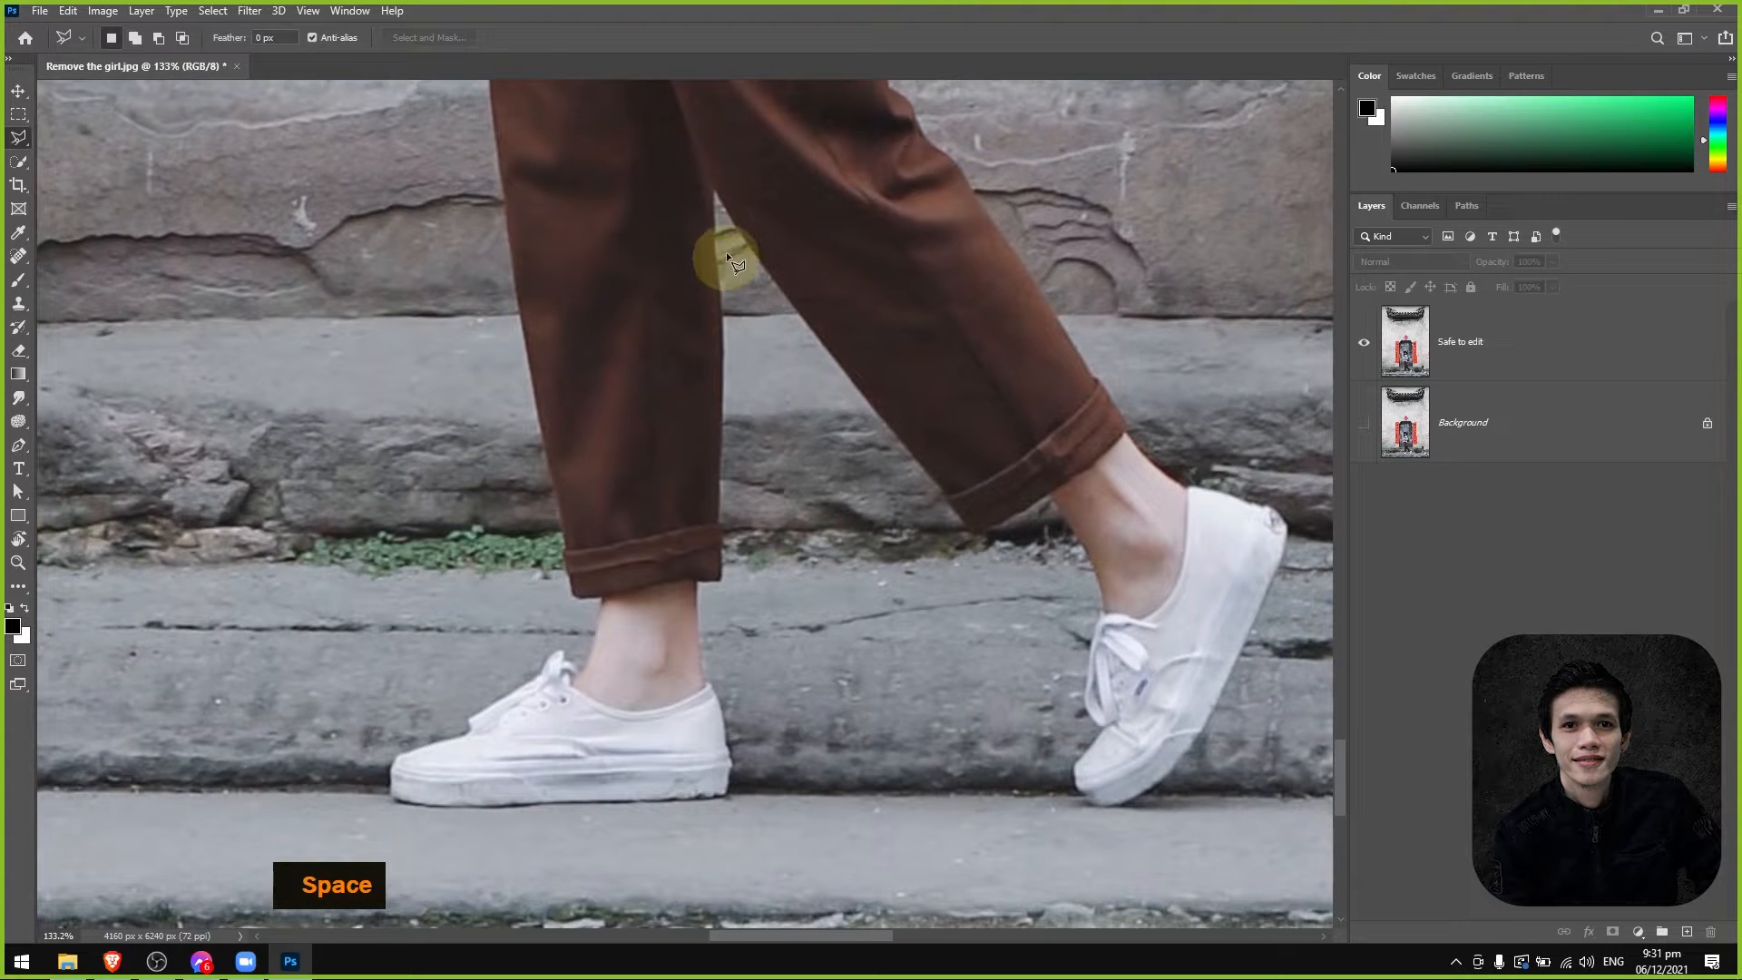
pyautogui.click(725, 222)
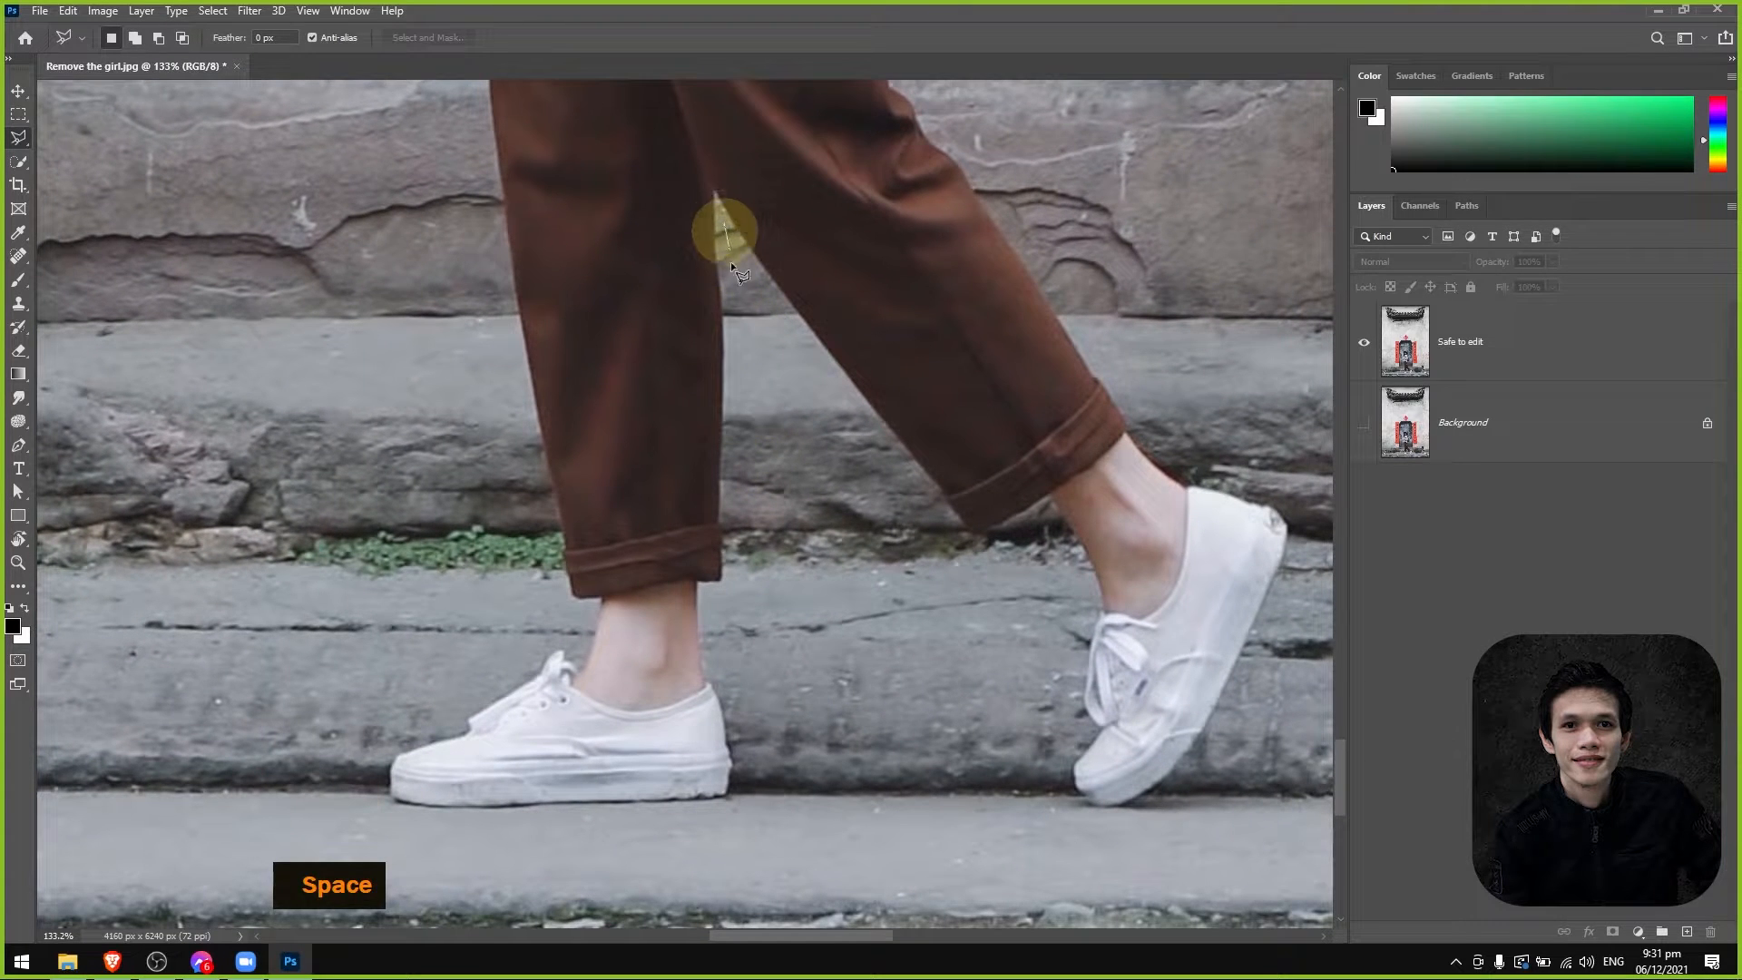
pyautogui.click(736, 310)
pyautogui.click(737, 379)
pyautogui.click(734, 538)
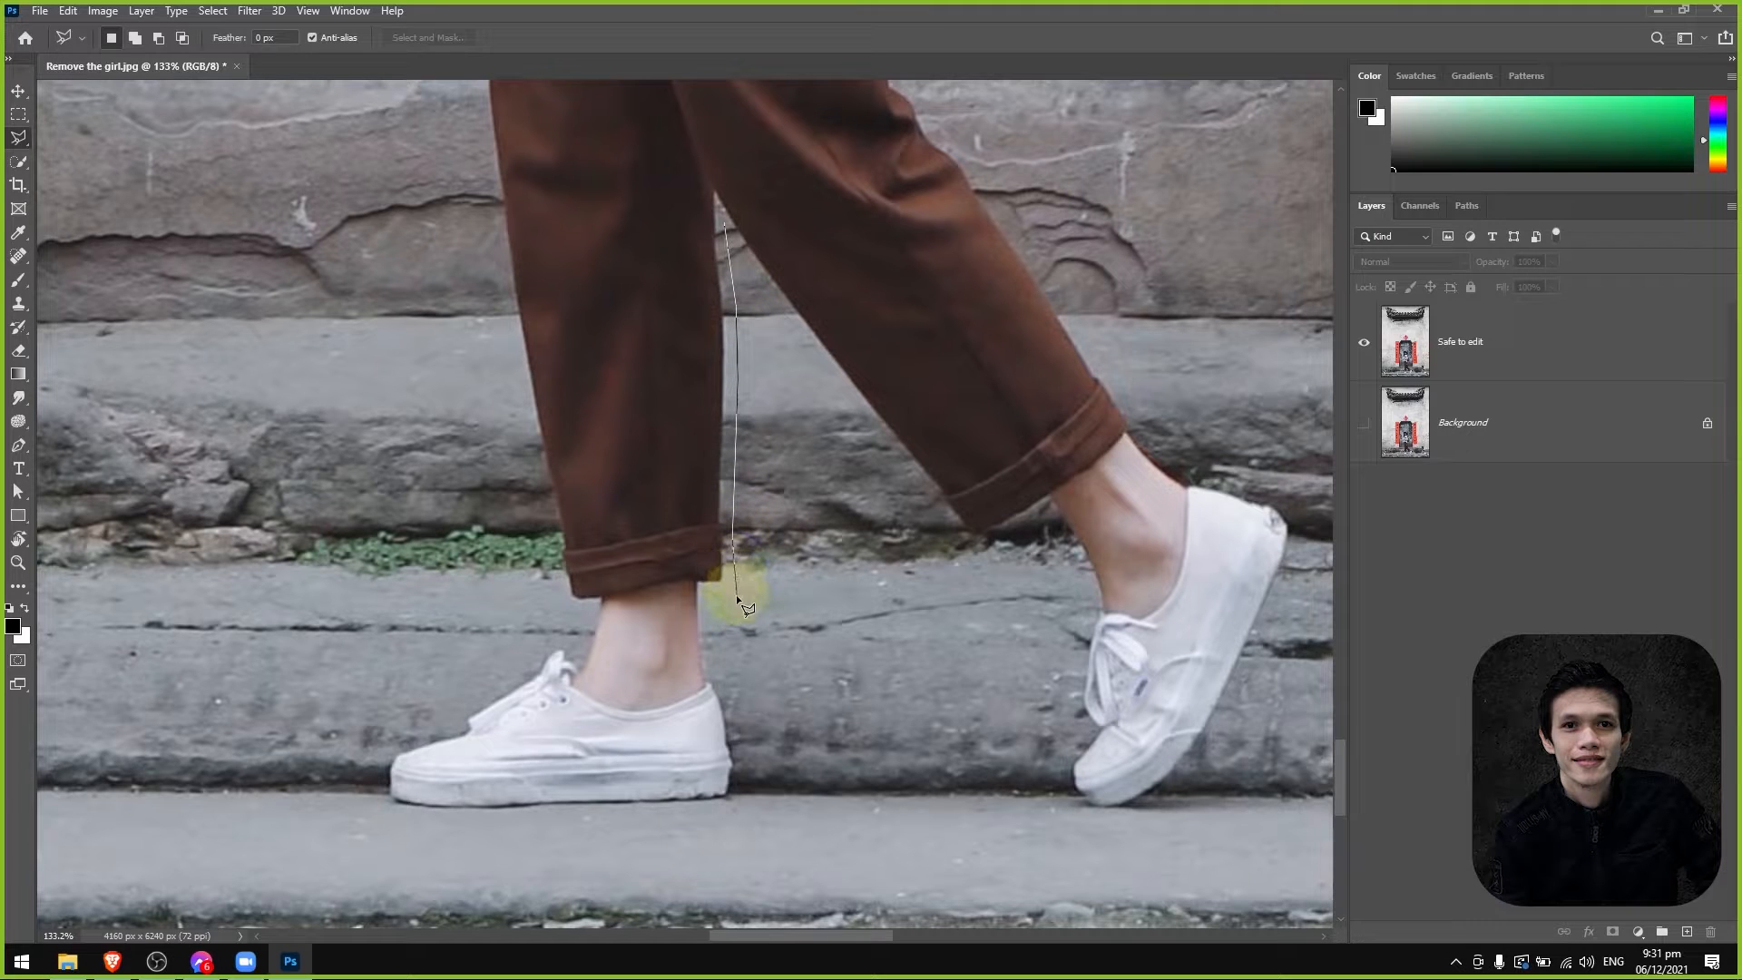
# Continue the lasso outline from the ankle around the heel, sole and toe of the front shoe up to its laces.
pyautogui.doubleClick(755, 781)
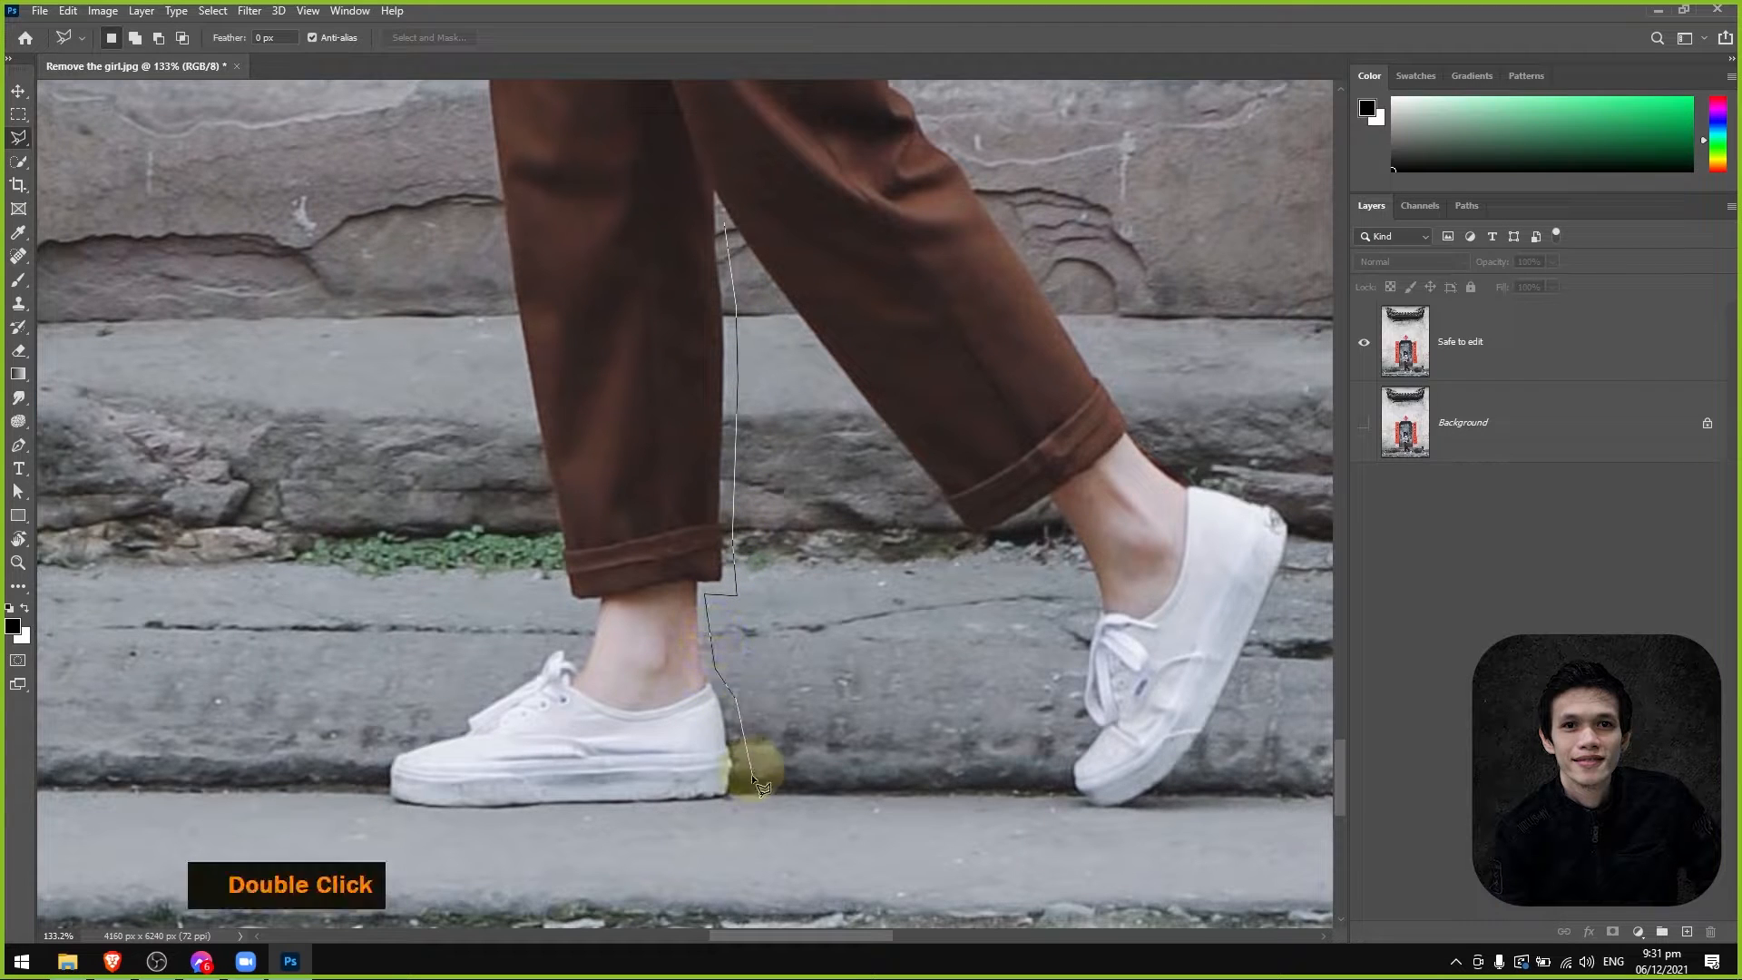
pyautogui.click(729, 806)
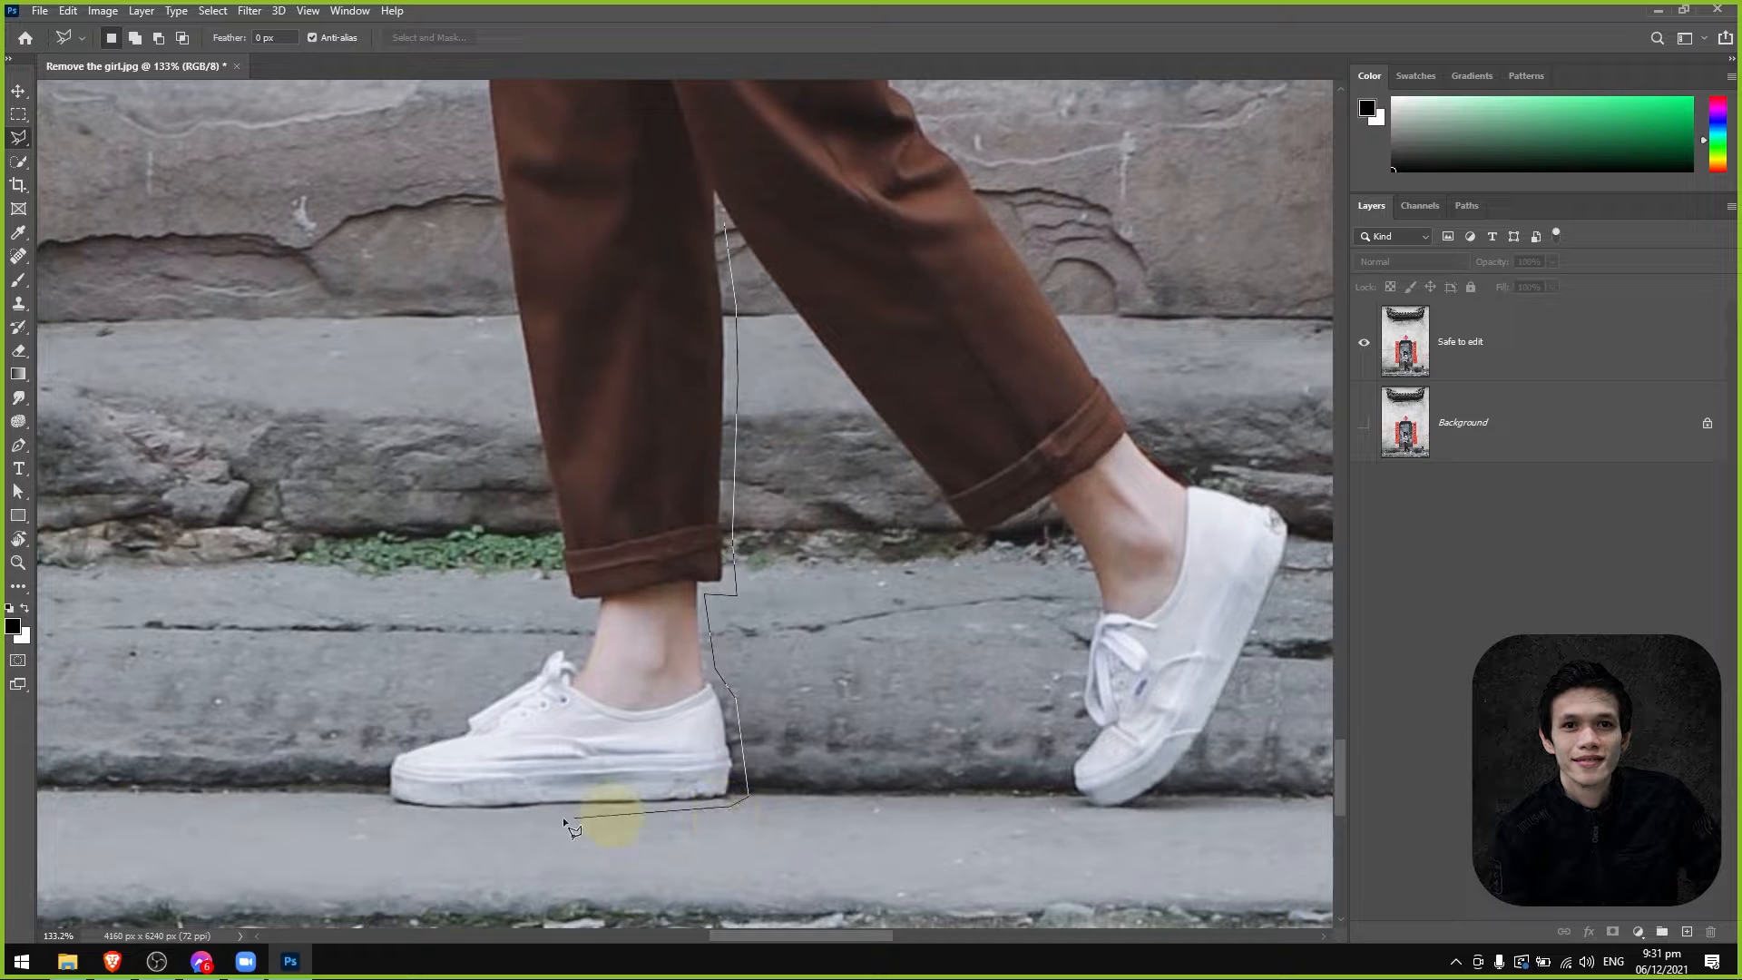
pyautogui.click(381, 810)
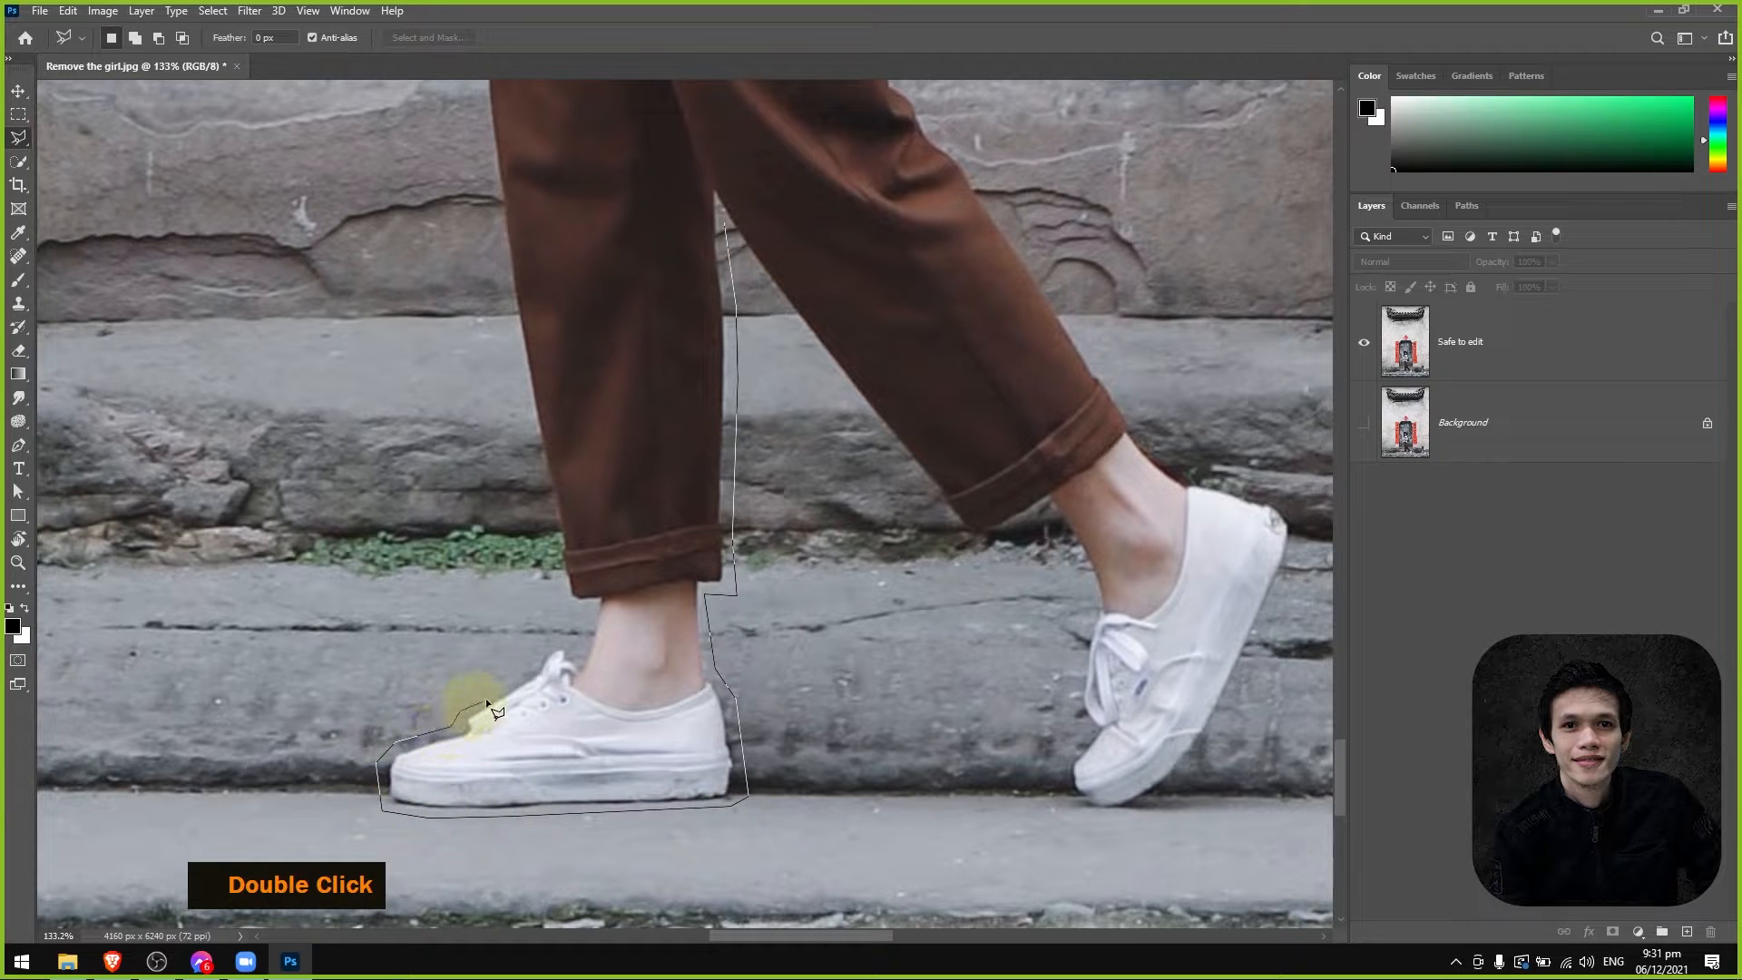
pyautogui.click(513, 677)
# Extend the lasso outline up the front edge of the girl's trousers from the shin to the thigh.
pyautogui.click(519, 378)
pyautogui.press('space')
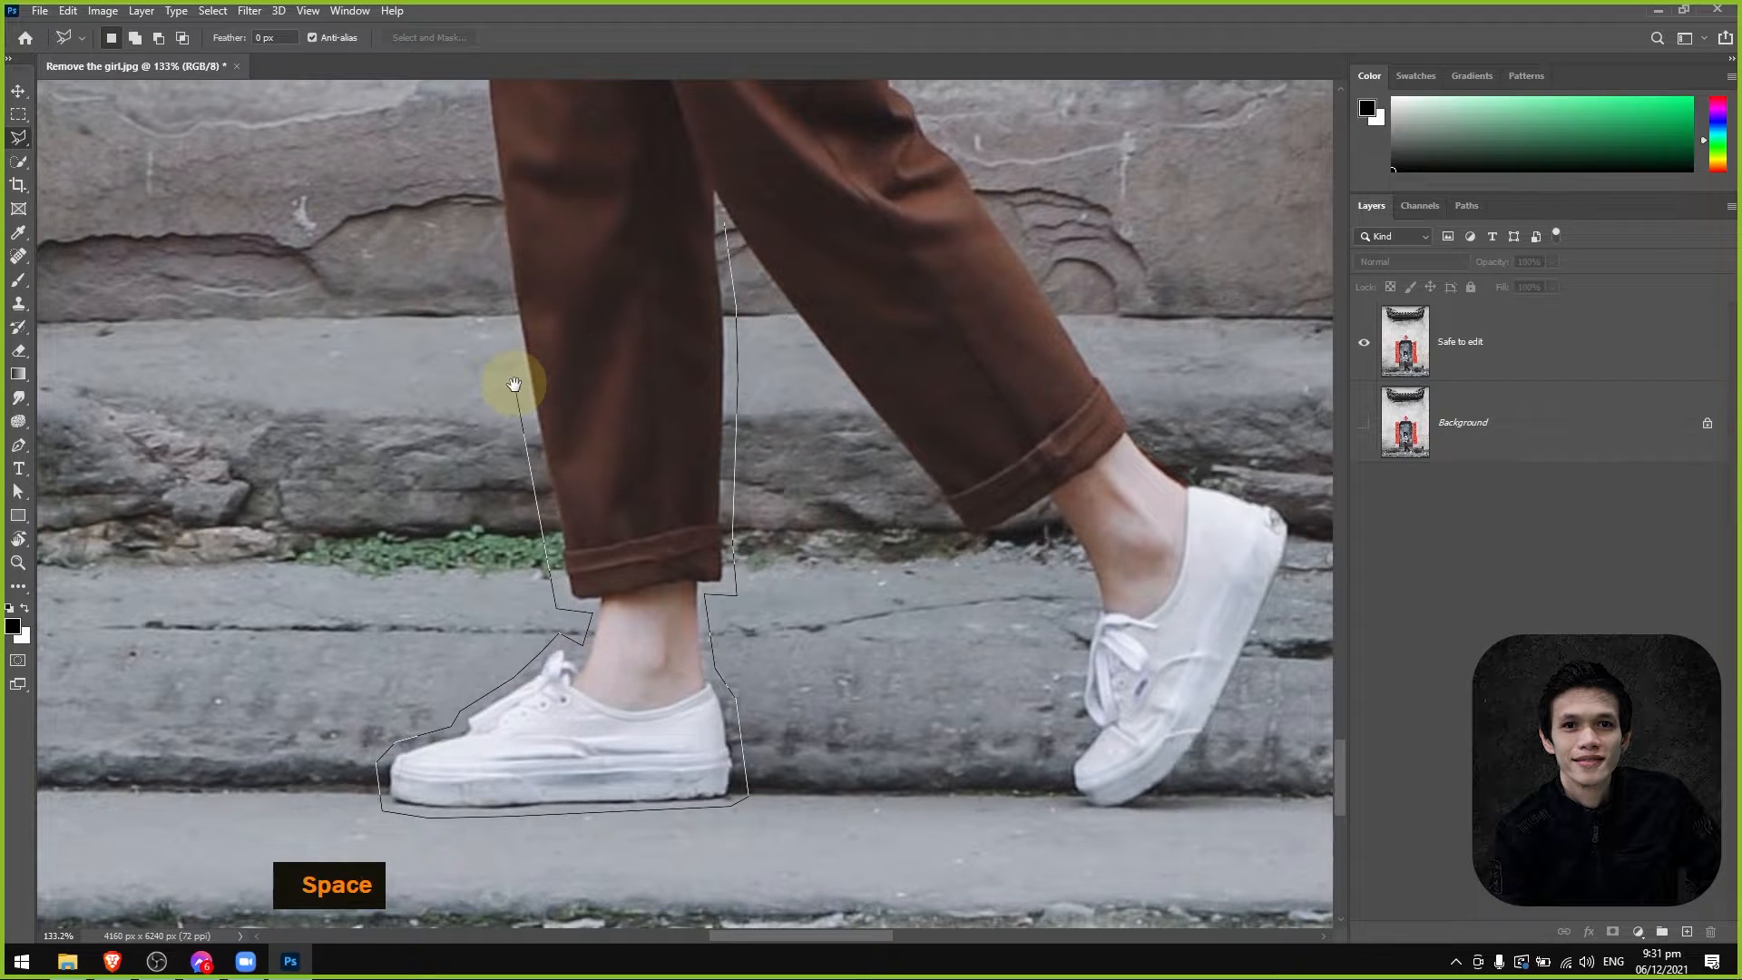
pyautogui.moveTo(517, 380); pyautogui.dragTo(550, 469)
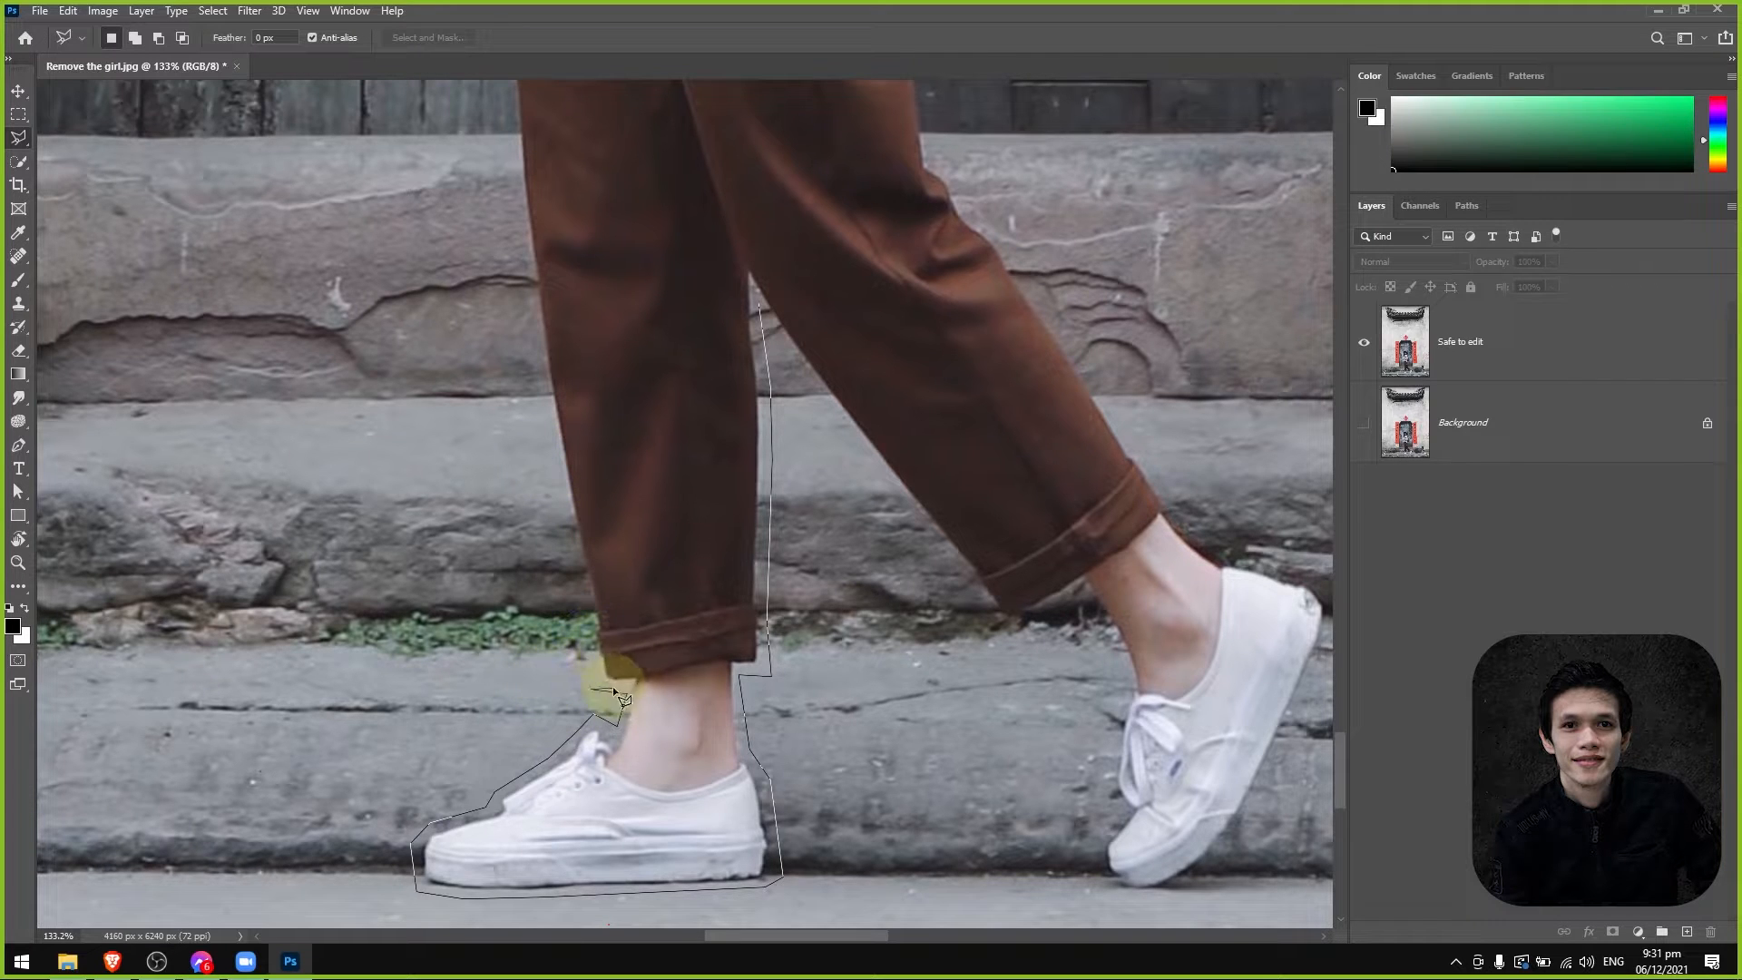
pyautogui.click(515, 352)
pyautogui.press('space')
pyautogui.moveTo(543, 378)
pyautogui.mouseDown()
pyautogui.moveTo(579, 644)
pyautogui.moveTo(635, 762)
pyautogui.mouseUp()
pyautogui.click(619, 710)
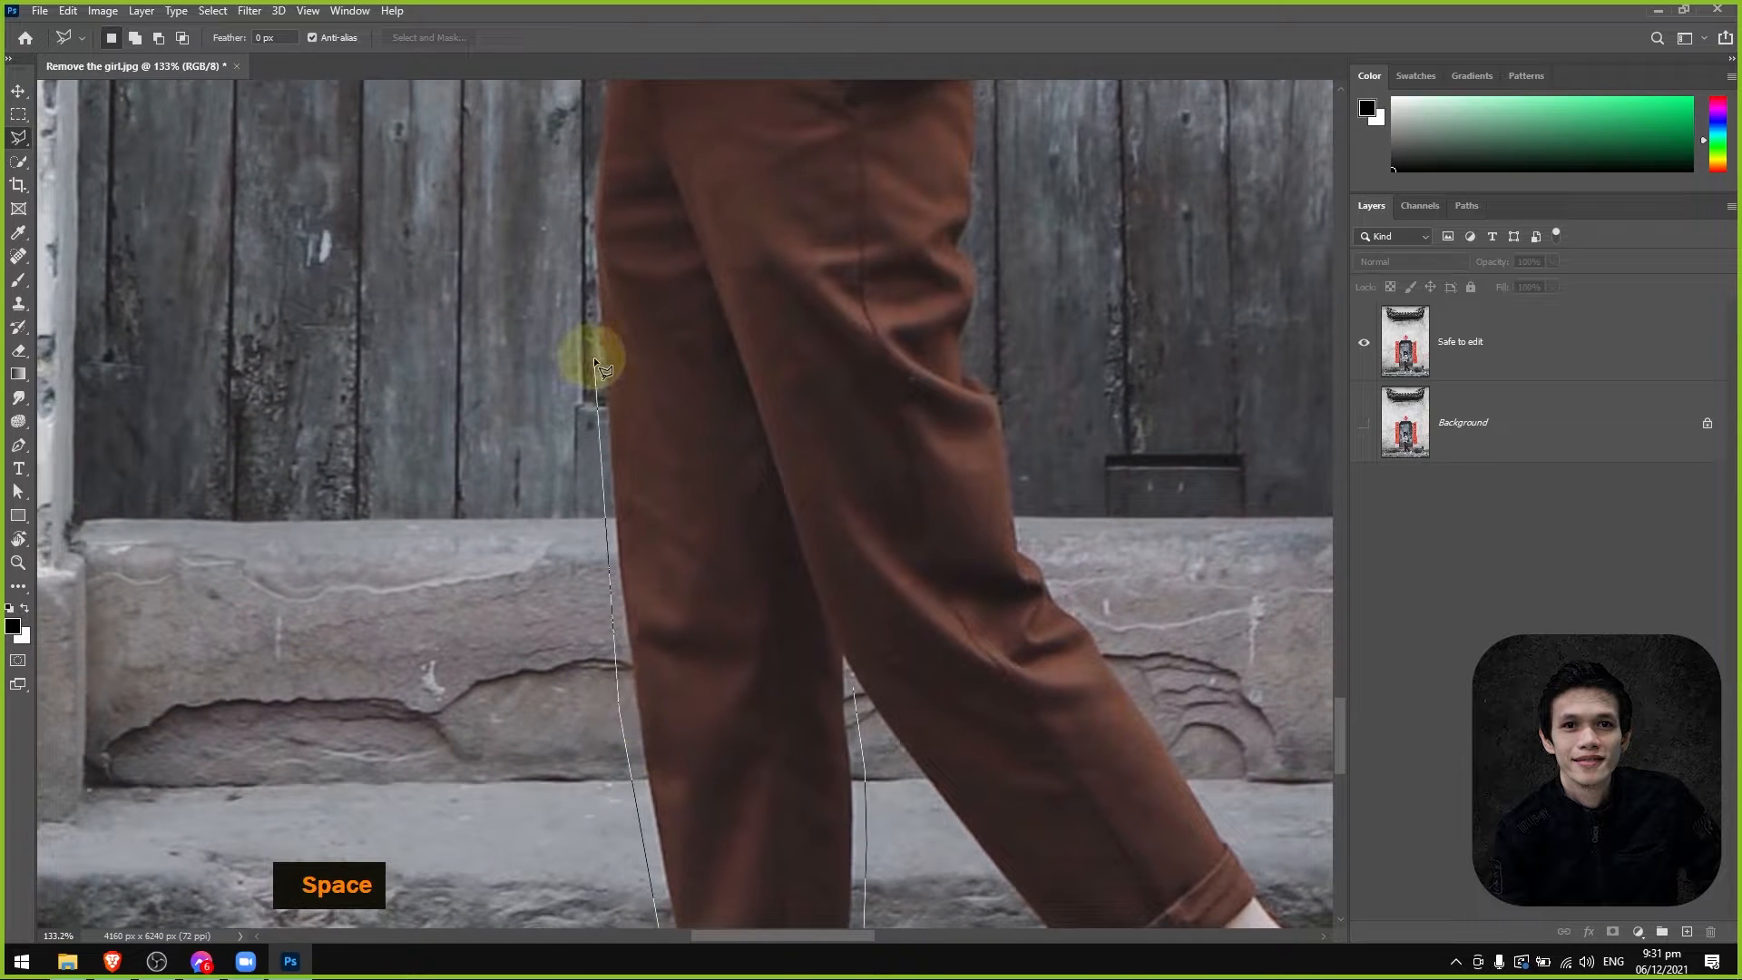
pyautogui.click(593, 356)
pyautogui.press('space')
pyautogui.moveTo(584, 264); pyautogui.dragTo(575, 692)
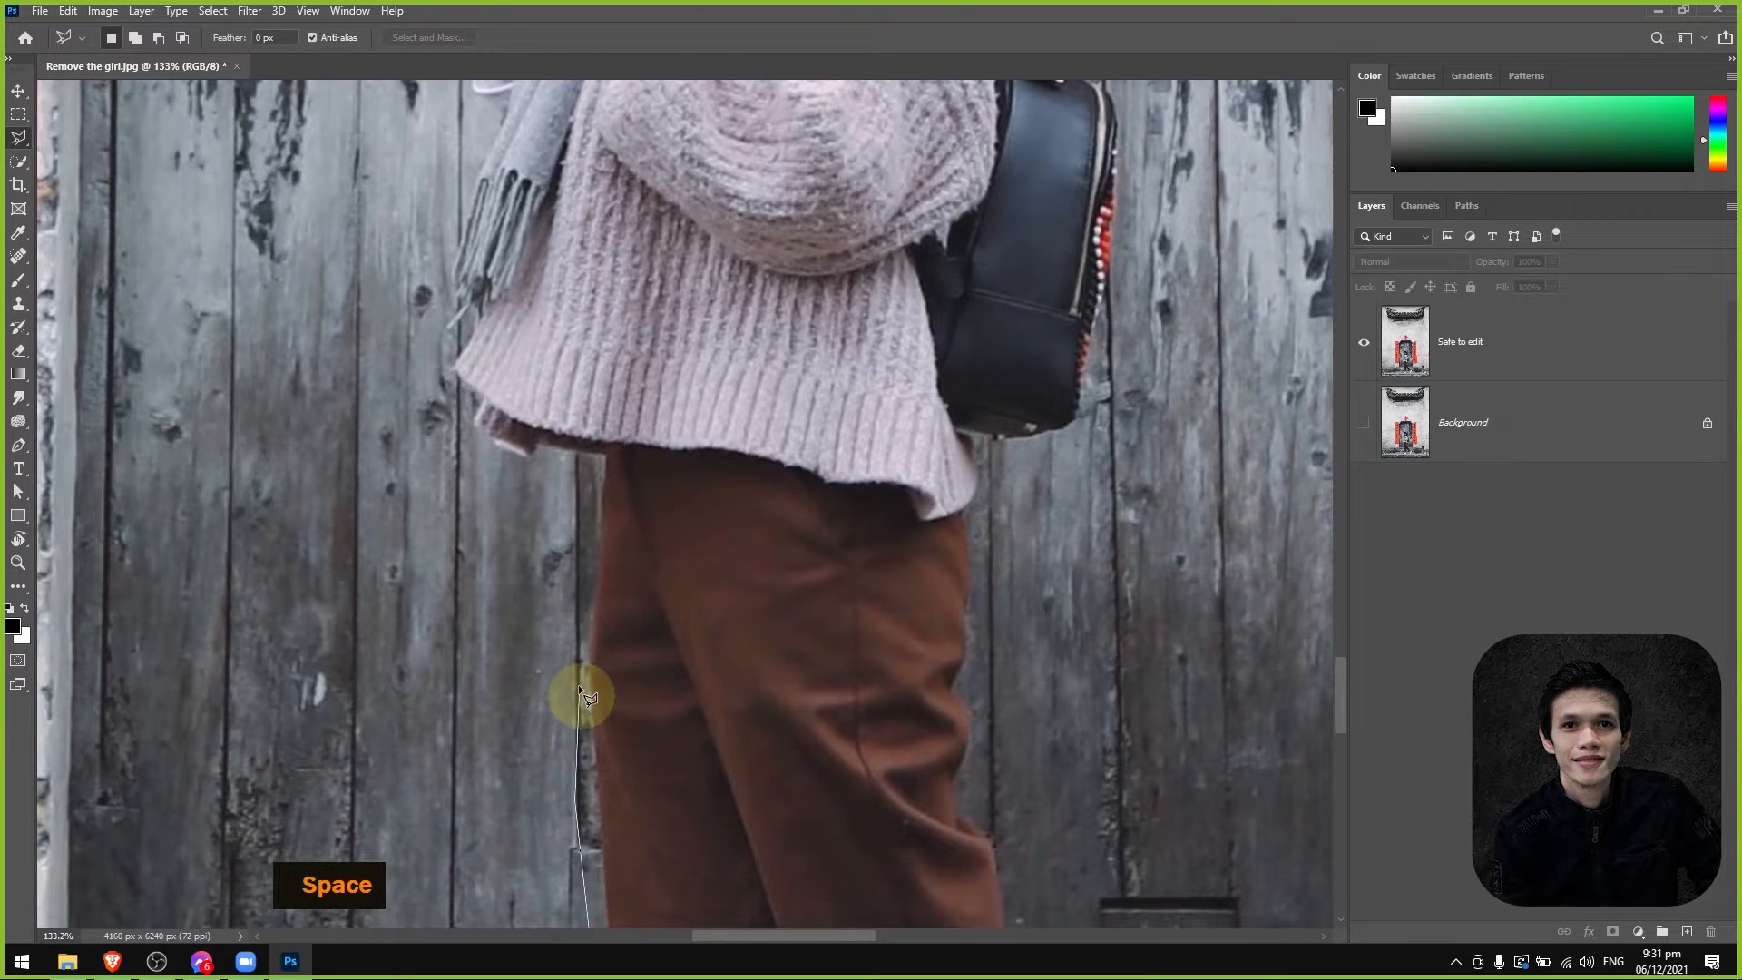
# Continue the lasso outline from the front of the thigh along the sweater's lower hem to its front corner.
pyautogui.click(568, 629)
pyautogui.click(595, 462)
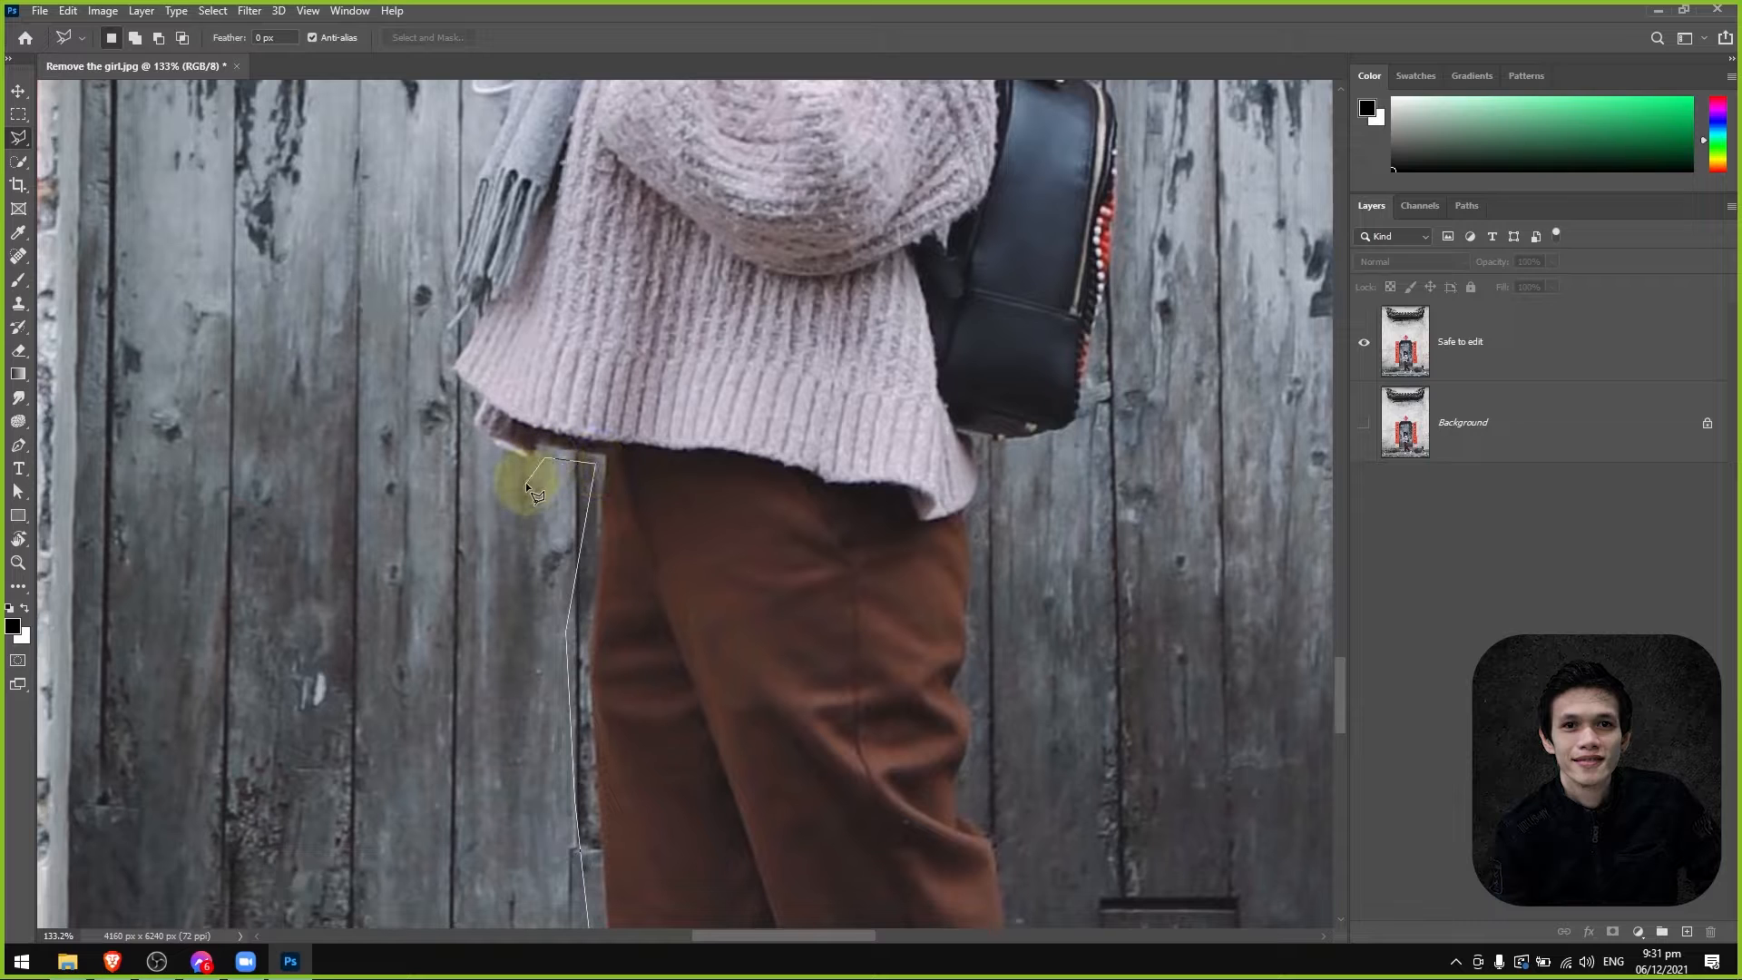
pyautogui.click(527, 483)
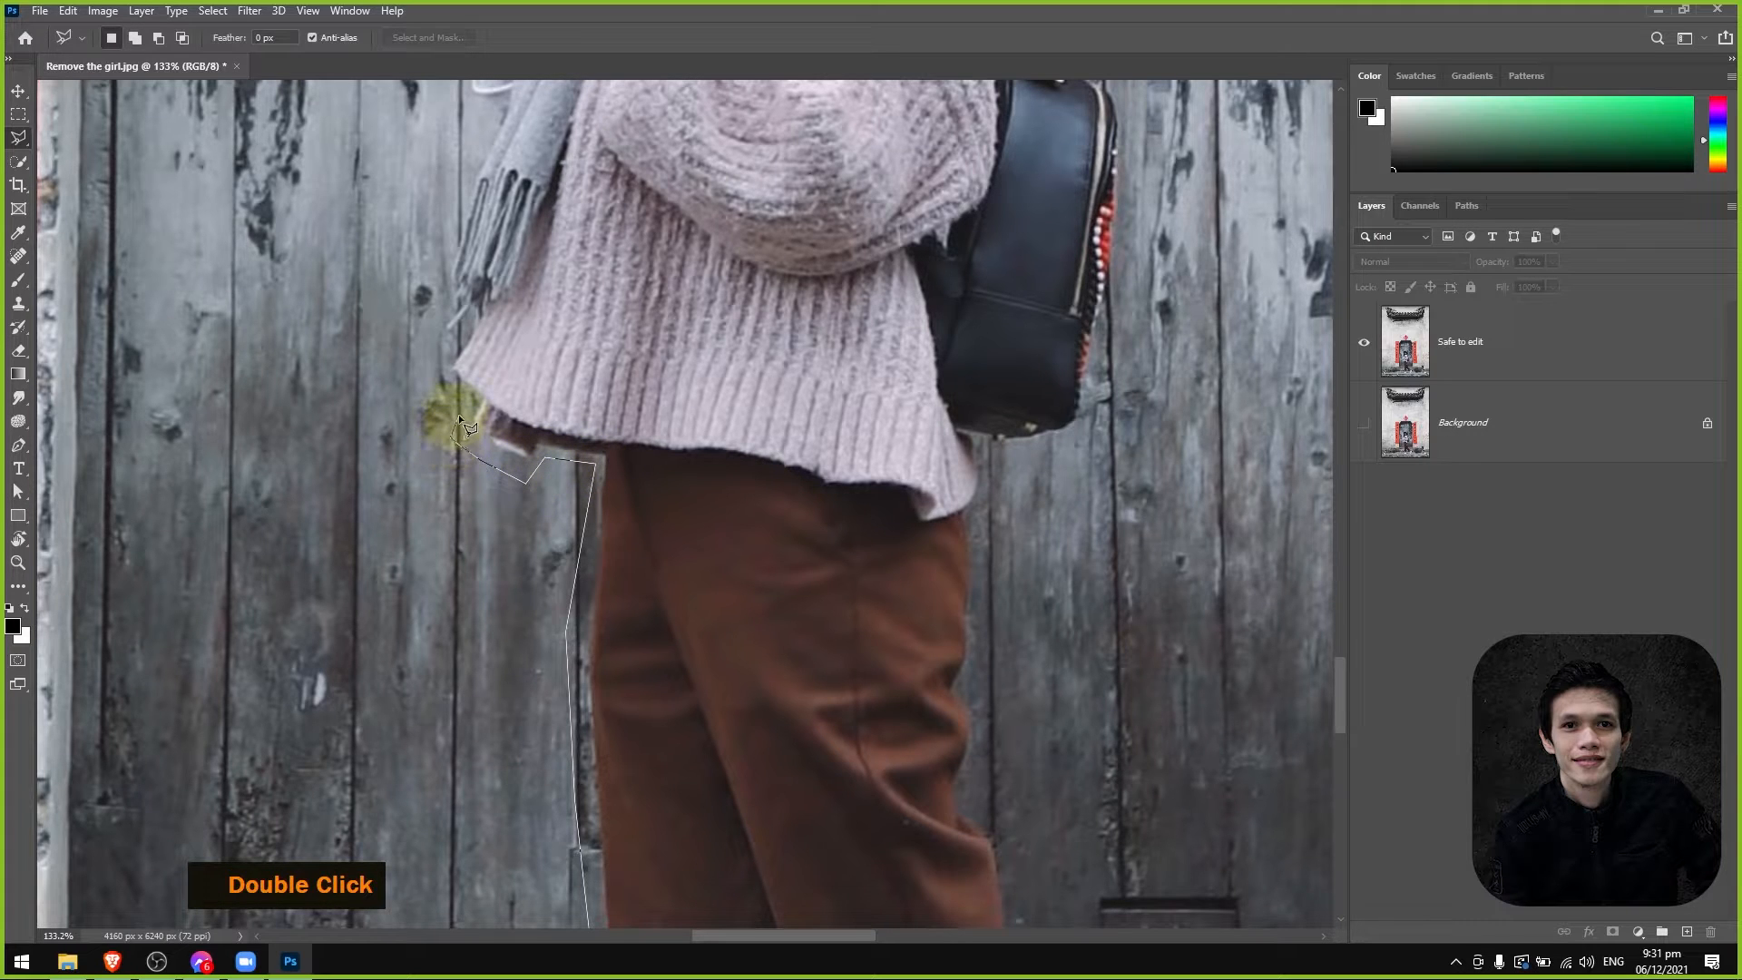
pyautogui.click(443, 351)
# Extend the lasso outline up past the scarf fringe and around the girl's far sleeve to her forearm.
pyautogui.press('space')
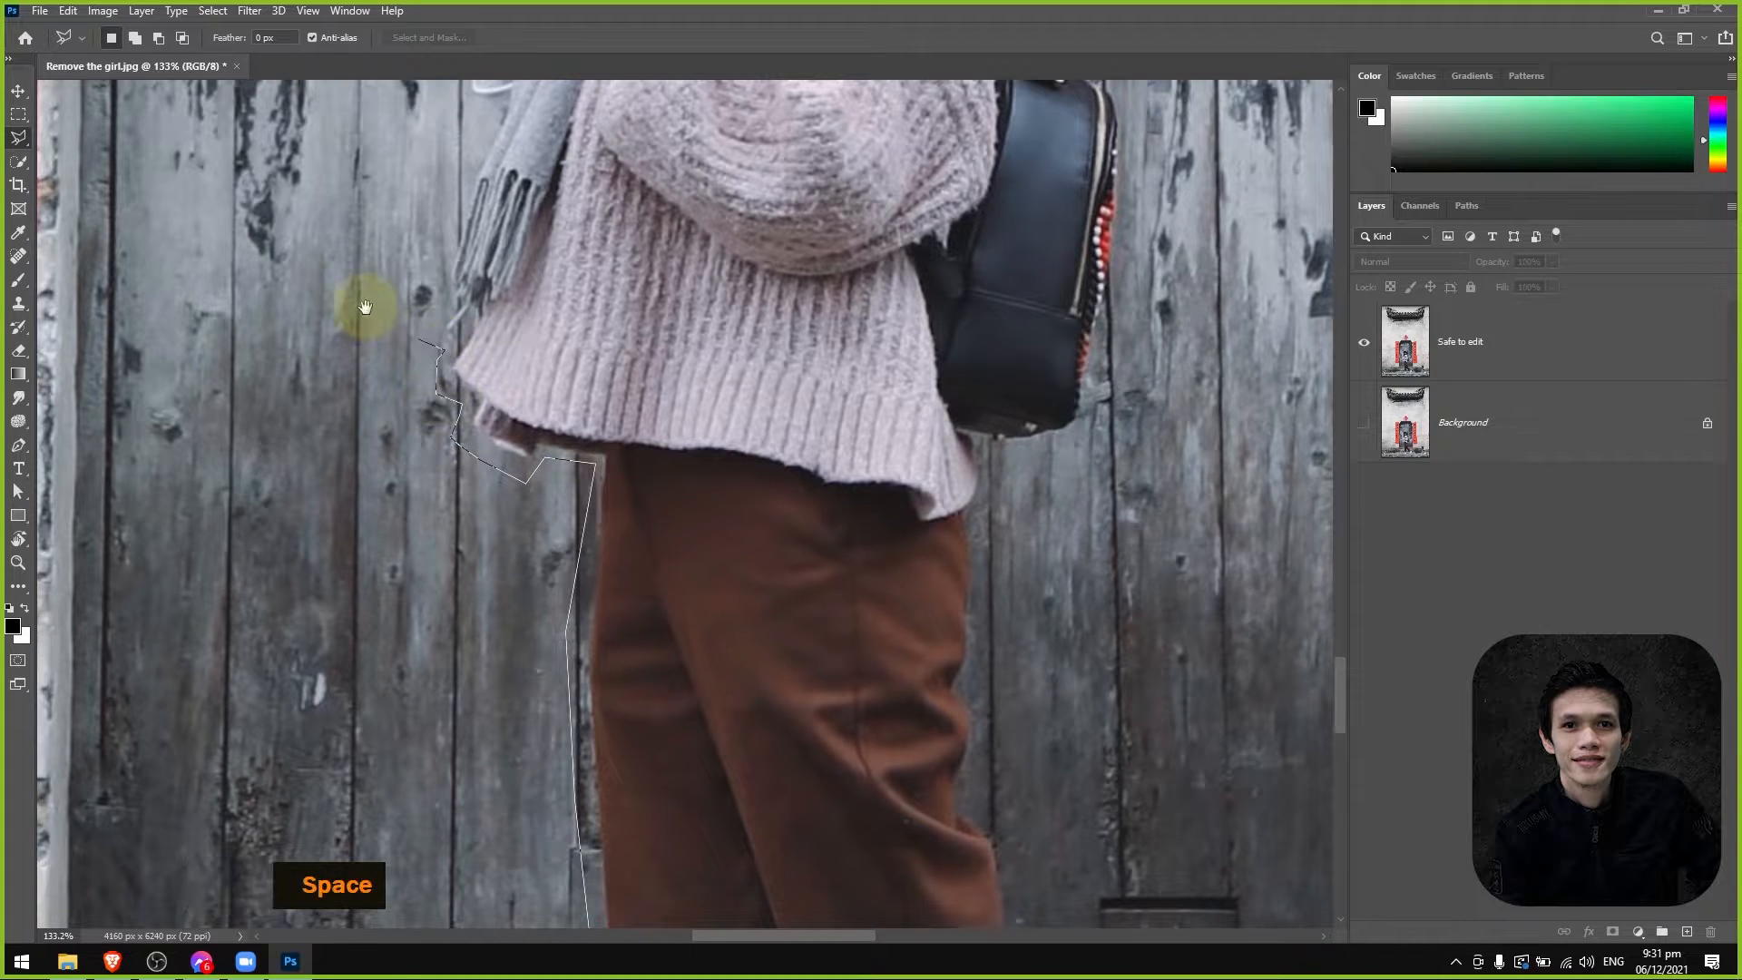
pyautogui.moveTo(395, 303); pyautogui.dragTo(472, 618)
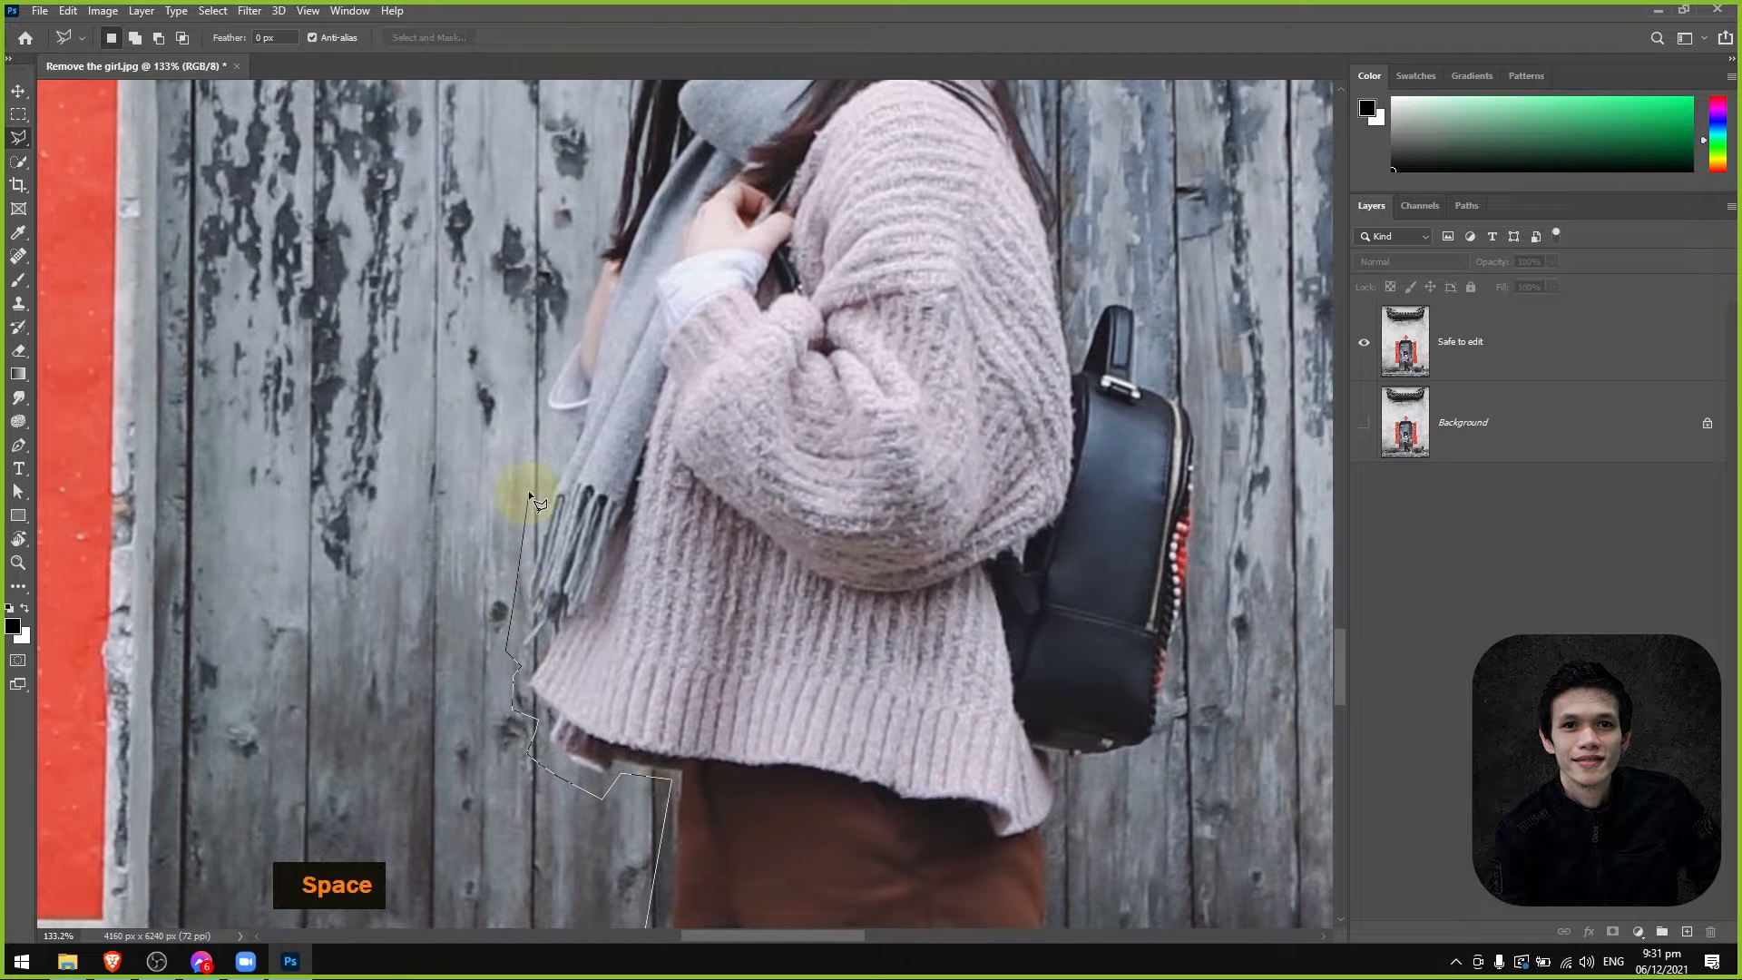
pyautogui.click(534, 376)
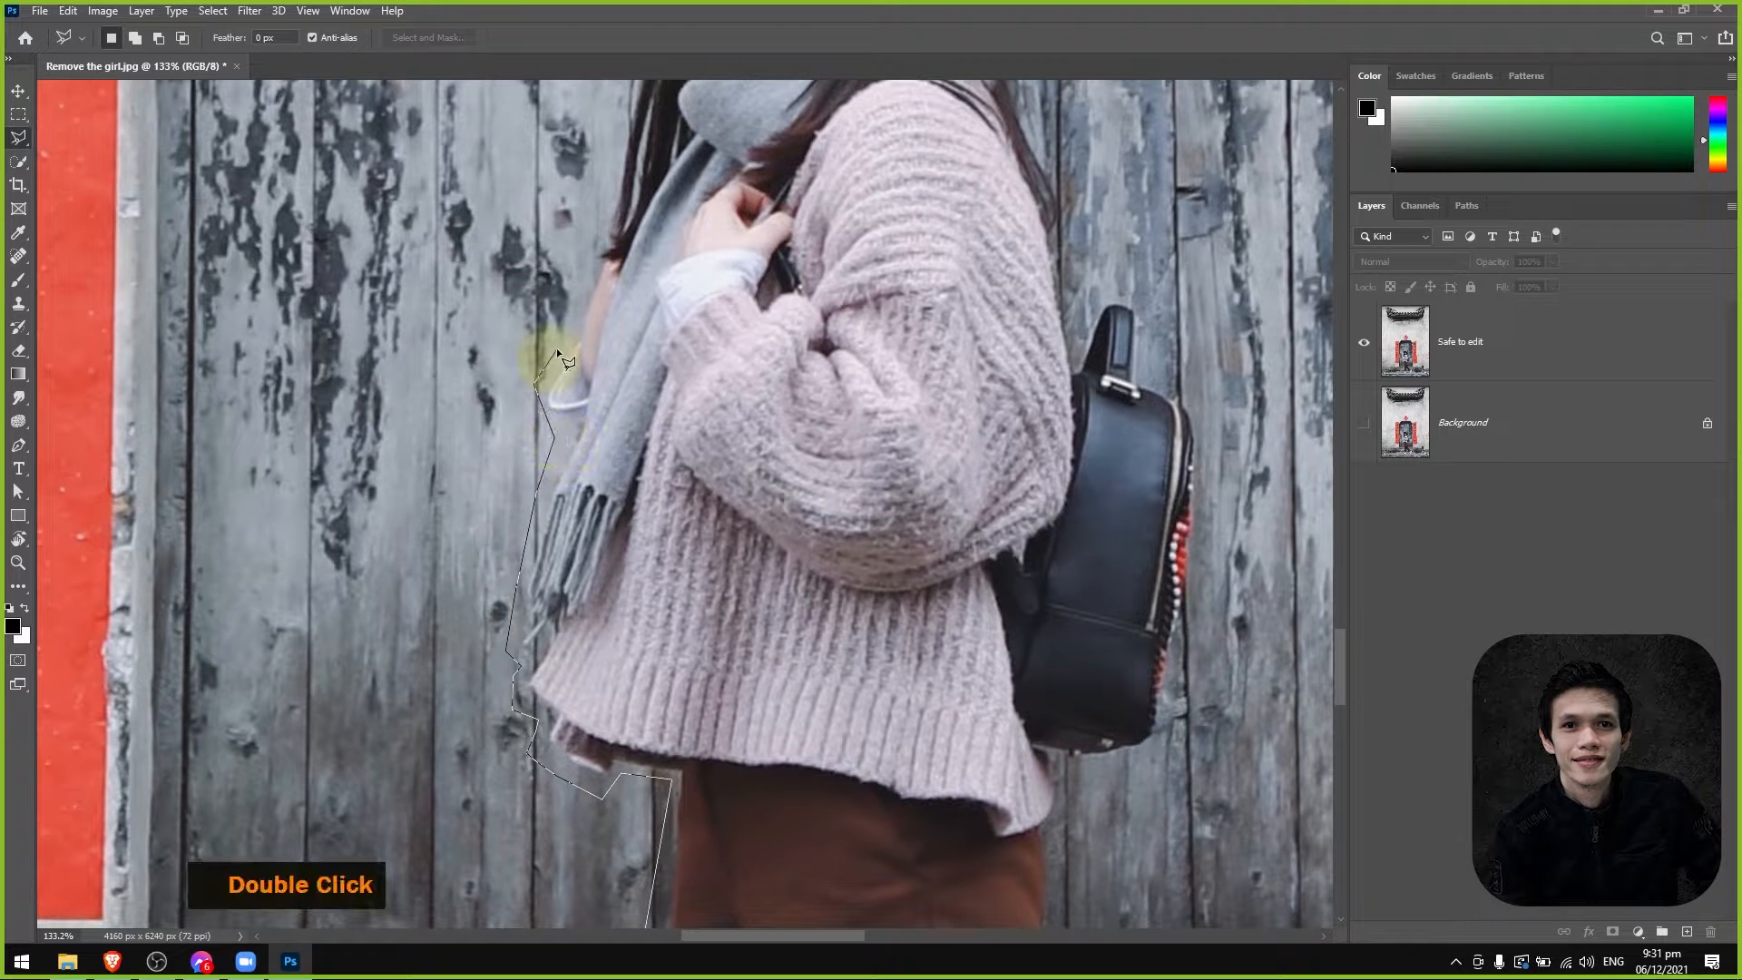
pyautogui.click(570, 308)
# Trace the lasso outline up the front edge of the girl's hair to the underside of the hat brim.
pyautogui.press('space')
pyautogui.moveTo(576, 236); pyautogui.dragTo(529, 688)
pyautogui.doubleClick(566, 620)
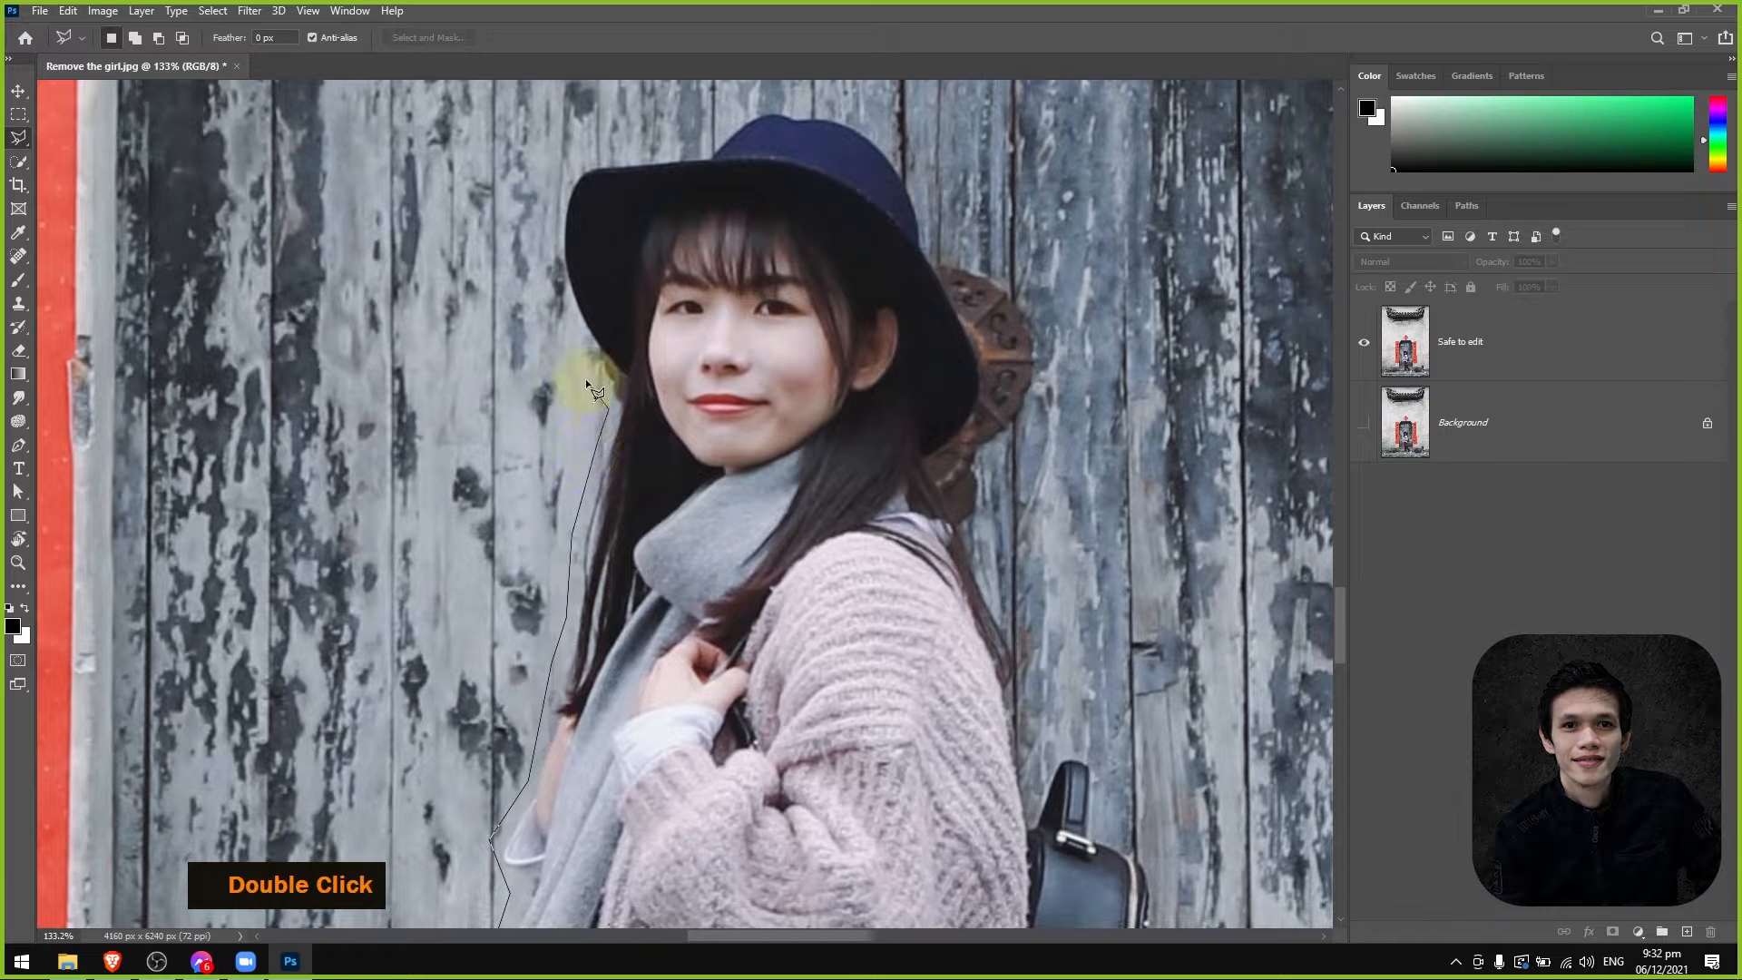
pyautogui.press('space')
pyautogui.moveTo(495, 272); pyautogui.dragTo(441, 635)
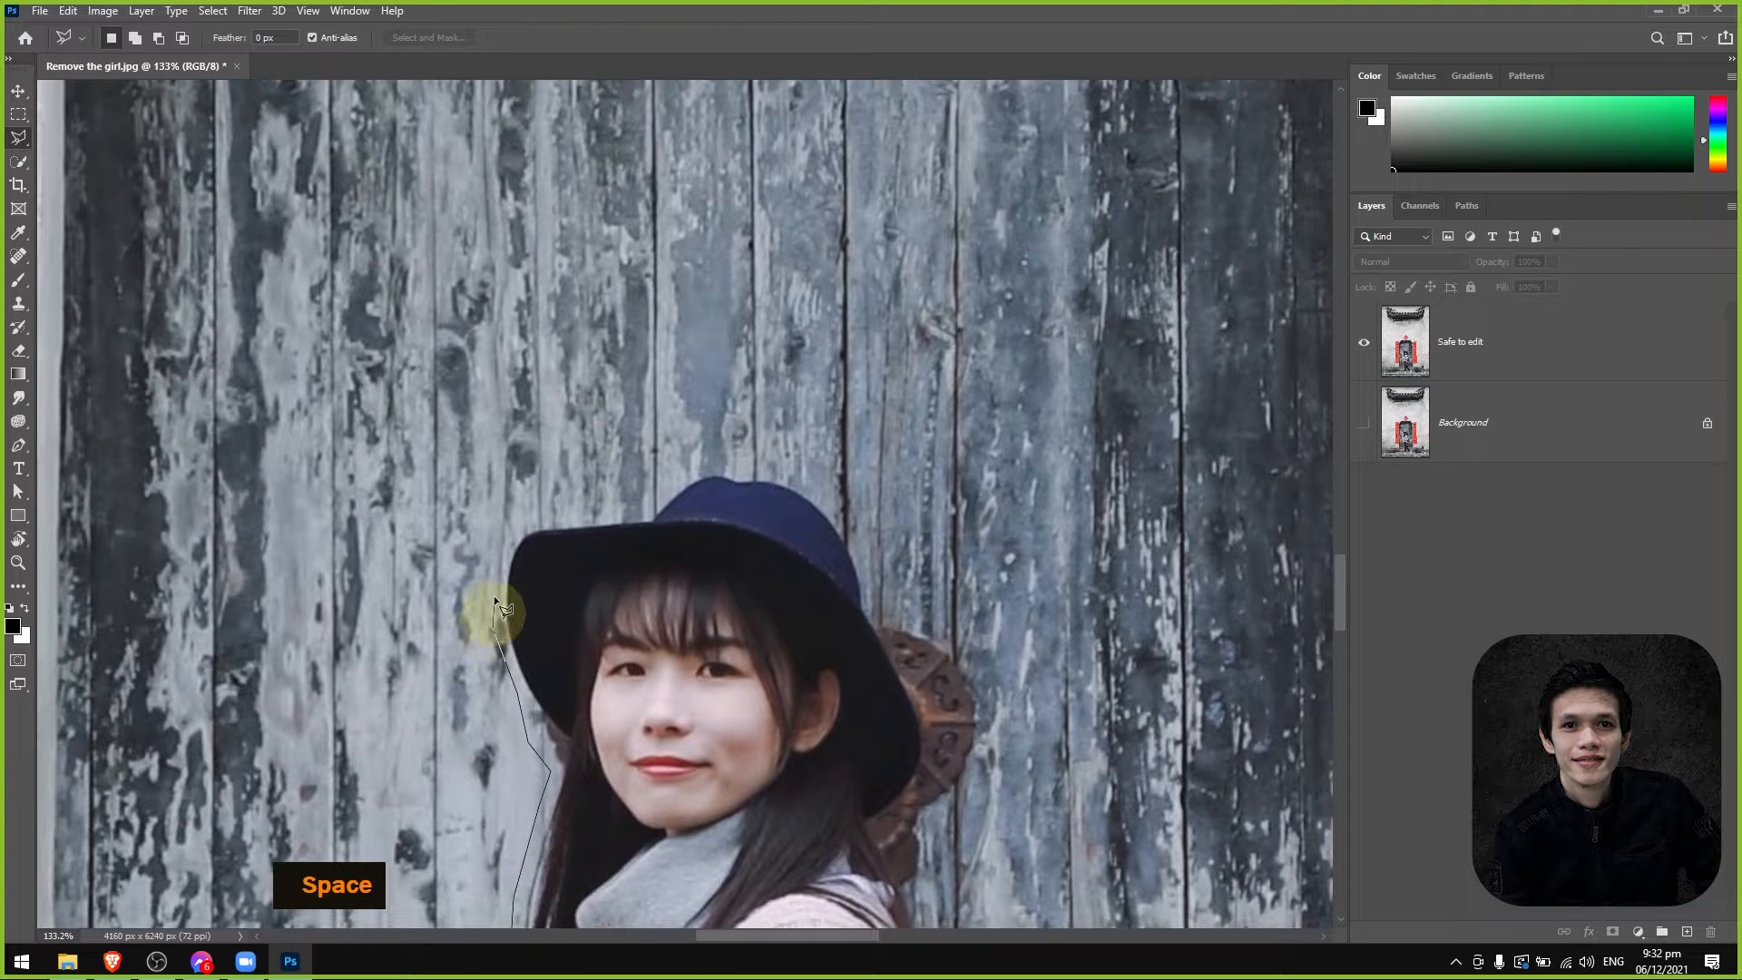
# Carry the lasso outline around the hat's front brim and over its crown to the round metal door ornament.
pyautogui.click(501, 560)
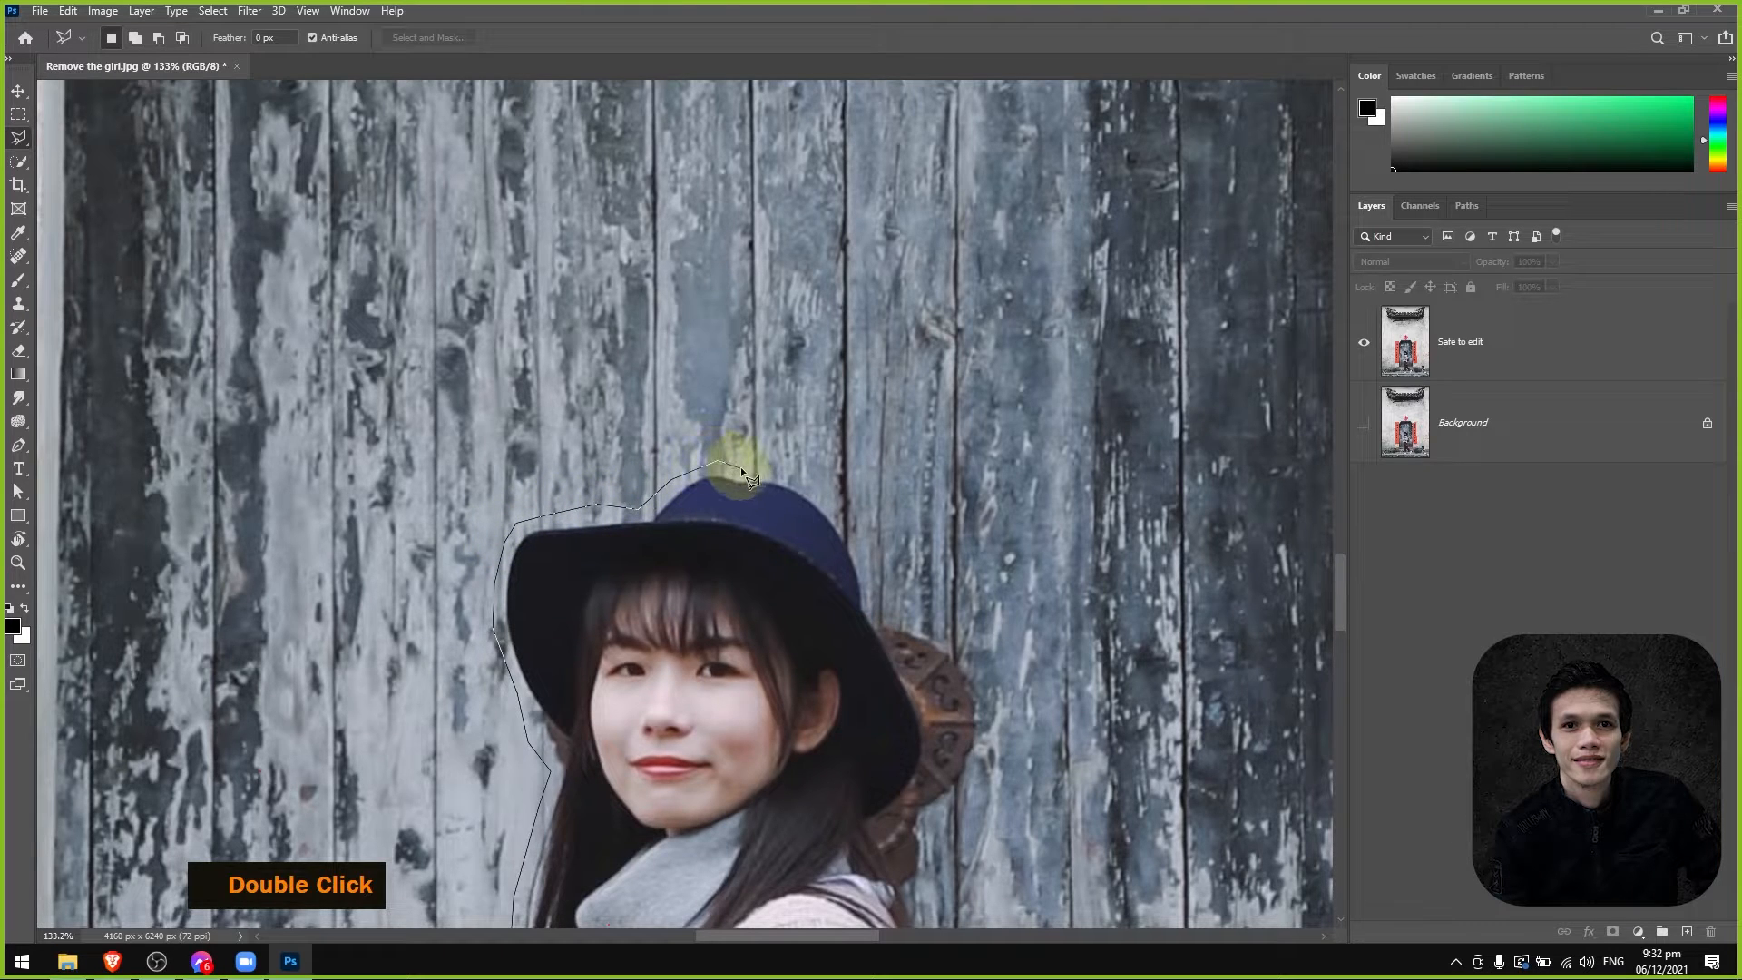
pyautogui.click(882, 613)
pyautogui.press('space')
pyautogui.moveTo(882, 614); pyautogui.dragTo(619, 554)
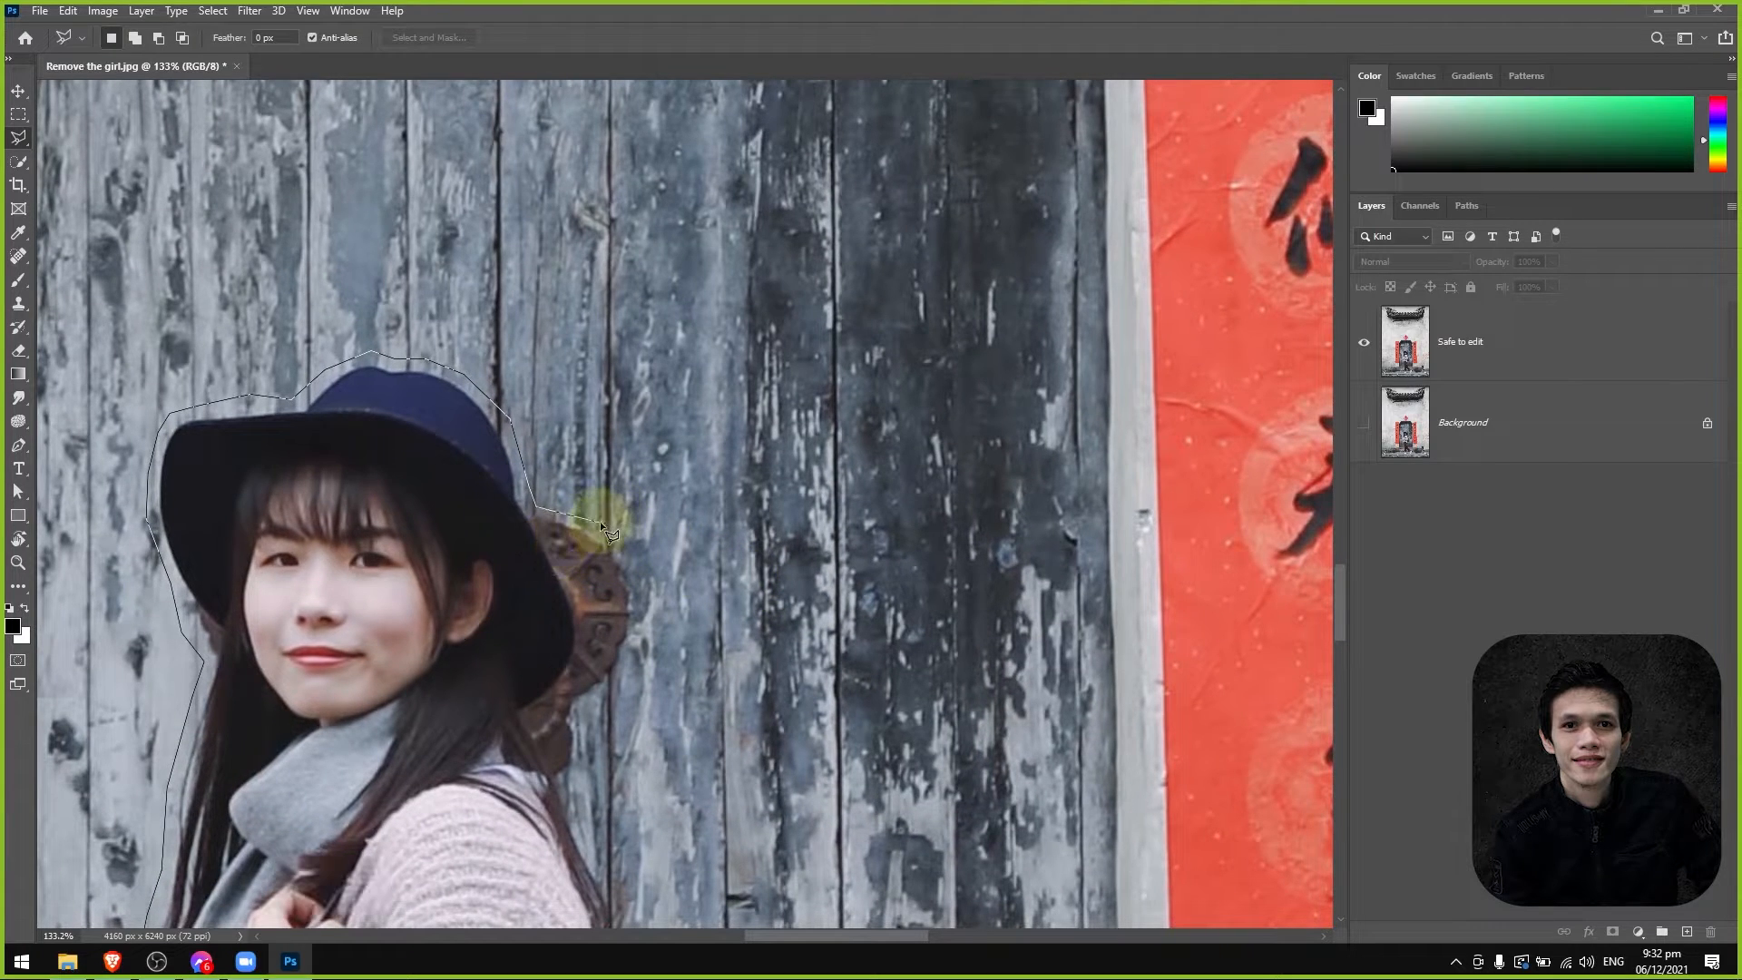
# Enclose the round metal door ornament behind the hat by tracing the lasso outline around its outer edge.
pyautogui.click(643, 624)
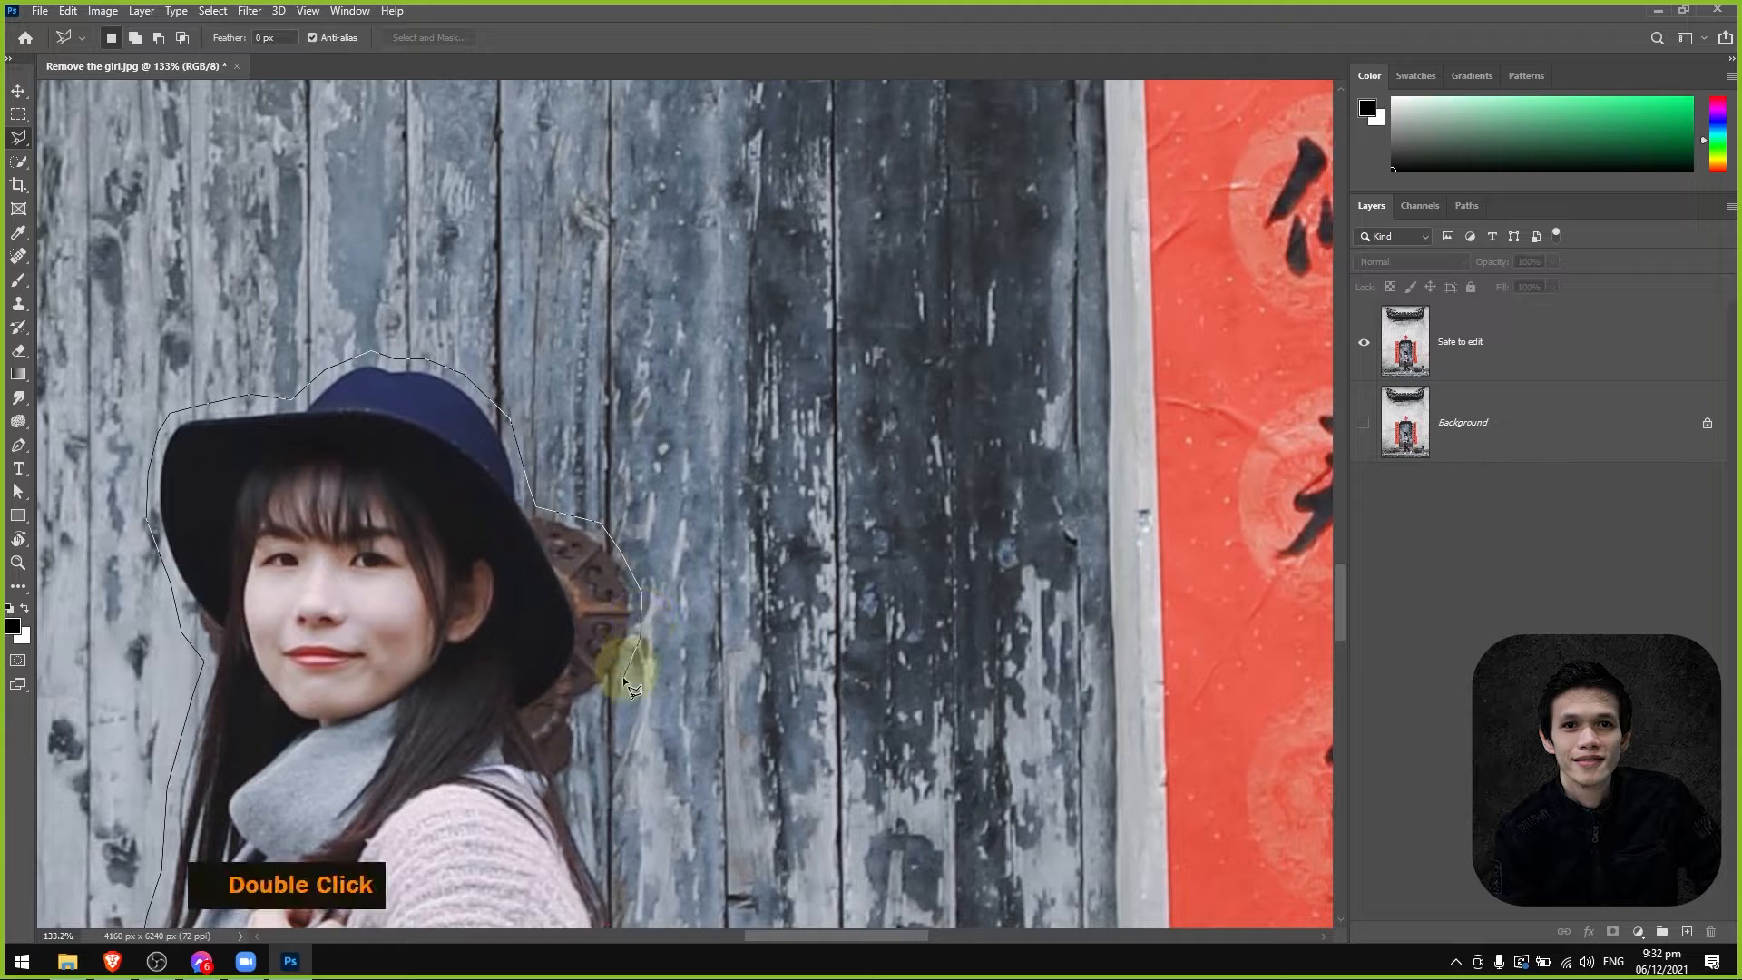
pyautogui.click(617, 685)
pyautogui.click(581, 710)
pyautogui.press('space')
pyautogui.moveTo(581, 711); pyautogui.dragTo(559, 495)
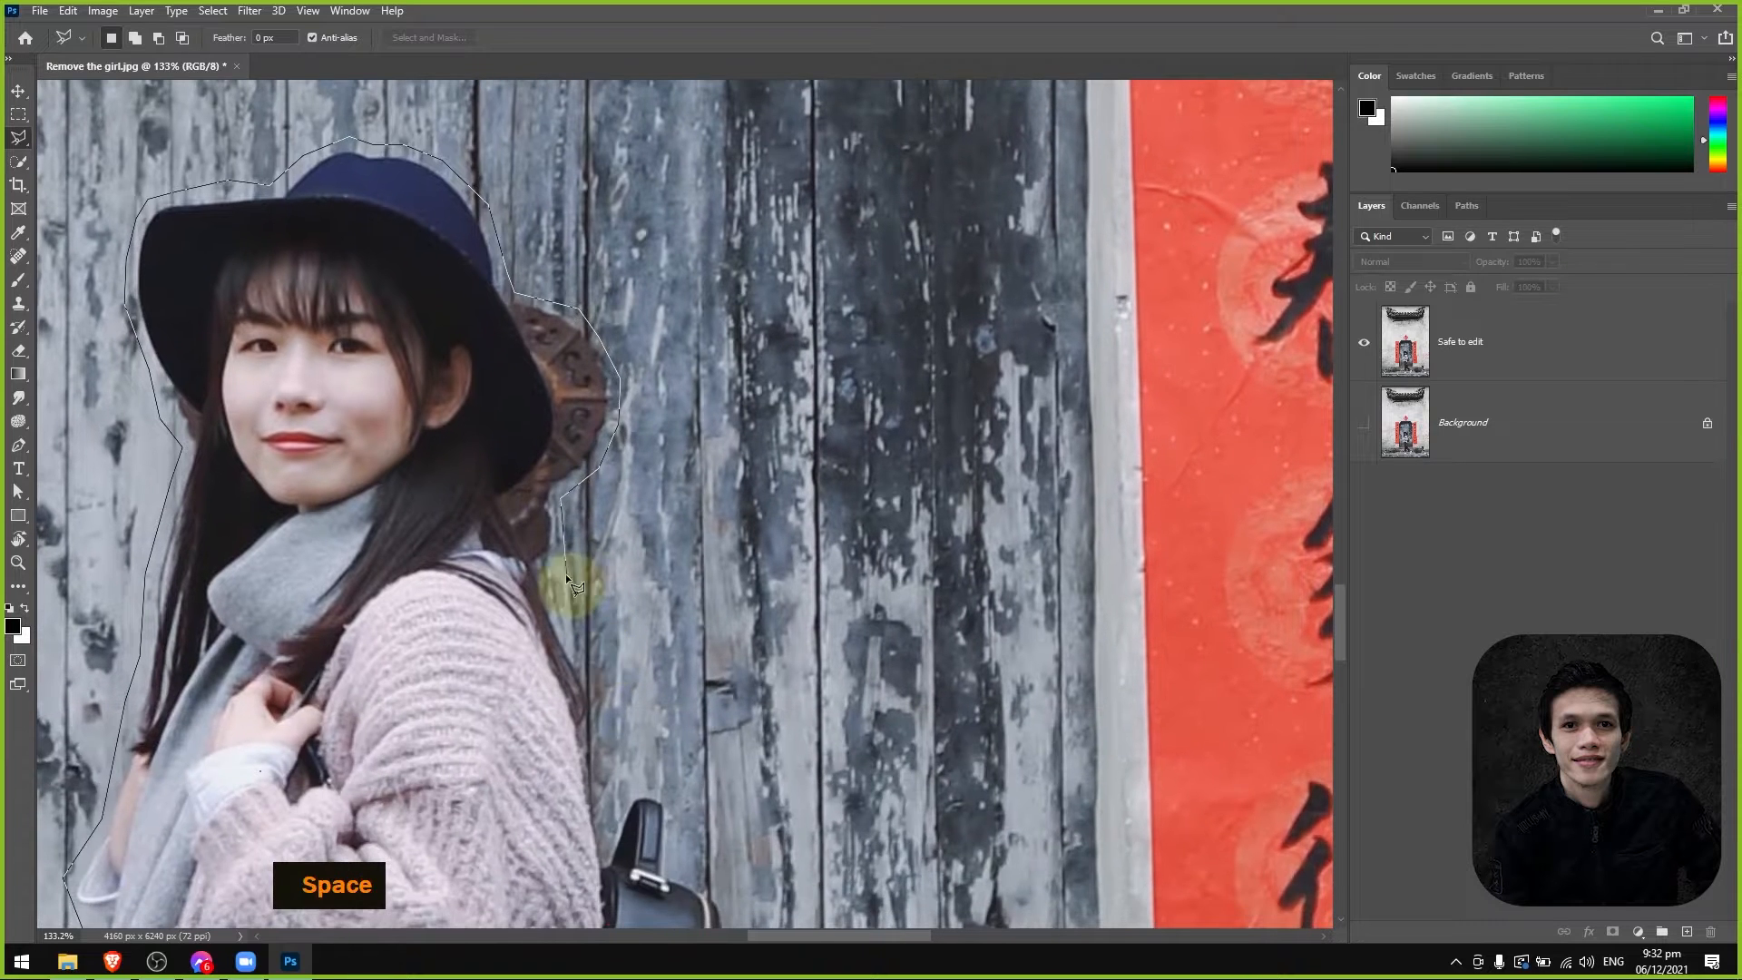
# Extend the lasso outline down the hair behind the girl's shoulder to the hair tips.
pyautogui.click(543, 571)
pyautogui.press('space')
pyautogui.moveTo(615, 715); pyautogui.dragTo(539, 550)
pyautogui.click(534, 539)
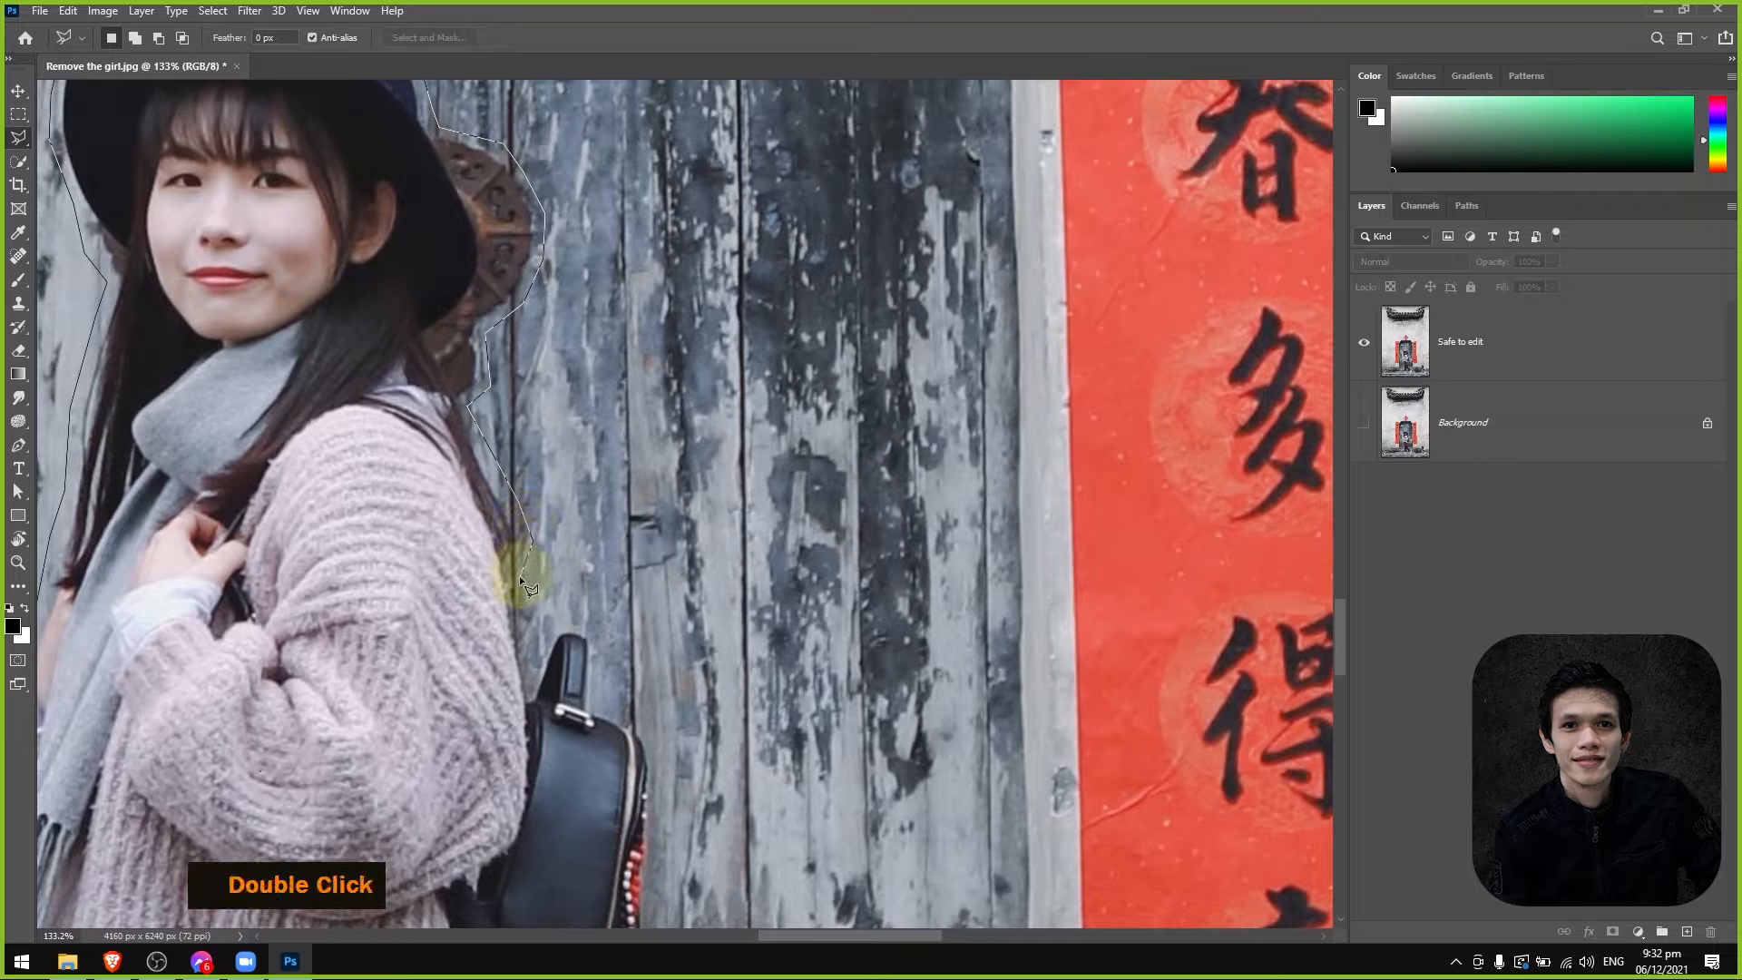
# Trace the lasso outline around the backpack's handle and over its upper corner.
pyautogui.click(556, 621)
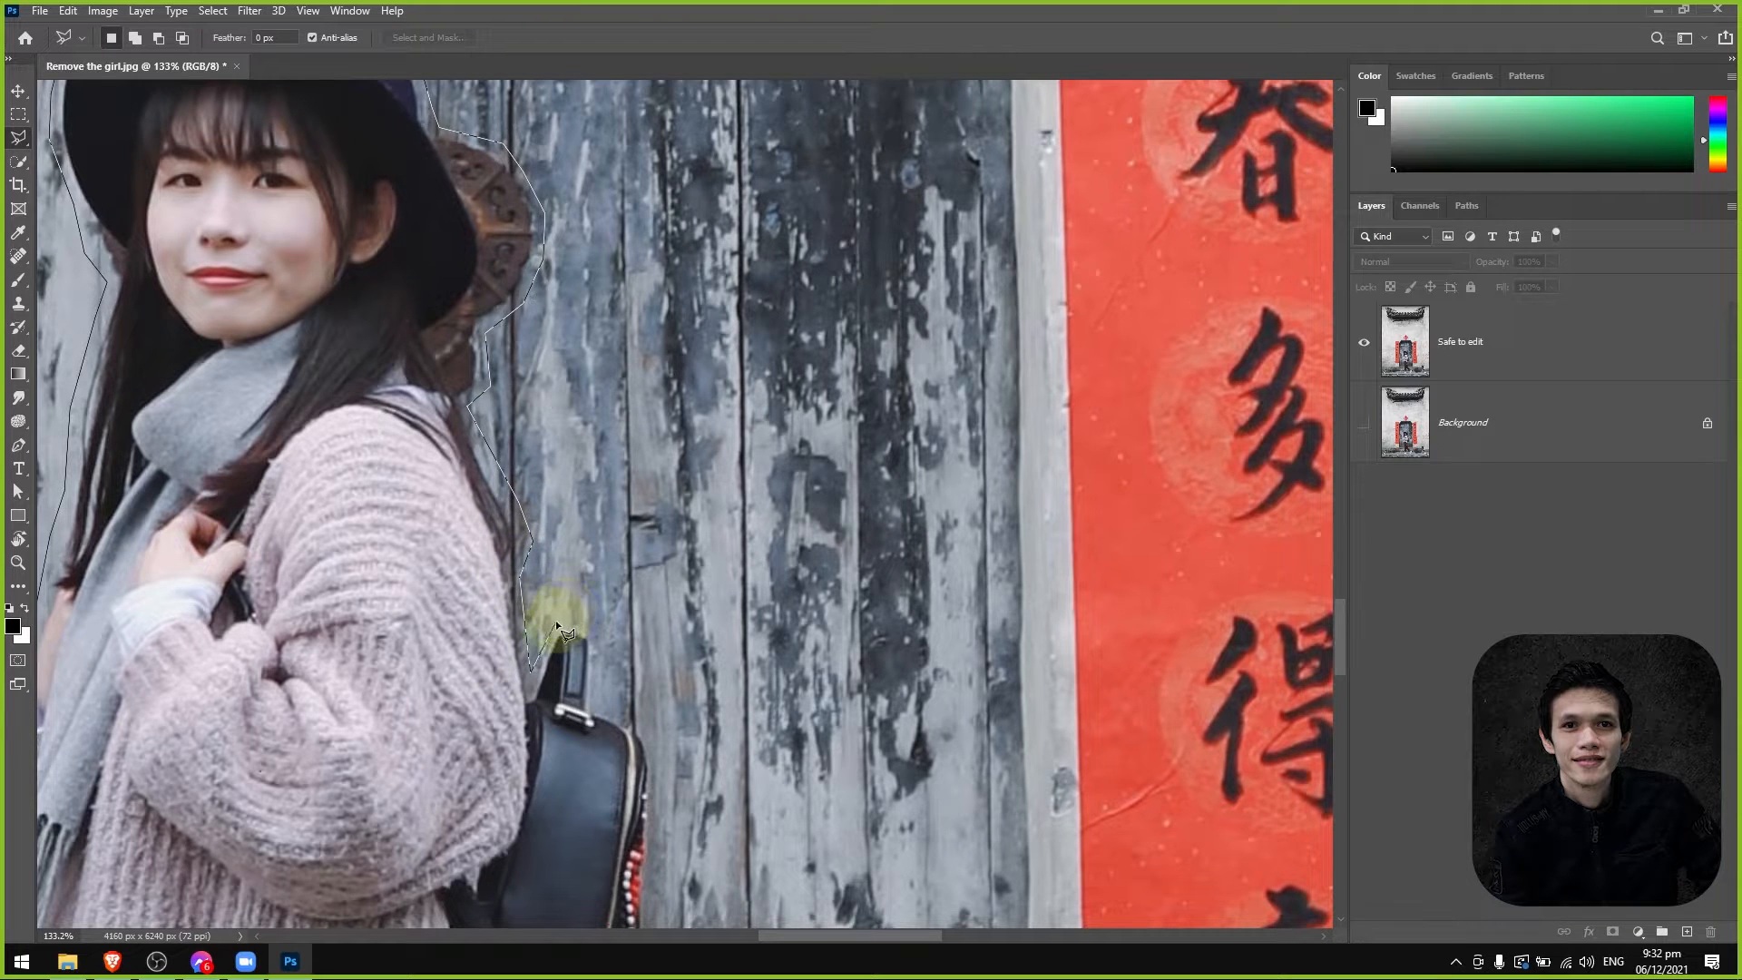
pyautogui.click(596, 624)
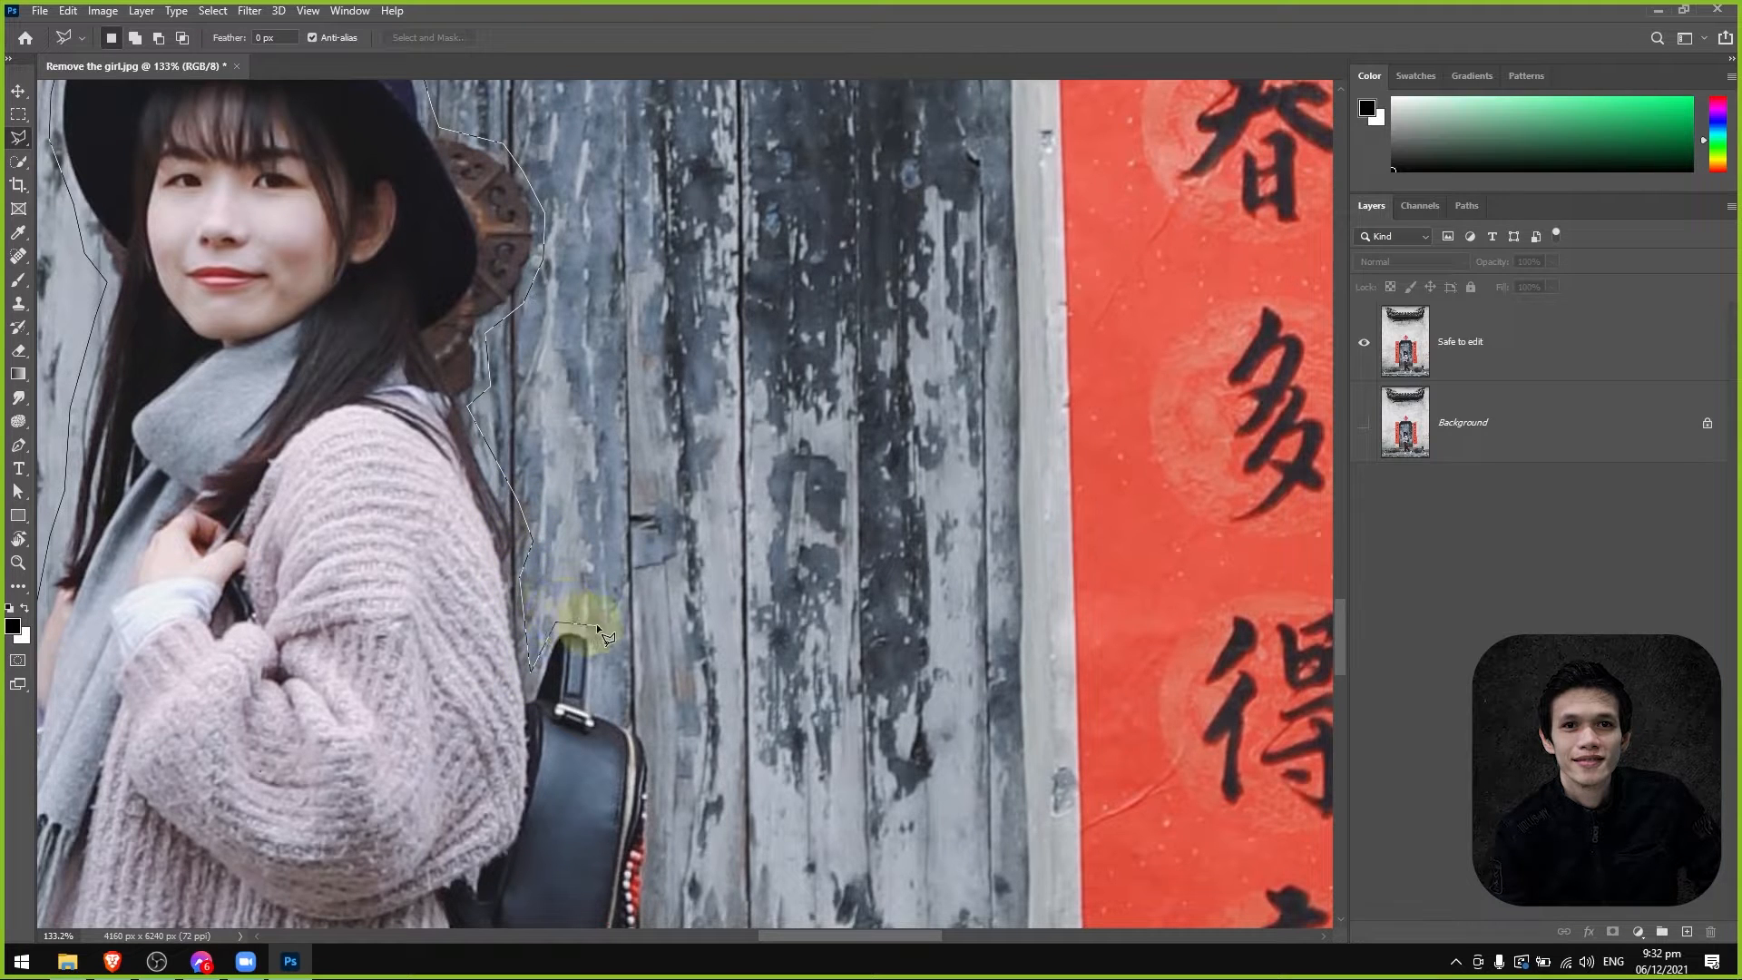
pyautogui.click(653, 732)
pyautogui.press('space')
pyautogui.moveTo(680, 855); pyautogui.dragTo(607, 488)
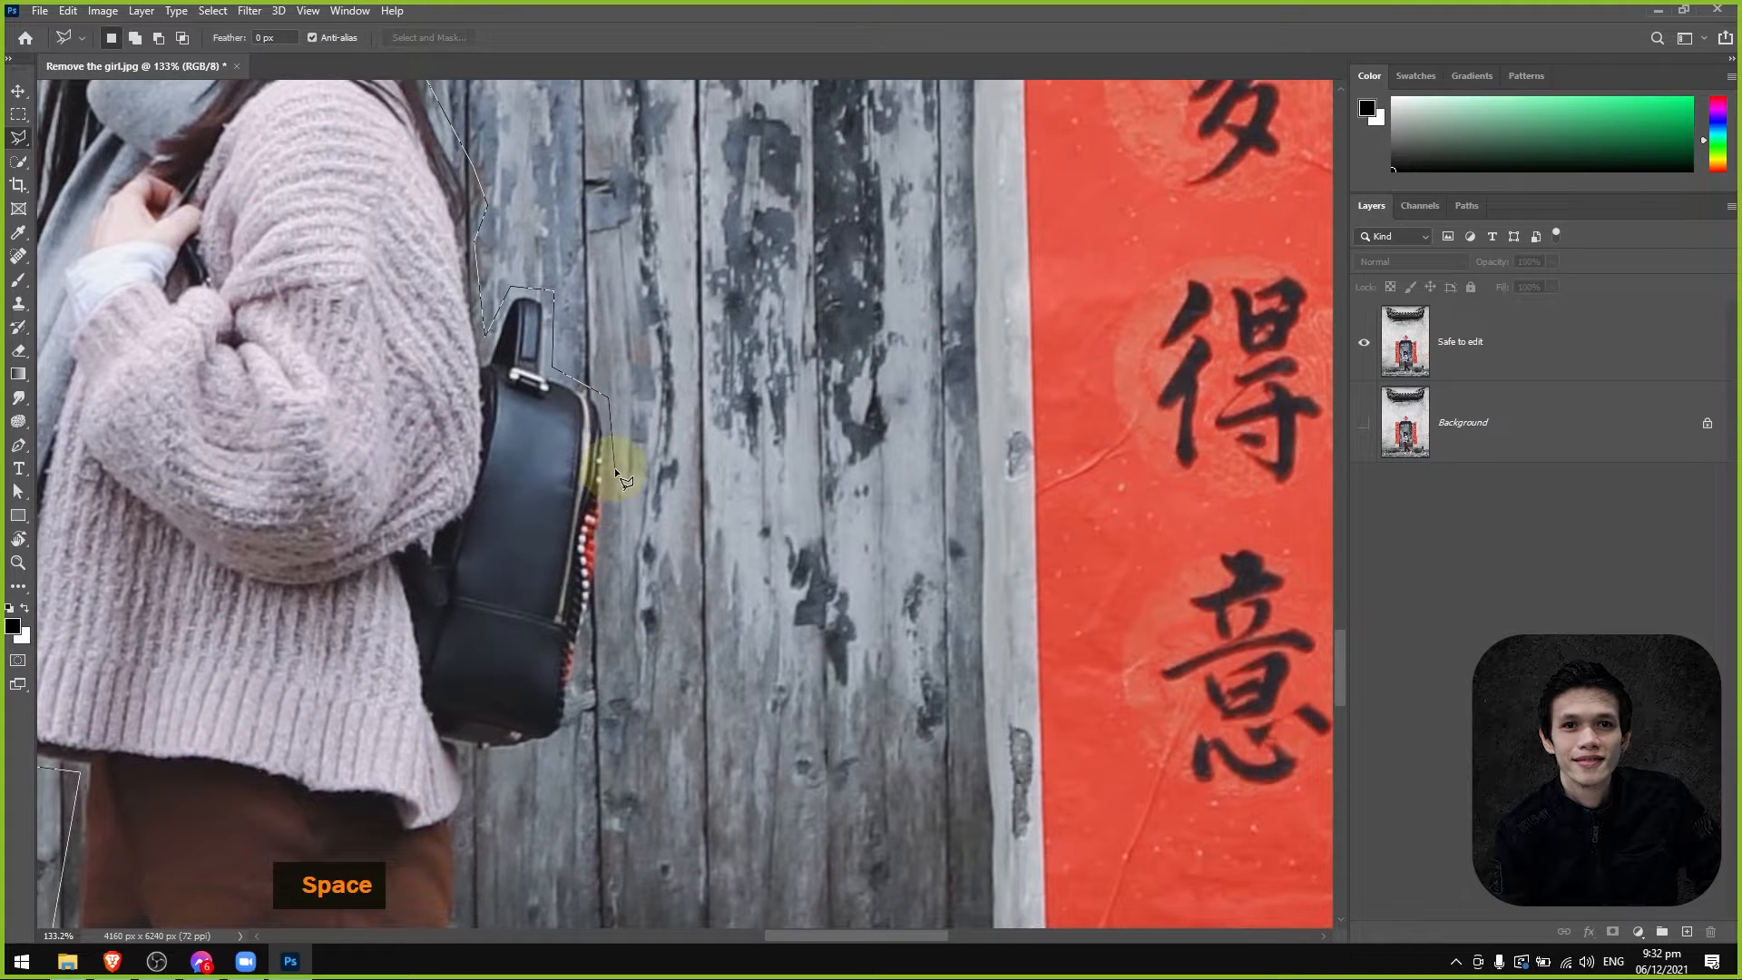
# Continue the lasso outline down the backpack's outer side and along its underside to the back of the sweater.
pyautogui.click(613, 508)
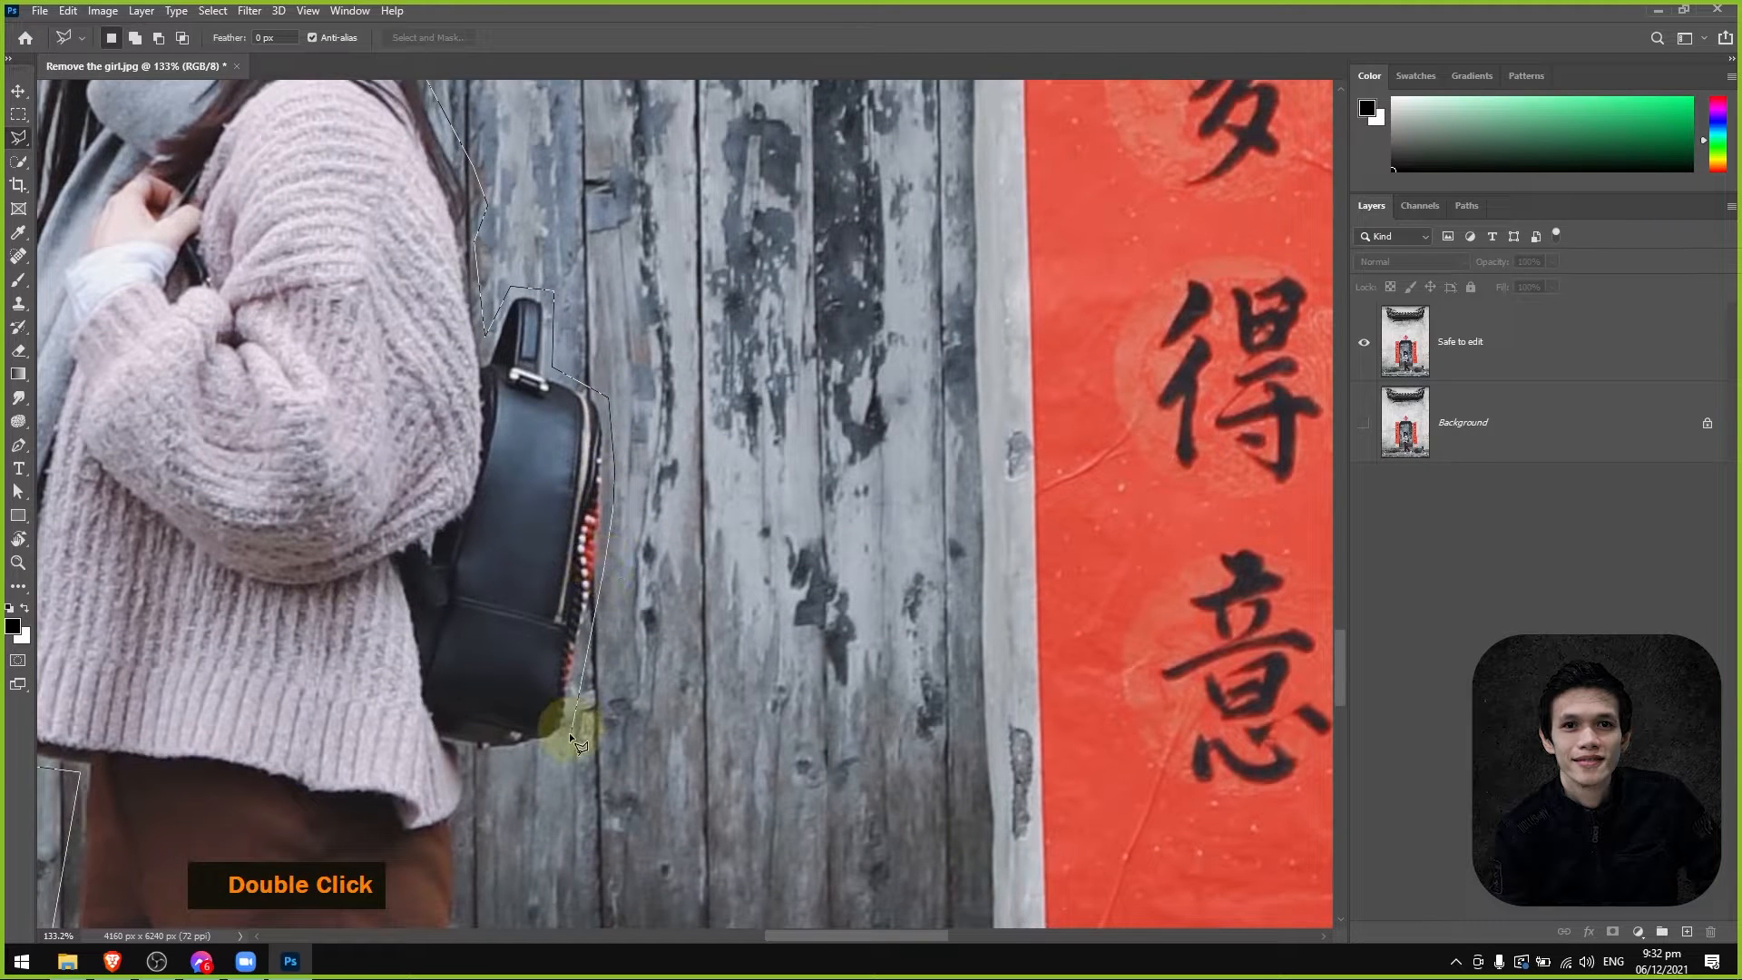
pyautogui.click(559, 757)
pyautogui.click(468, 755)
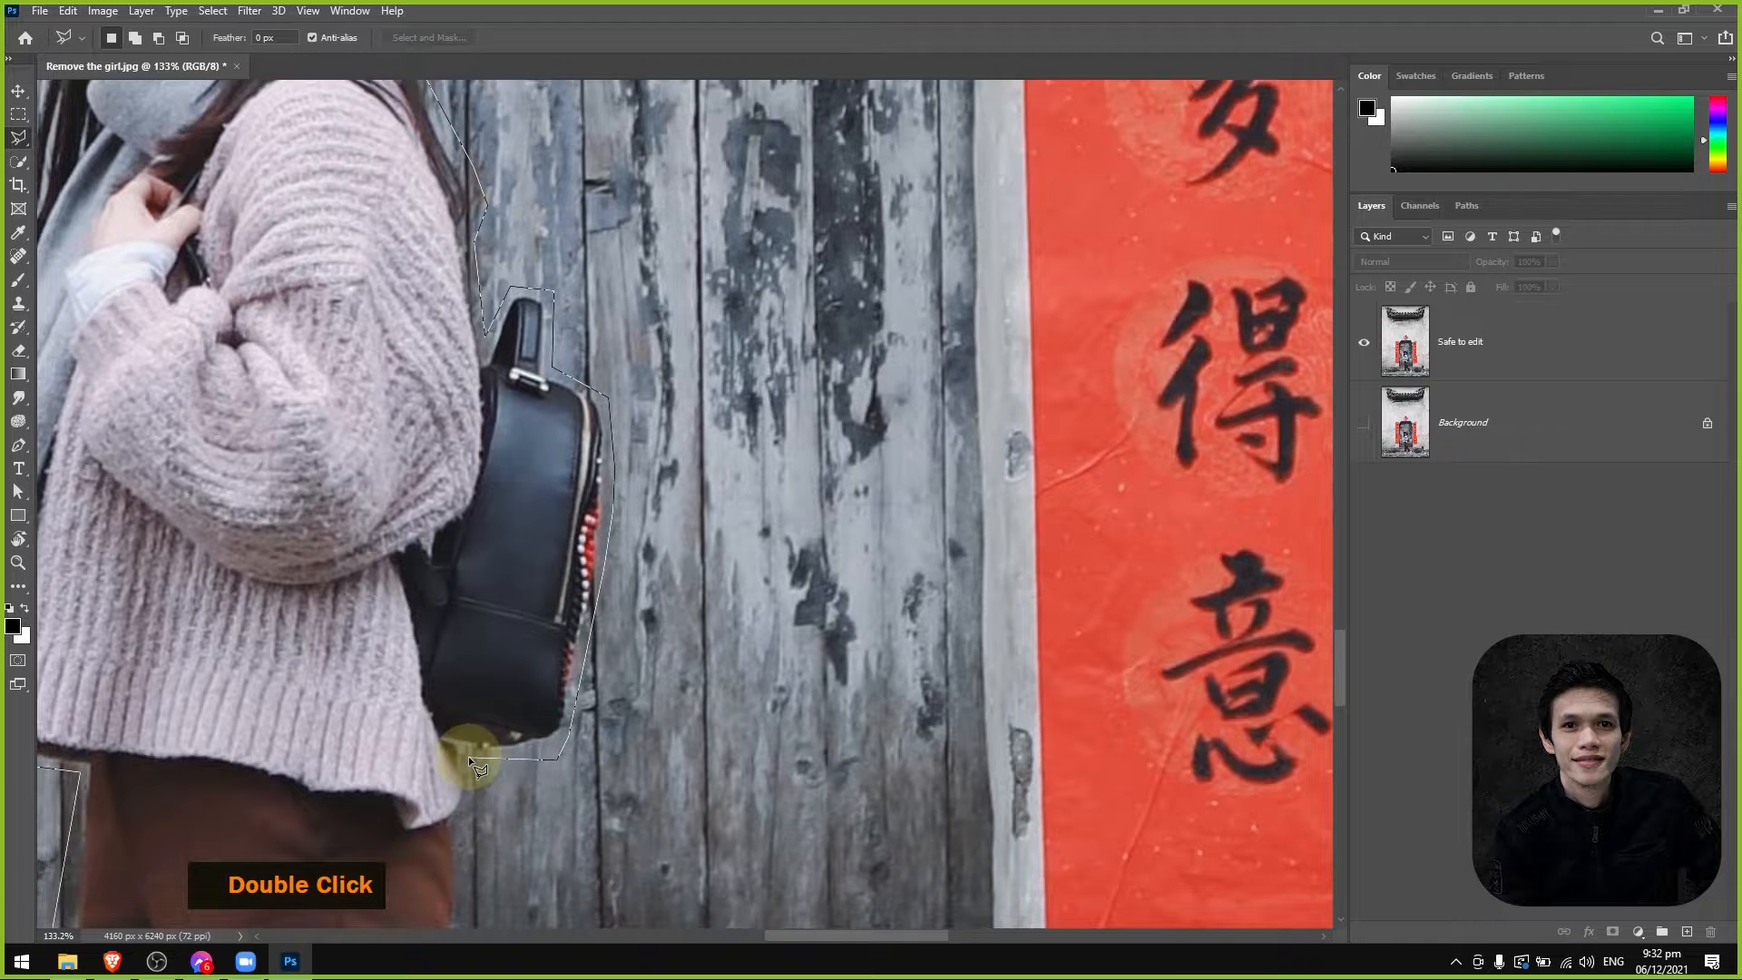
pyautogui.press('space')
pyautogui.moveTo(468, 755); pyautogui.dragTo(476, 536)
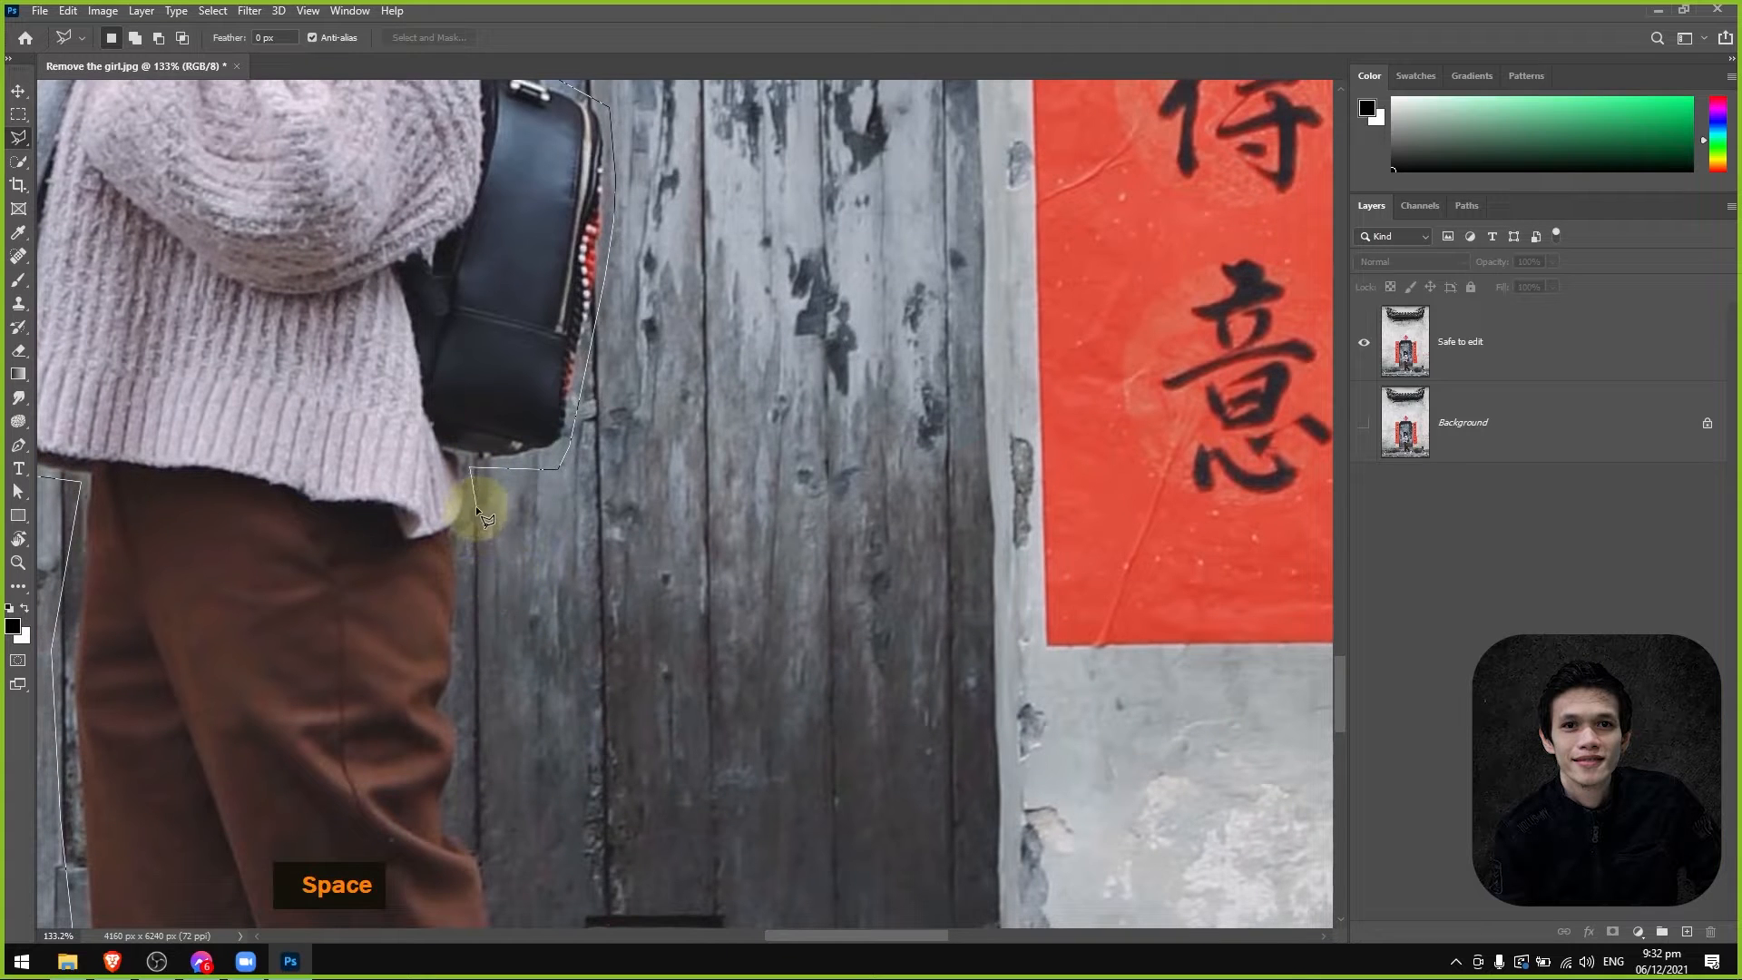
# Extend the lasso outline past the sweater's back hem and down the rear edge of the trousers to the knee.
pyautogui.click(472, 587)
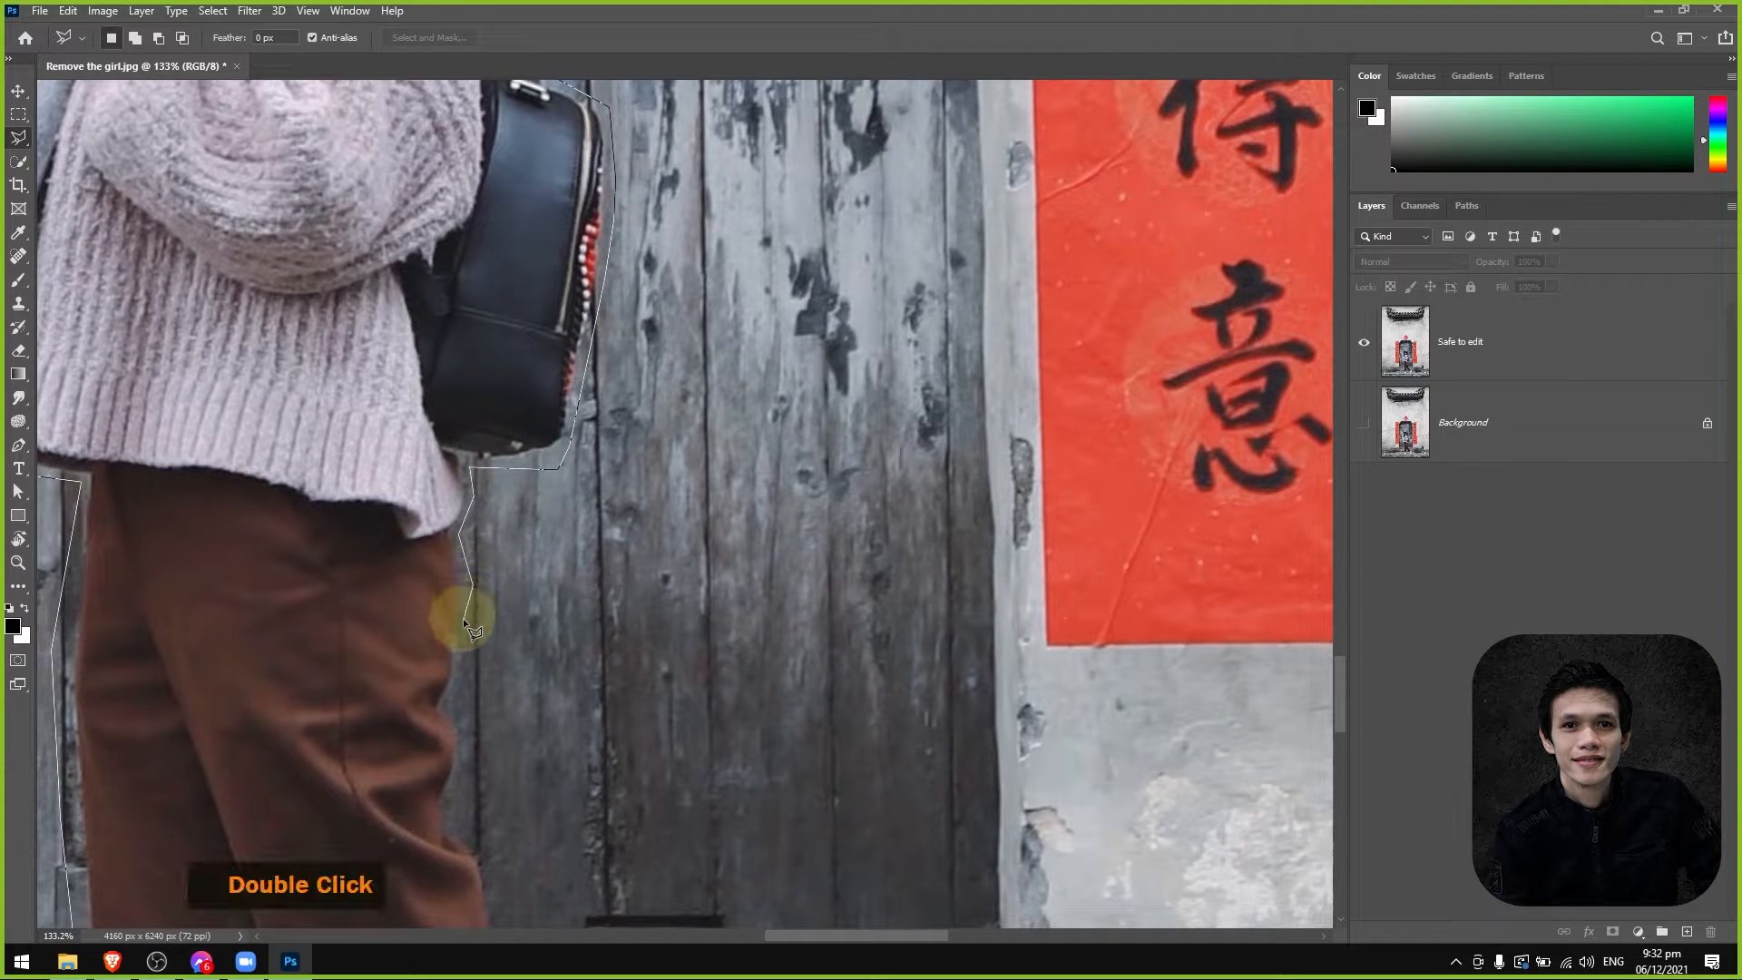
pyautogui.click(455, 701)
pyautogui.press('space')
pyautogui.moveTo(455, 701); pyautogui.dragTo(501, 549)
pyautogui.click(484, 599)
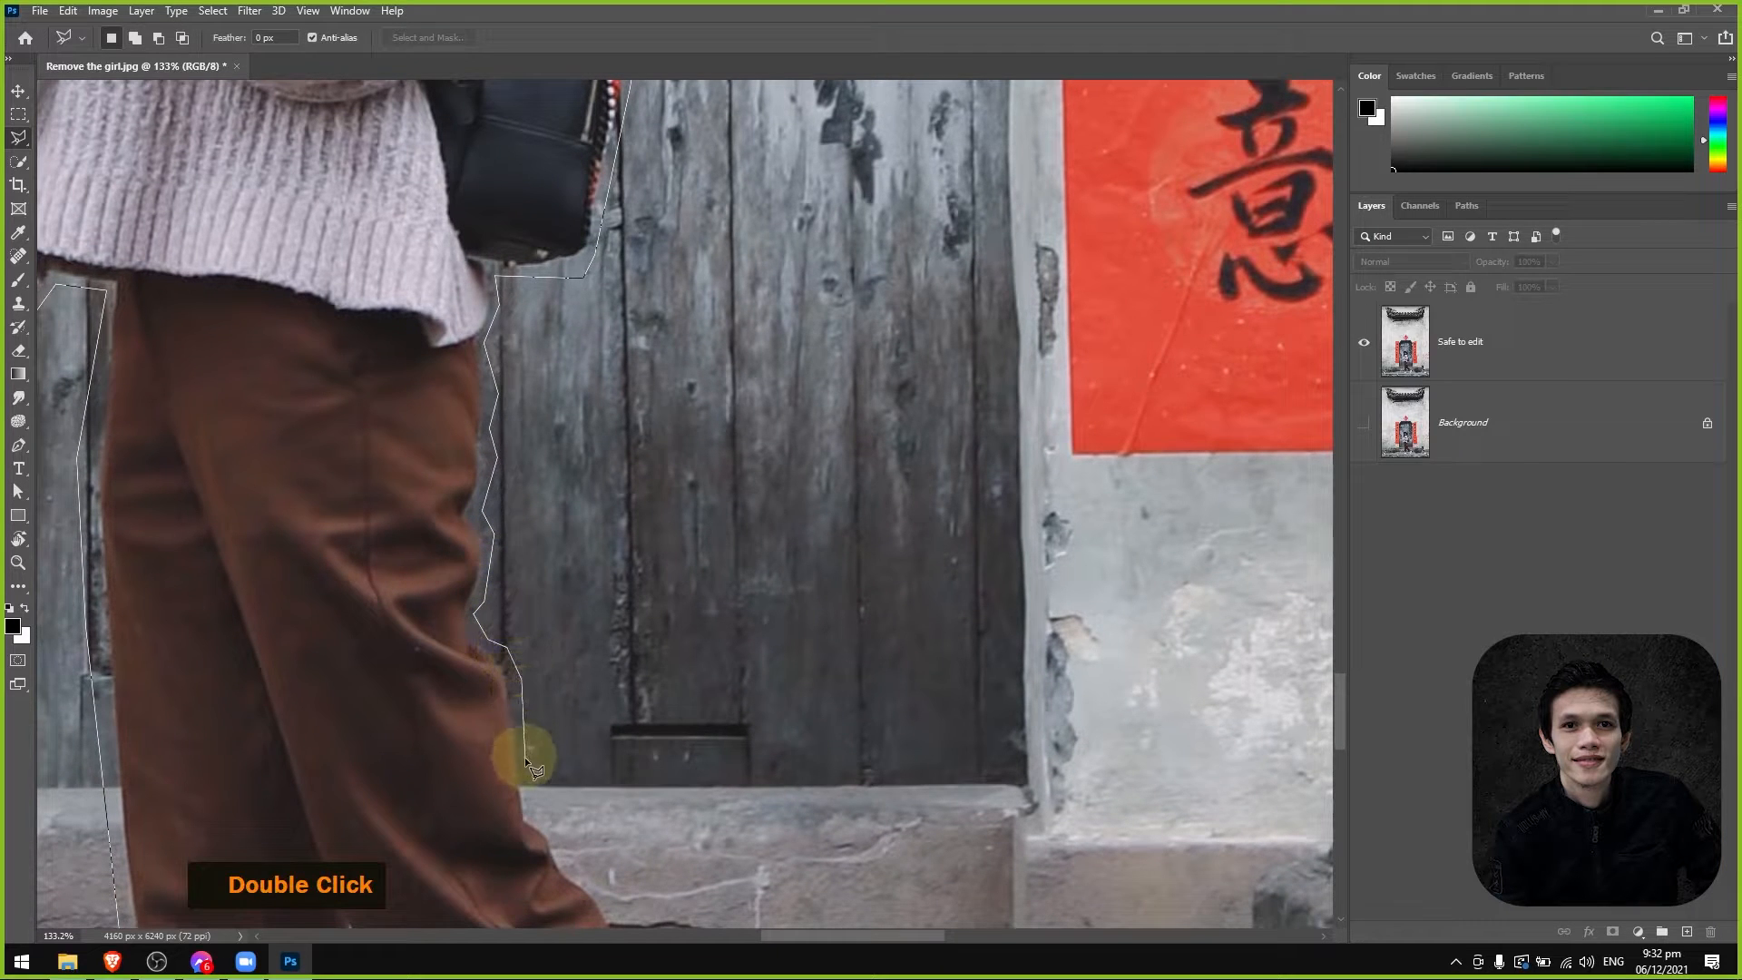
# Trace the lasso outline down the back of the rear trouser leg from the knee to the cuff and ankle.
pyautogui.click(536, 814)
pyautogui.press('space')
pyautogui.moveTo(537, 814); pyautogui.dragTo(506, 629)
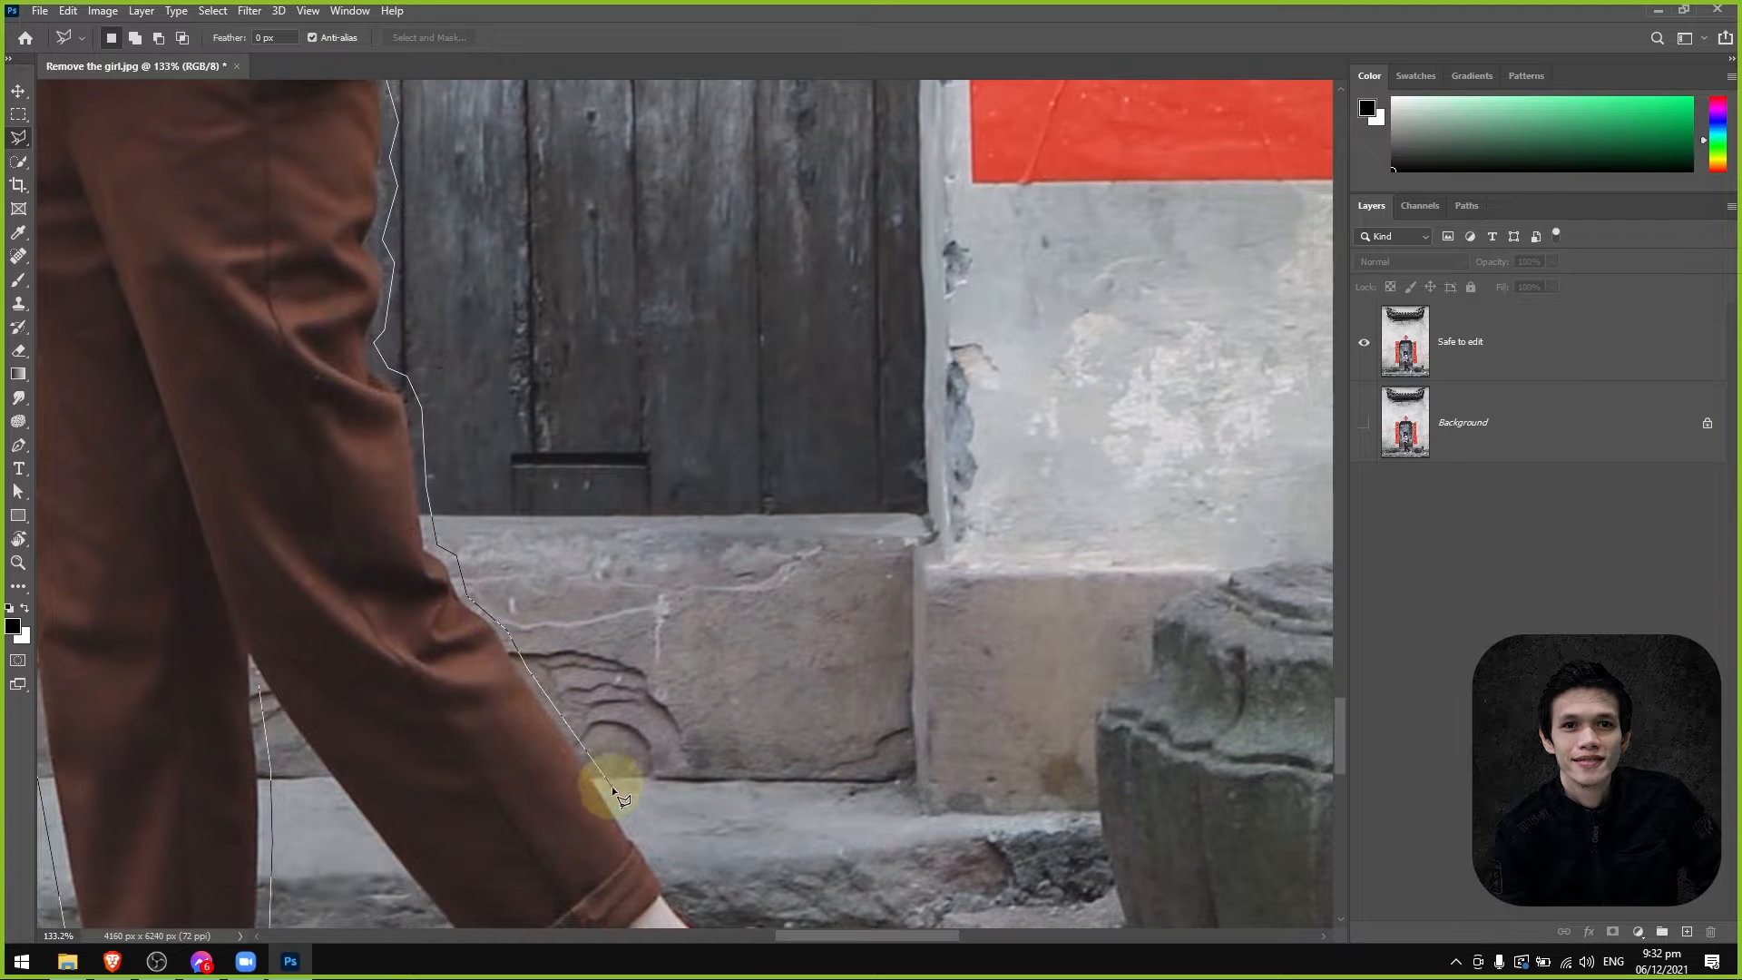
pyautogui.press('space')
pyautogui.moveTo(613, 790); pyautogui.dragTo(602, 583)
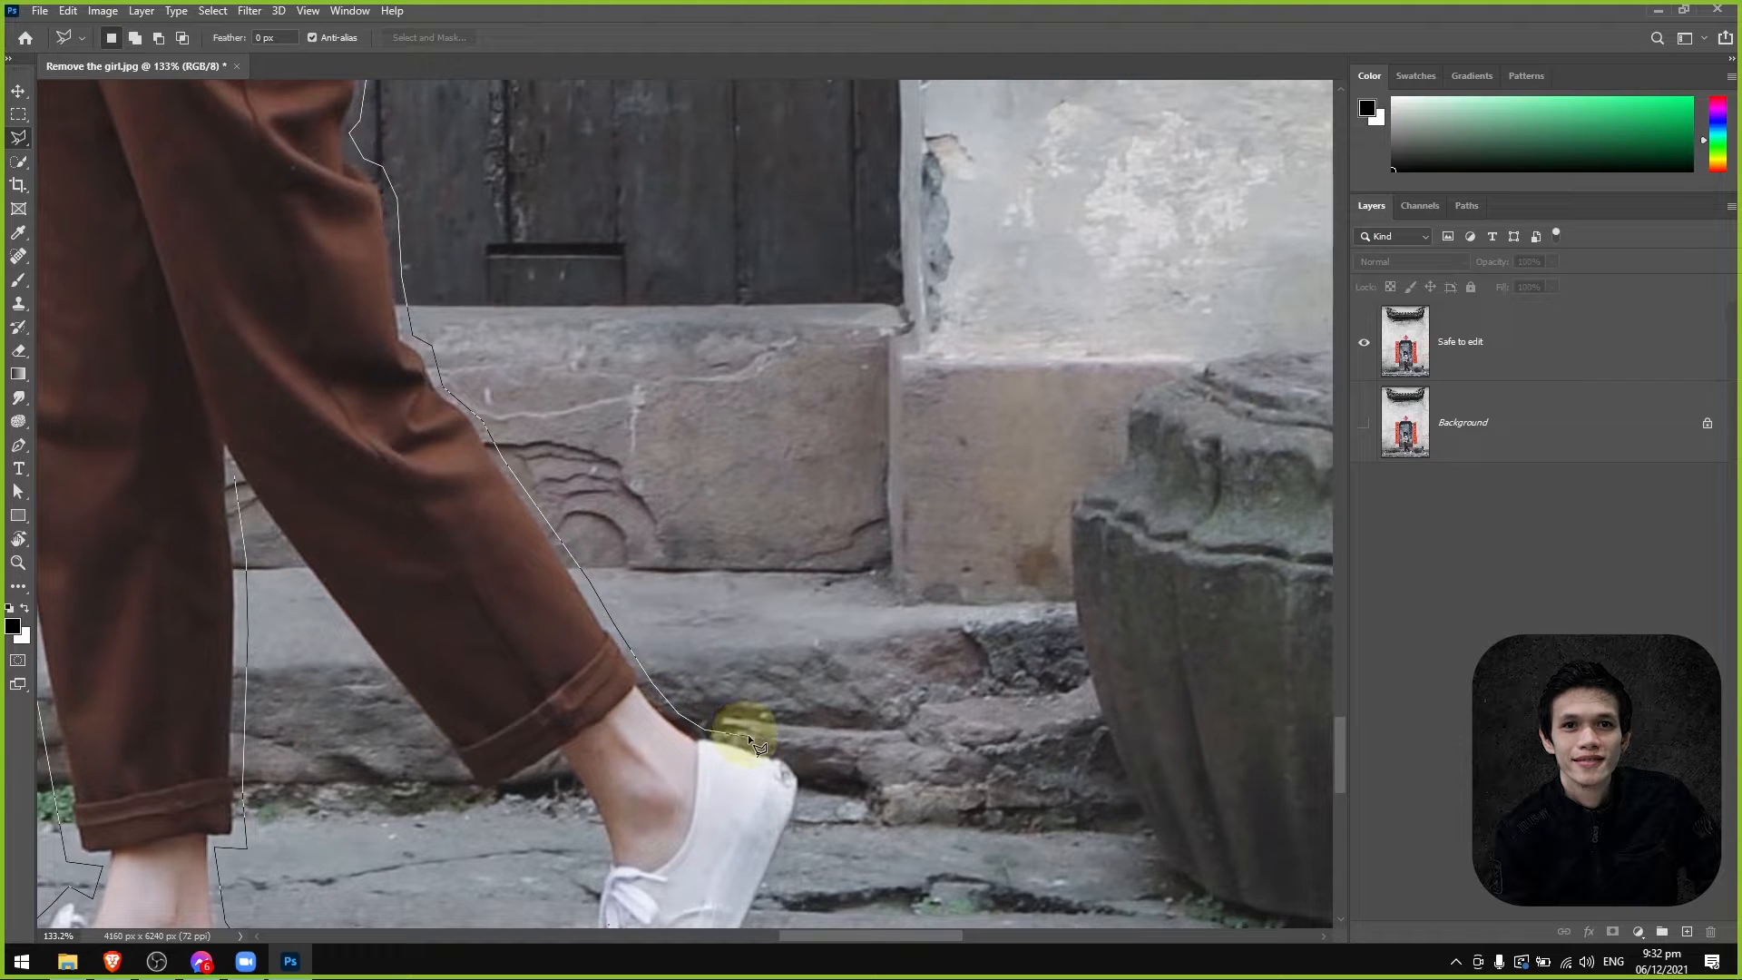
# Continue the lasso outline around the heel of the rear shoe and down along its sole.
pyautogui.click(797, 745)
pyautogui.click(804, 769)
pyautogui.click(808, 806)
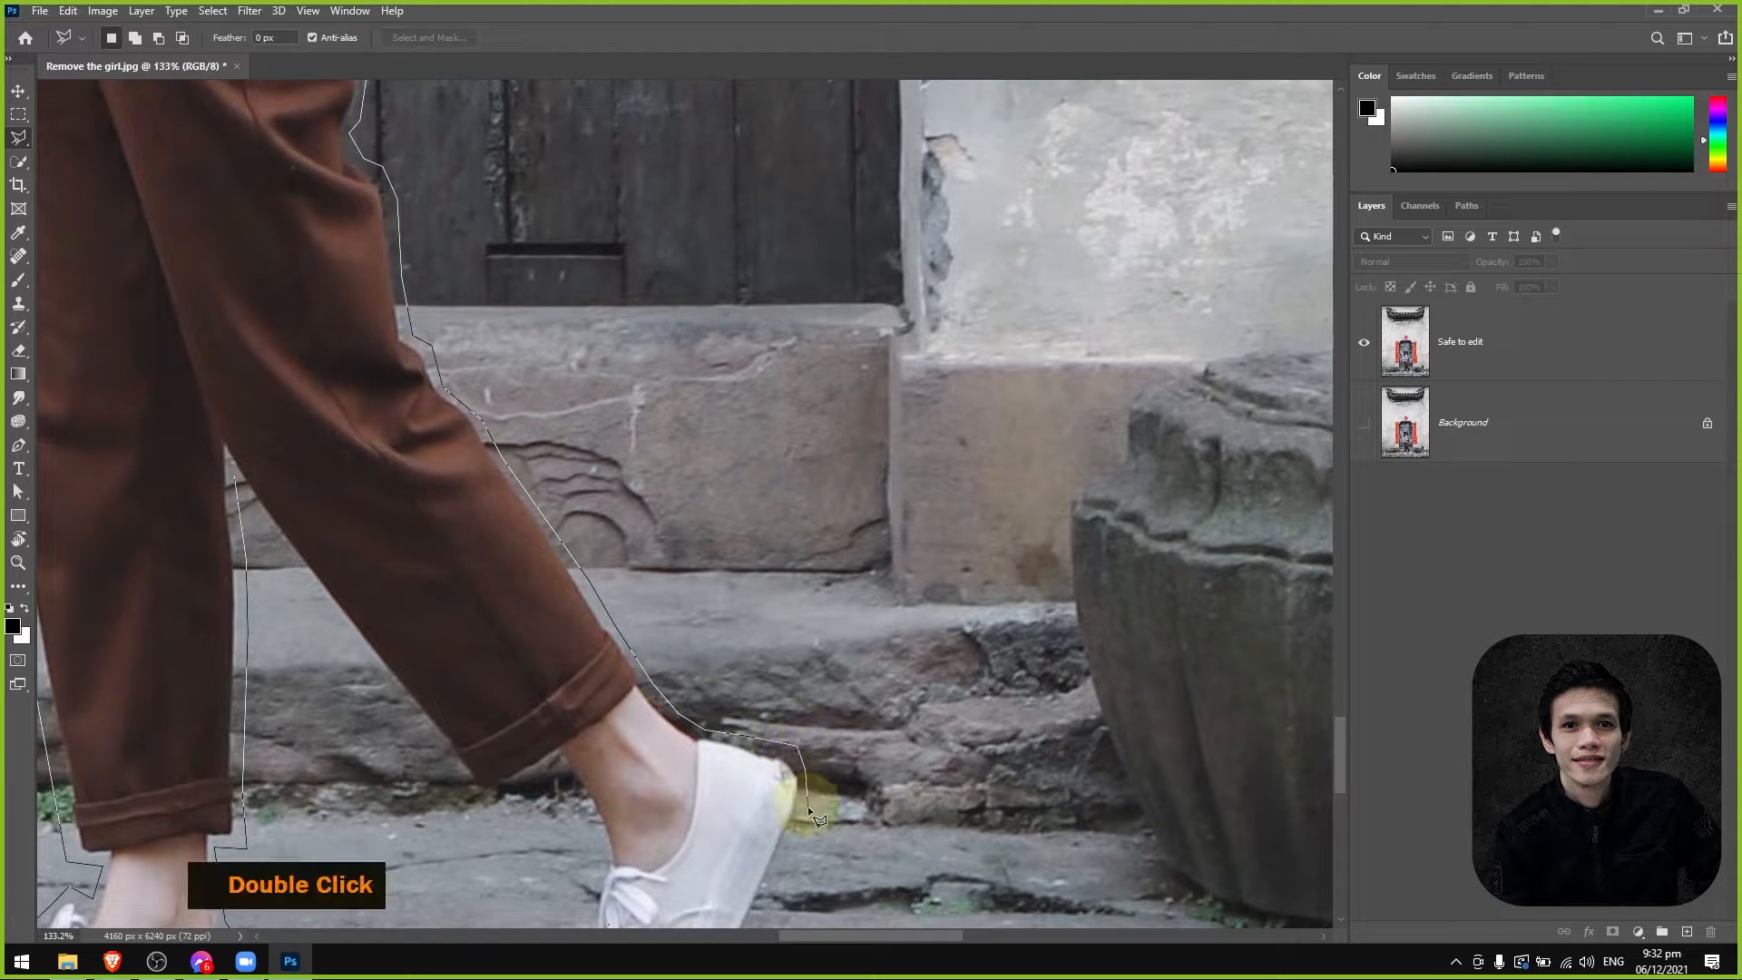
pyautogui.press('space')
pyautogui.moveTo(786, 859); pyautogui.dragTo(786, 640)
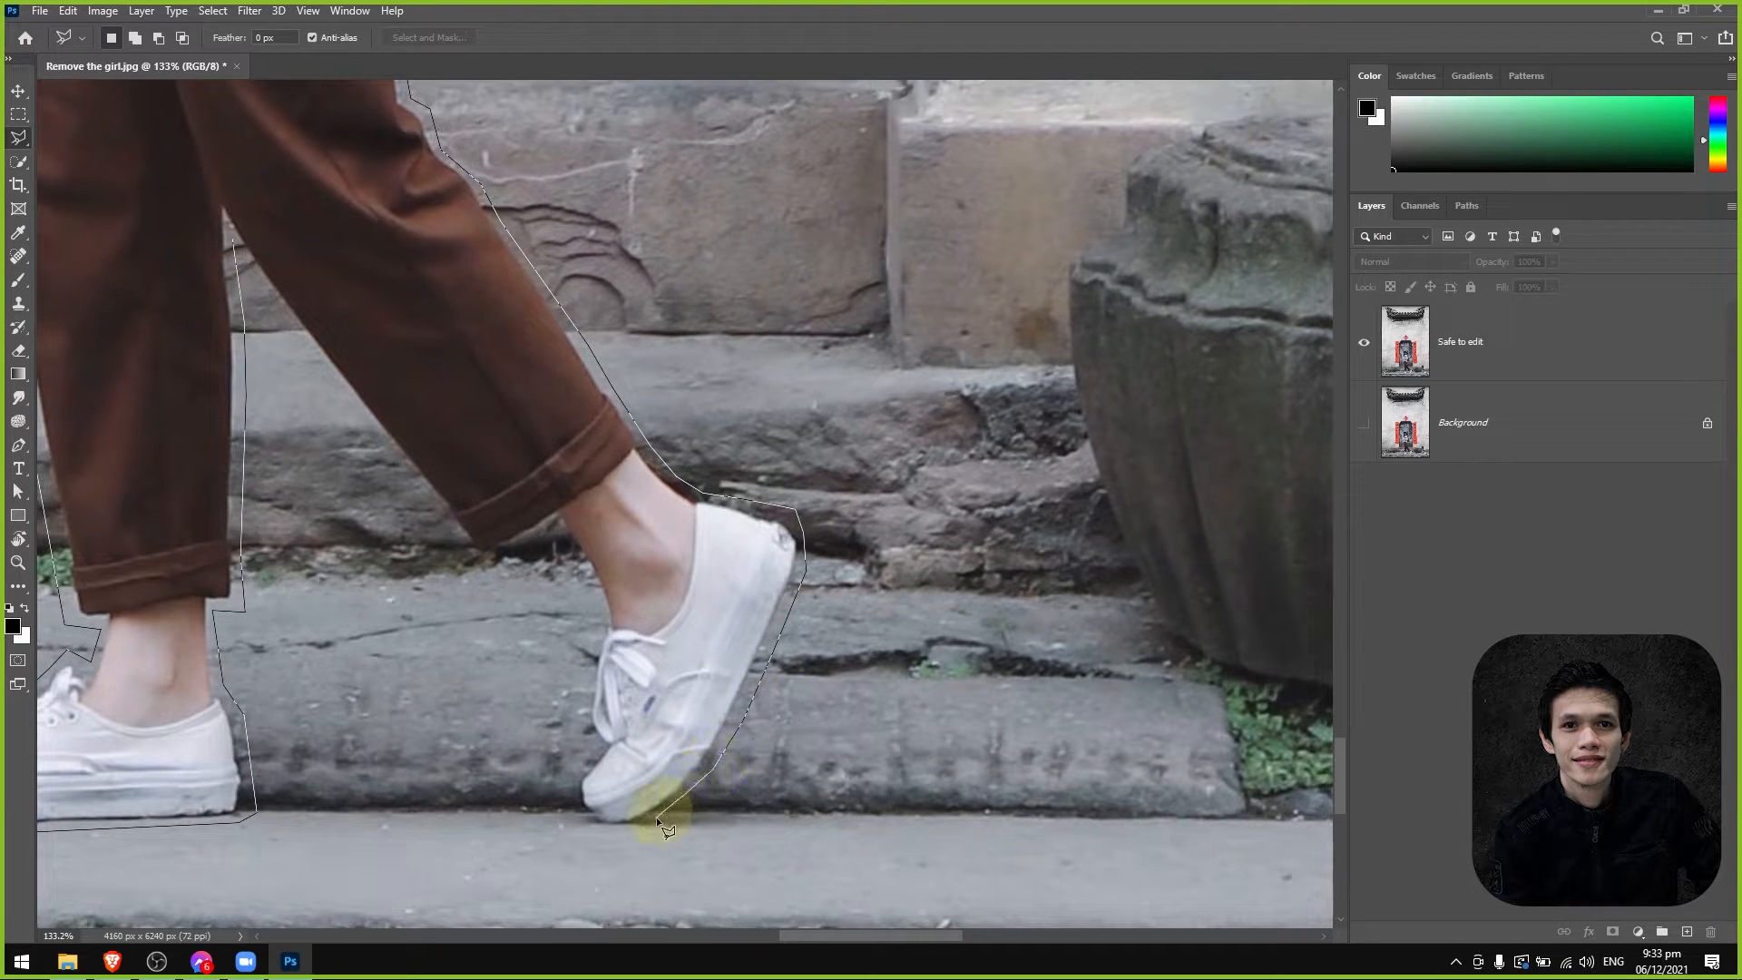
# Trace around the rear shoe's toe, laces and trouser cuff, then up the inner leg to close the selection at its start.
pyautogui.doubleClick(582, 828)
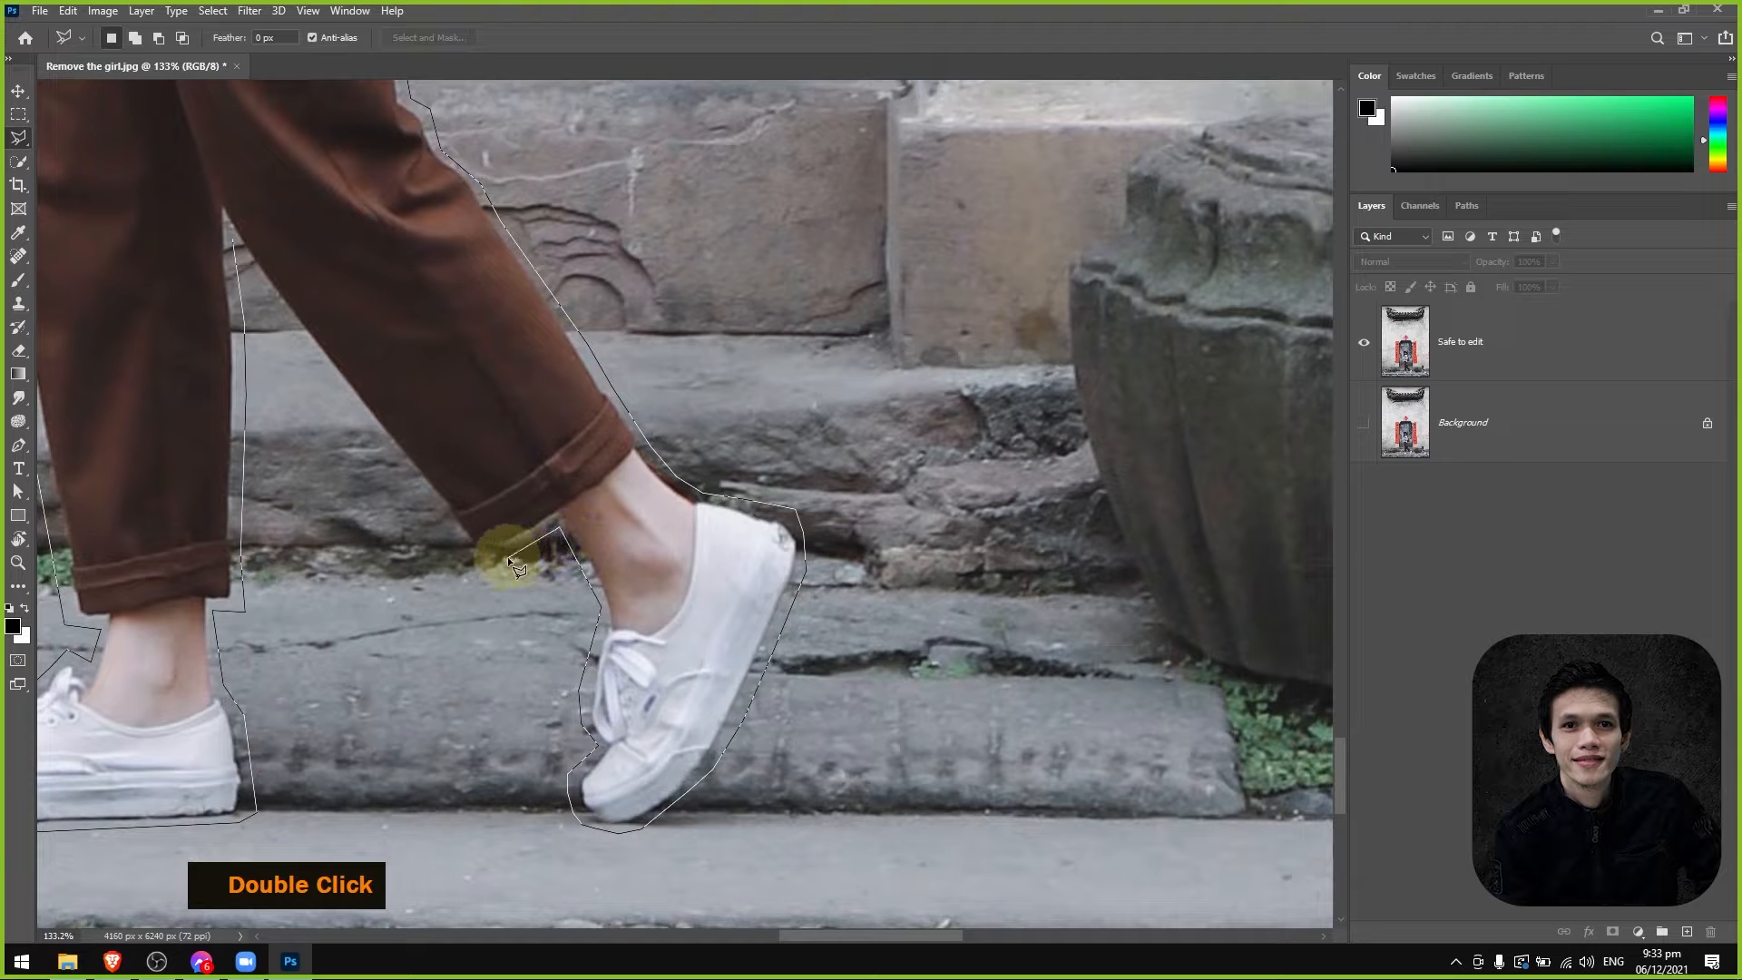
pyautogui.click(470, 559)
pyautogui.press('space')
pyautogui.moveTo(287, 387); pyautogui.dragTo(525, 556)
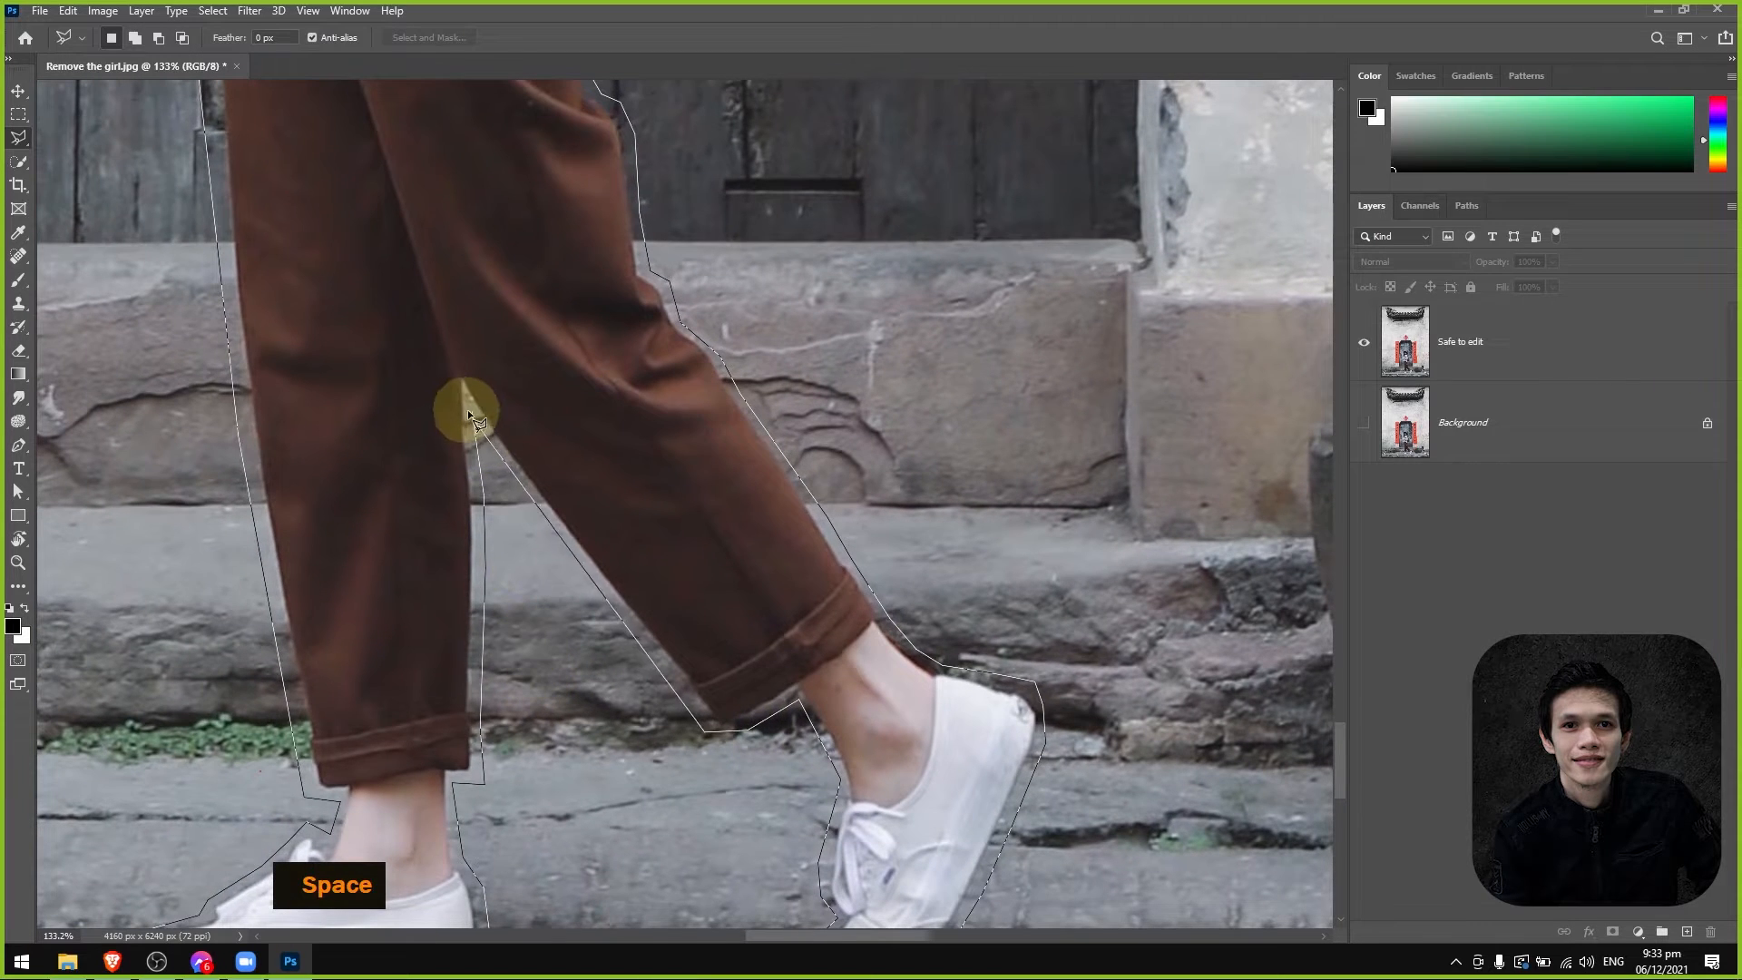
pyautogui.keyDown('alt'); pyautogui.scroll(-5, 664, 607); pyautogui.keyUp('alt')
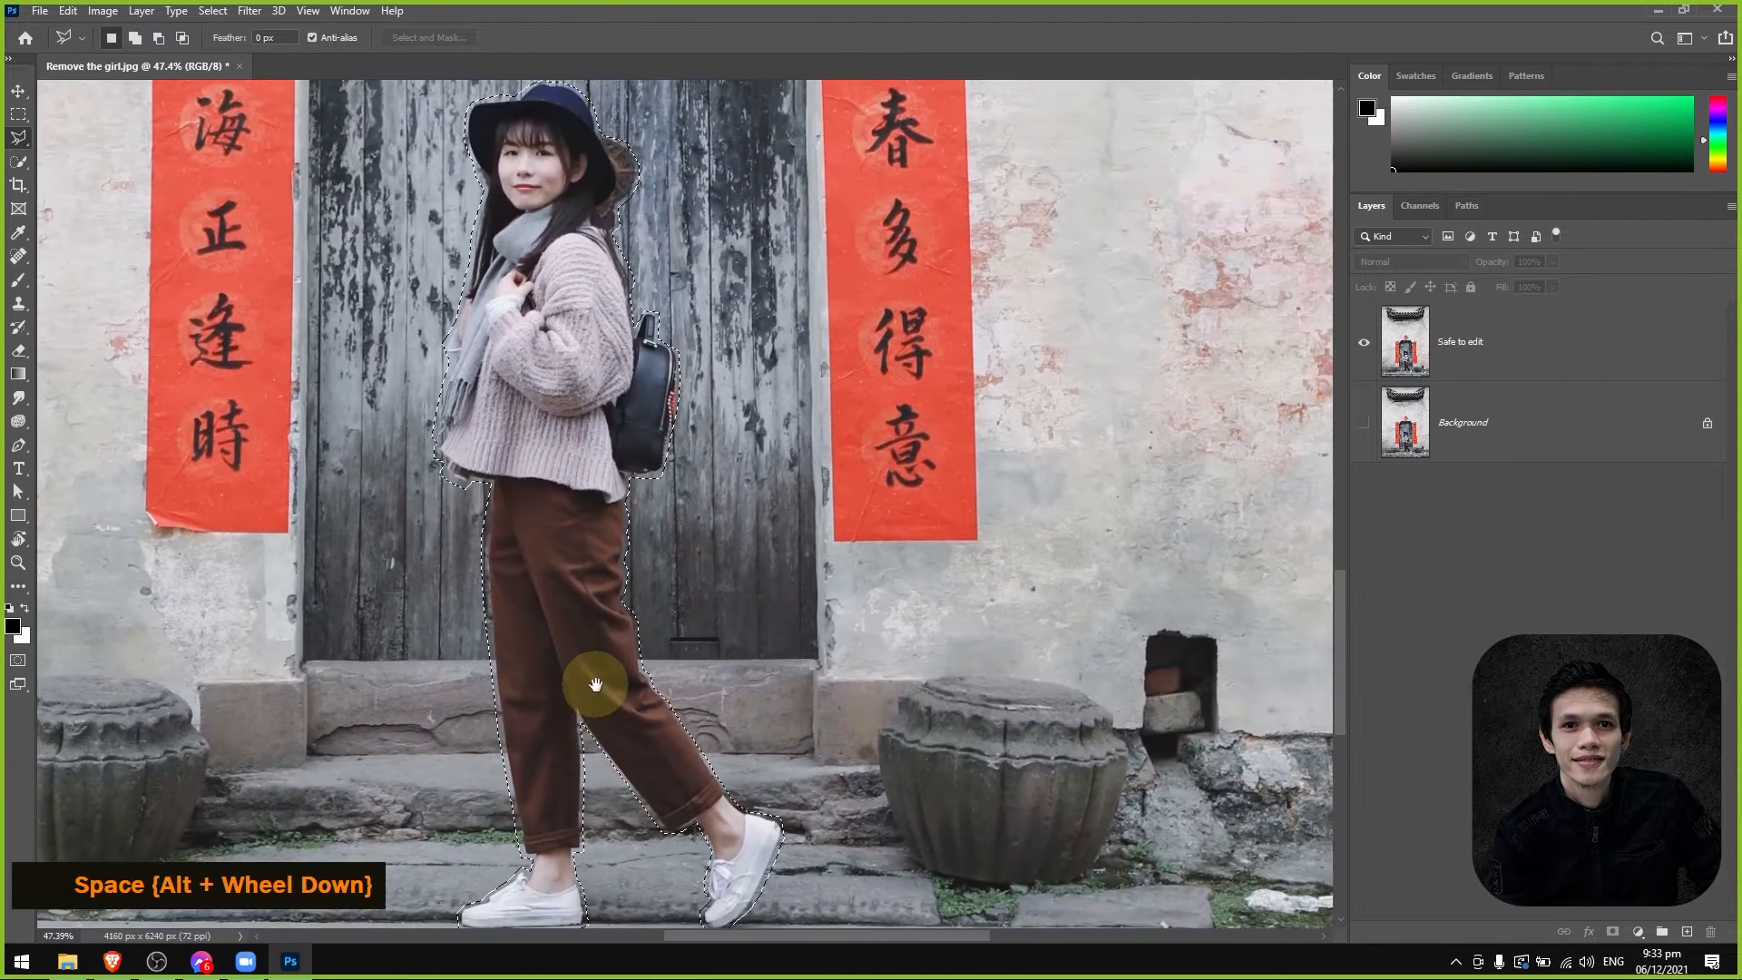
pyautogui.keyDown('alt'); pyautogui.scroll(-1, 630, 564); pyautogui.keyUp('alt')
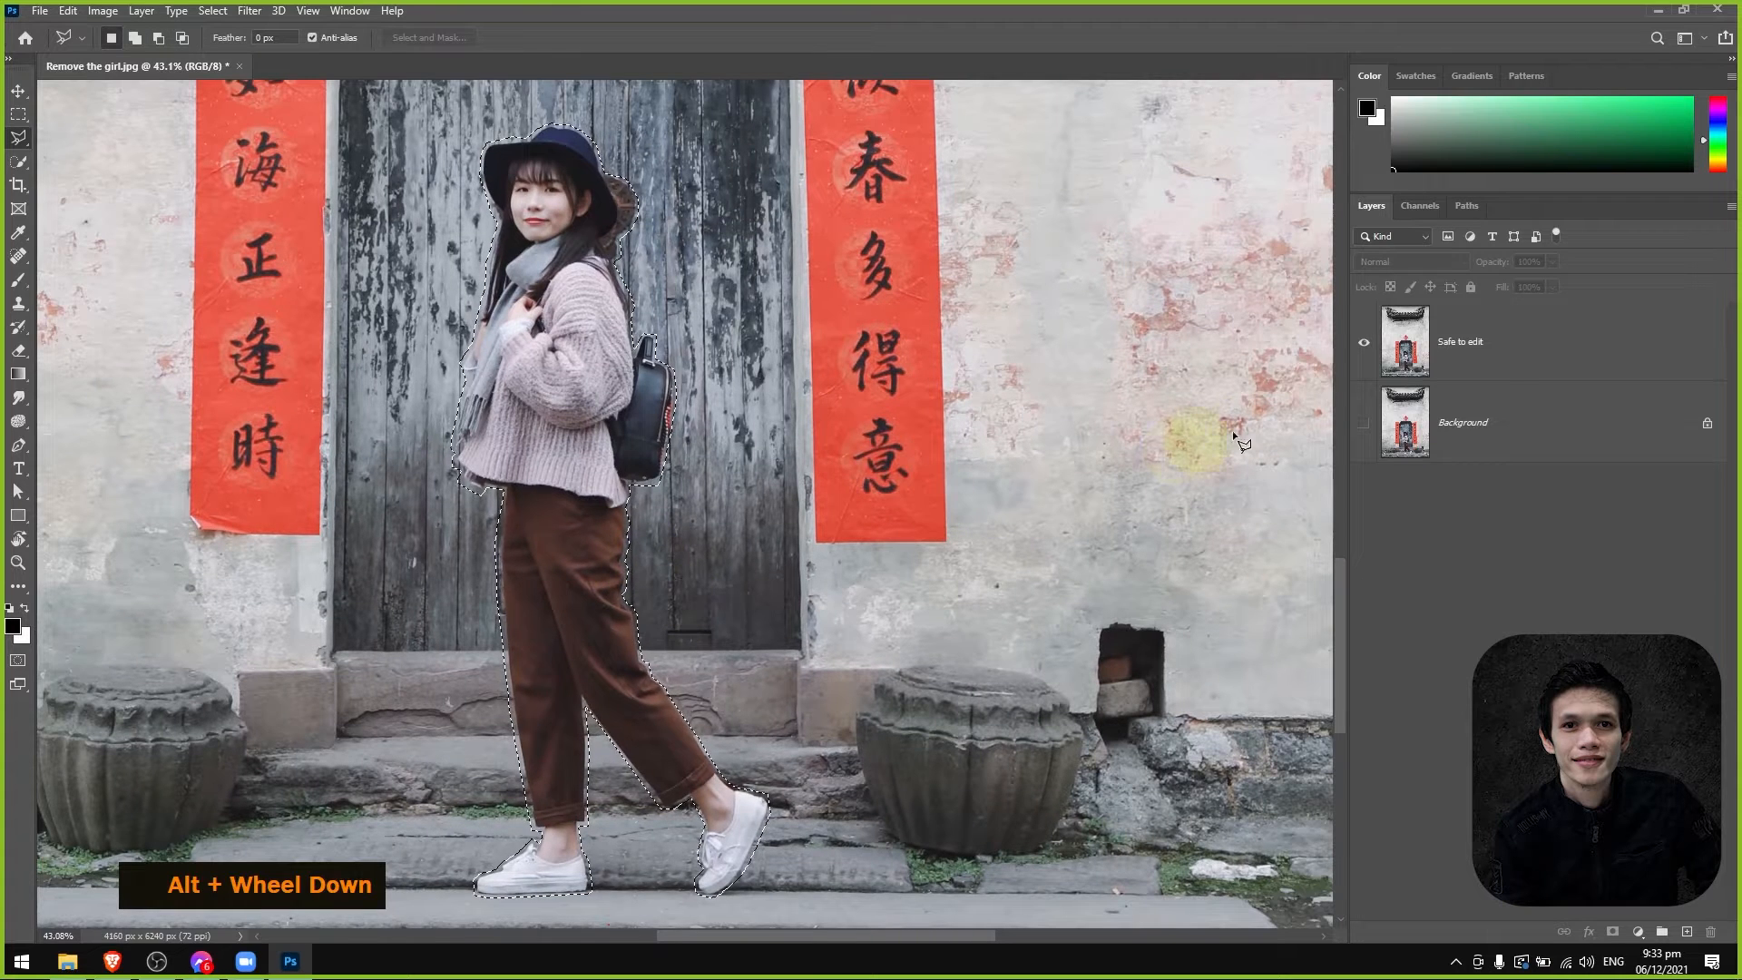
# Fill the girl selection on the Safe to edit layer with Content-Aware contents, Color Adaptation on, Normal mode and 100% opacity.
pyautogui.click(1615, 344)
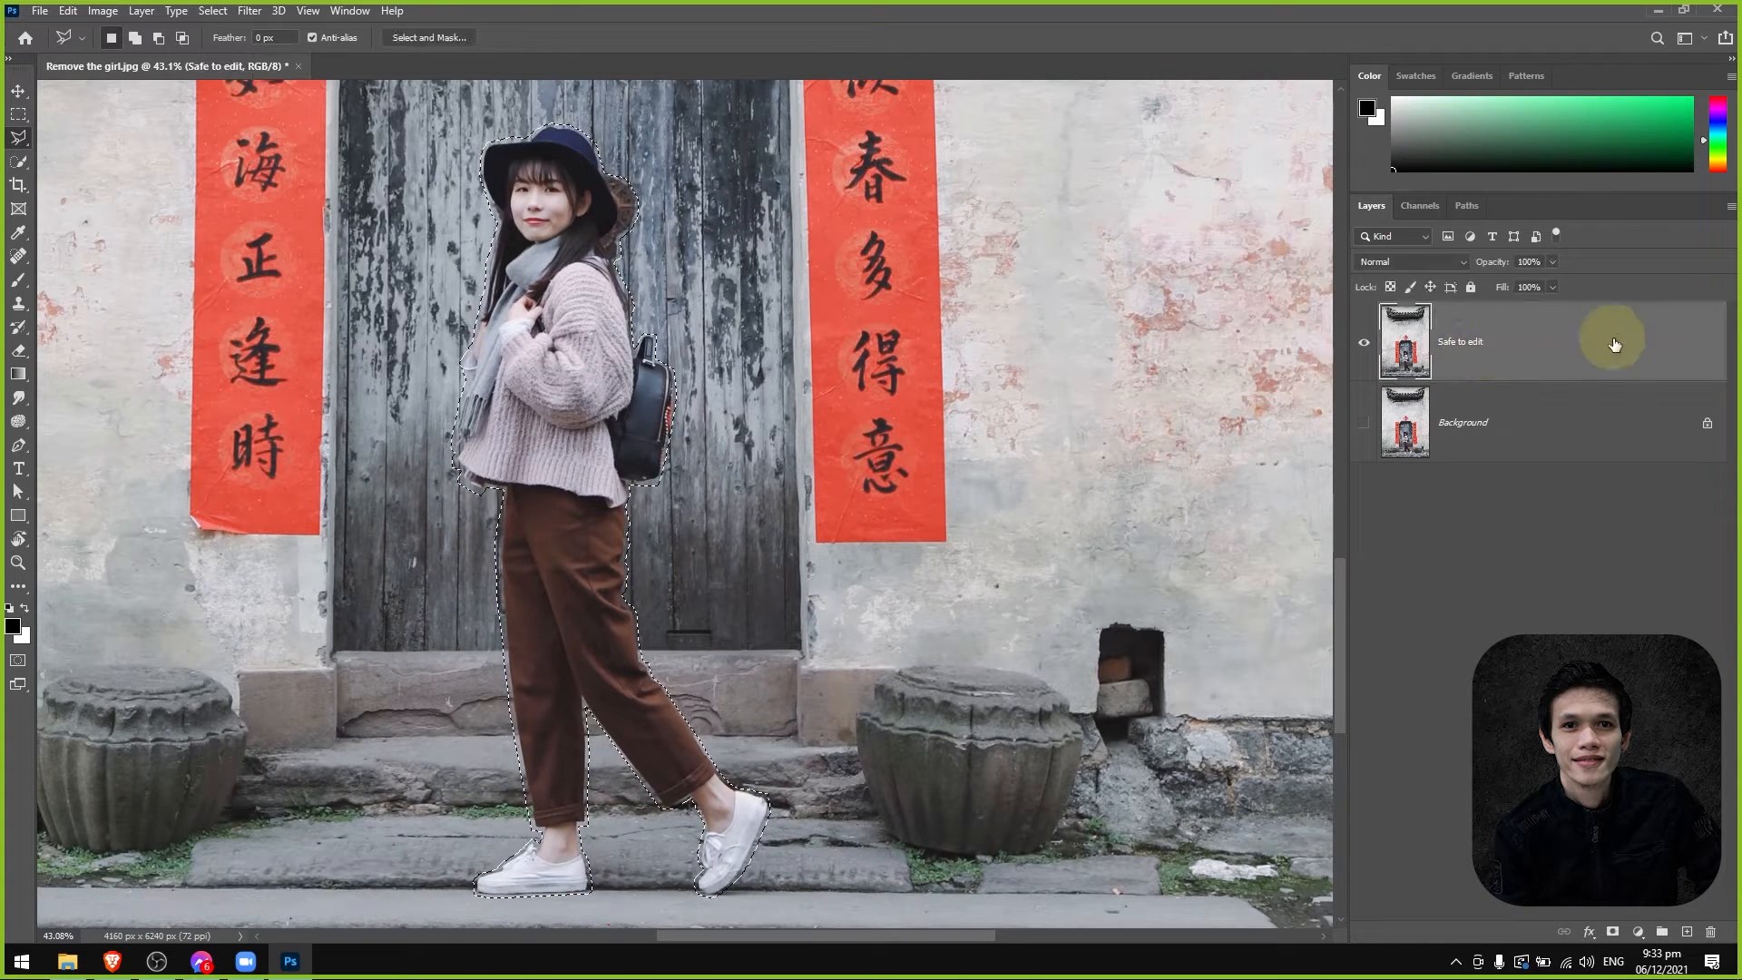
pyautogui.scroll(1, 688, 421)
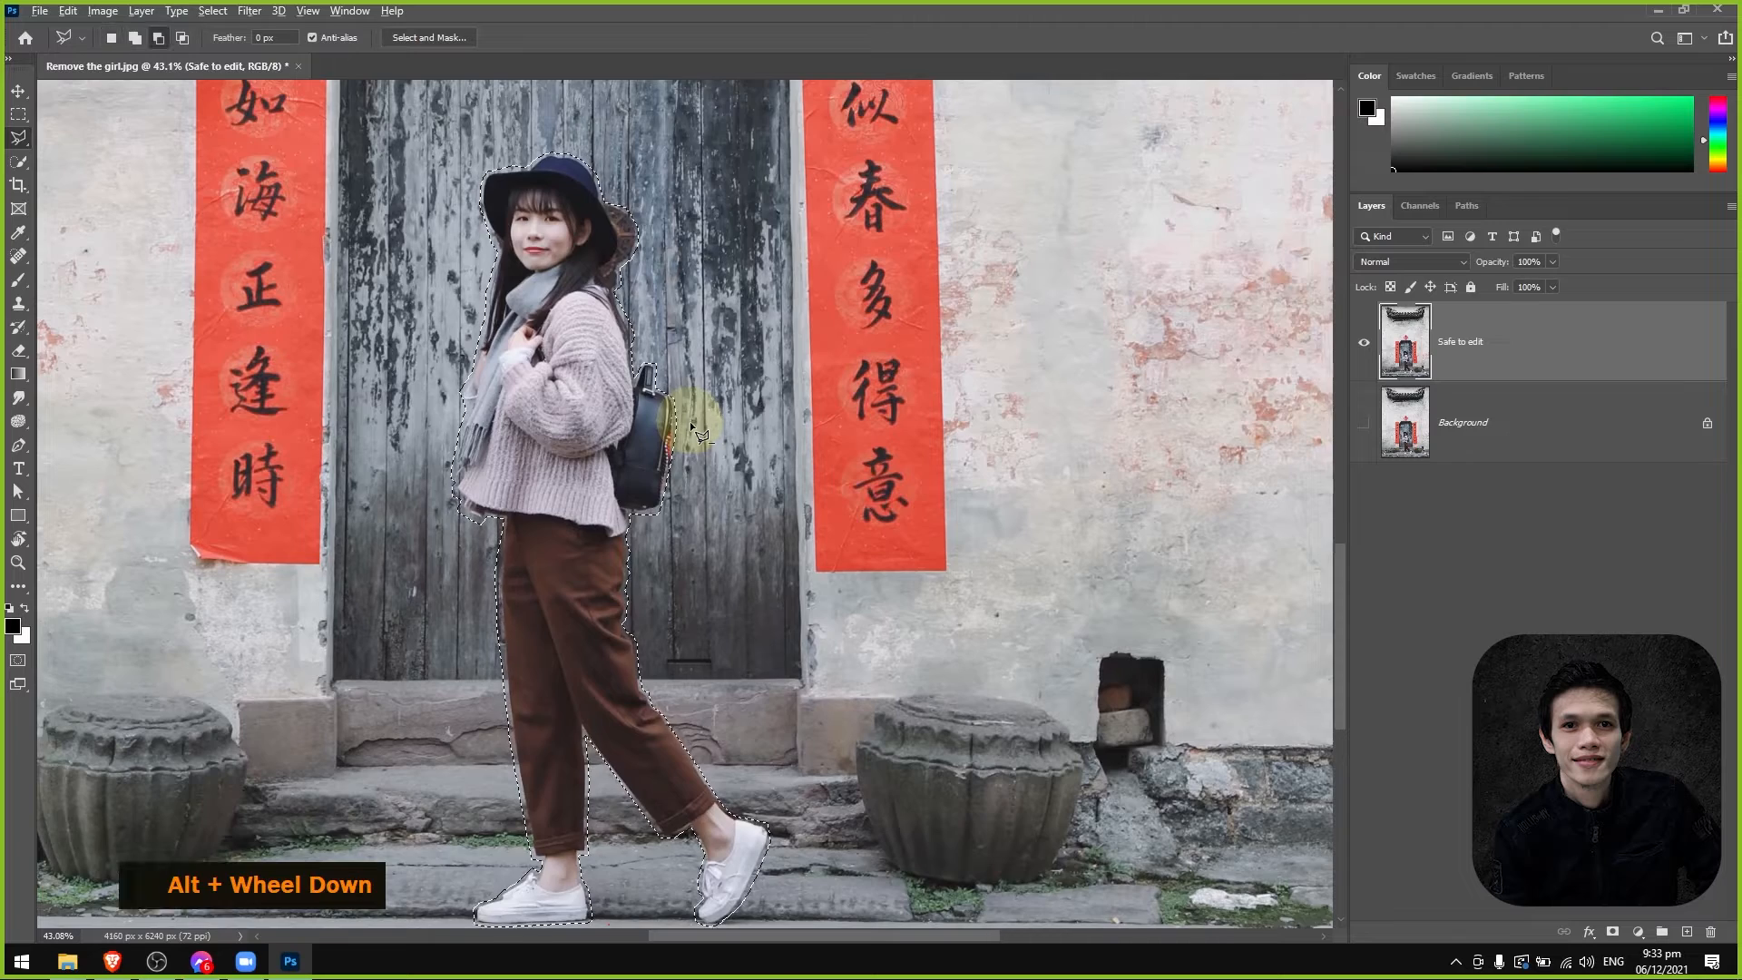
pyautogui.keyDown('alt'); pyautogui.scroll(-1, 690, 421); pyautogui.keyUp('alt')
pyautogui.click(68, 11)
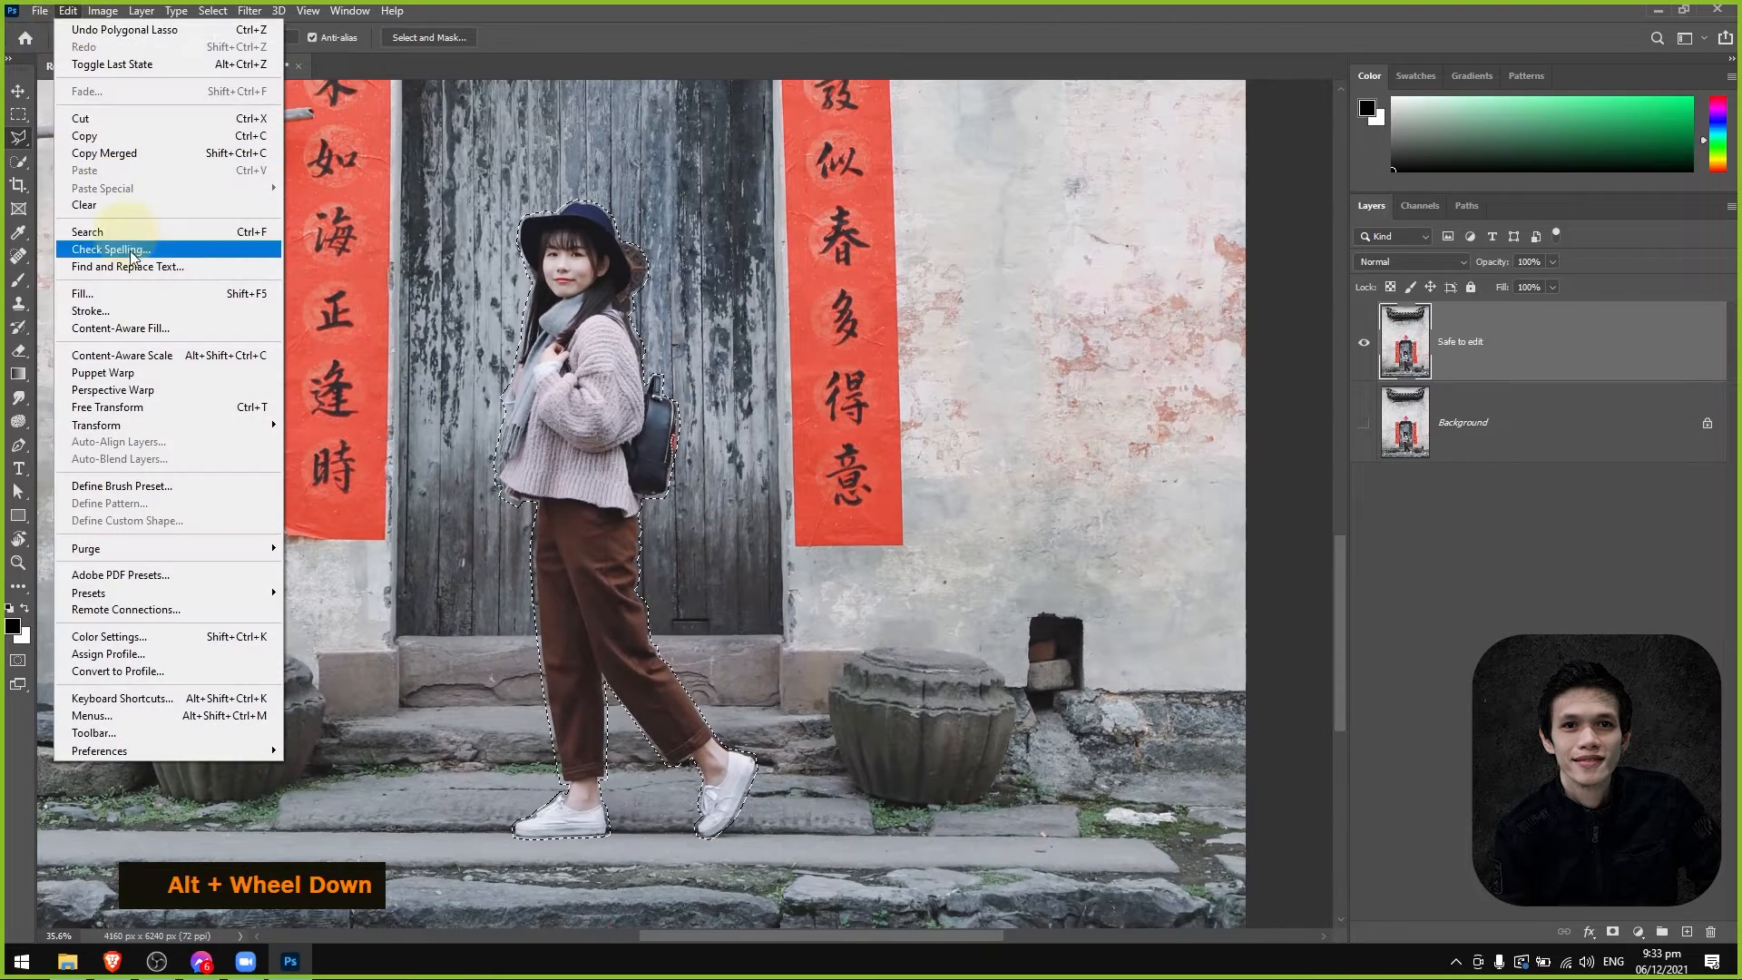
pyautogui.click(137, 290)
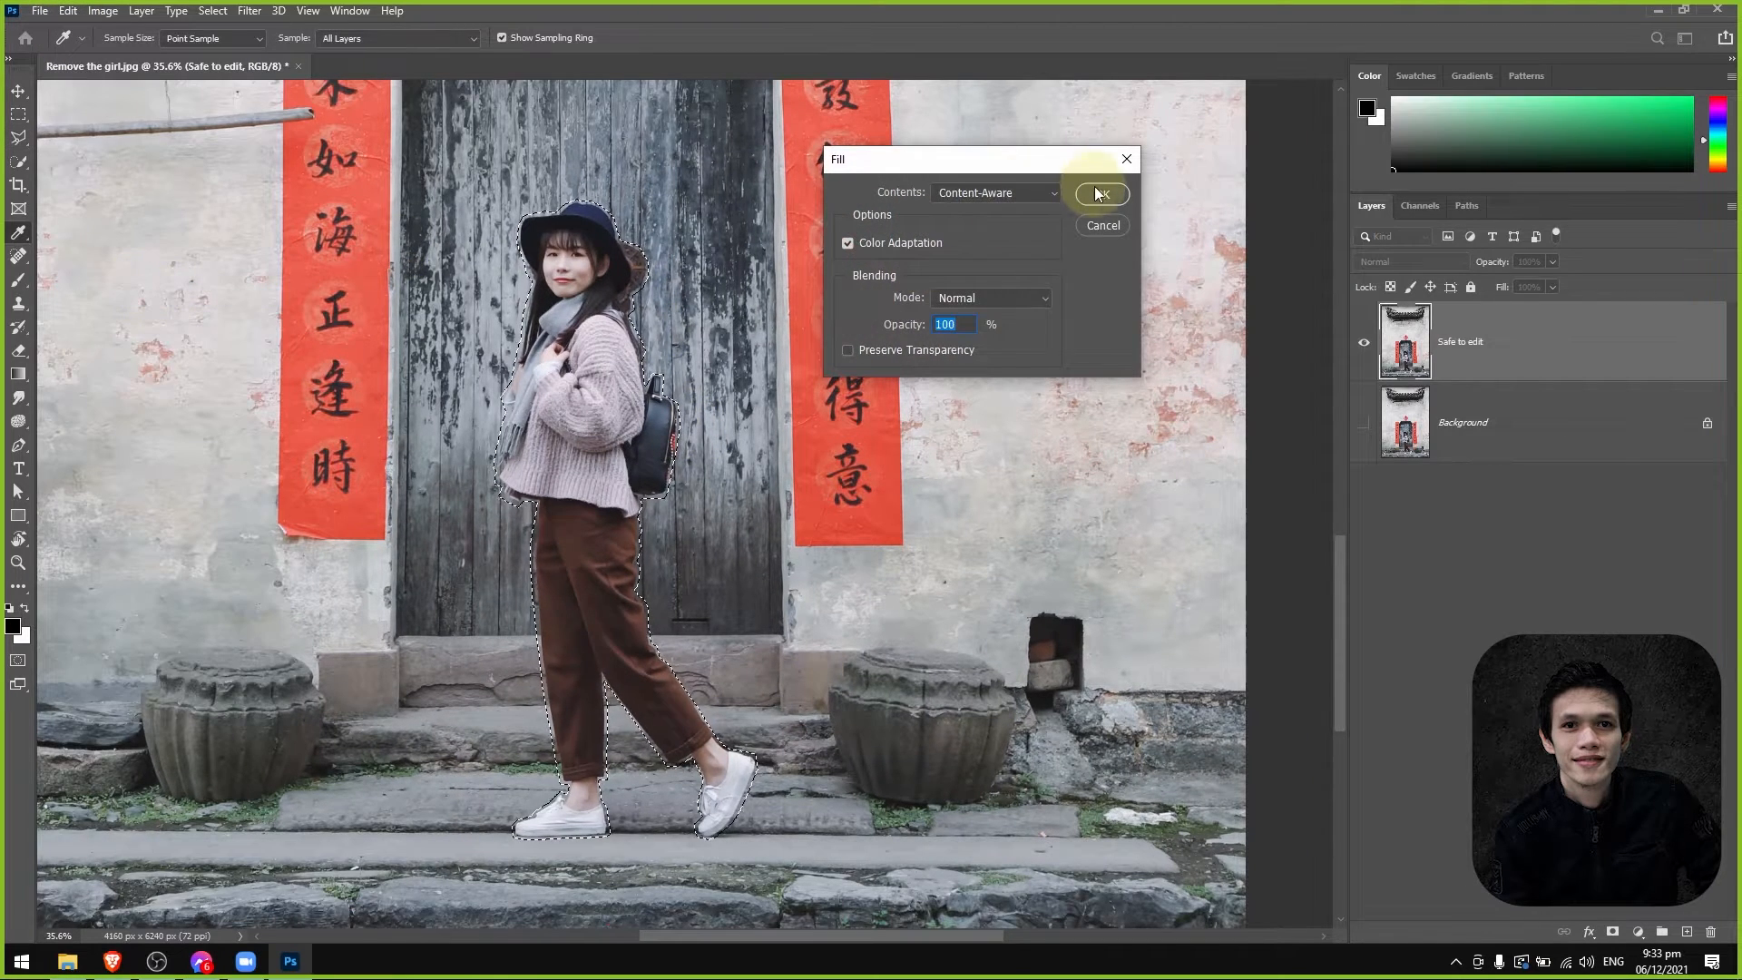
pyautogui.click(1099, 195)
pyautogui.click(1113, 200)
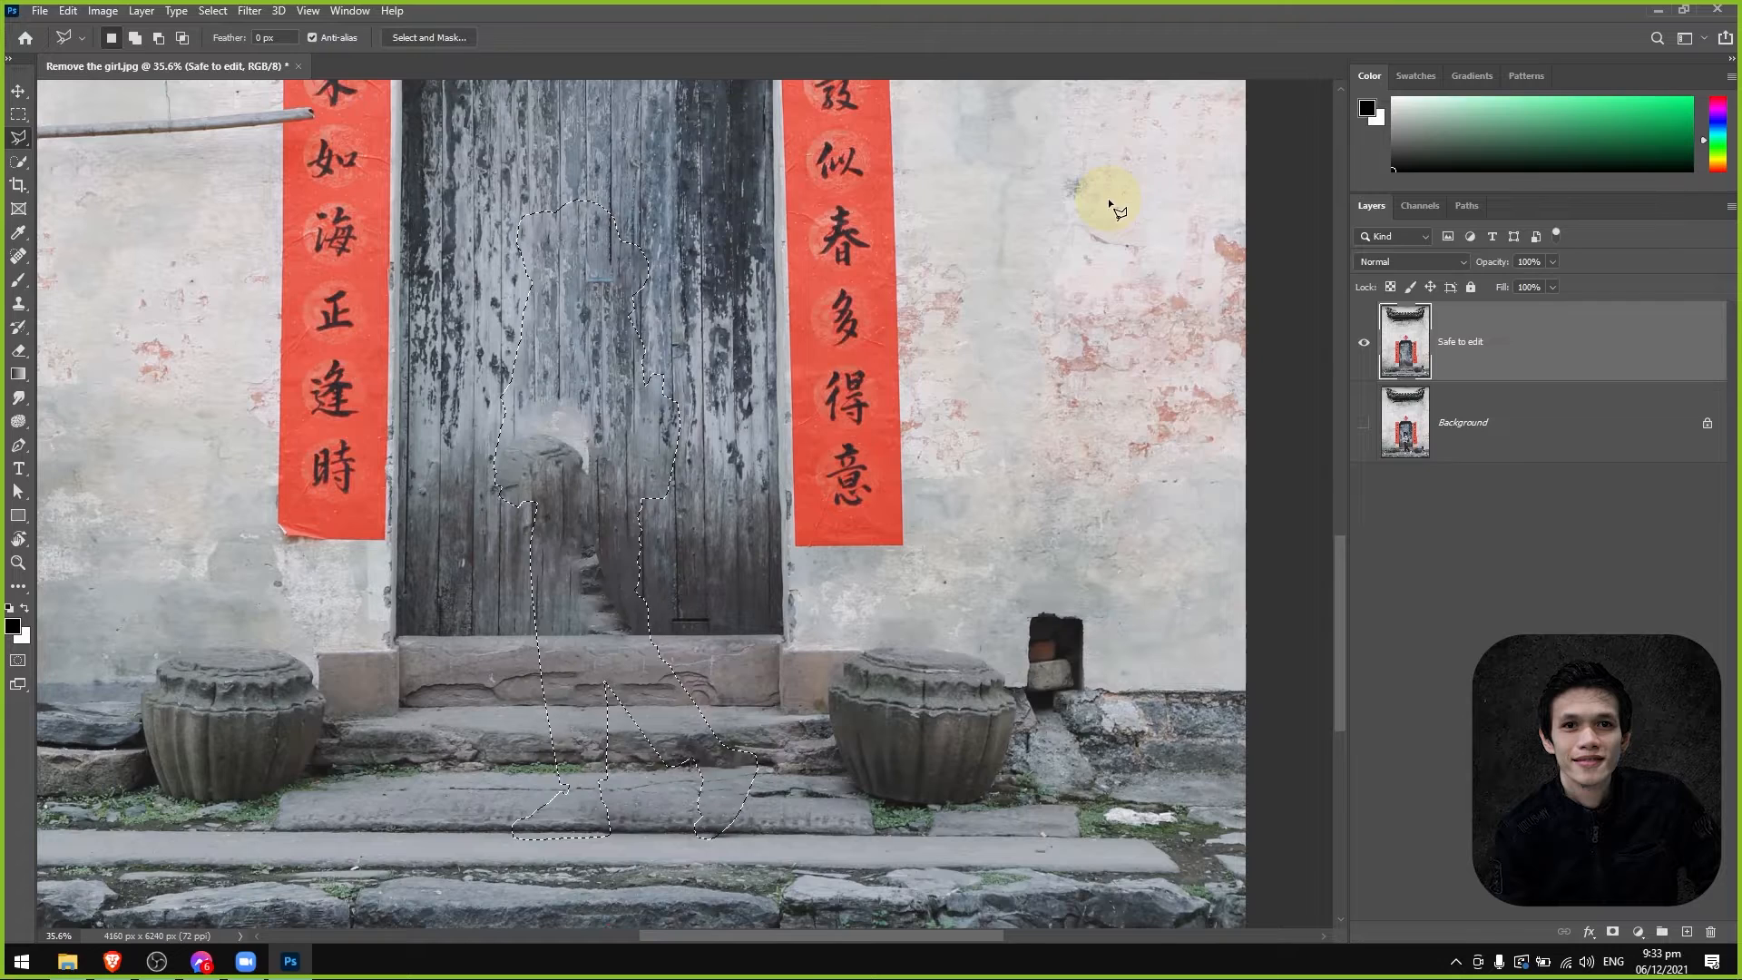
# Examine the filled area over the doorstep and stone steps up close.
pyautogui.keyDown('alt'); pyautogui.scroll(6, 521, 774); pyautogui.keyUp('alt')
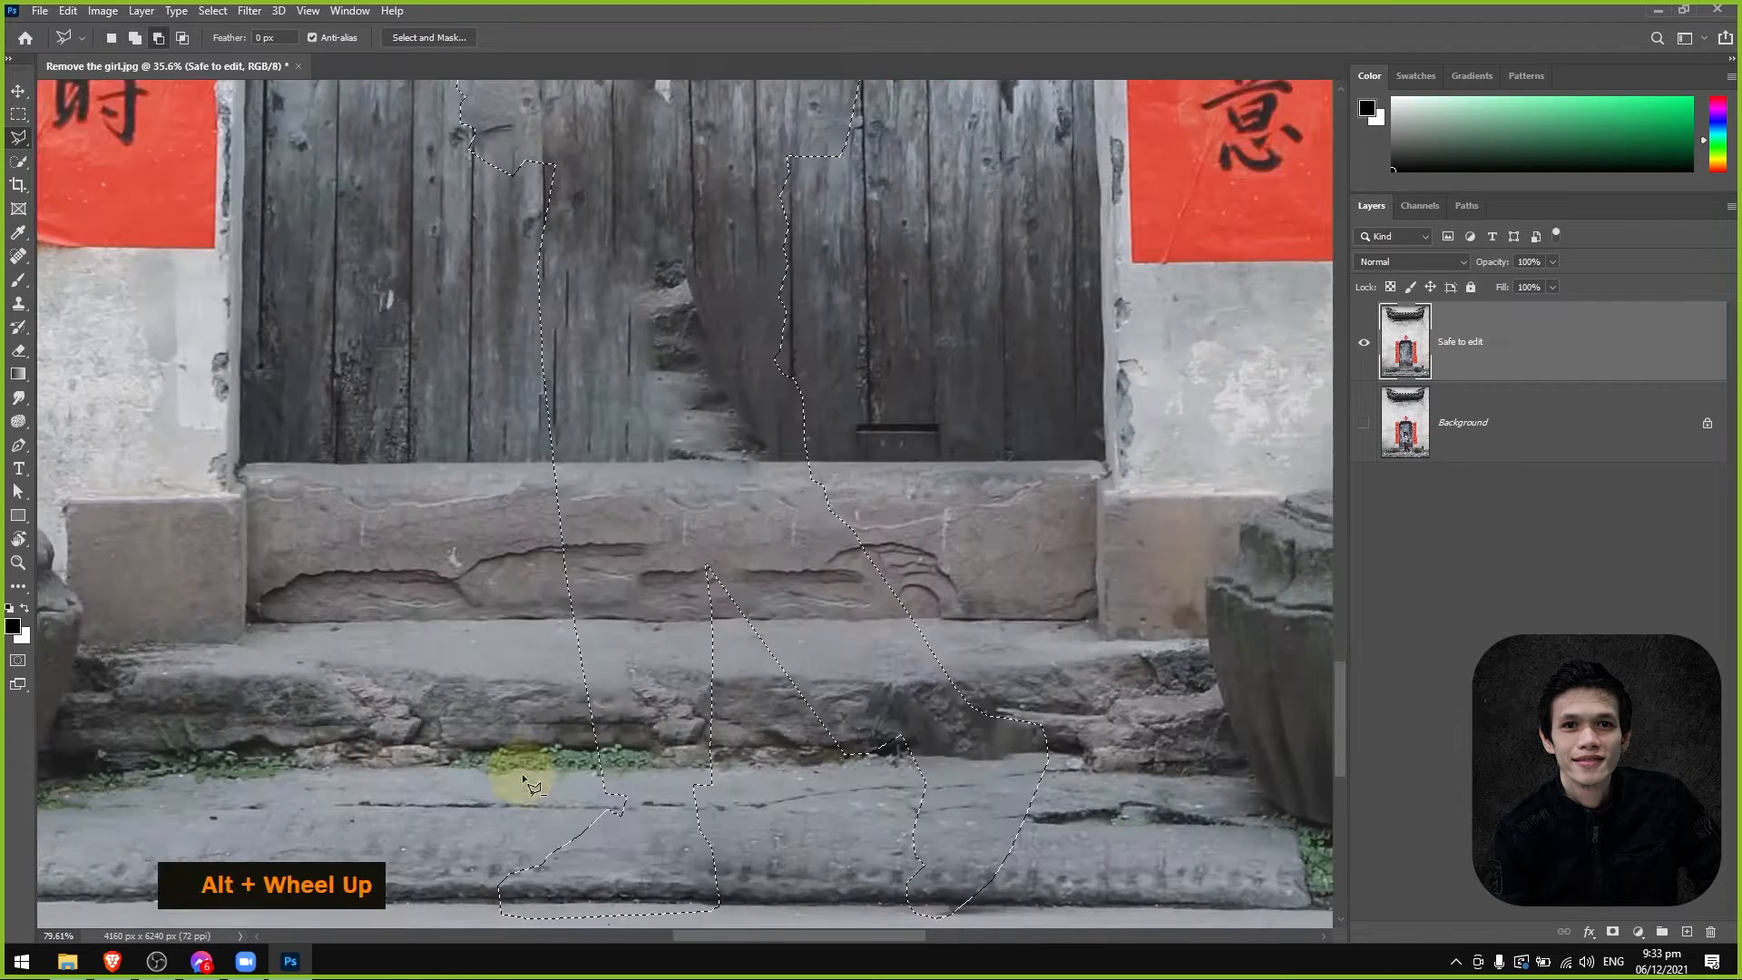
pyautogui.moveTo(1090, 733); pyautogui.dragTo(832, 663)
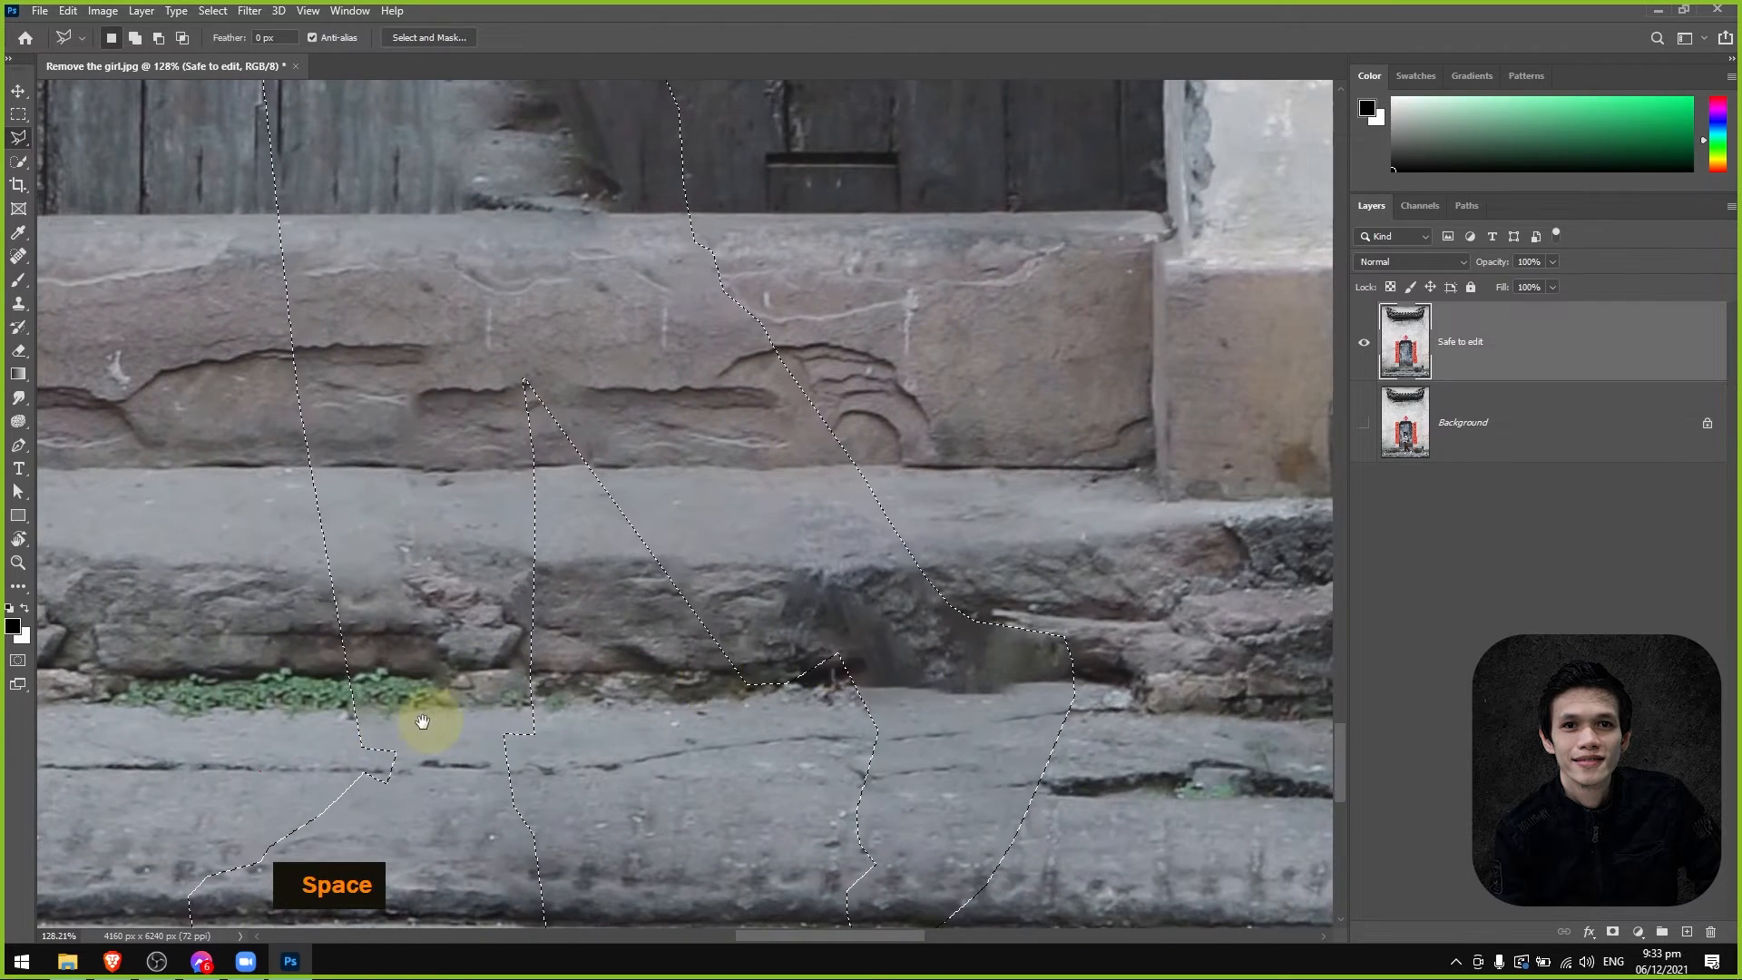
pyautogui.moveTo(420, 721); pyautogui.dragTo(581, 614)
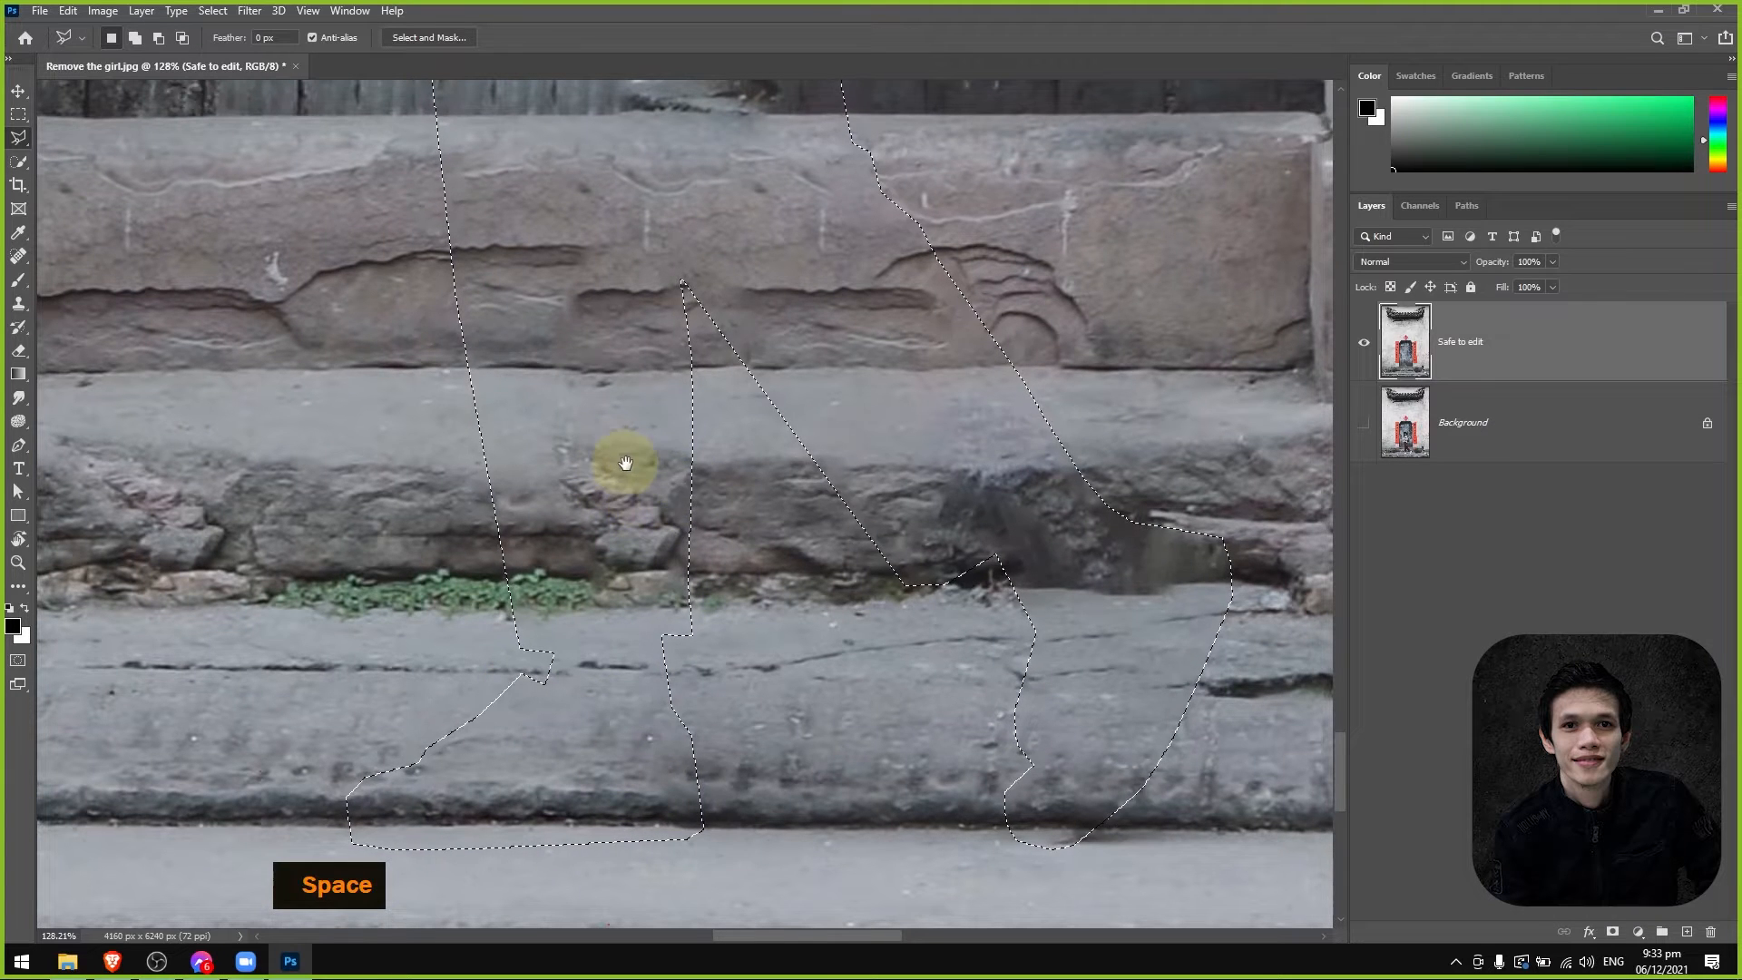
# Inspect the filled door planks above the doorstep up close and check the whole doorway for leftover flaws.
pyautogui.hotkey('ctrl', 'd')
pyautogui.moveTo(661, 503); pyautogui.dragTo(448, 692)
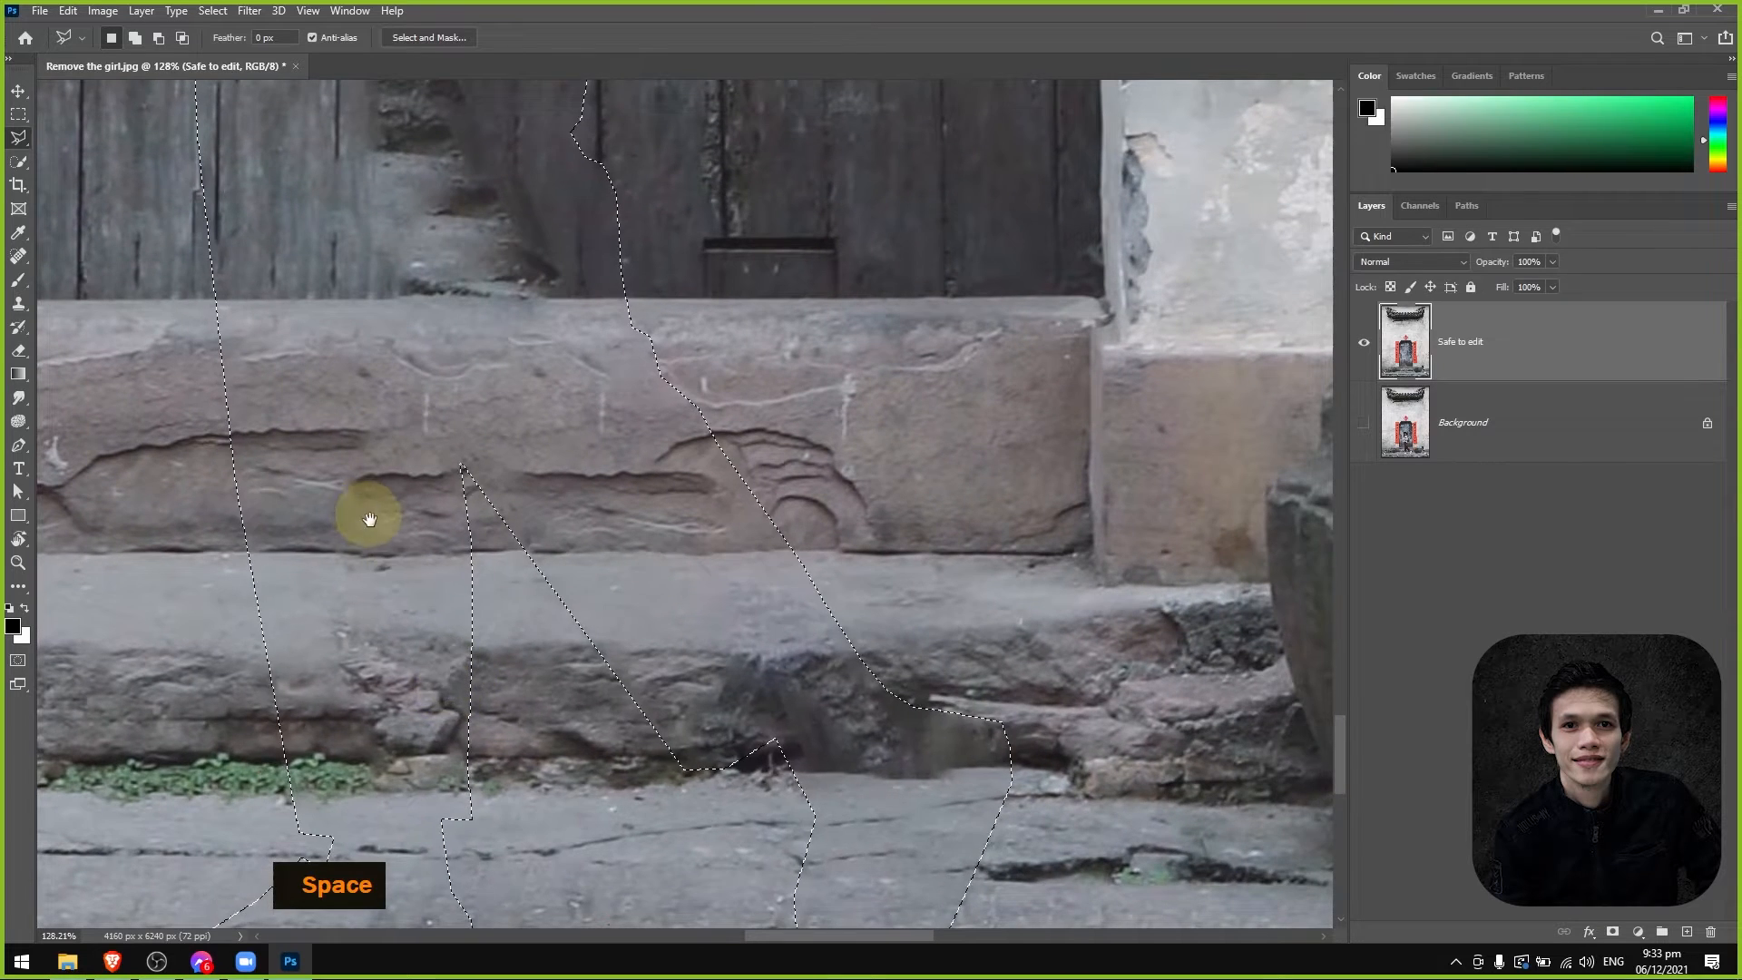
pyautogui.moveTo(362, 509); pyautogui.dragTo(382, 726)
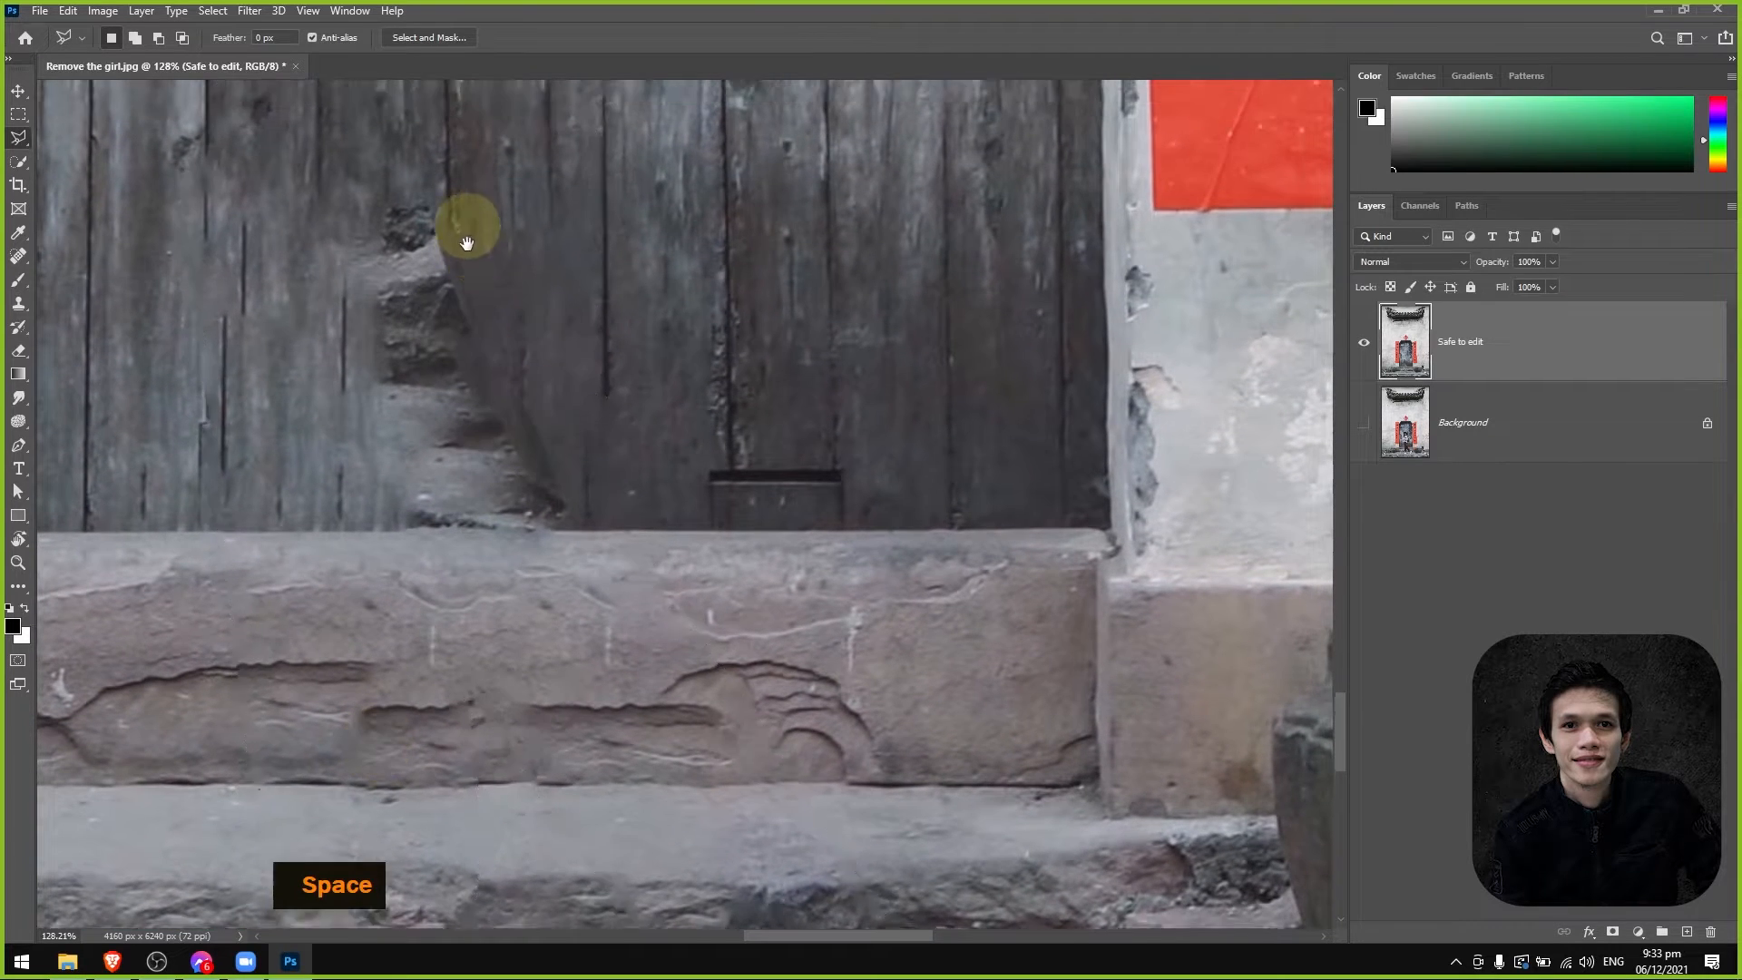
pyautogui.moveTo(466, 233); pyautogui.dragTo(521, 716)
pyautogui.moveTo(422, 318); pyautogui.dragTo(470, 738)
pyautogui.moveTo(520, 440); pyautogui.dragTo(464, 739)
pyautogui.moveTo(473, 490); pyautogui.dragTo(774, 530)
pyautogui.scroll(-5, 597, 760)
pyautogui.moveTo(840, 669); pyautogui.dragTo(771, 575)
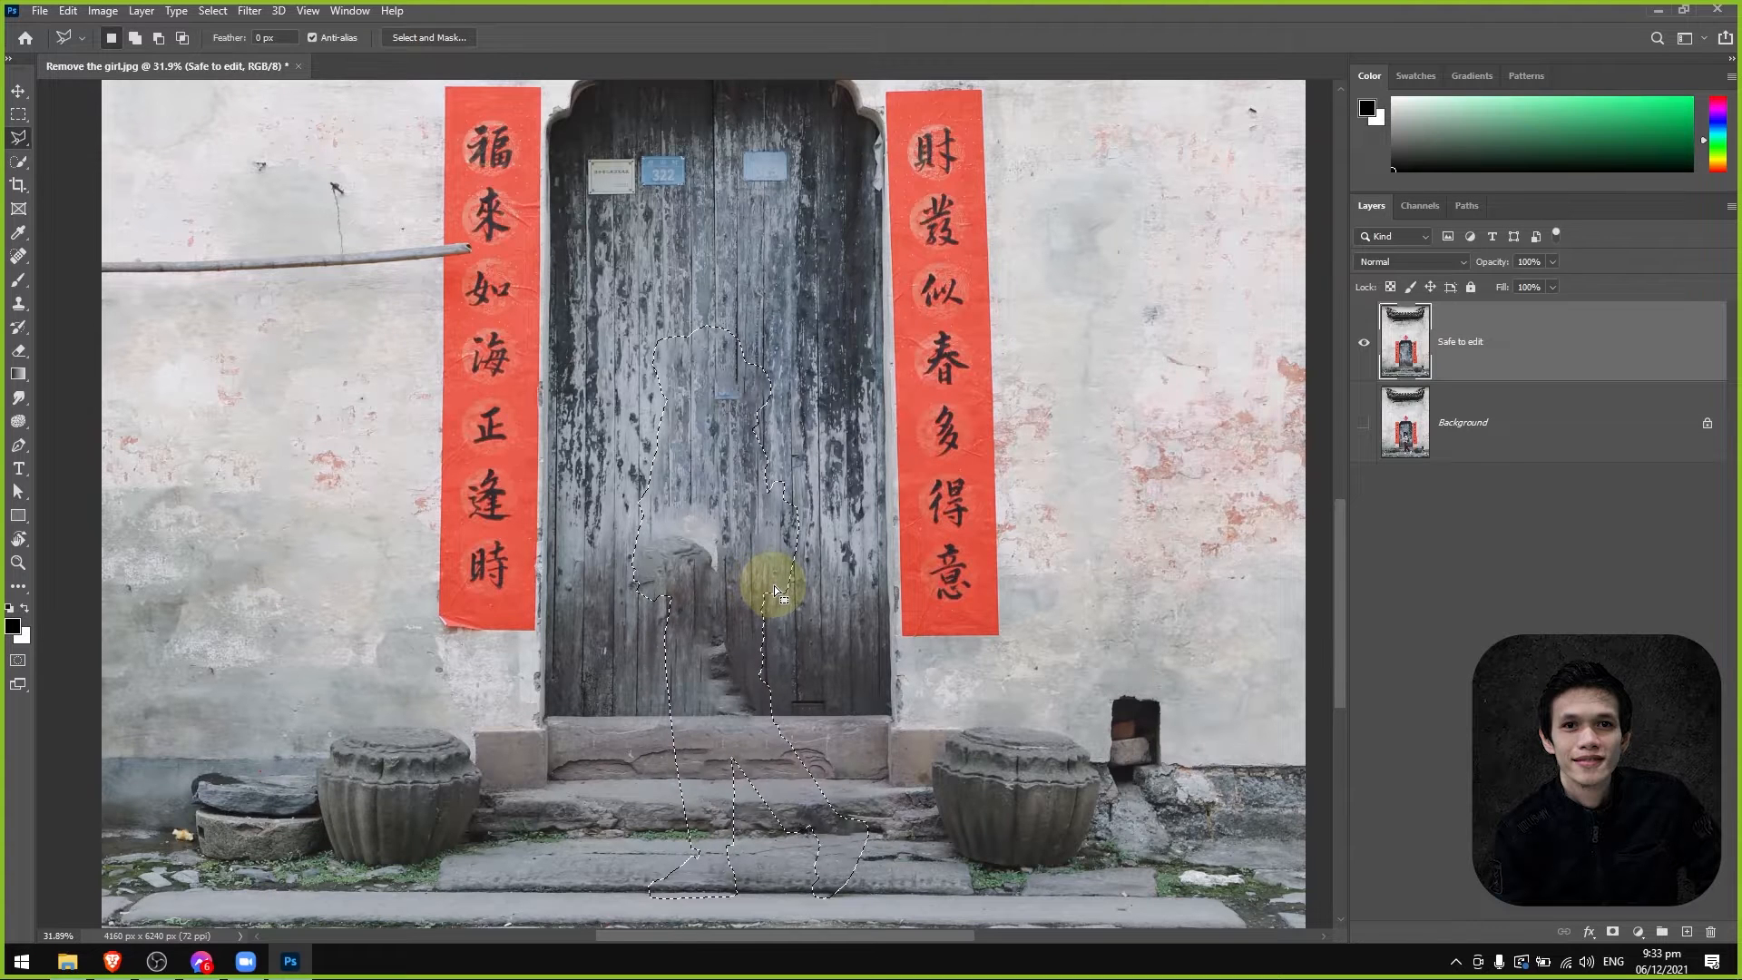
# Undo the Content-Aware fill of the girl selection.
pyautogui.hotkey('ctrl', 'z')
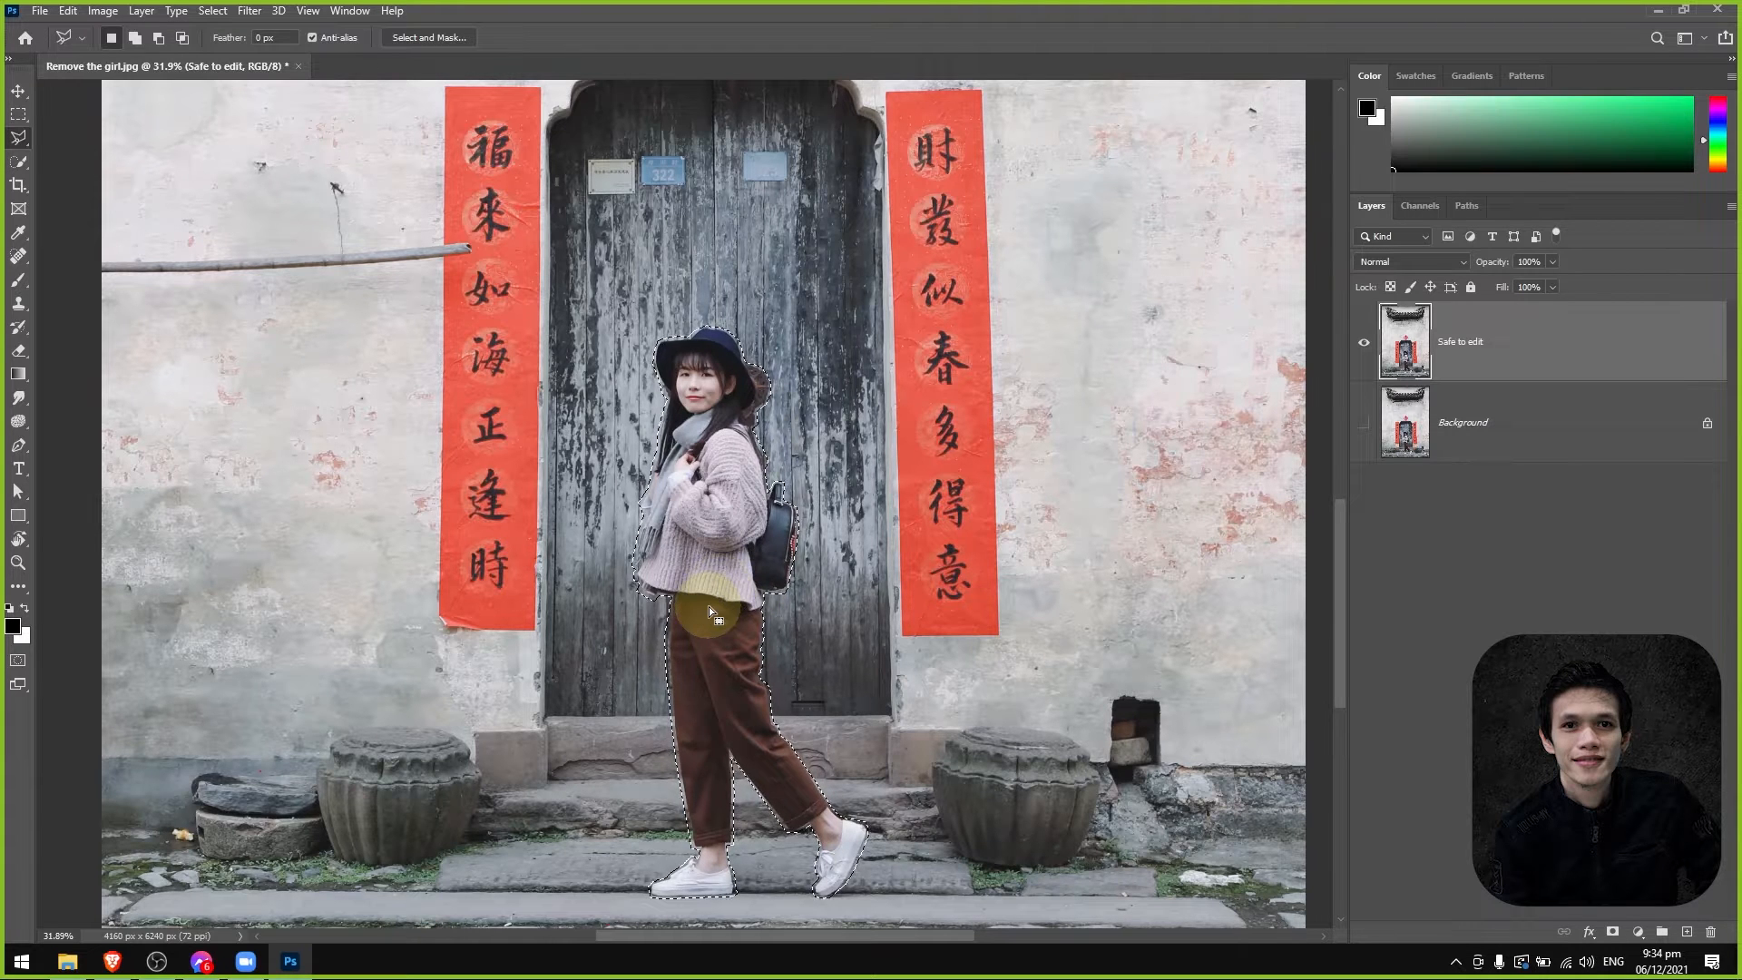
pyautogui.scroll(-3, 711, 609)
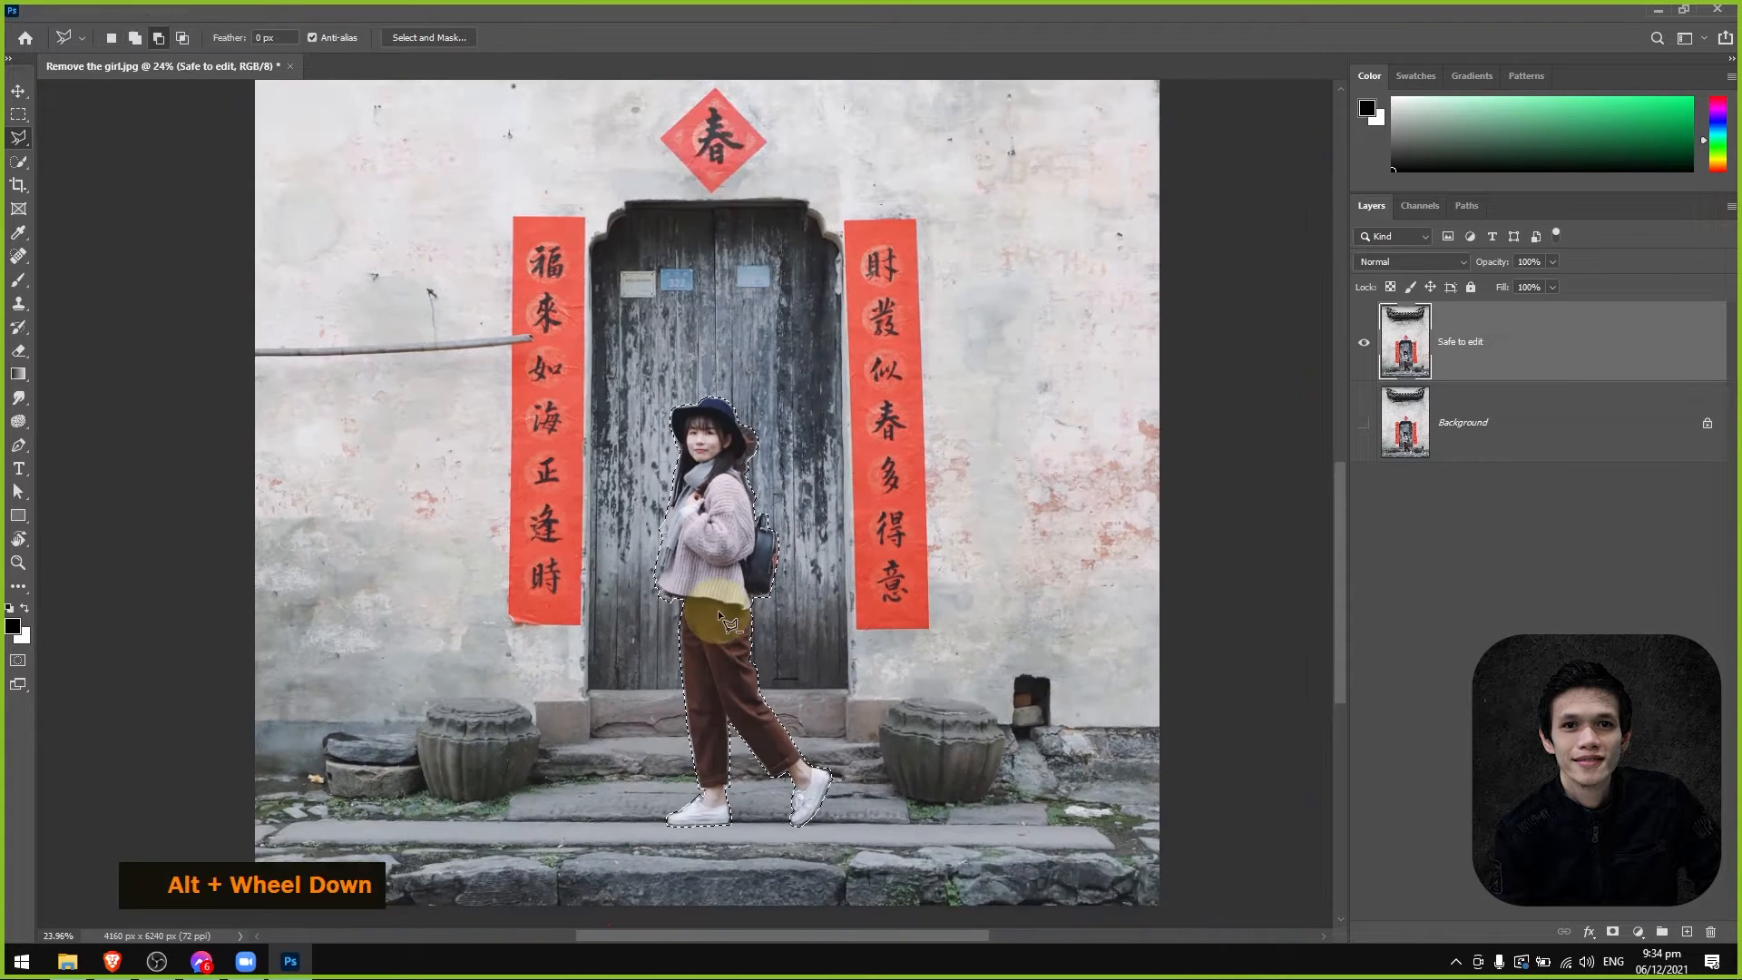
pyautogui.scroll(3, 733, 622)
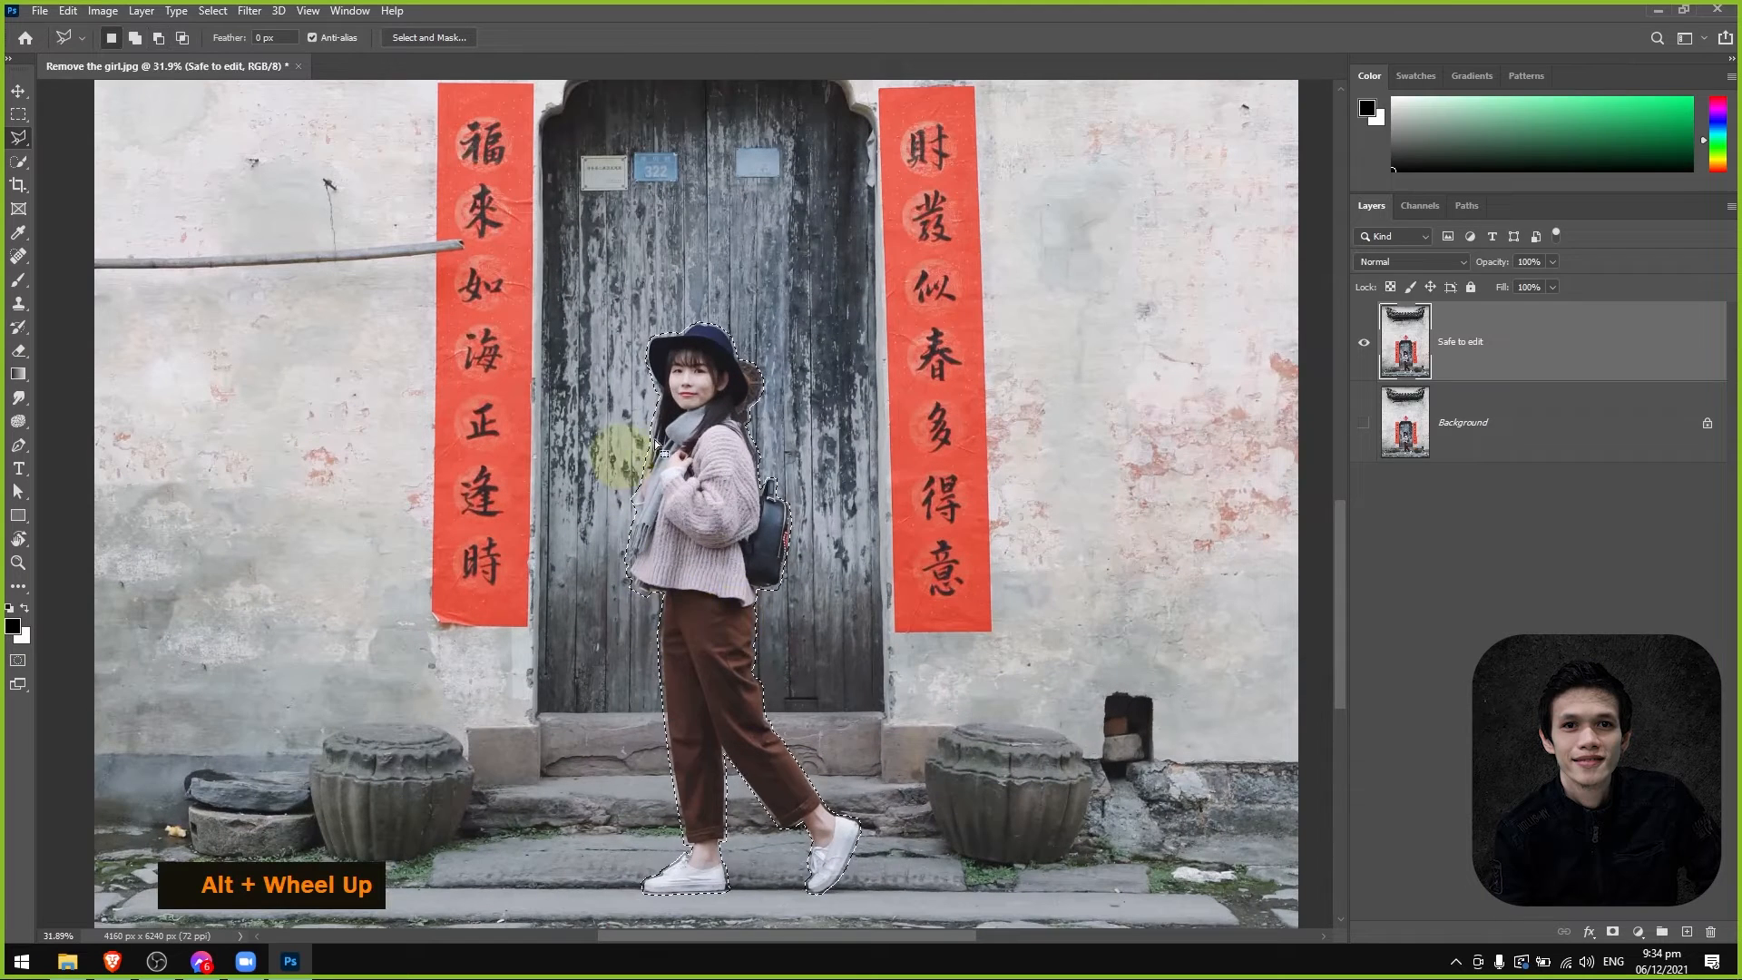
pyautogui.click(68, 11)
pyautogui.click(109, 293)
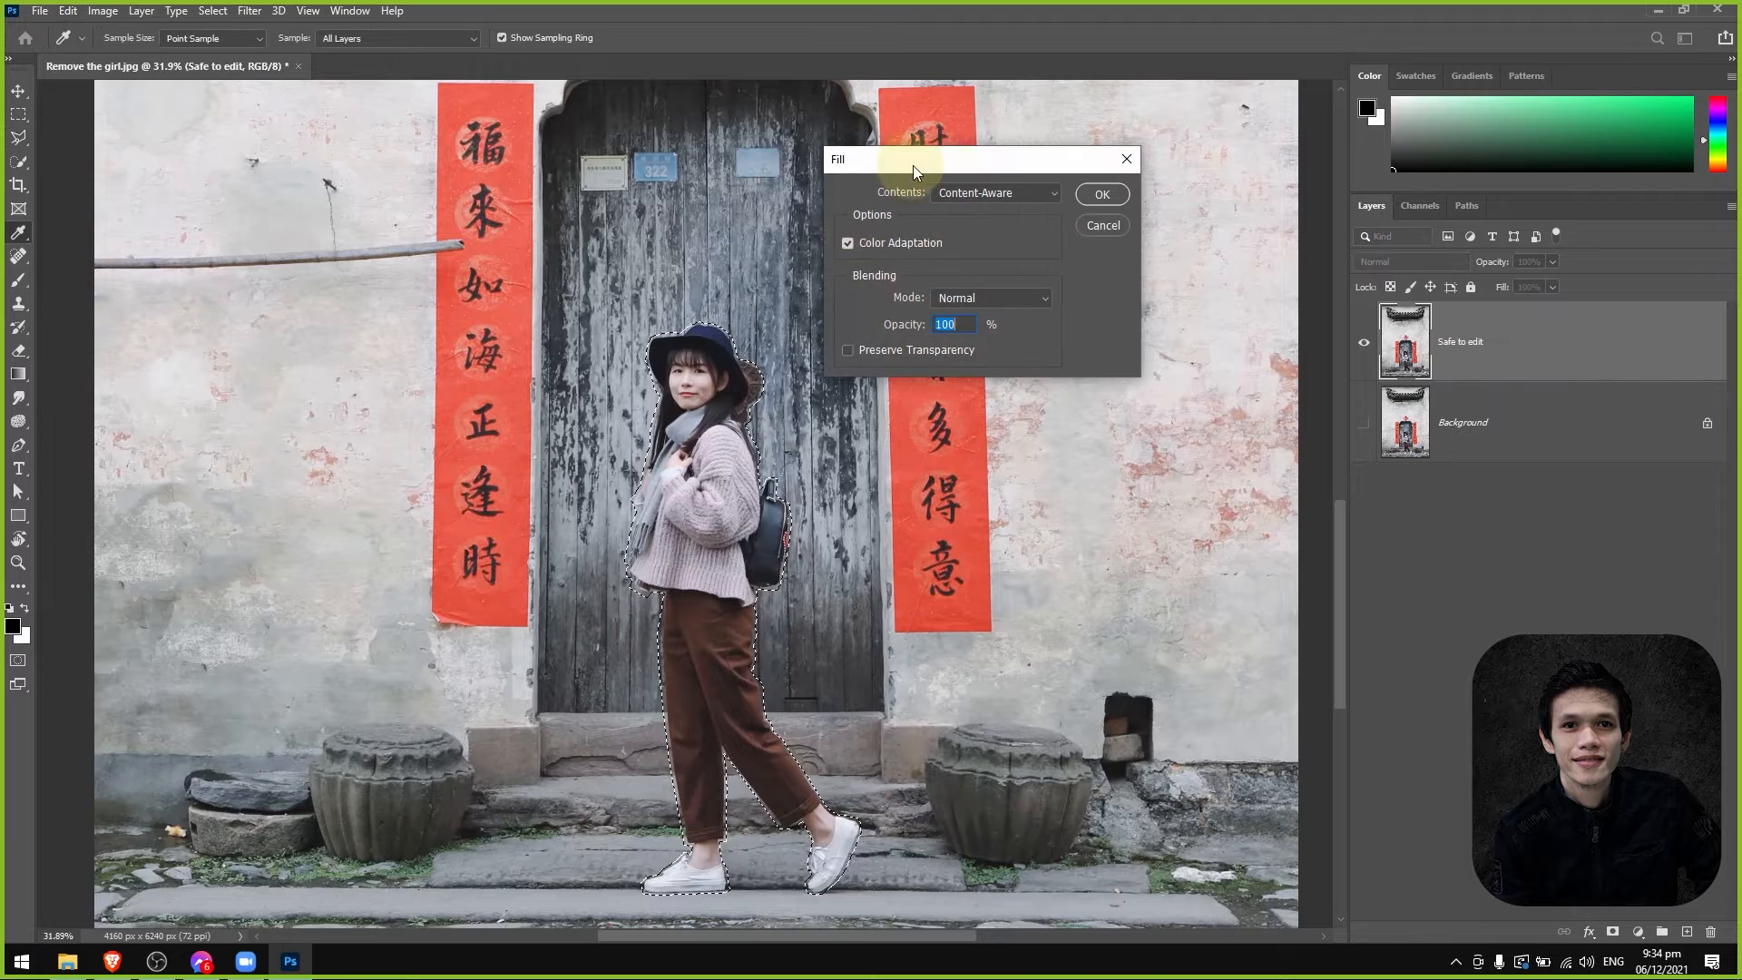
pyautogui.moveTo(913, 165); pyautogui.dragTo(1145, 223)
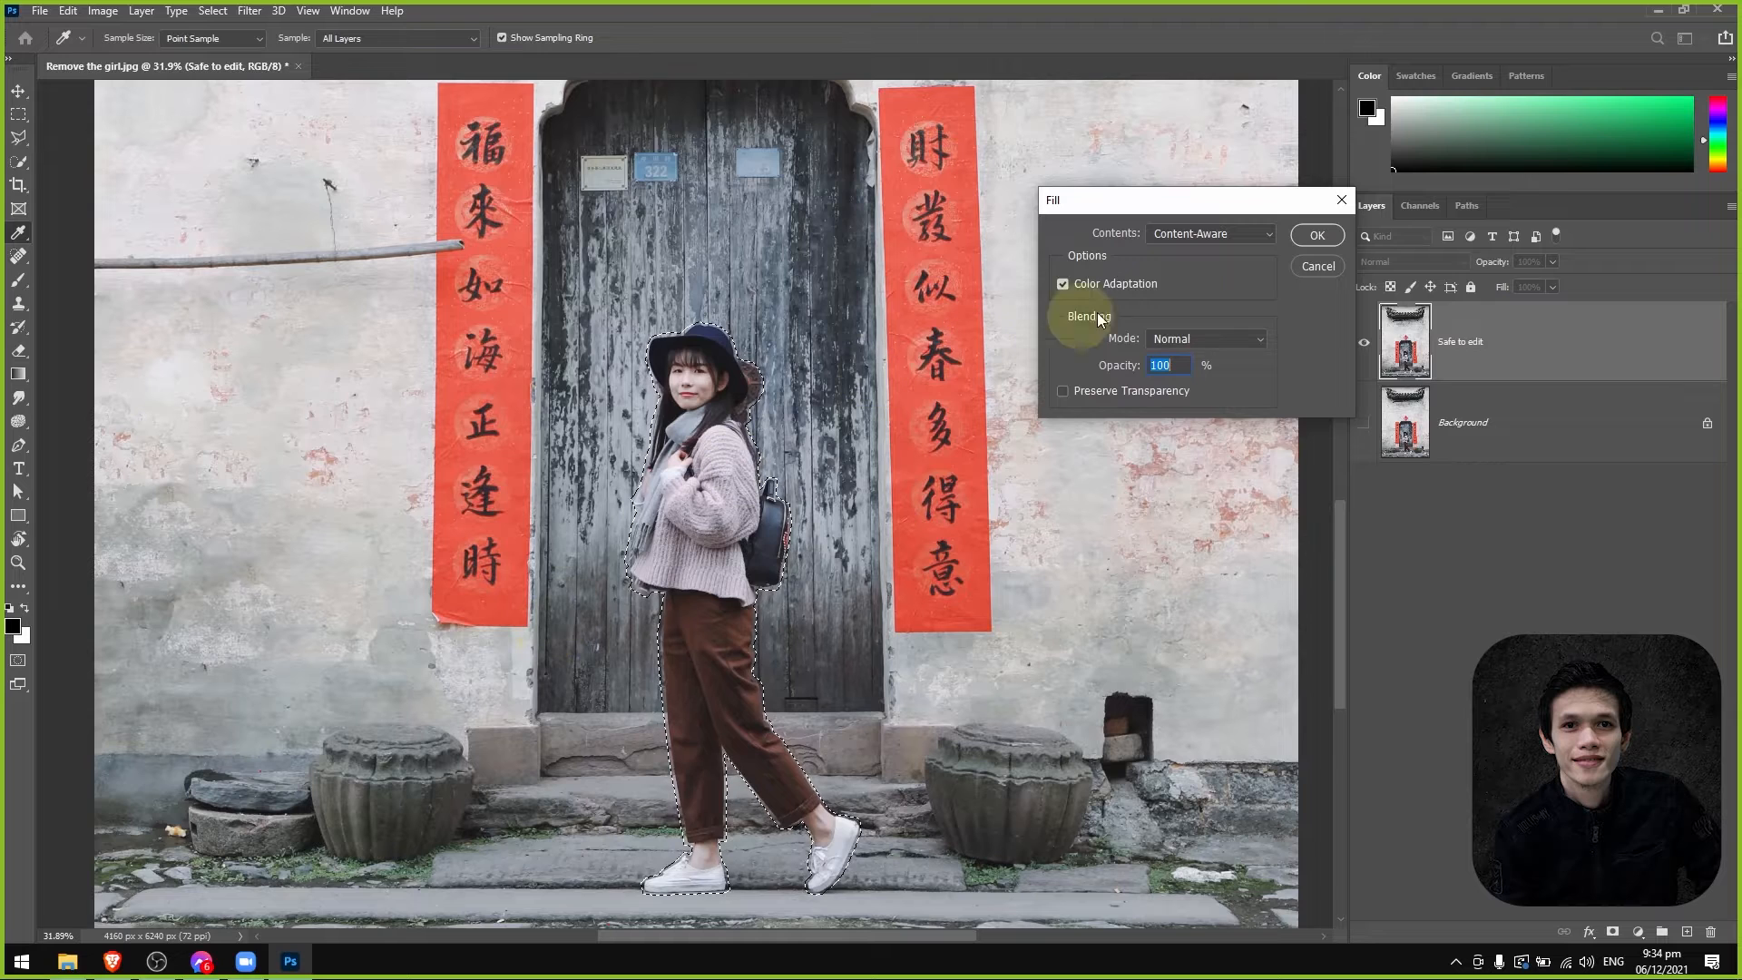
pyautogui.click(1300, 269)
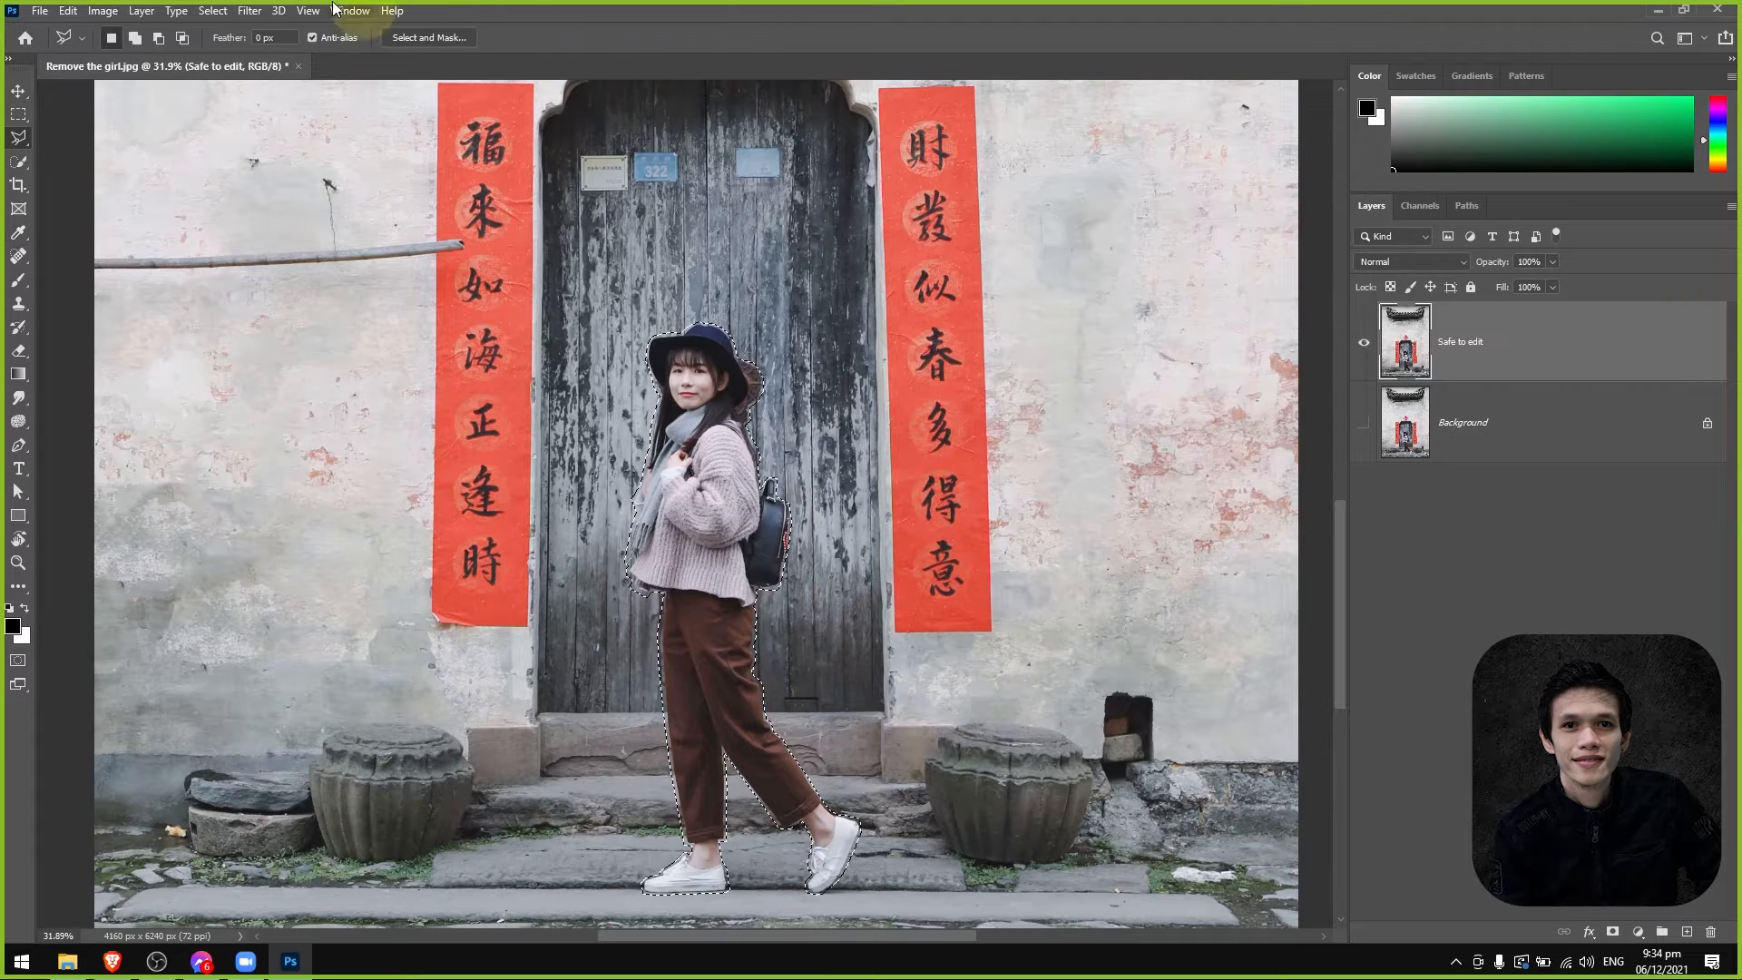
# Open the Content-Aware Fill workspace for the girl selection and fit the whole photo in the editing view.
pyautogui.click(68, 11)
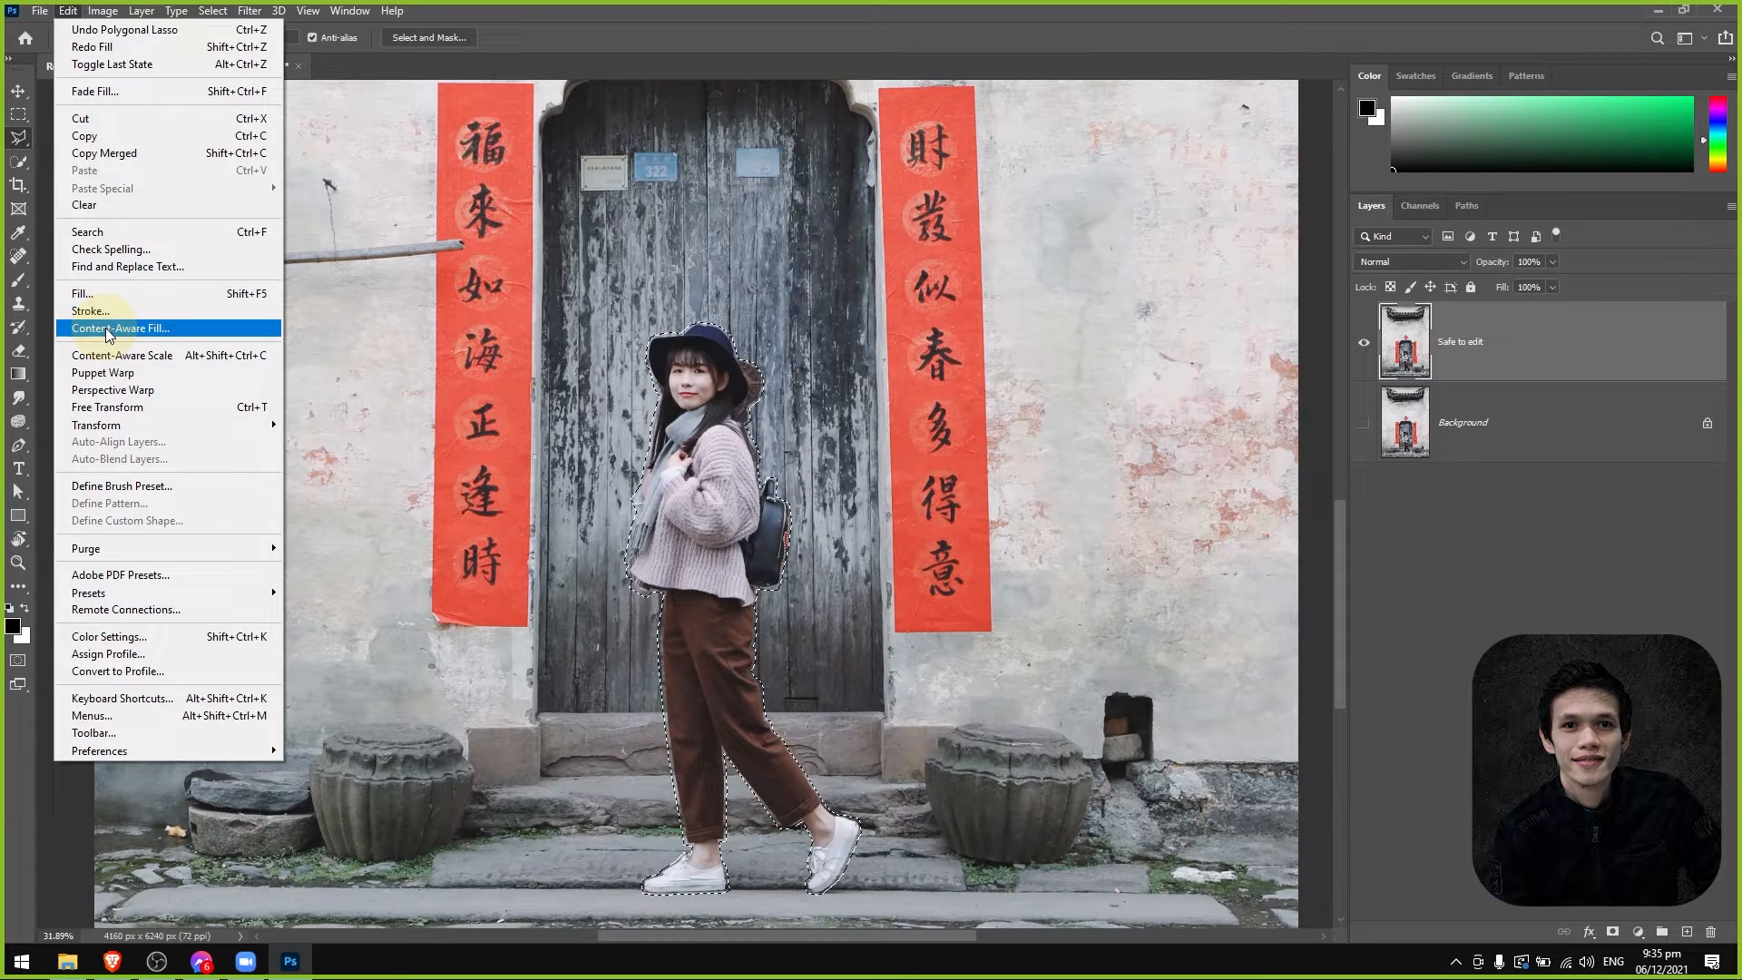
pyautogui.click(179, 331)
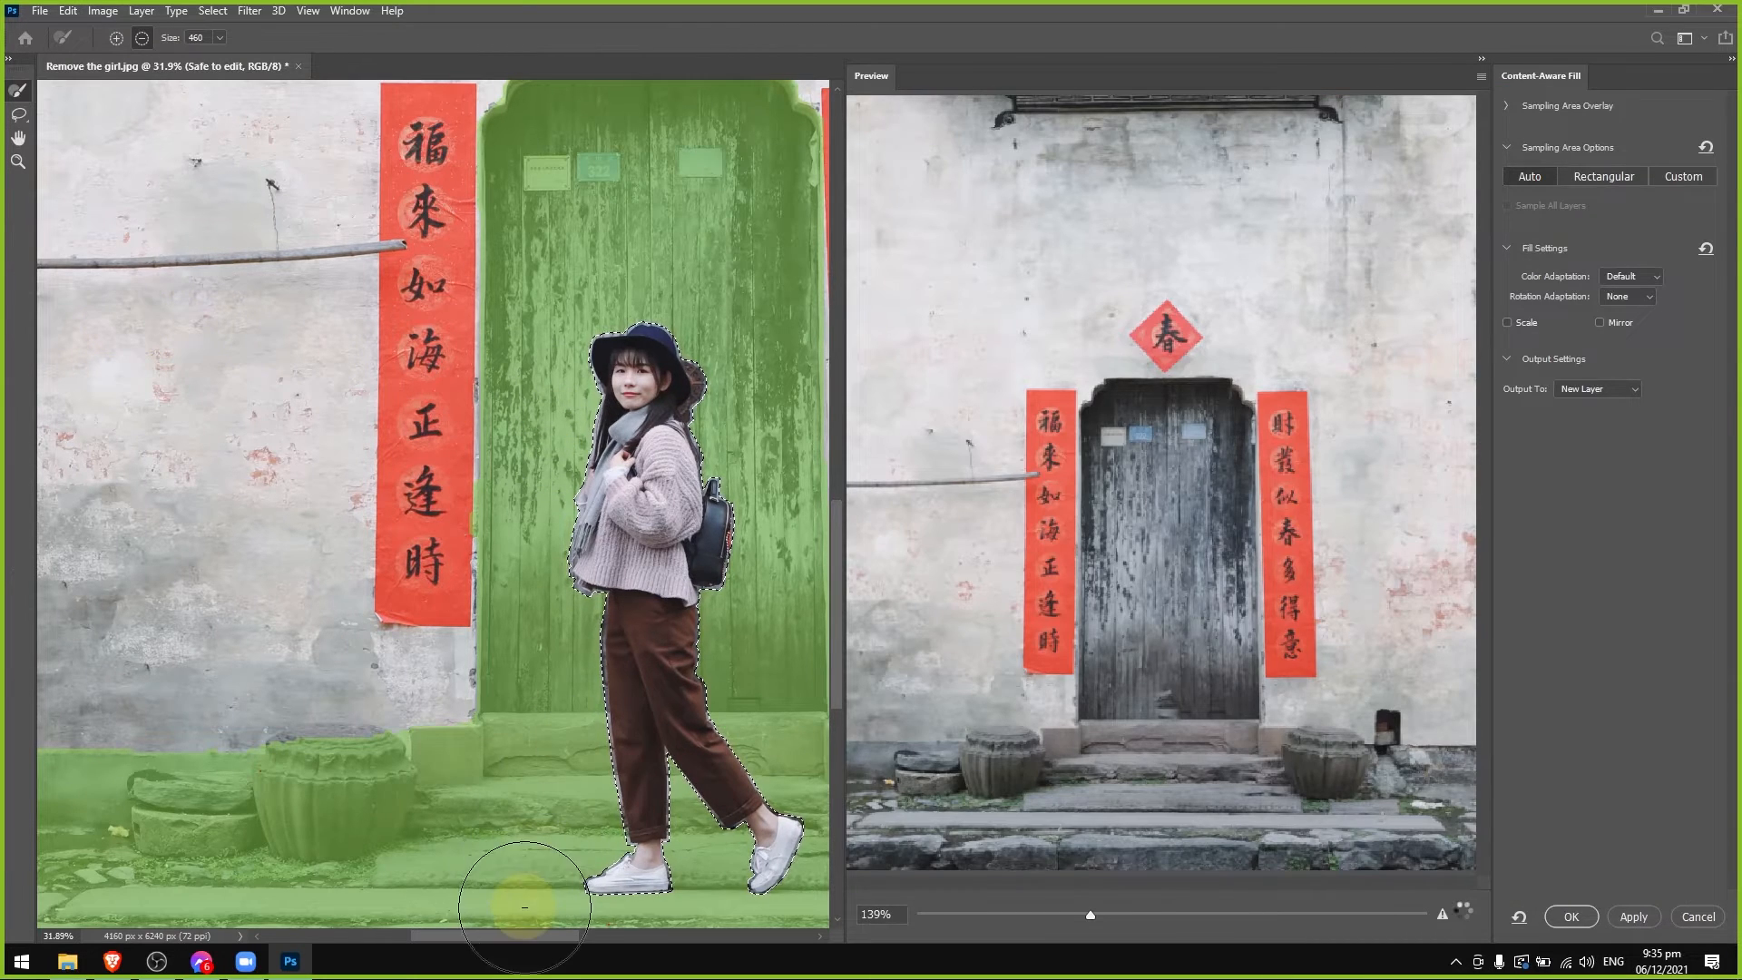
pyautogui.moveTo(519, 935); pyautogui.dragTo(575, 934)
pyautogui.keyDown('alt'); pyautogui.scroll(-3, 532, 739); pyautogui.keyUp('alt')
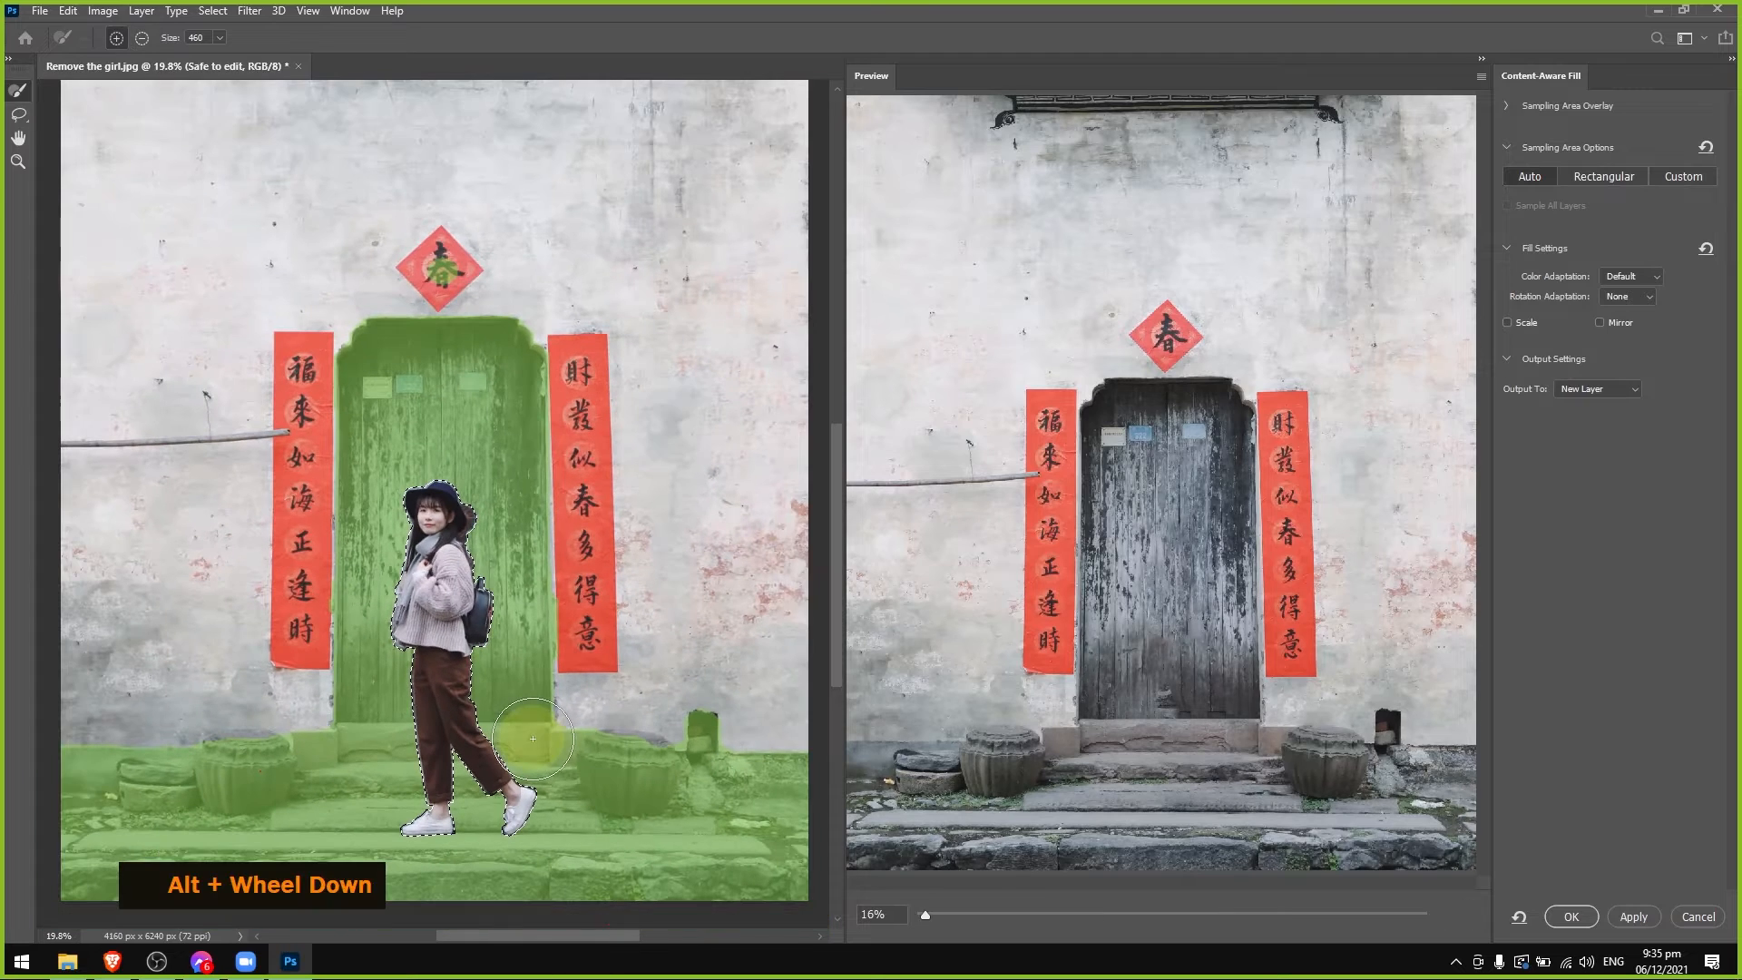
pyautogui.keyDown('alt'); pyautogui.scroll(-2, 584, 711); pyautogui.keyUp('alt')
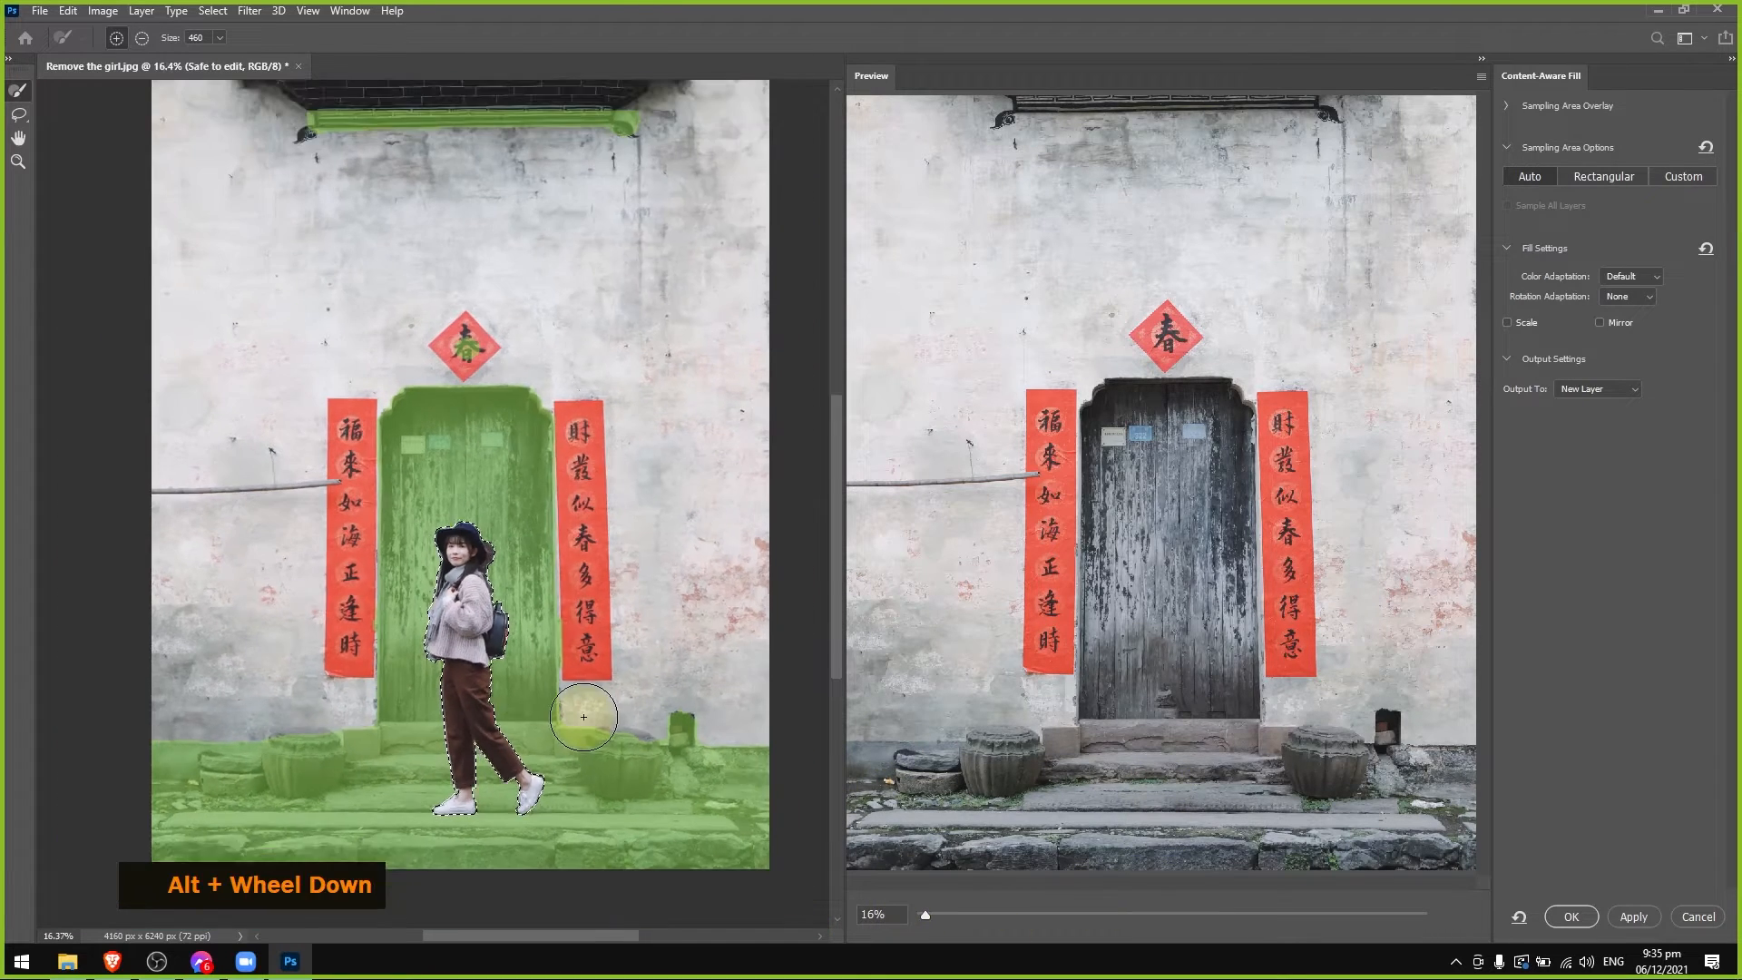
pyautogui.keyDown('alt'); pyautogui.scroll(-1, 1035, 646); pyautogui.keyUp('alt')
pyautogui.keyDown('alt'); pyautogui.scroll(1, 1004, 726); pyautogui.keyUp('alt')
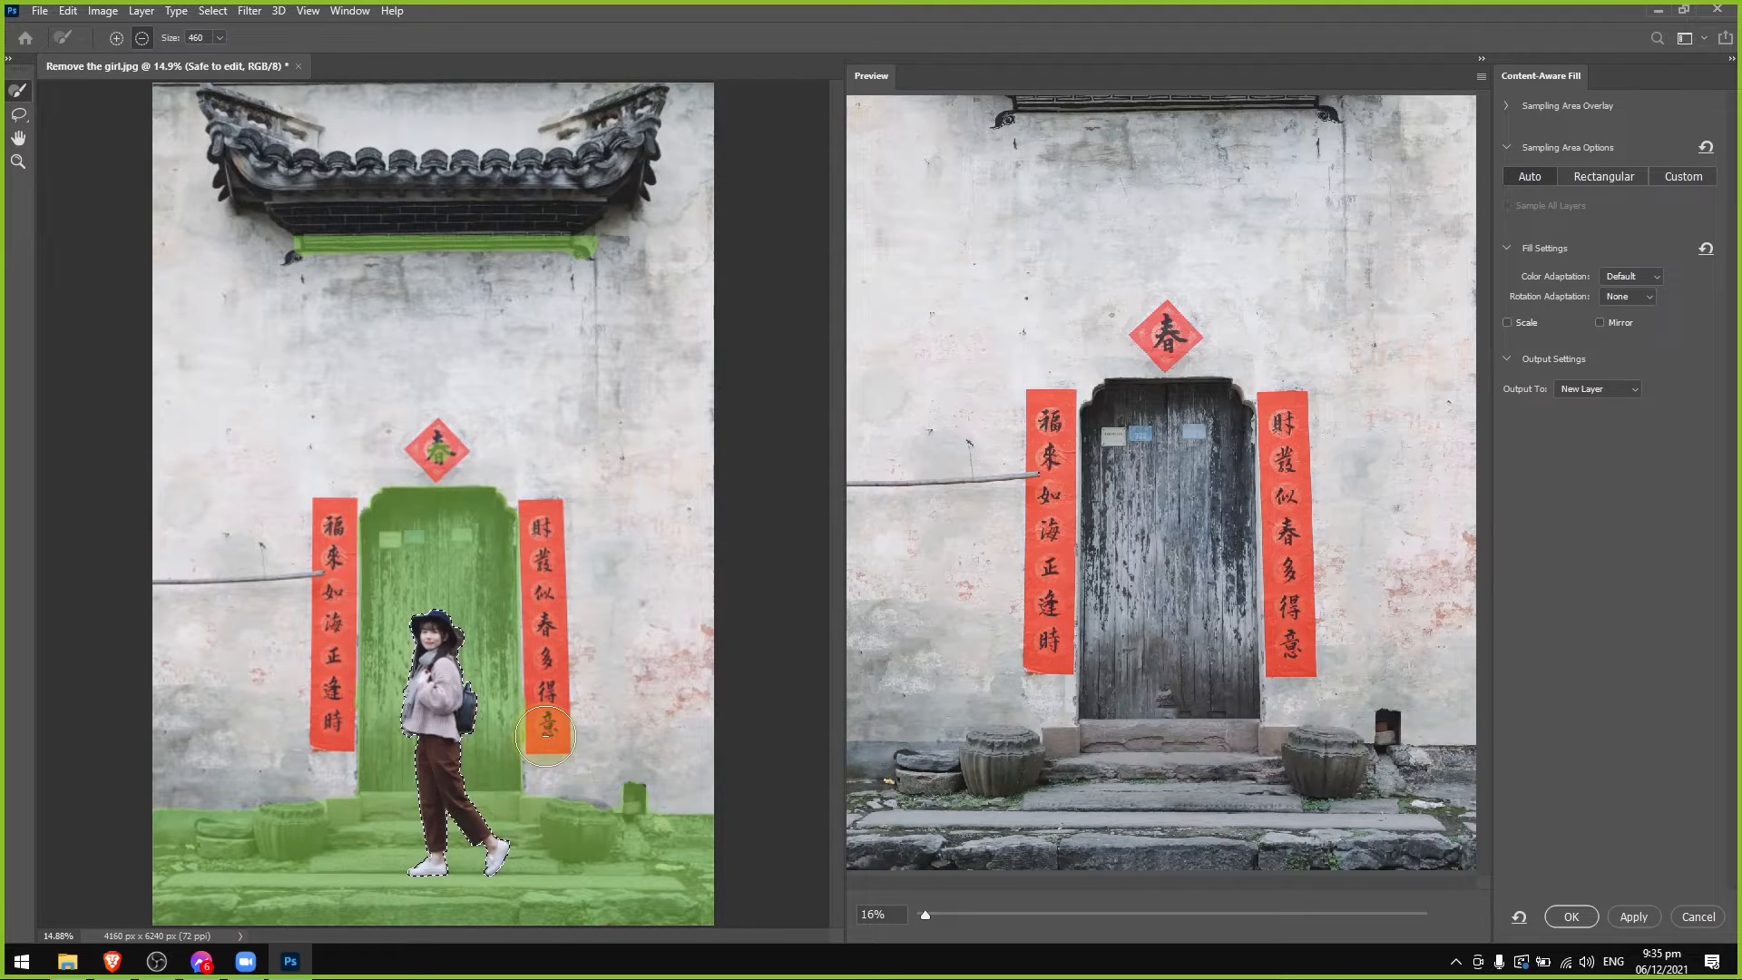
pyautogui.scroll(-1, 547, 733)
pyautogui.scroll(1, 547, 733)
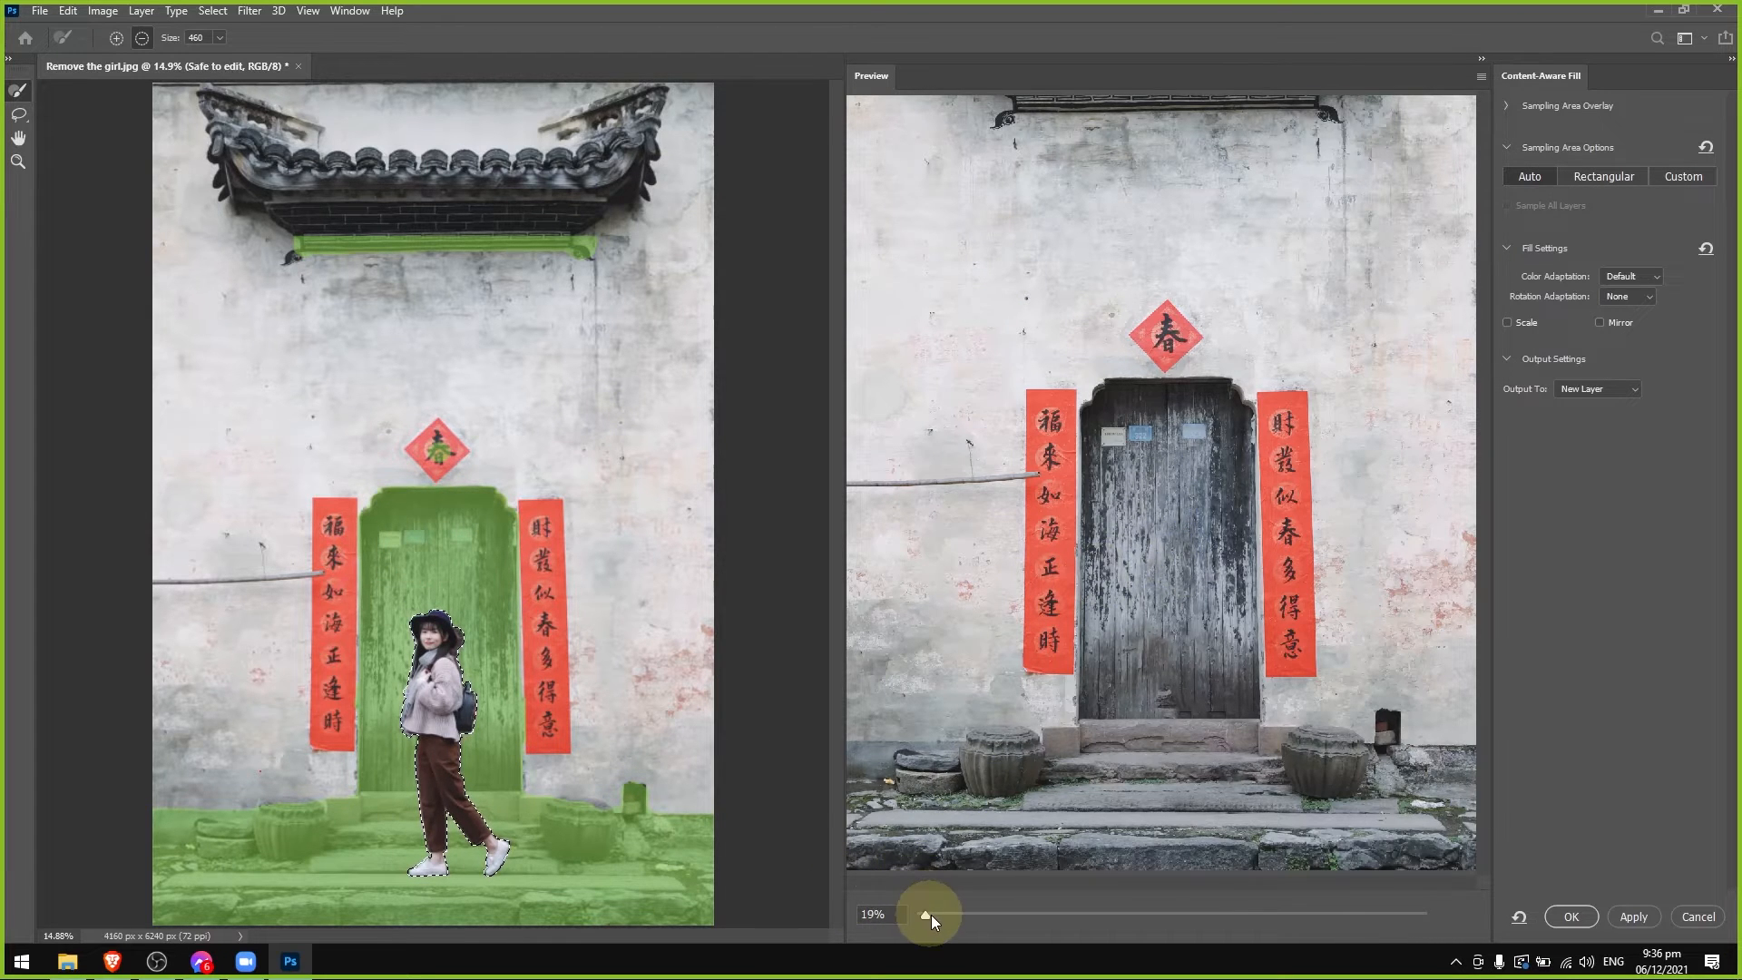
# Examine the Content-Aware Fill preview over the door and stone steps at 50% zoom.
pyautogui.moveTo(931, 914); pyautogui.dragTo(970, 915)
pyautogui.scroll(-10, 1334, 740)
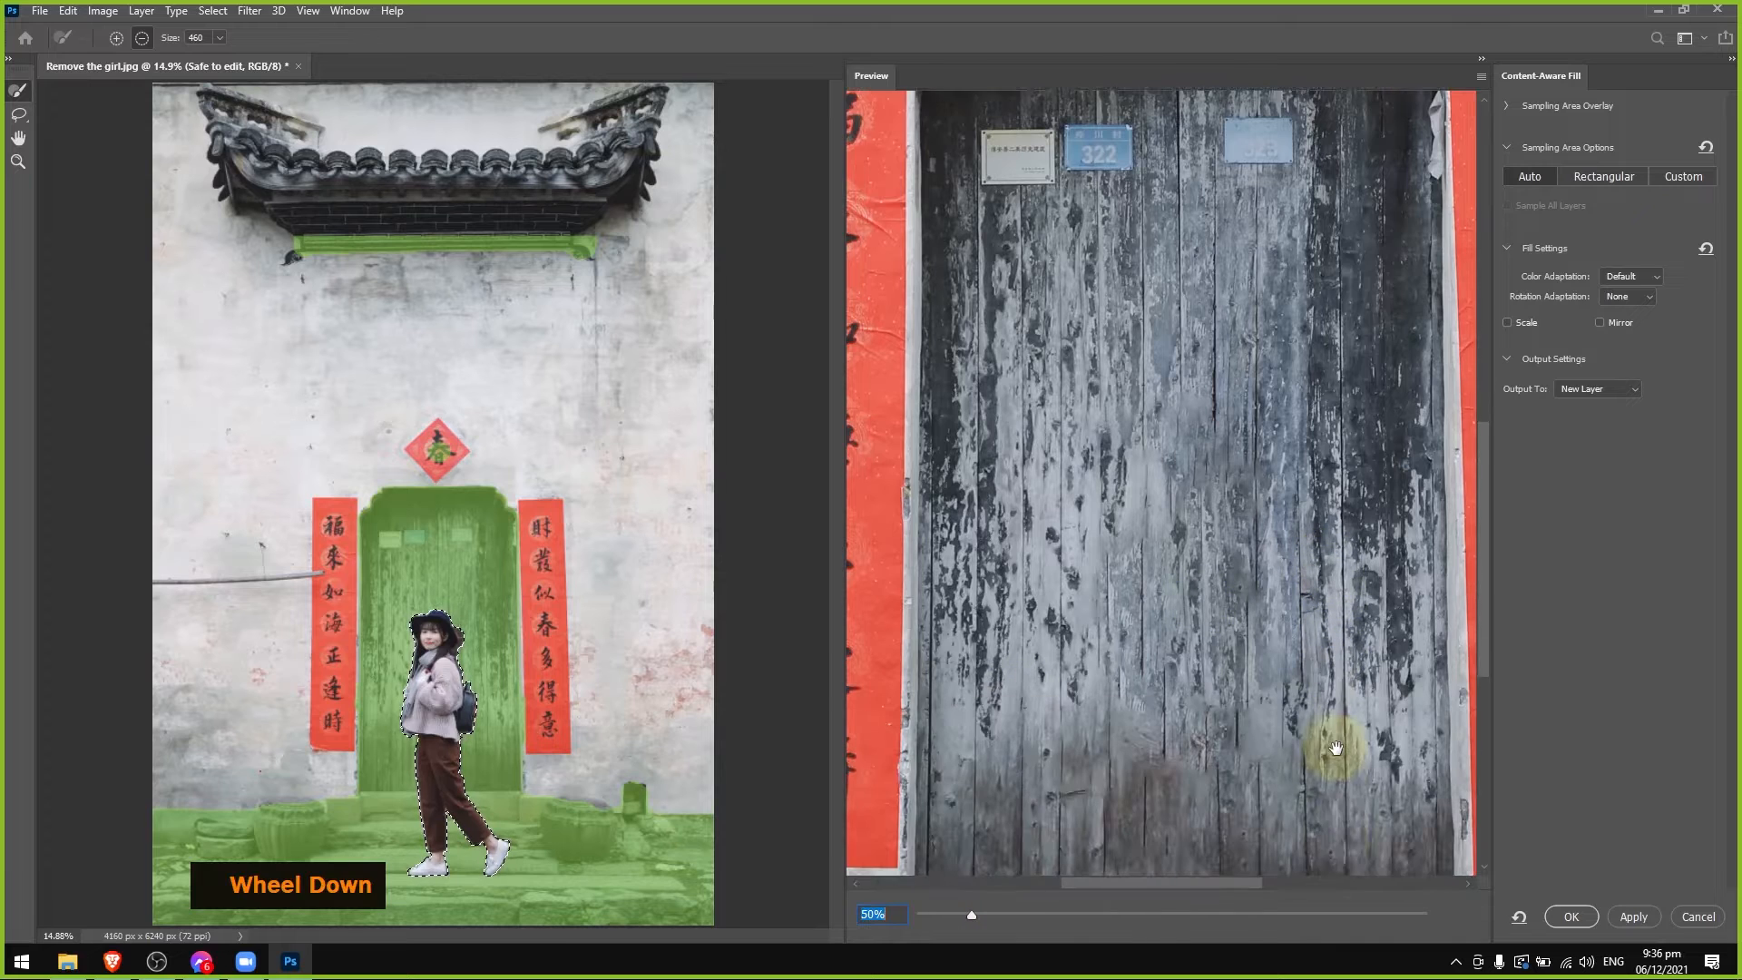
pyautogui.scroll(-5, 1336, 747)
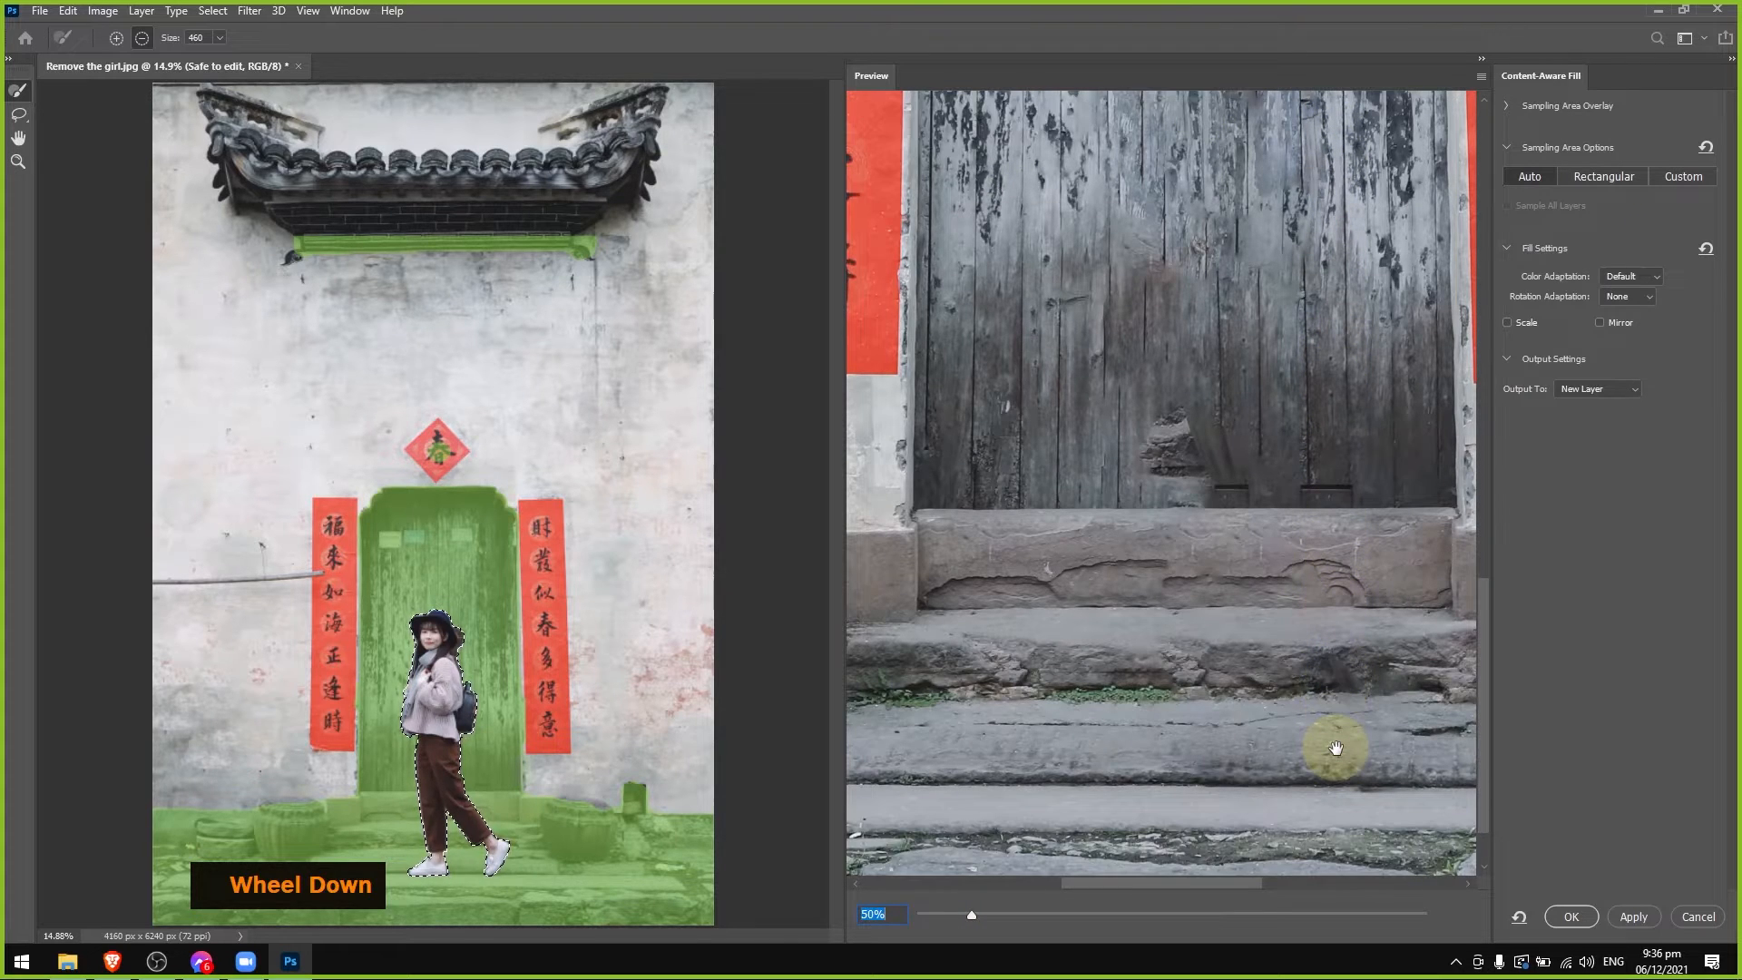
pyautogui.scroll(2, 1265, 817)
pyautogui.moveTo(1211, 884); pyautogui.dragTo(1254, 879)
pyautogui.scroll(-2, 1303, 732)
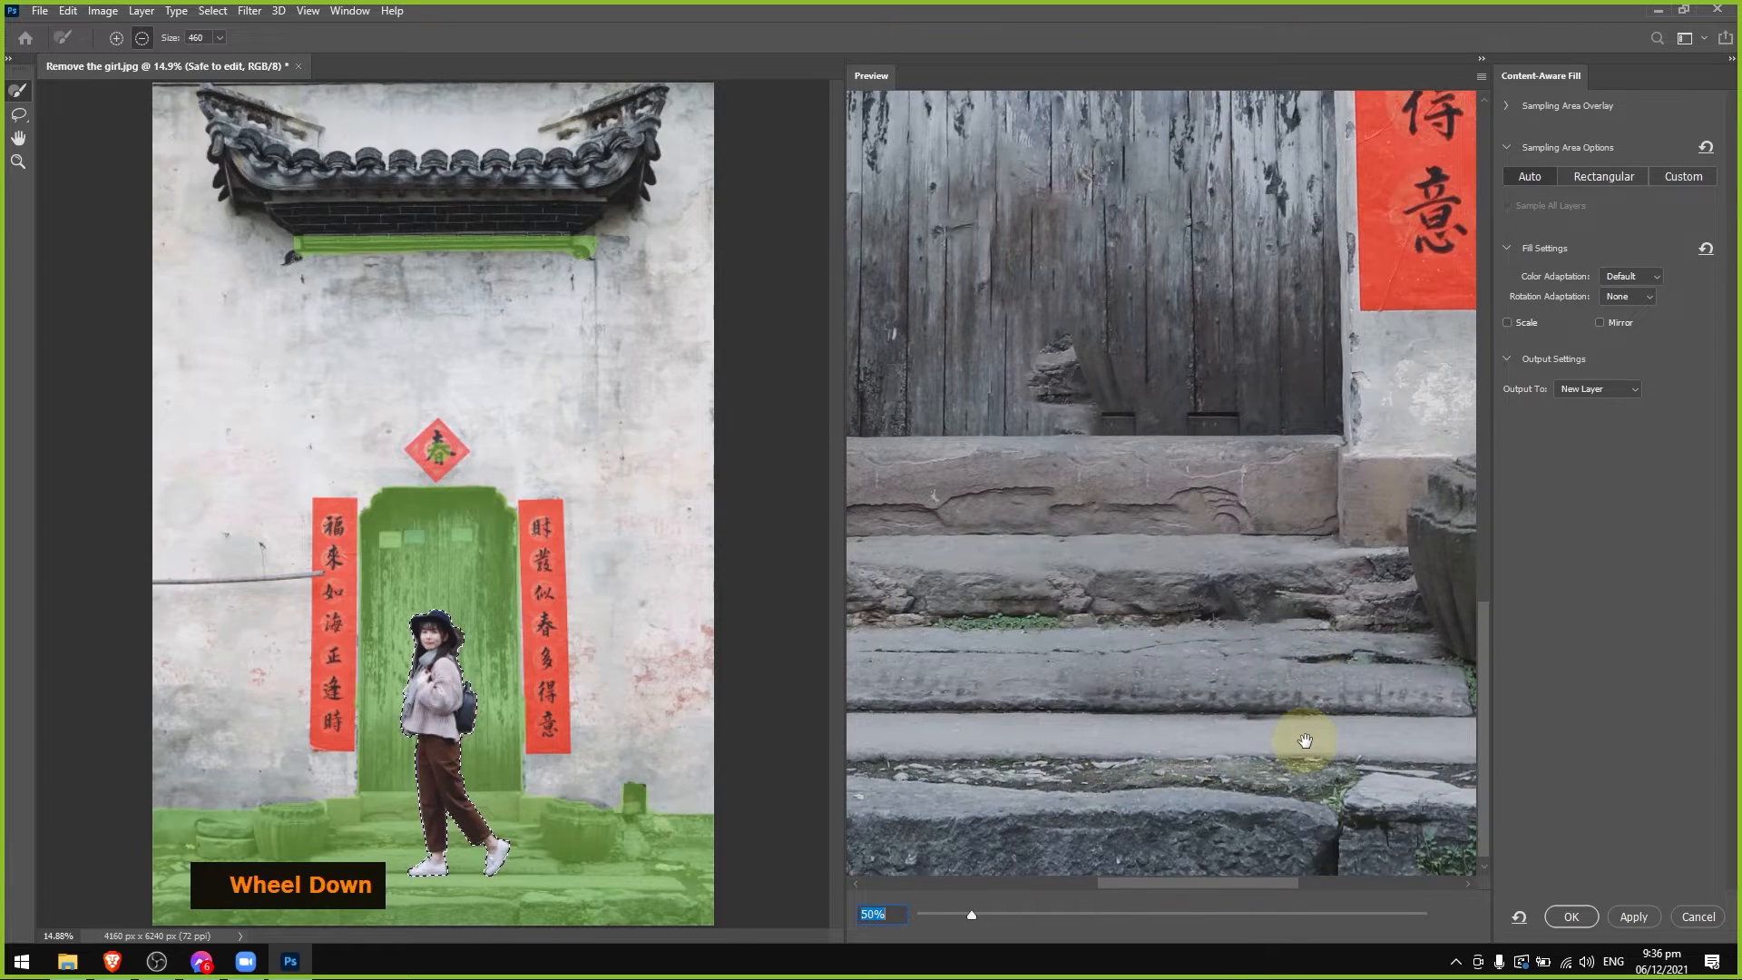
pyautogui.scroll(2, 1303, 731)
pyautogui.moveTo(967, 917); pyautogui.dragTo(928, 918)
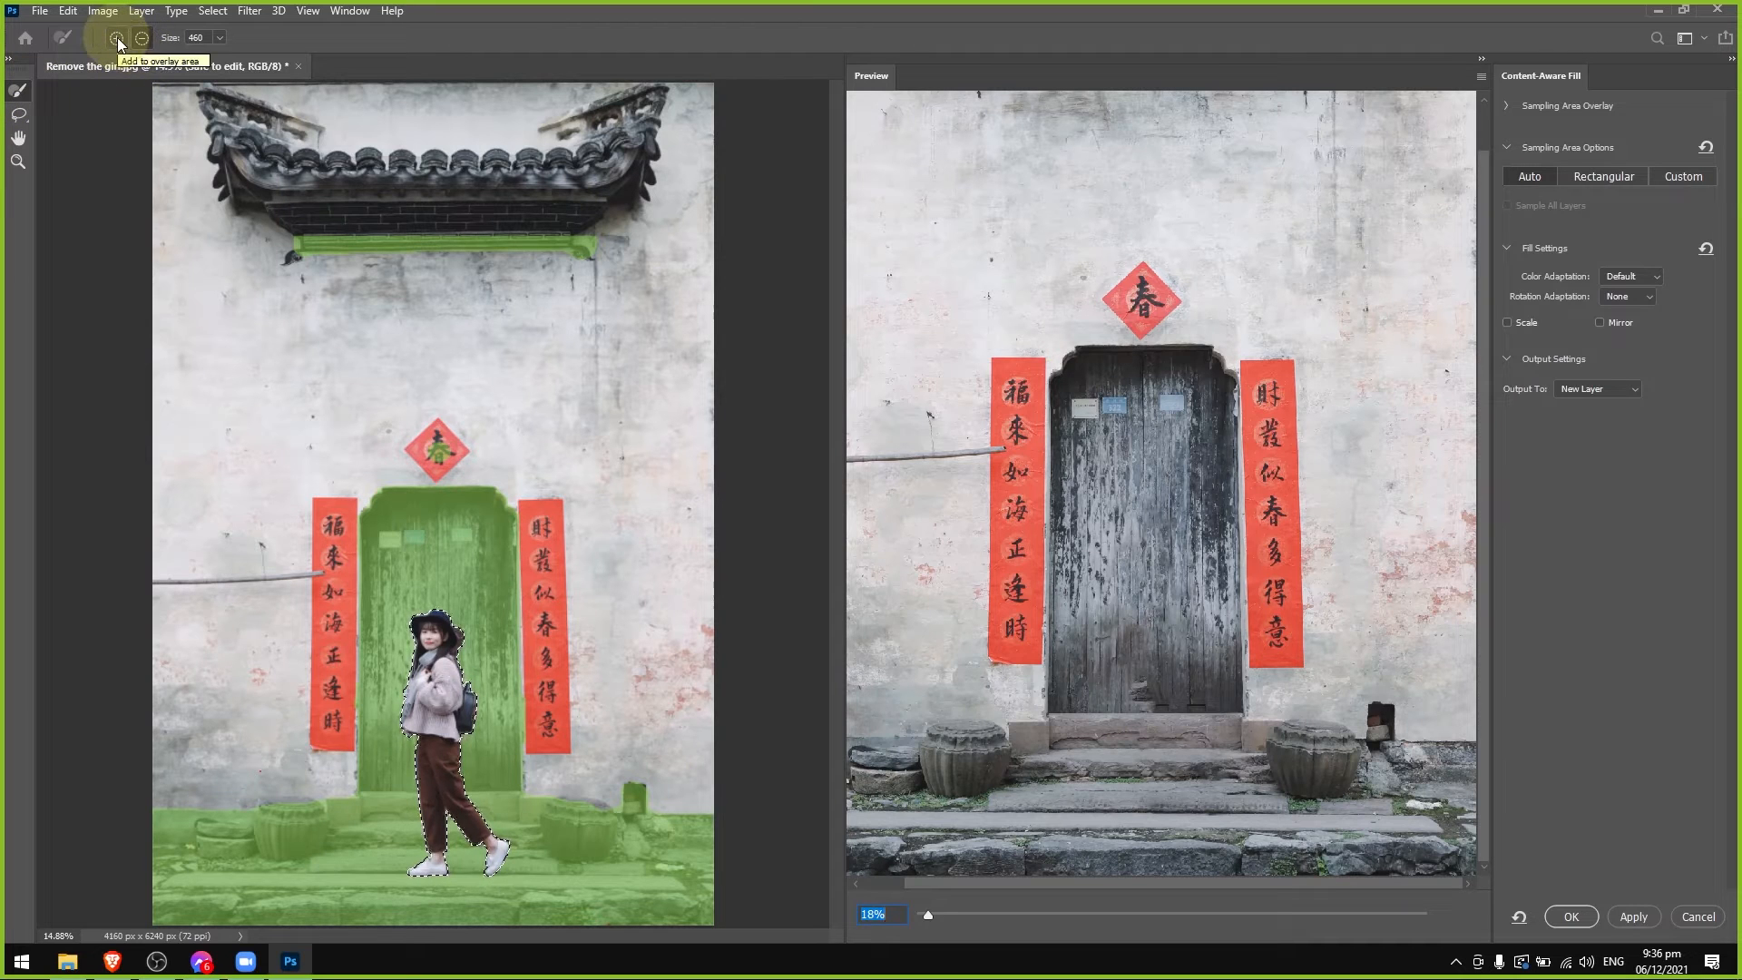
# Subtract the strip under the roof eave, the ground and the stone steps from the sampling area with the size 460 brush.
pyautogui.moveTo(273, 247); pyautogui.dragTo(642, 260)
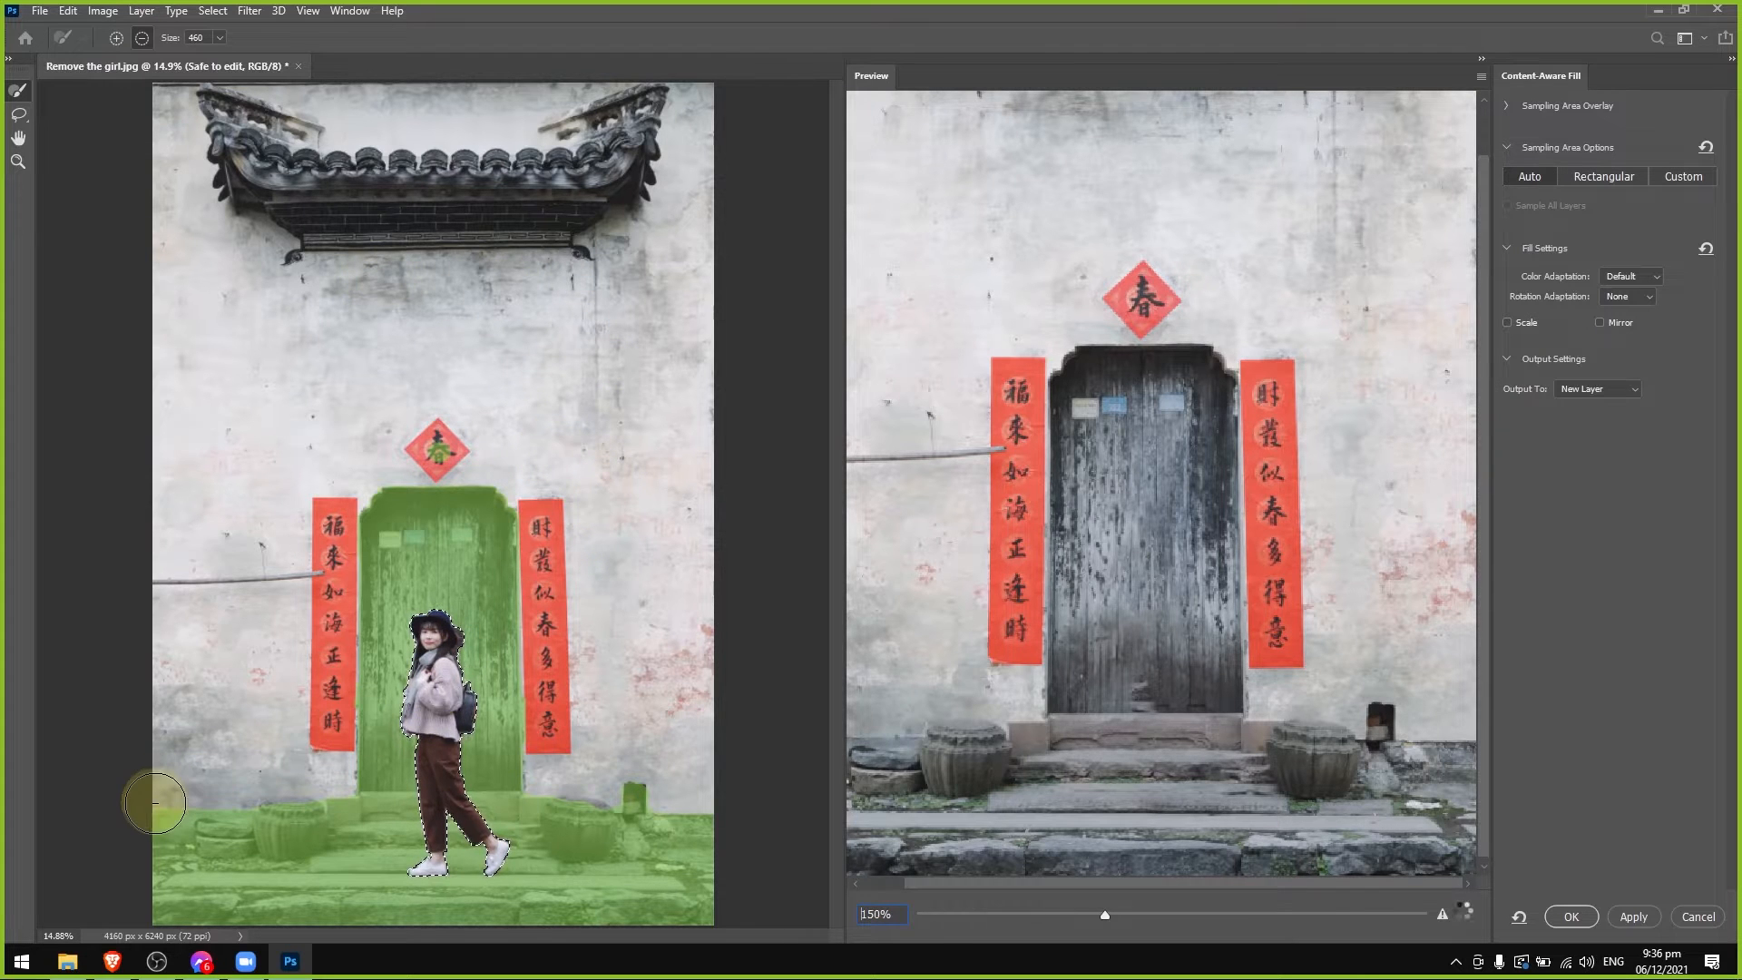
pyautogui.moveTo(157, 809)
pyautogui.mouseDown()
pyautogui.moveTo(151, 913)
pyautogui.moveTo(715, 899)
pyautogui.mouseUp()
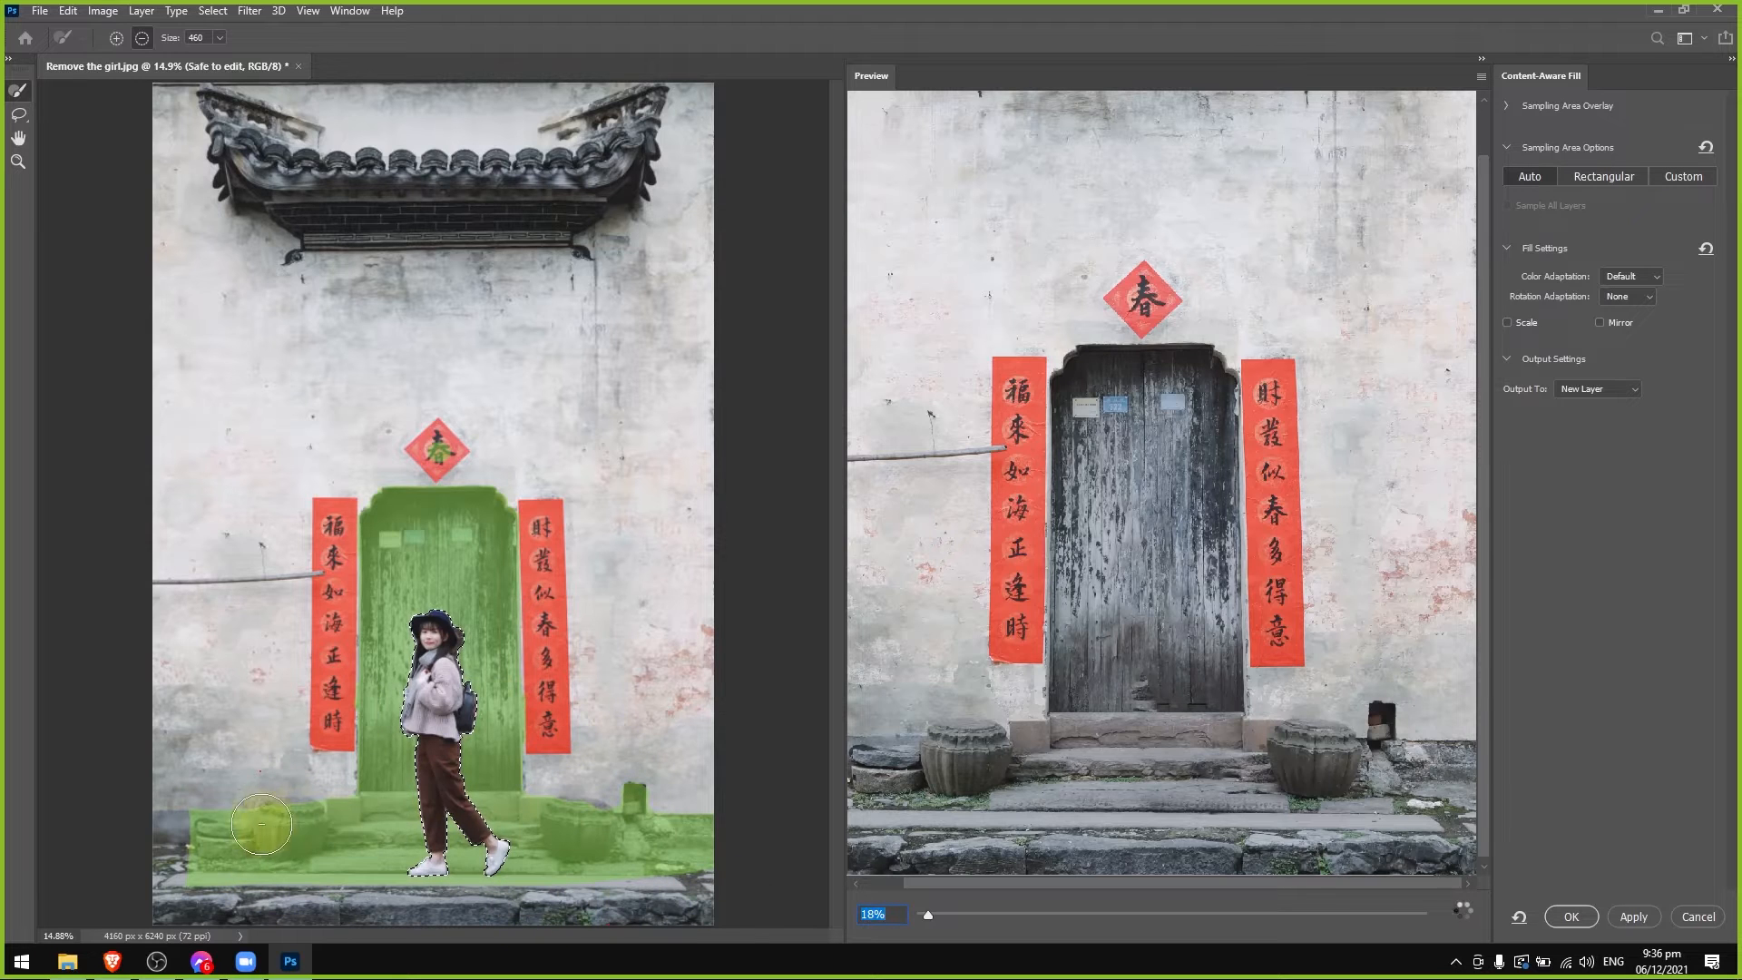
pyautogui.moveTo(264, 830)
pyautogui.mouseDown()
pyautogui.moveTo(175, 851)
pyautogui.moveTo(245, 869)
pyautogui.moveTo(744, 849)
pyautogui.mouseUp()
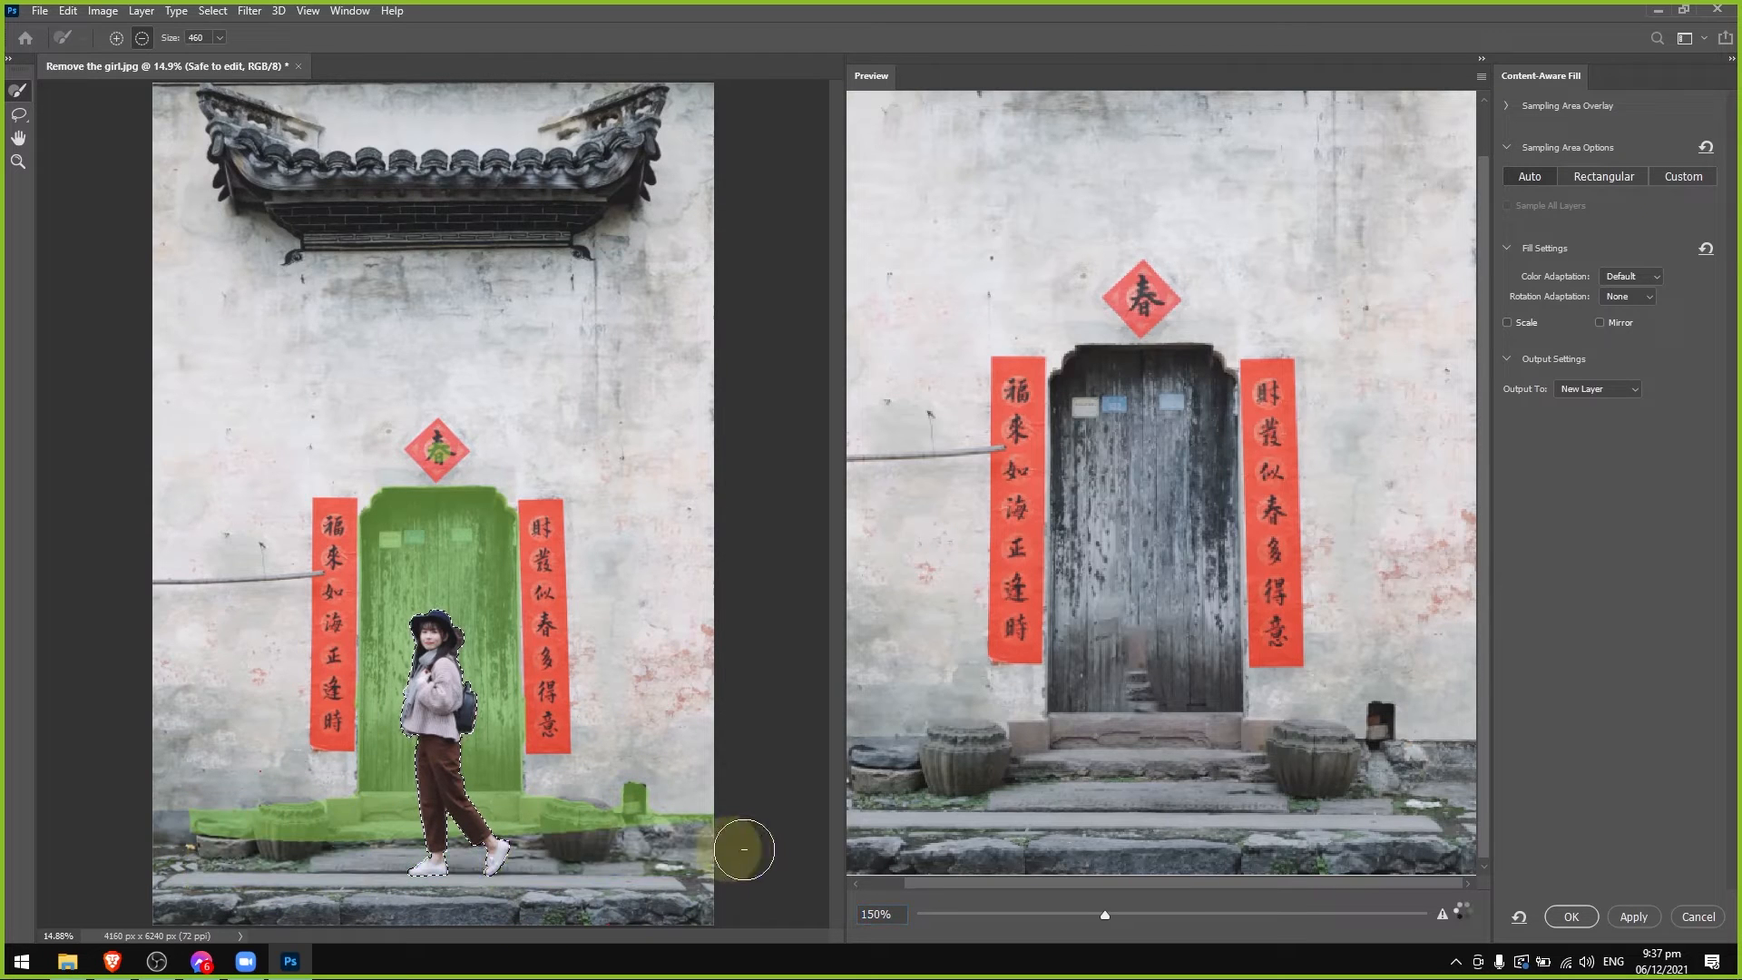
pyautogui.moveTo(148, 820)
pyautogui.mouseDown()
pyautogui.moveTo(740, 820)
pyautogui.moveTo(617, 746)
pyautogui.mouseUp()
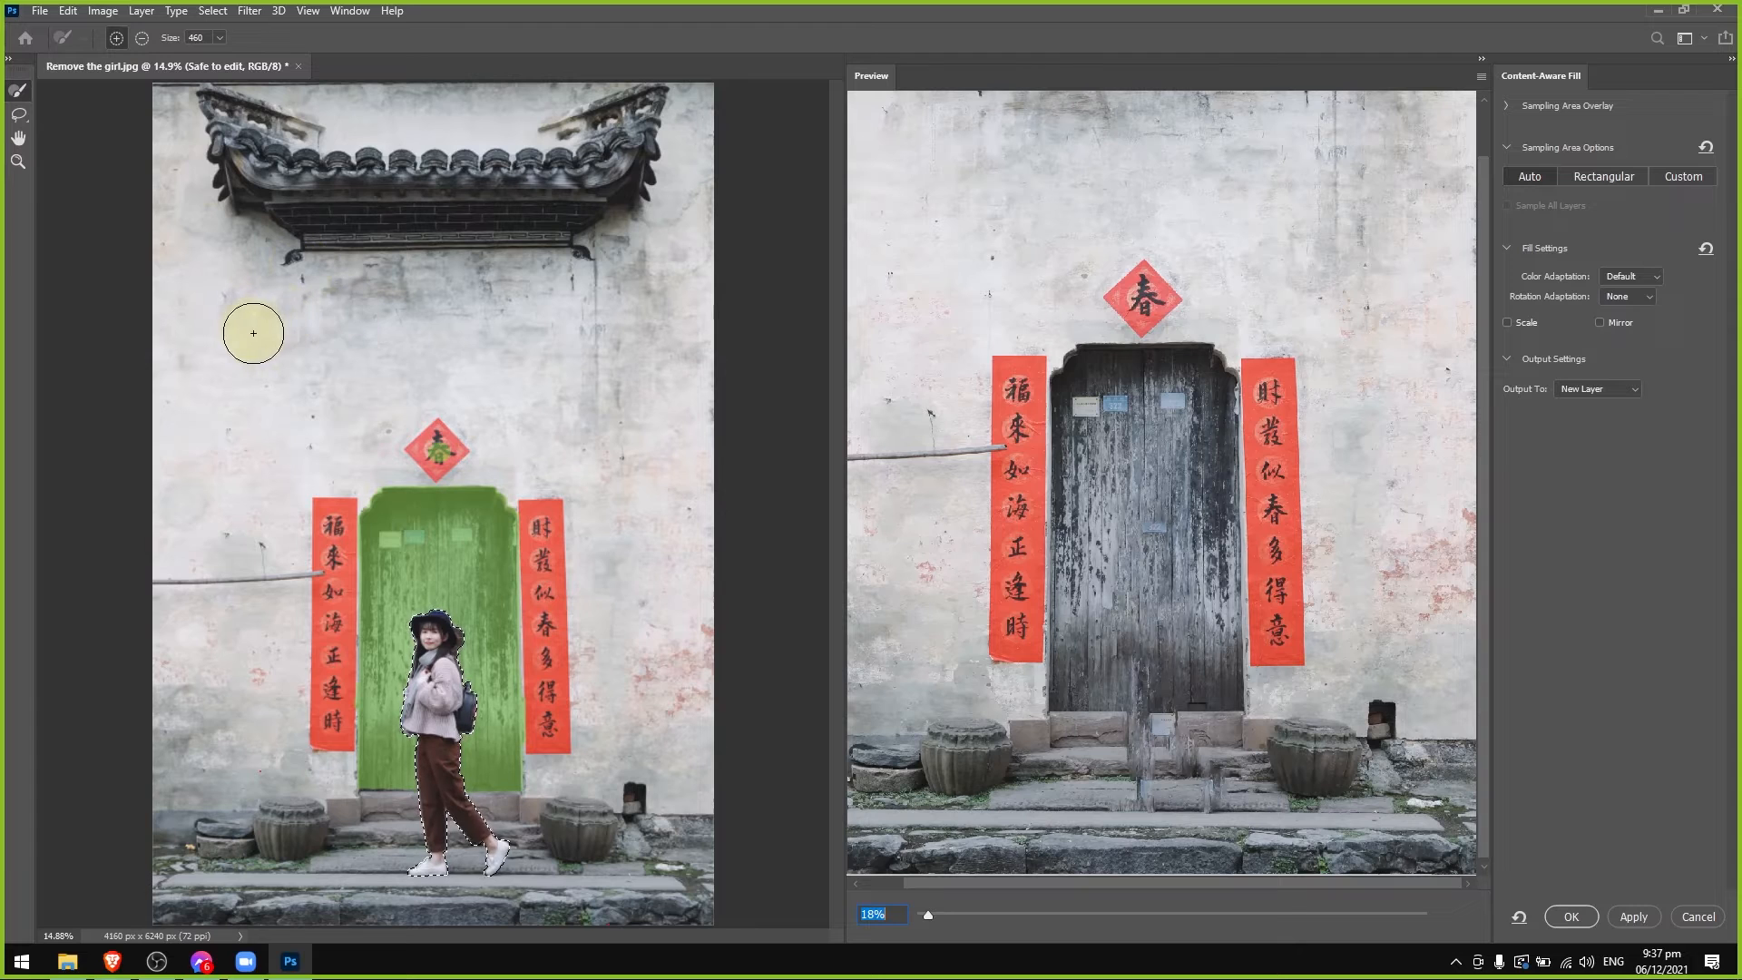
# Add a wide band of plain wall below the roof to the sampling area and subtract the diamond sign and door.
pyautogui.moveTo(253, 333); pyautogui.dragTo(682, 328)
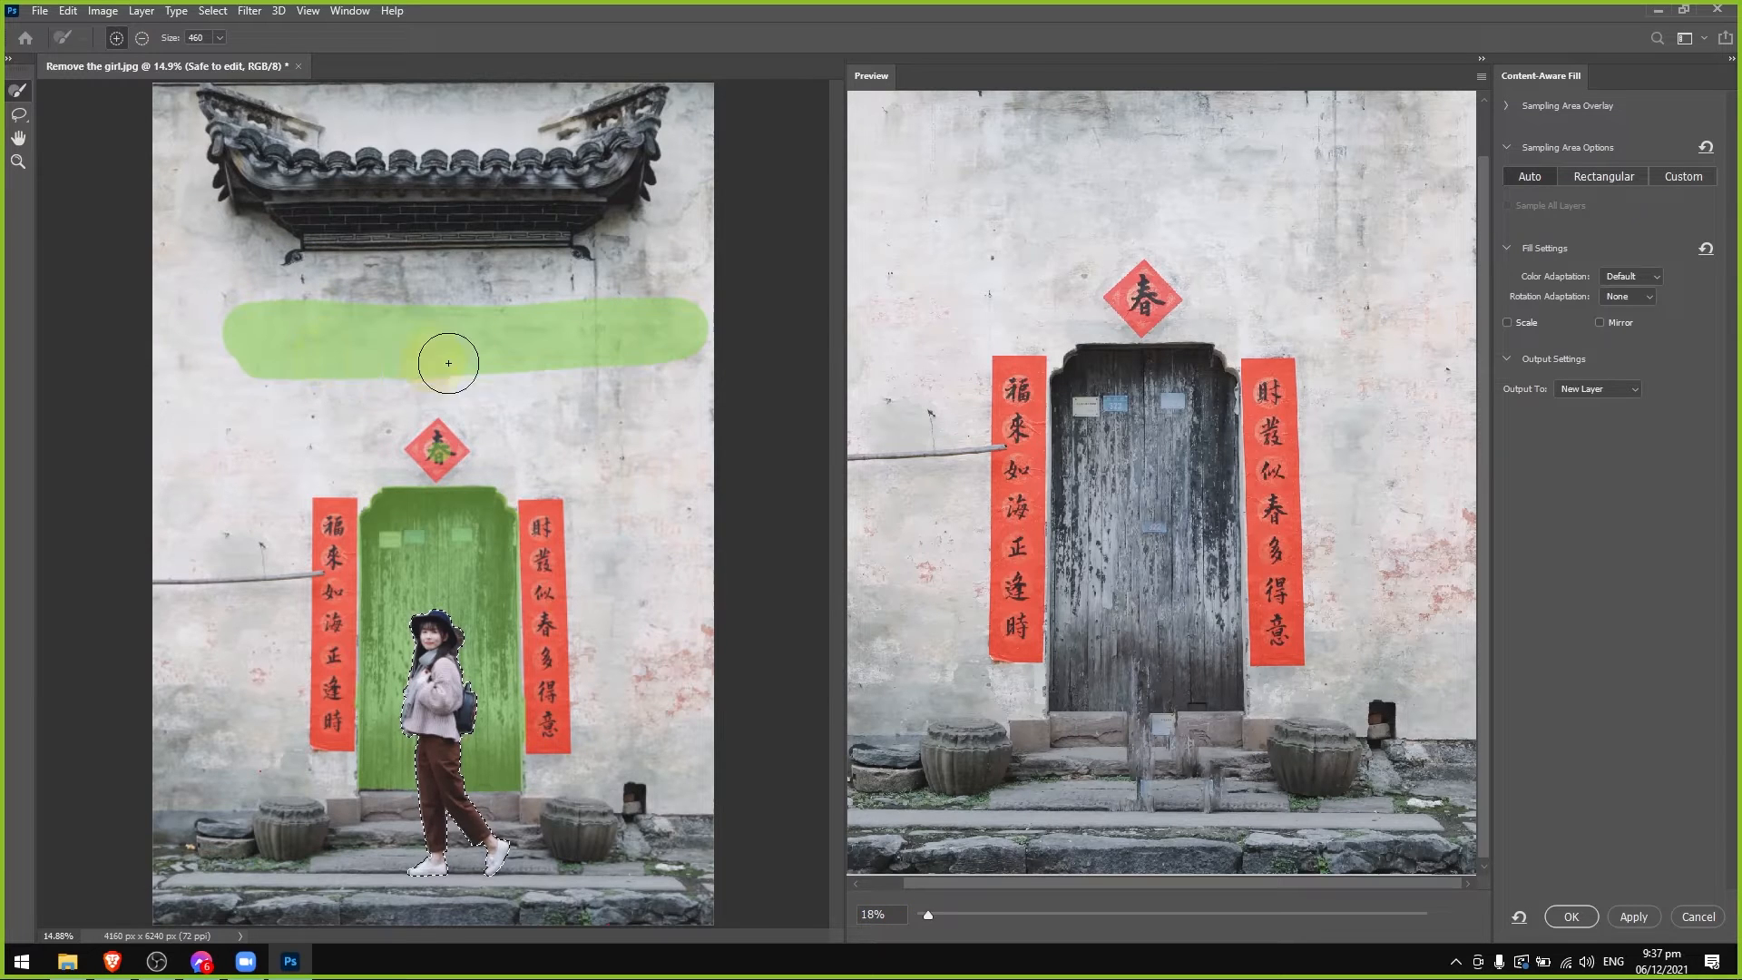
pyautogui.moveTo(448, 363); pyautogui.dragTo(653, 345)
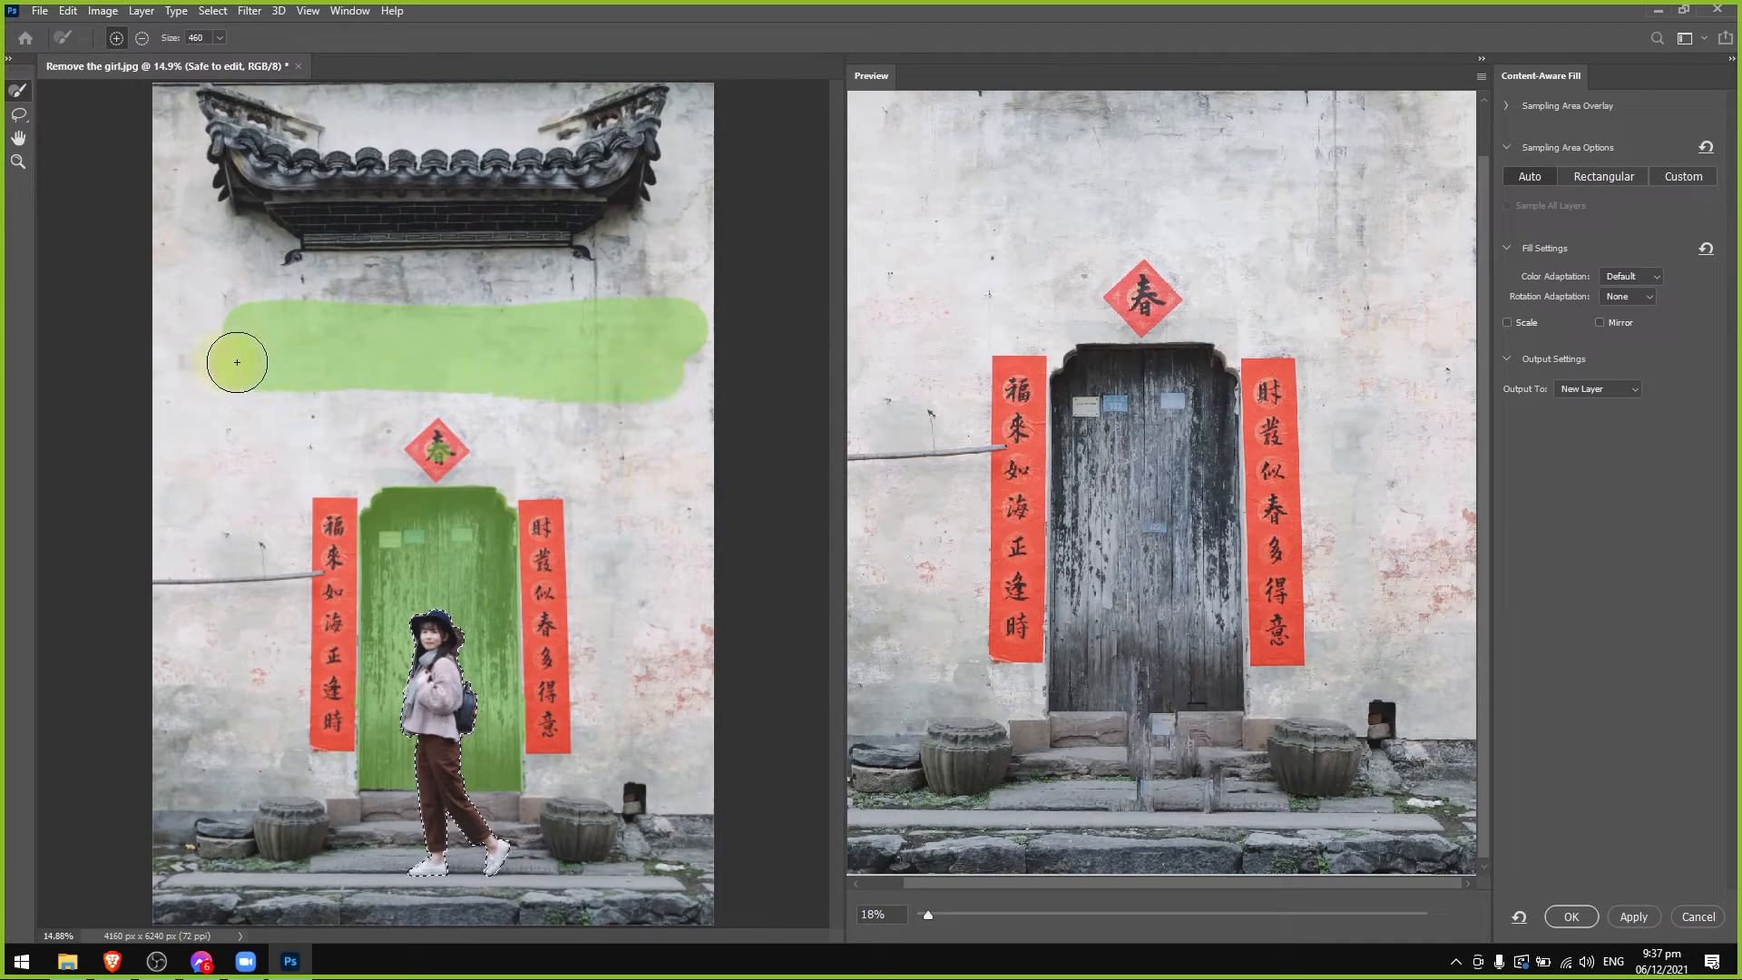
pyautogui.moveTo(293, 302); pyautogui.dragTo(206, 326)
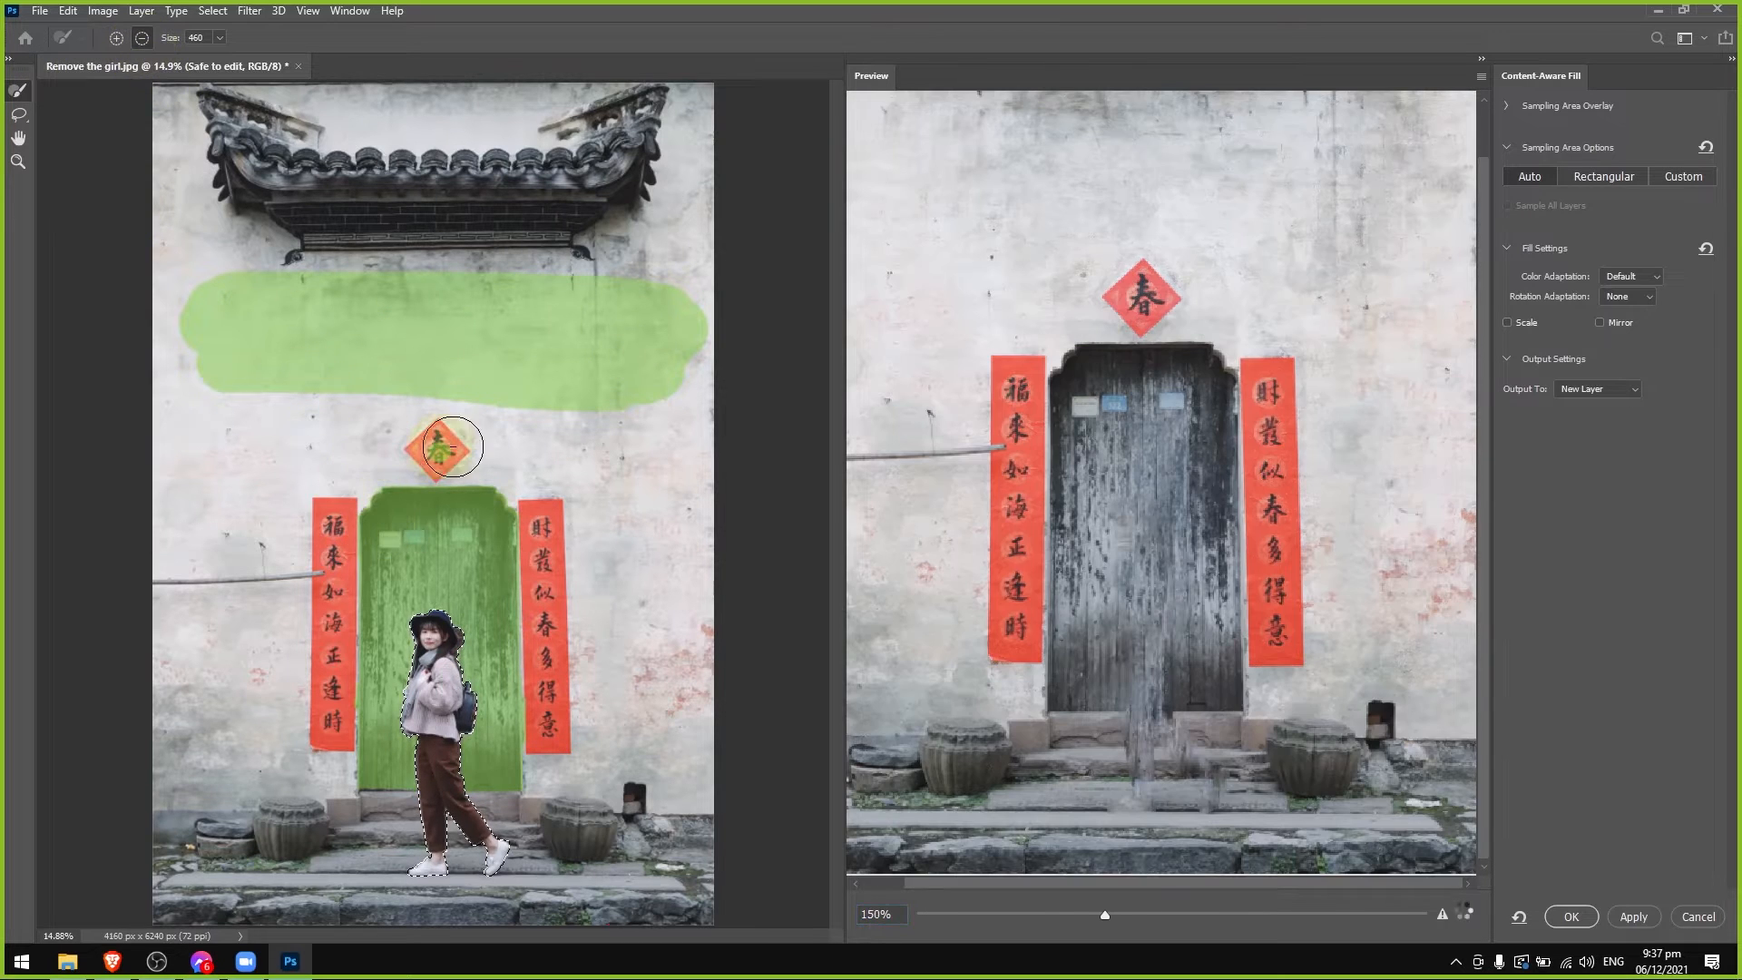
pyautogui.moveTo(453, 446)
pyautogui.mouseDown()
pyautogui.moveTo(482, 500)
pyautogui.moveTo(419, 511)
pyautogui.moveTo(504, 532)
pyautogui.moveTo(342, 559)
pyautogui.moveTo(573, 587)
pyautogui.mouseUp()
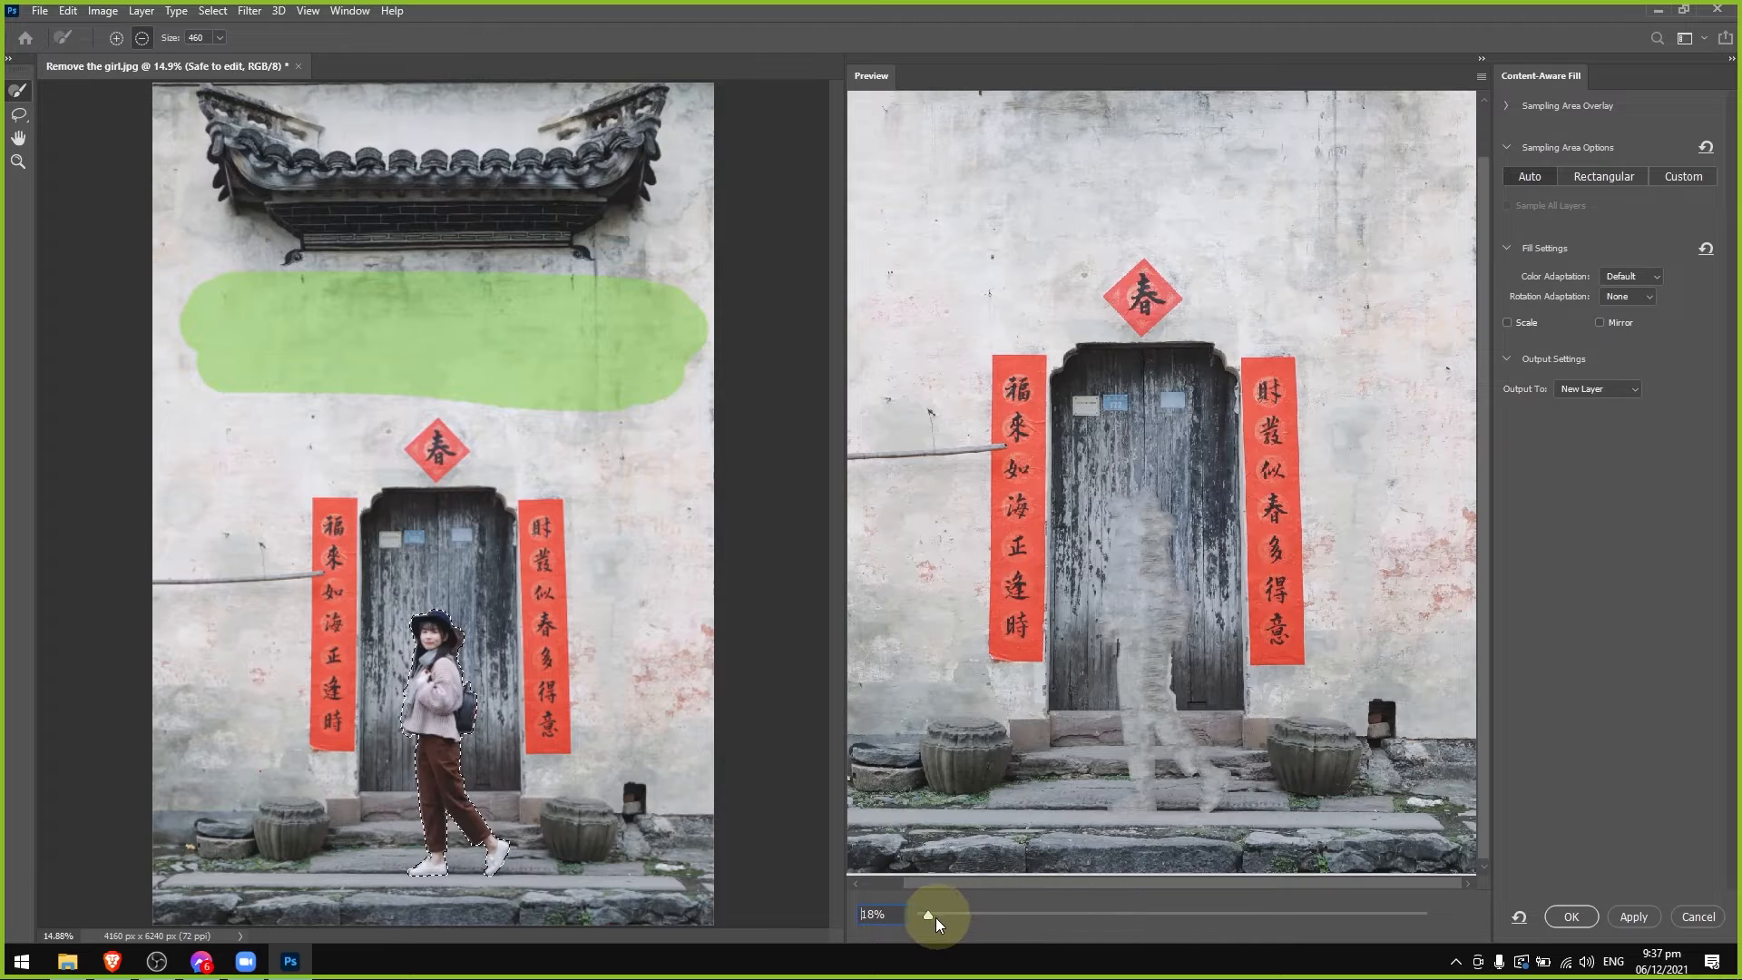
# Examine how the wall-sampled fill looks in the preview over the door, doorstep and stone steps.
pyautogui.moveTo(928, 917); pyautogui.dragTo(979, 915)
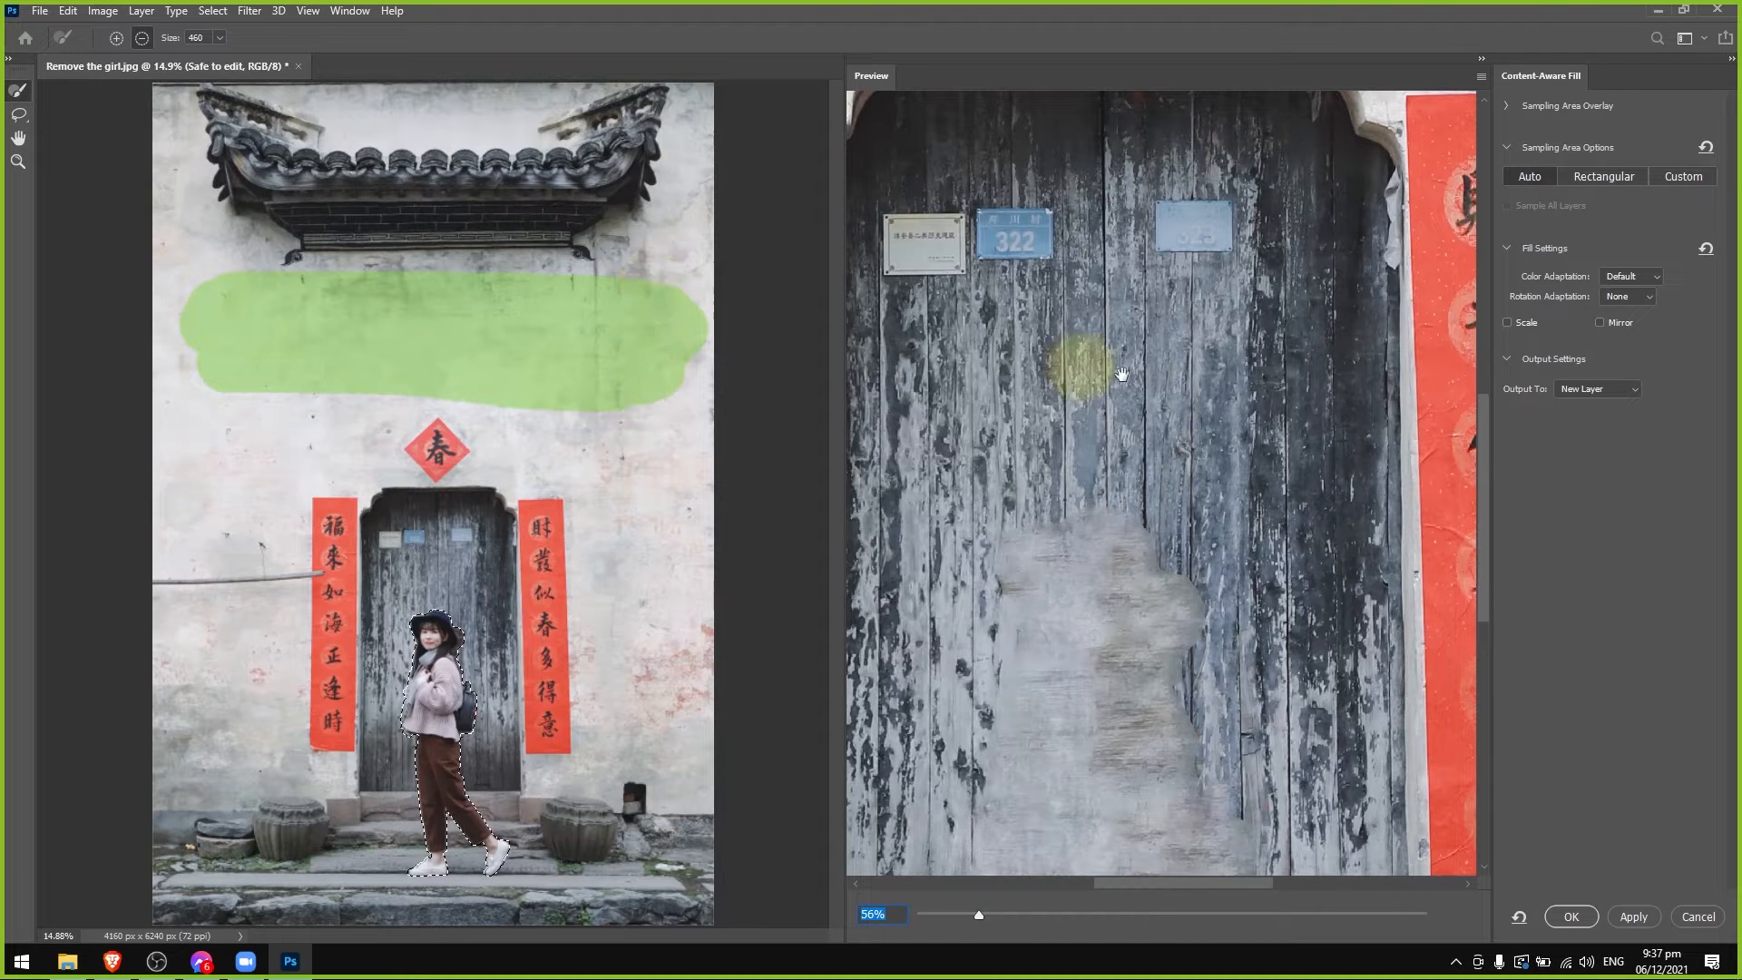
pyautogui.moveTo(1484, 432); pyautogui.dragTo(1485, 468)
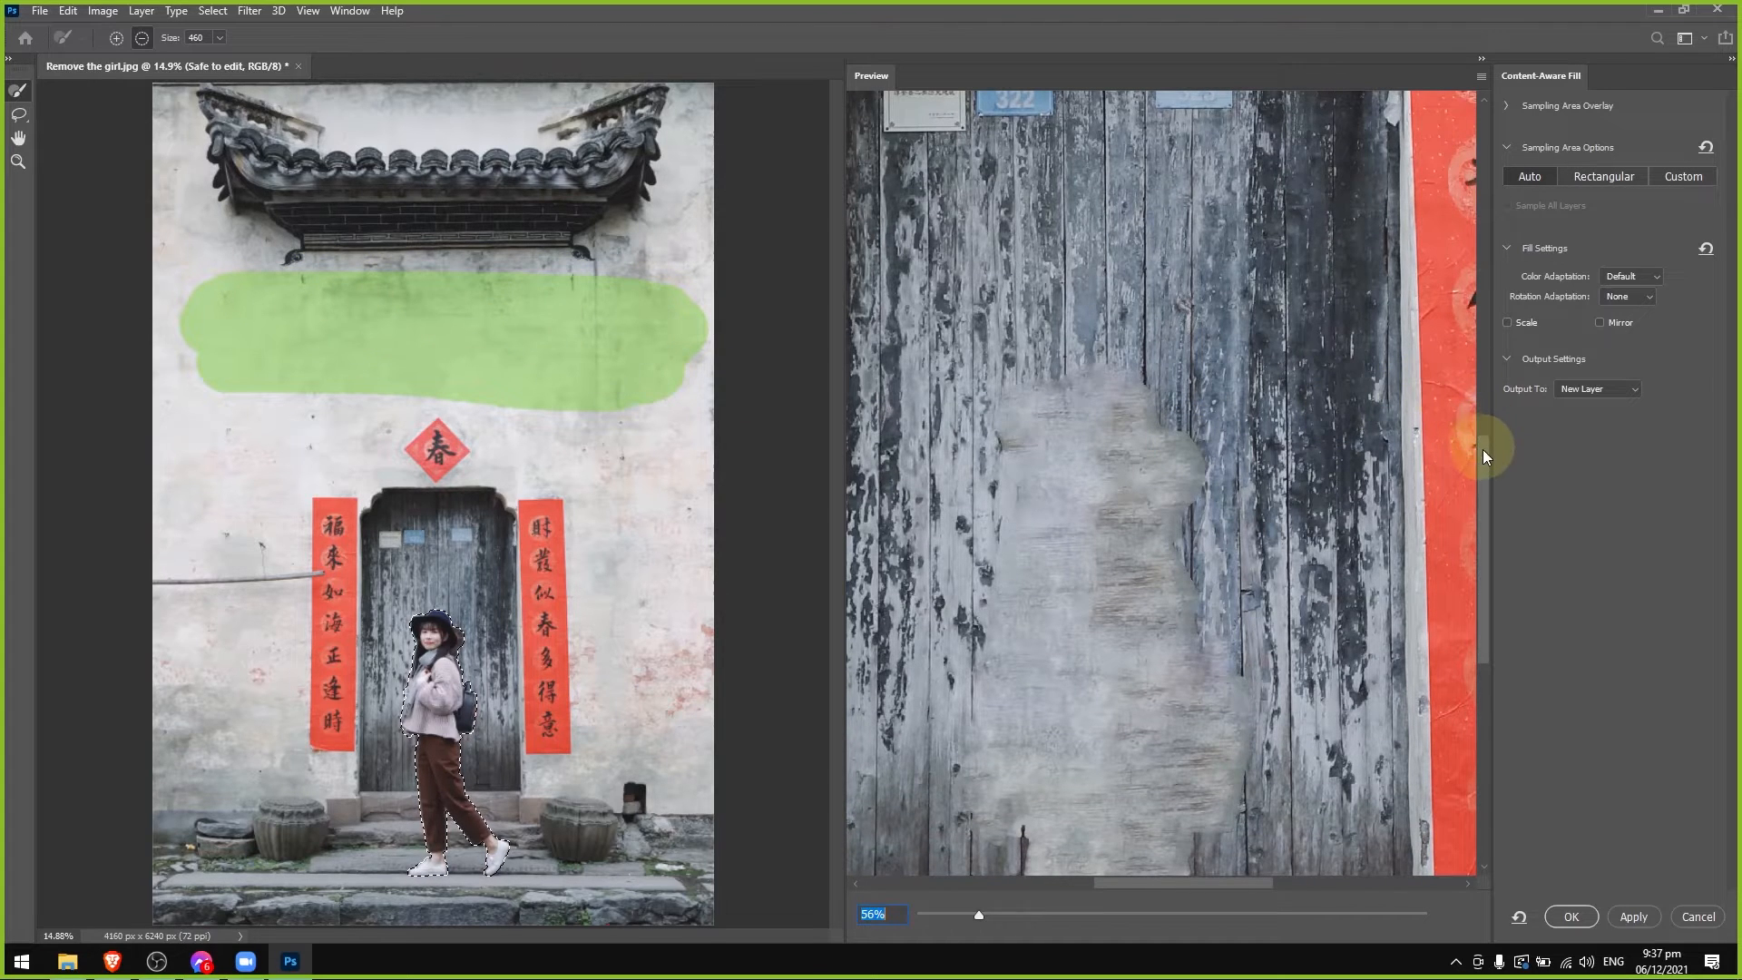
pyautogui.moveTo(1483, 449); pyautogui.dragTo(1438, 500)
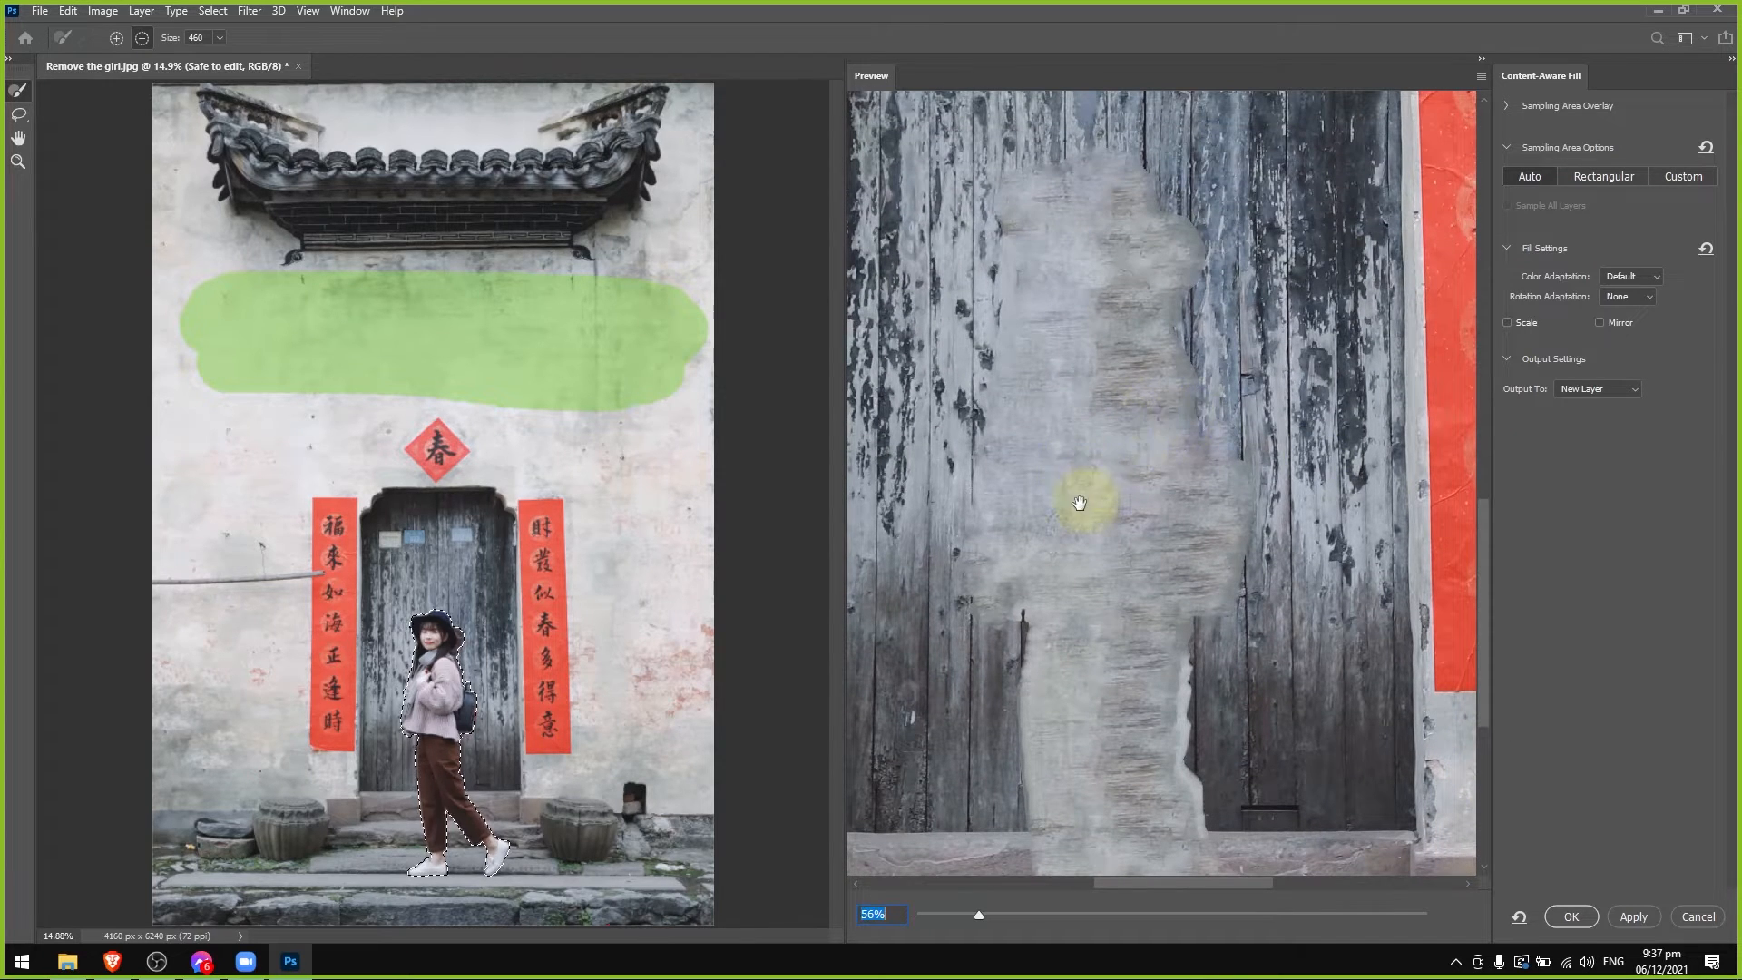
pyautogui.scroll(-5, 1119, 648)
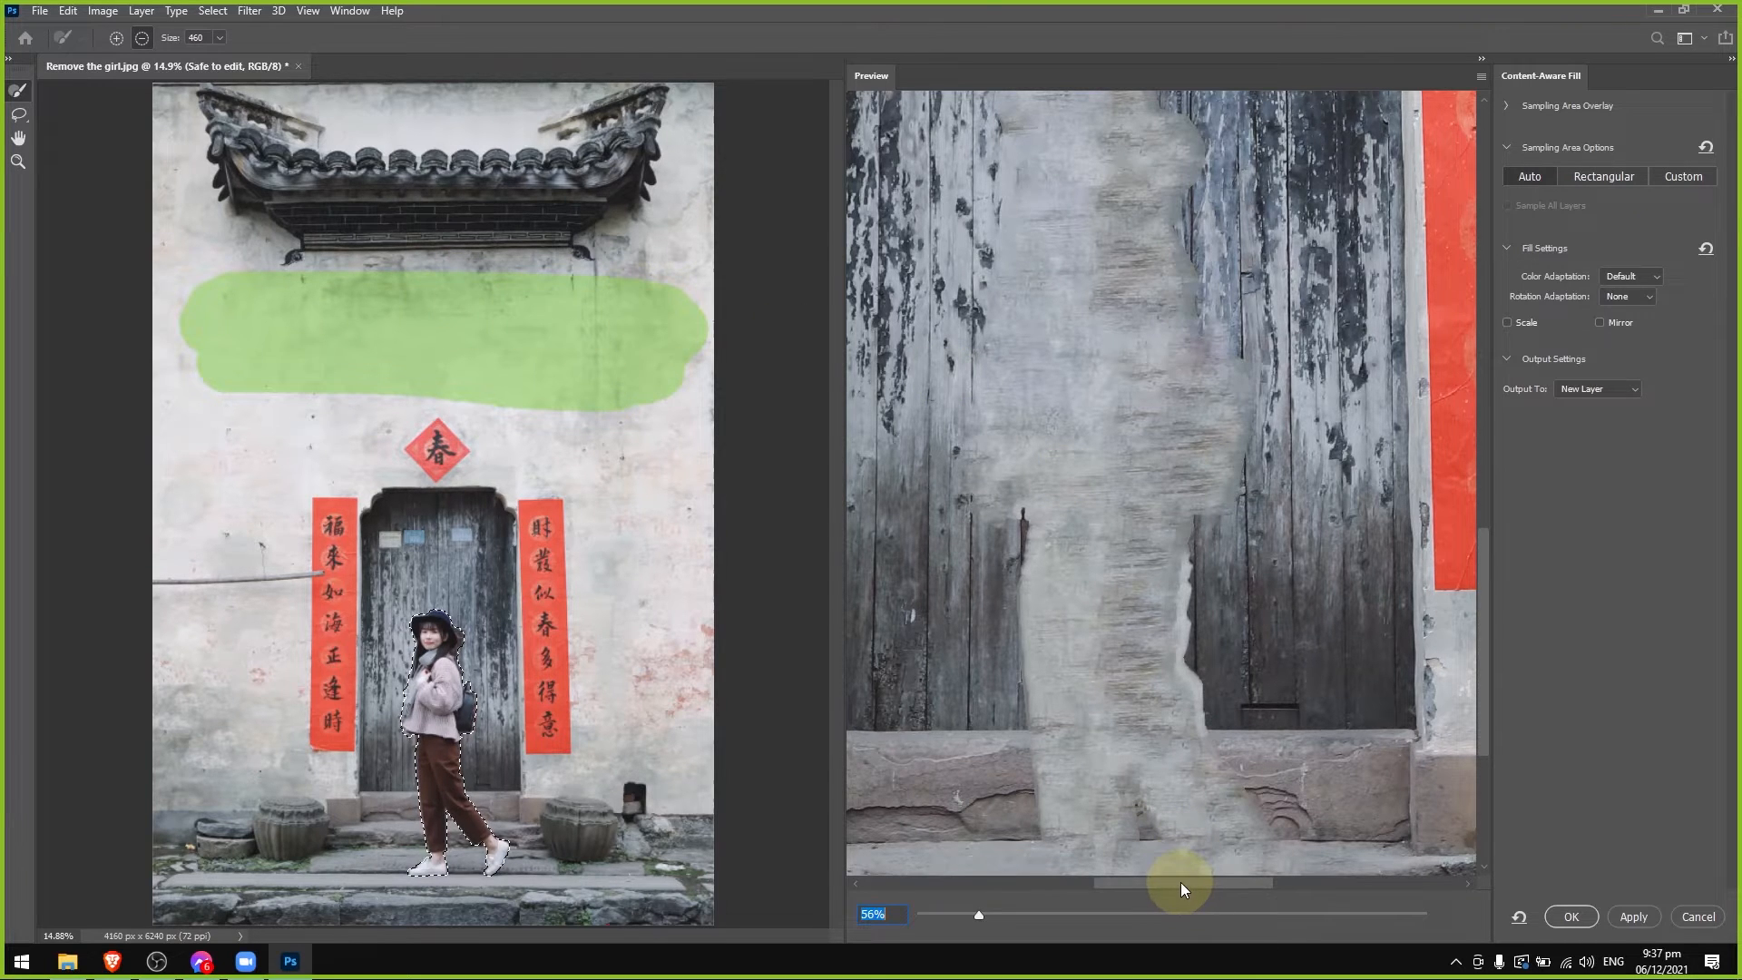
pyautogui.moveTo(1182, 884); pyautogui.dragTo(1162, 882)
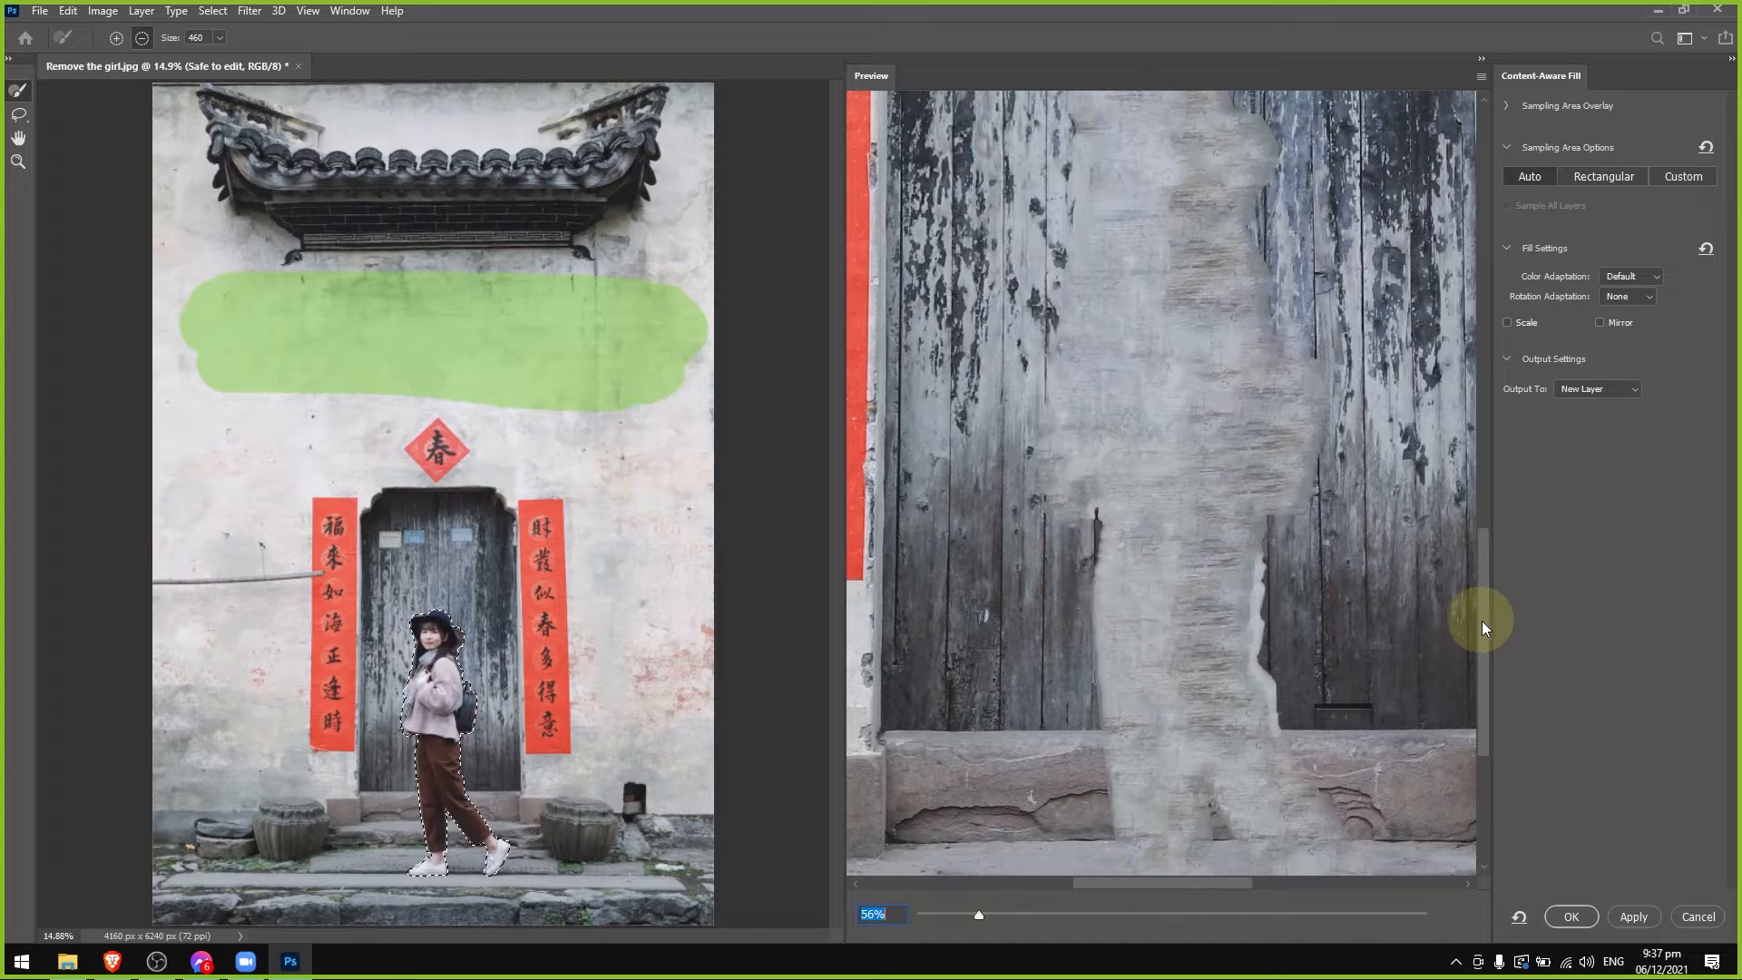
pyautogui.moveTo(979, 915); pyautogui.dragTo(959, 915)
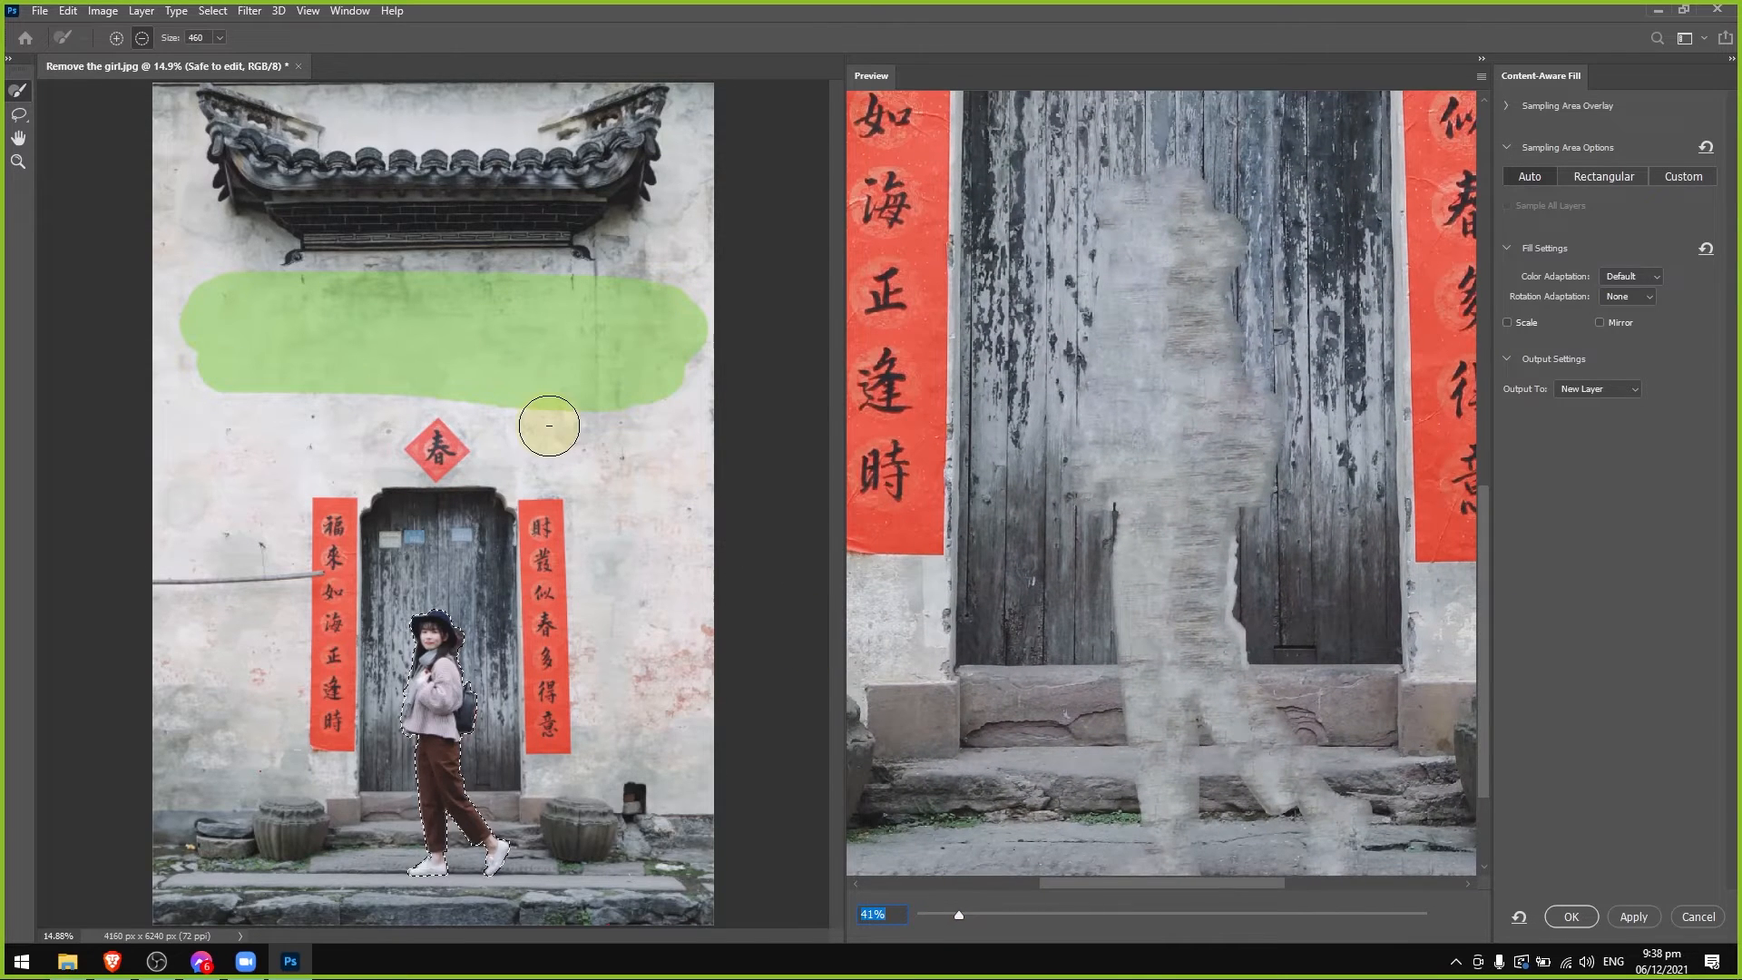
pyautogui.scroll(-1, 549, 424)
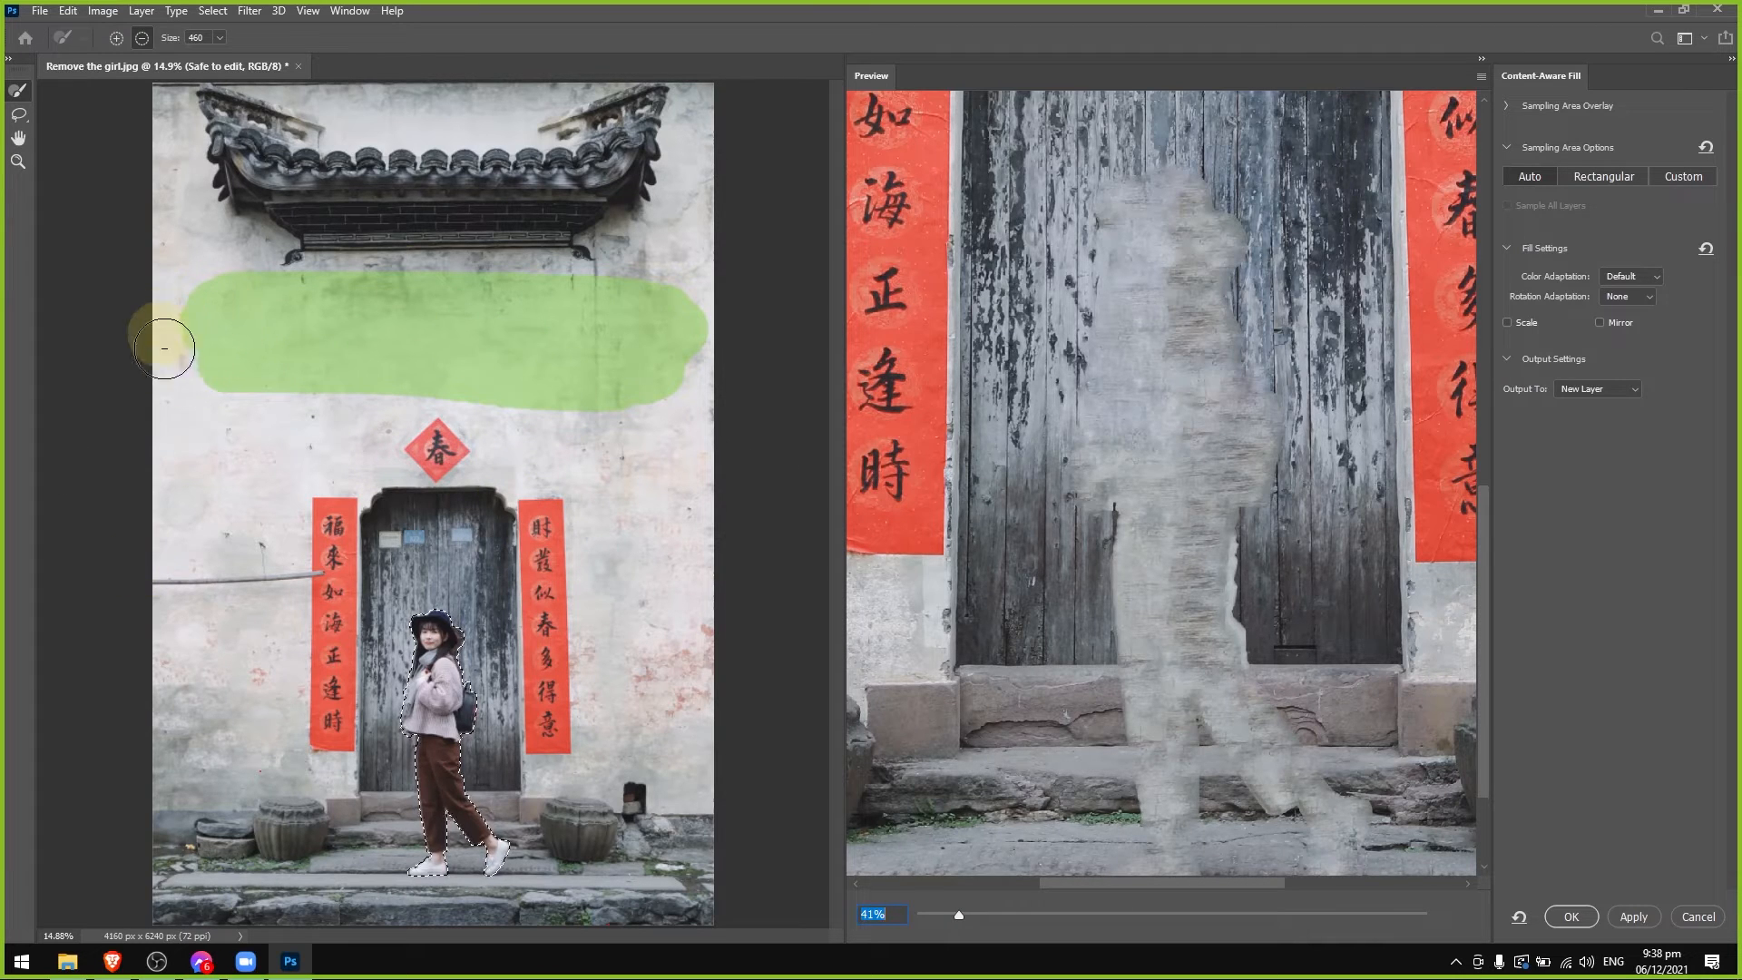
# Subtract the lower strip of the painted wall band from the sampling area.
pyautogui.moveTo(164, 348); pyautogui.dragTo(674, 402)
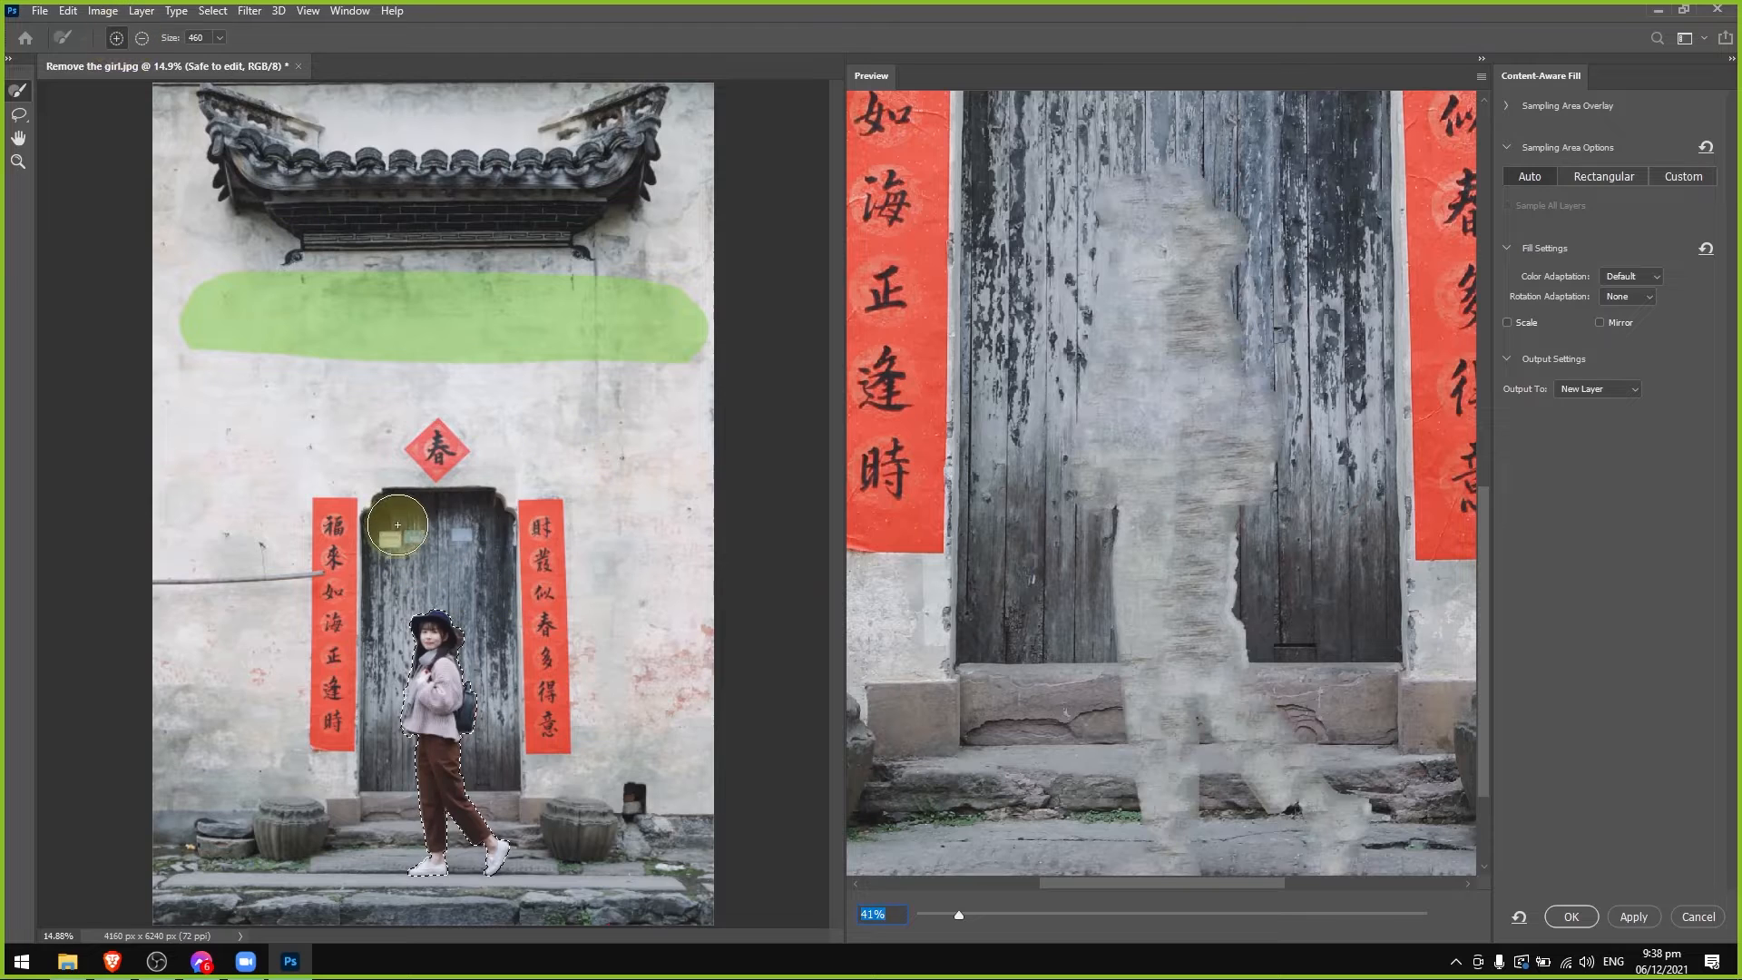
# Add the whole wooden door inside its frame to the sampling area with the size 460 brush.
pyautogui.moveTo(394, 519); pyautogui.dragTo(474, 517)
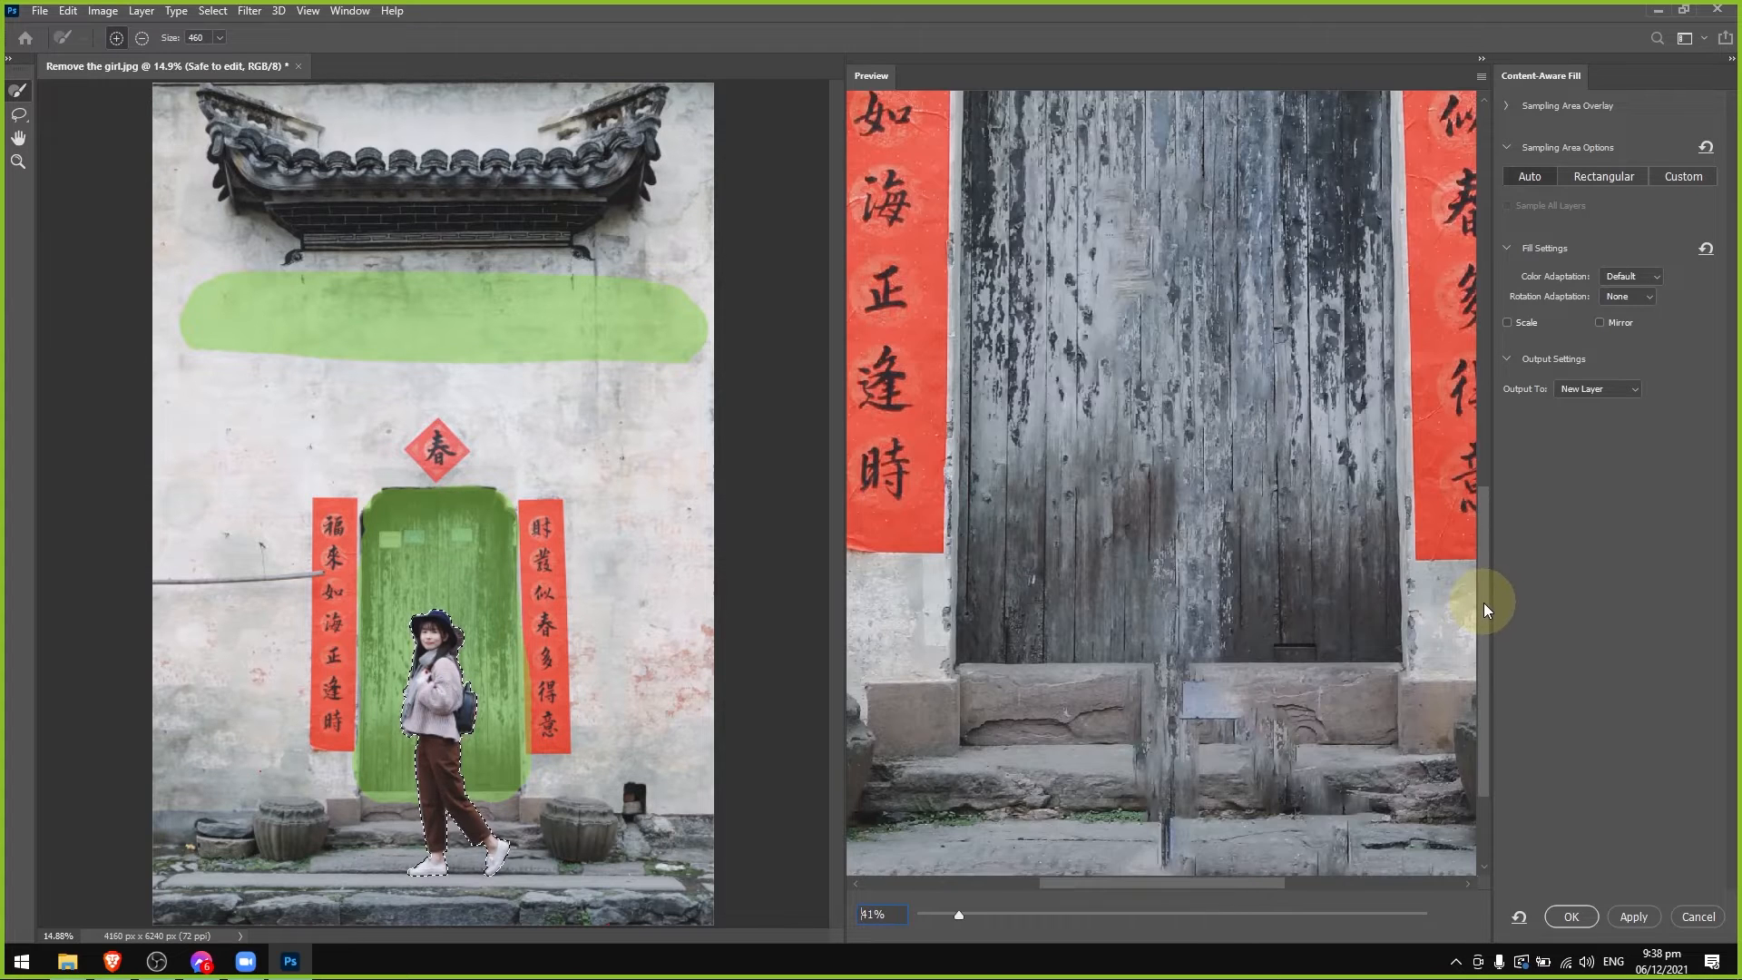
pyautogui.moveTo(1484, 603); pyautogui.dragTo(1469, 500)
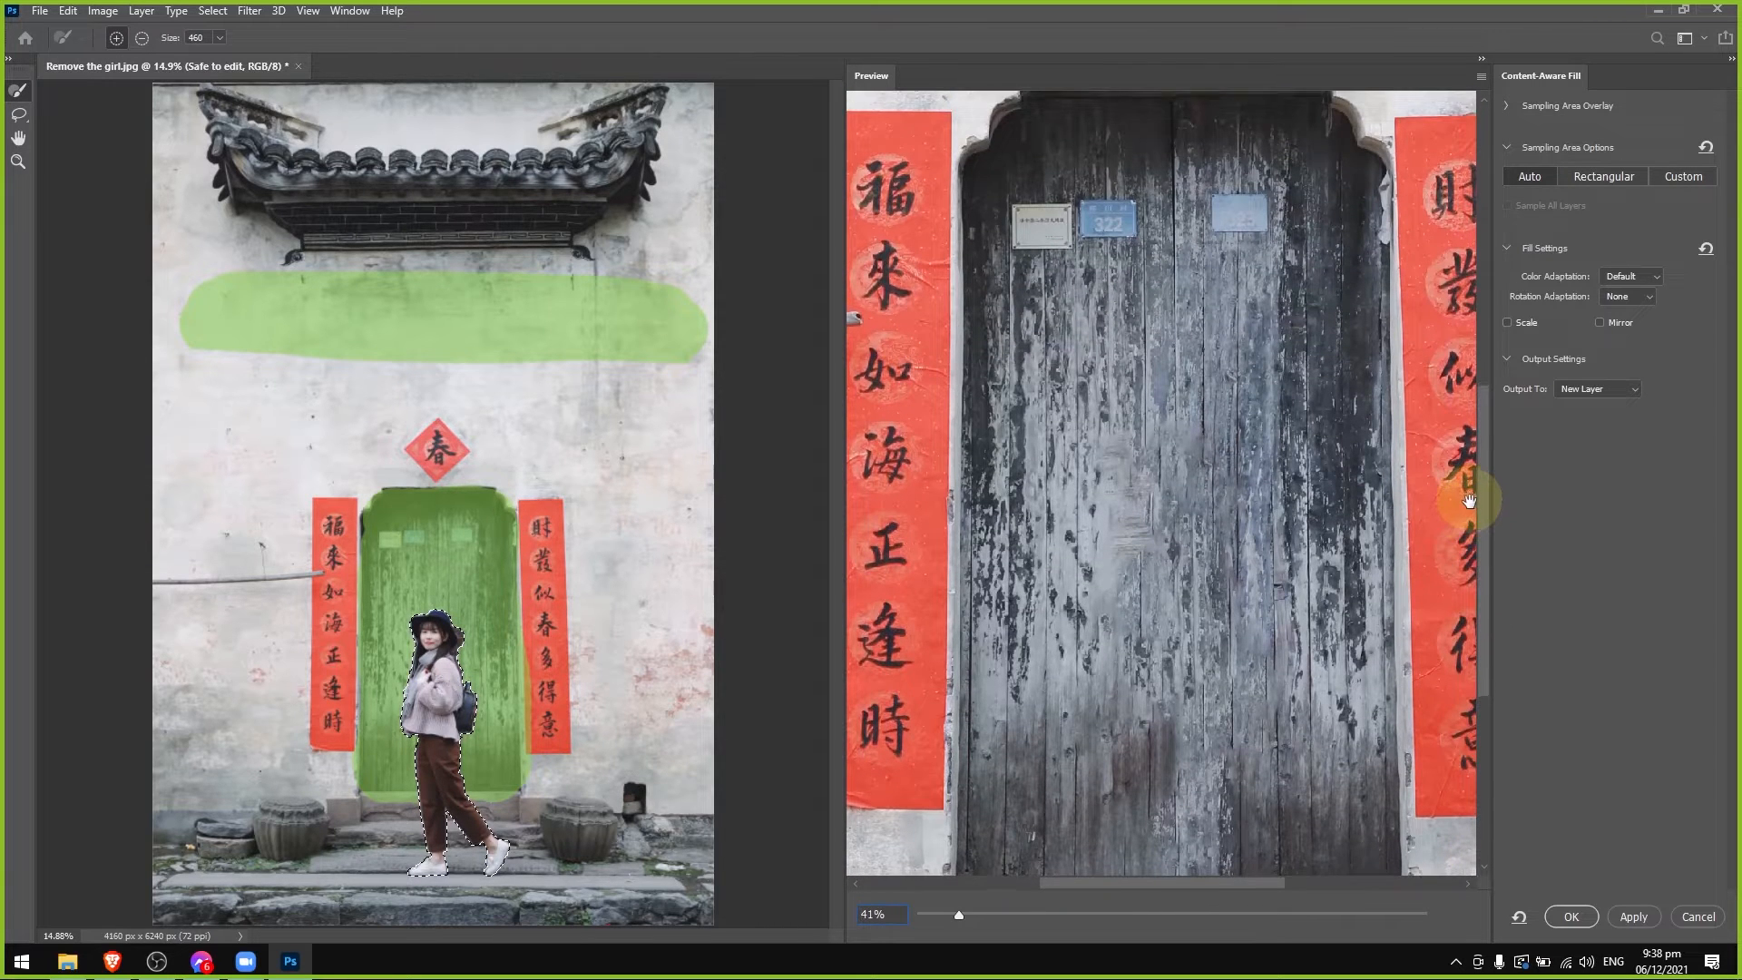
pyautogui.scroll(-3, 1469, 500)
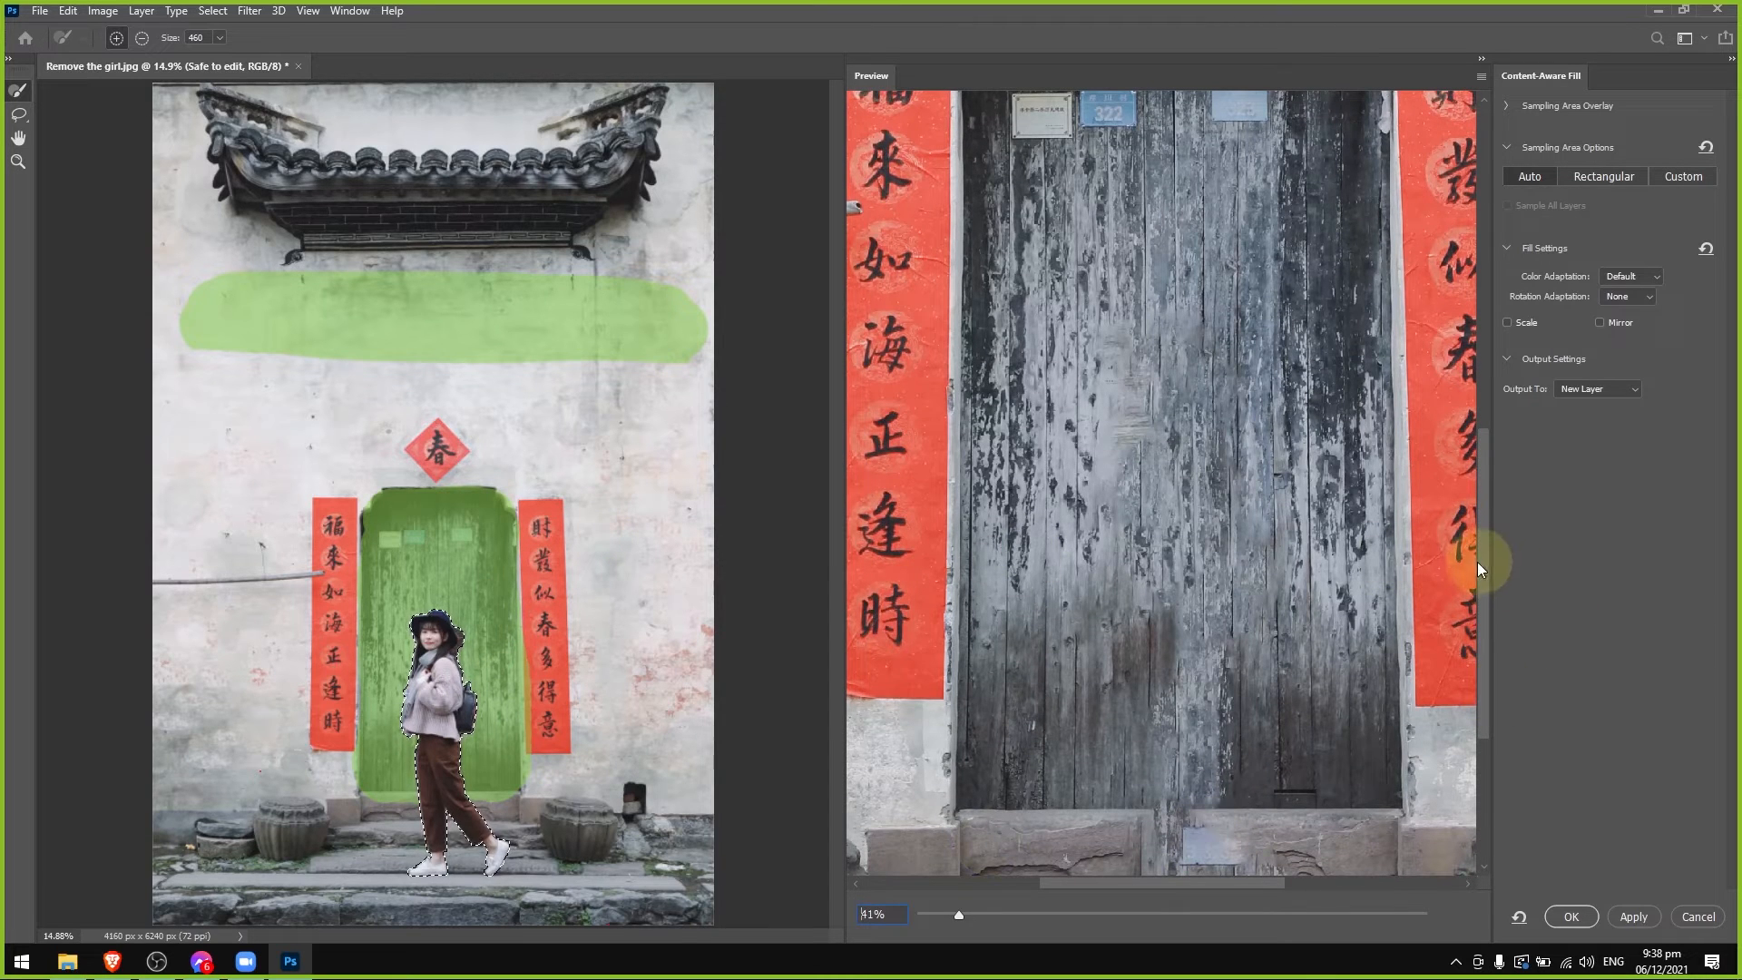
pyautogui.moveTo(1486, 556); pyautogui.dragTo(1486, 622)
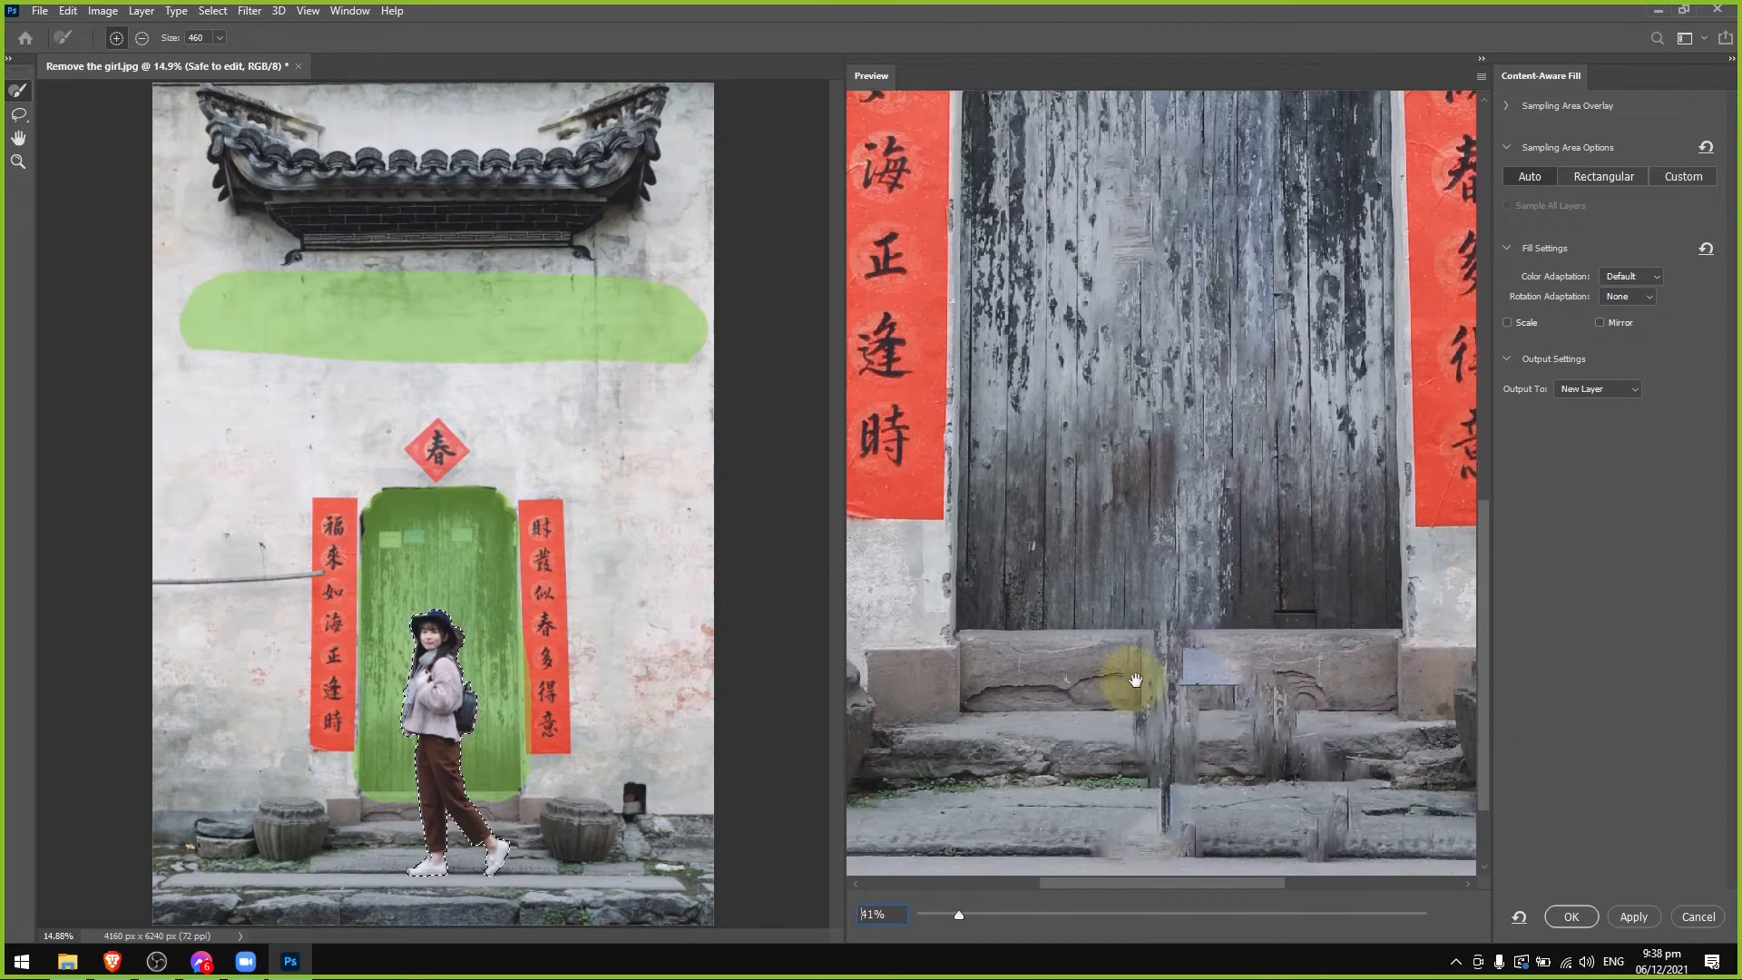
# Add the doorstep stone on both sides of the girl's legs to the sampling area with a size 83 brush.
pyautogui.click(18, 161)
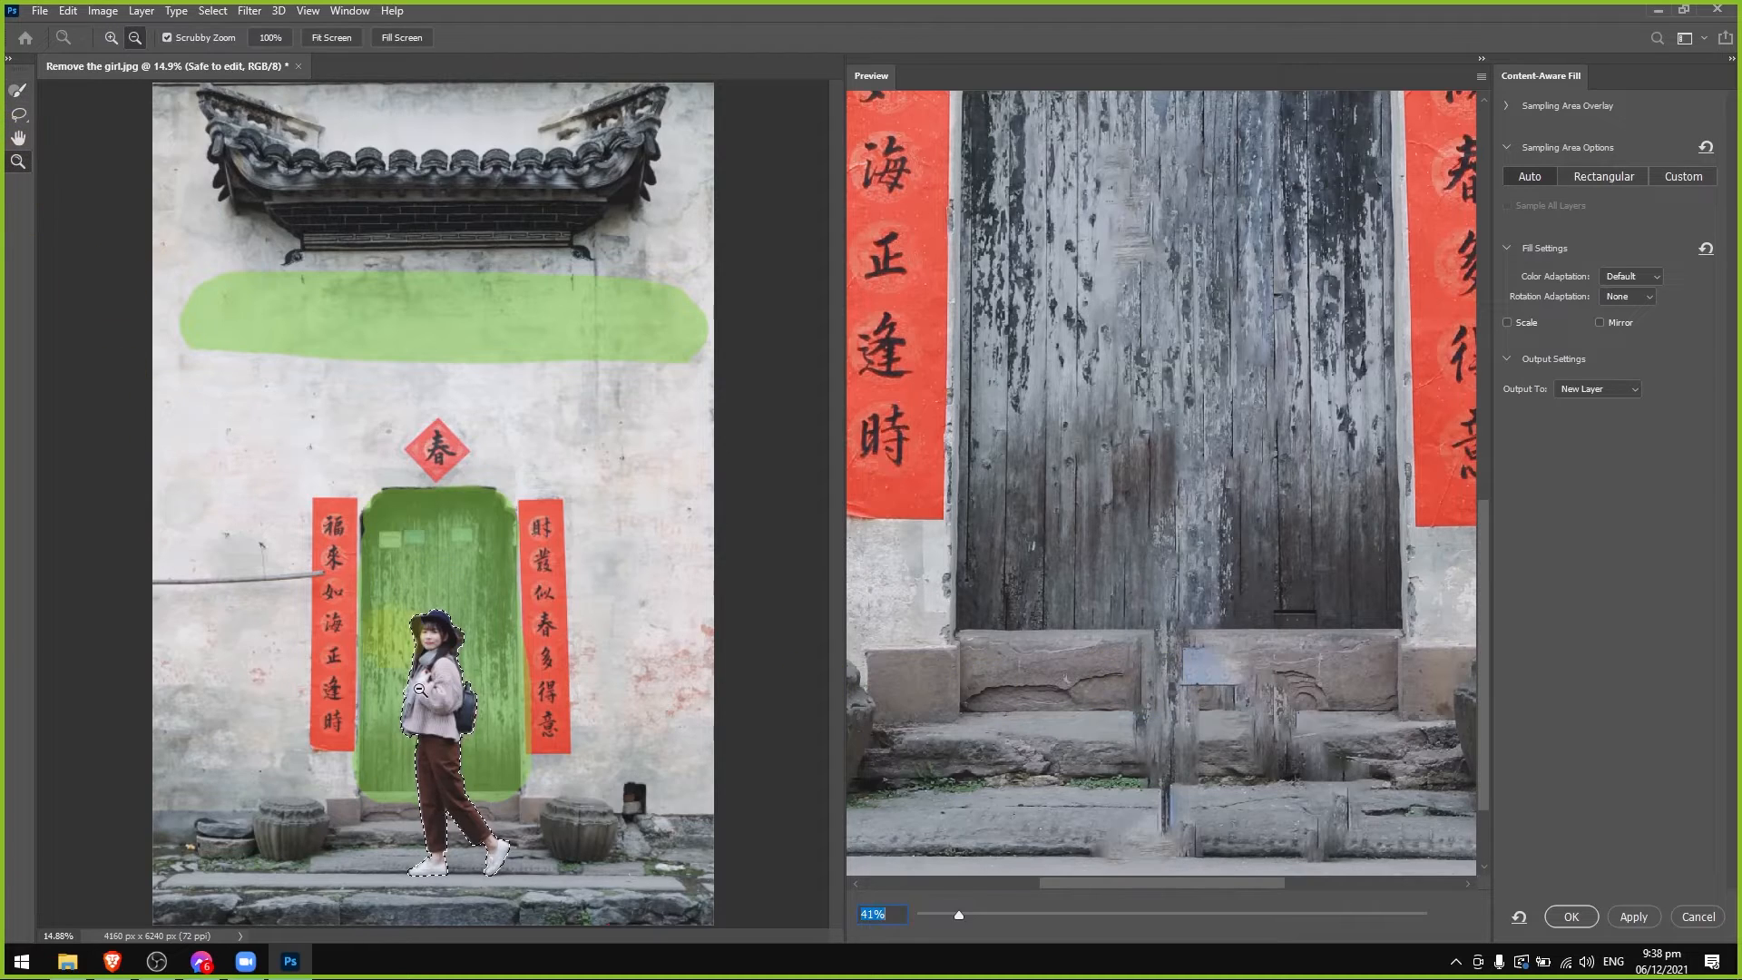
pyautogui.moveTo(397, 817); pyautogui.dragTo(517, 820)
pyautogui.moveTo(525, 936)
pyautogui.mouseDown()
pyautogui.moveTo(557, 937)
pyautogui.moveTo(534, 938)
pyautogui.mouseUp()
pyautogui.click(19, 90)
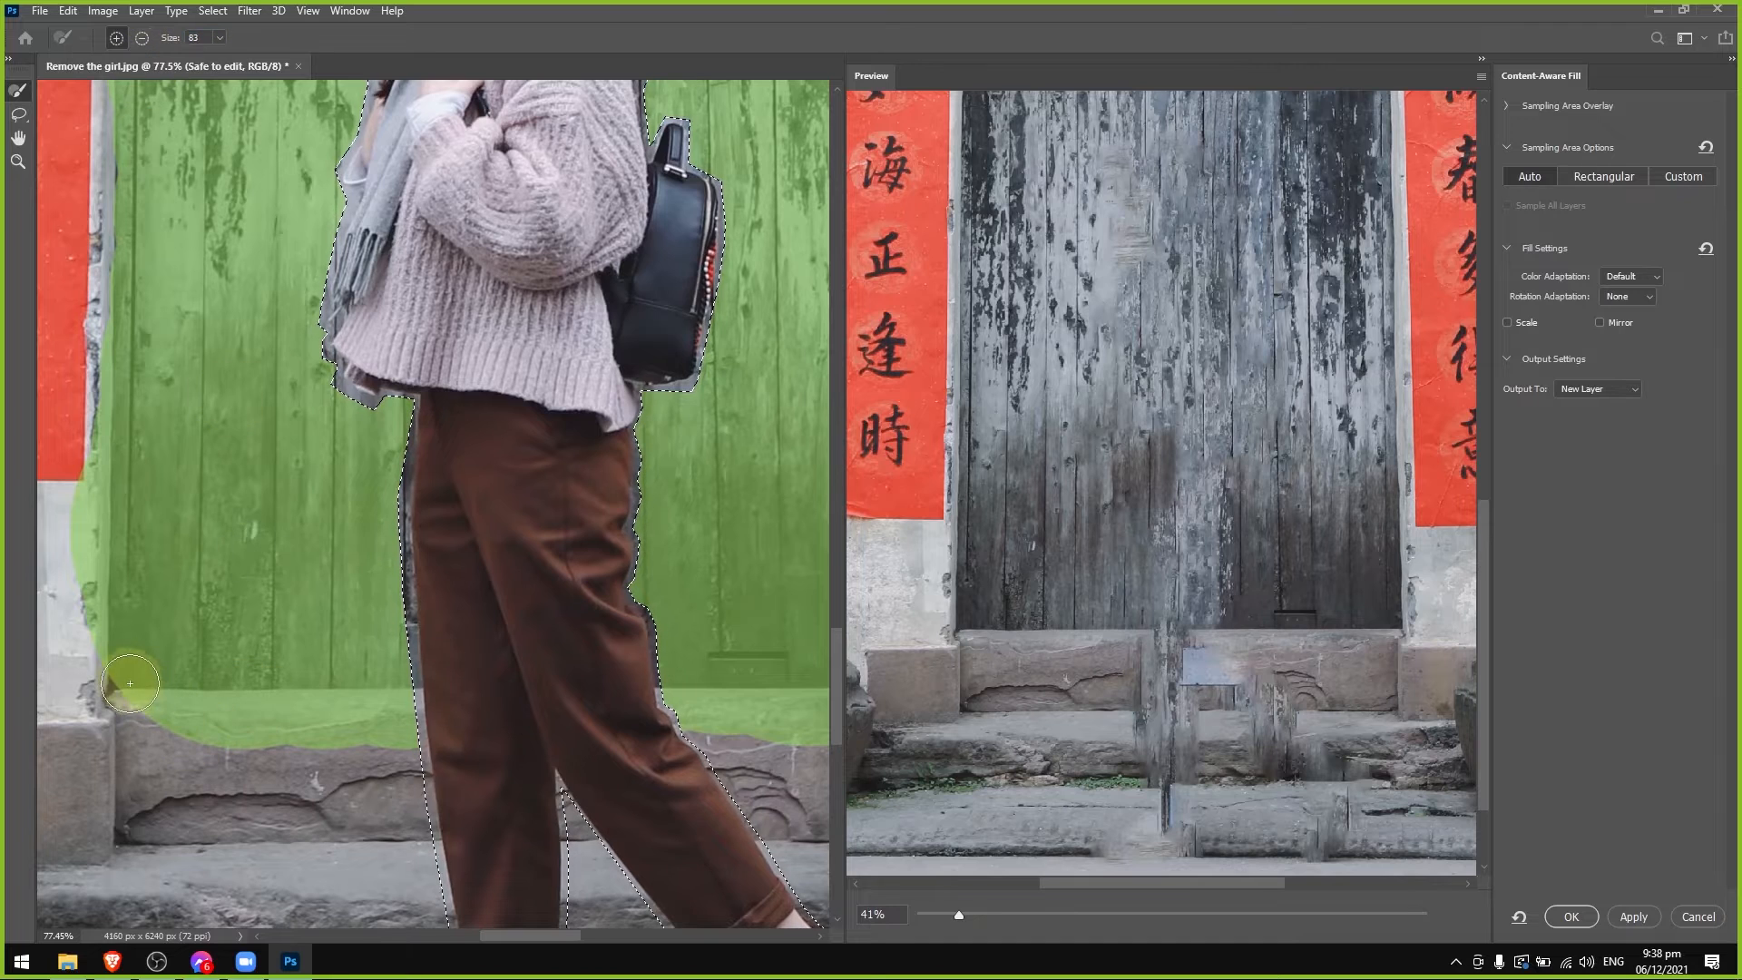
pyautogui.moveTo(136, 694)
pyautogui.mouseDown()
pyautogui.moveTo(135, 838)
pyautogui.moveTo(429, 824)
pyautogui.mouseUp()
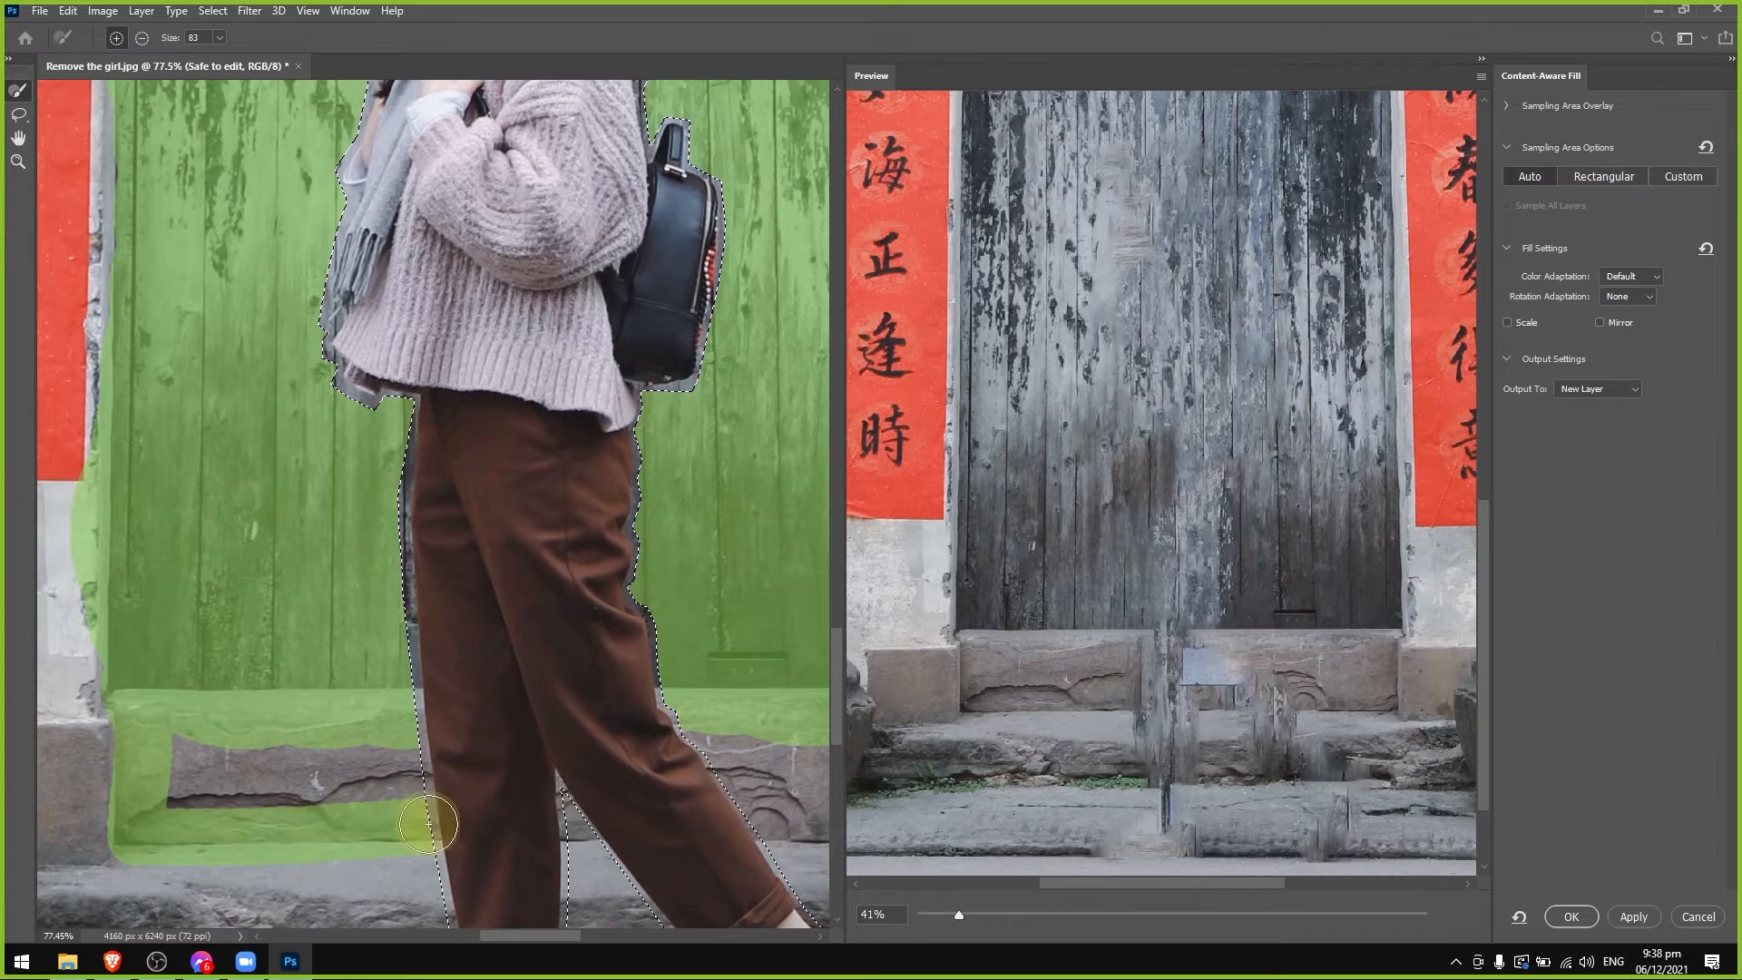
pyautogui.moveTo(420, 748)
pyautogui.mouseDown()
pyautogui.moveTo(221, 770)
pyautogui.moveTo(167, 757)
pyautogui.moveTo(215, 738)
pyautogui.moveTo(308, 787)
pyautogui.moveTo(423, 781)
pyautogui.moveTo(180, 802)
pyautogui.mouseUp()
pyautogui.scroll(3, 1200, 673)
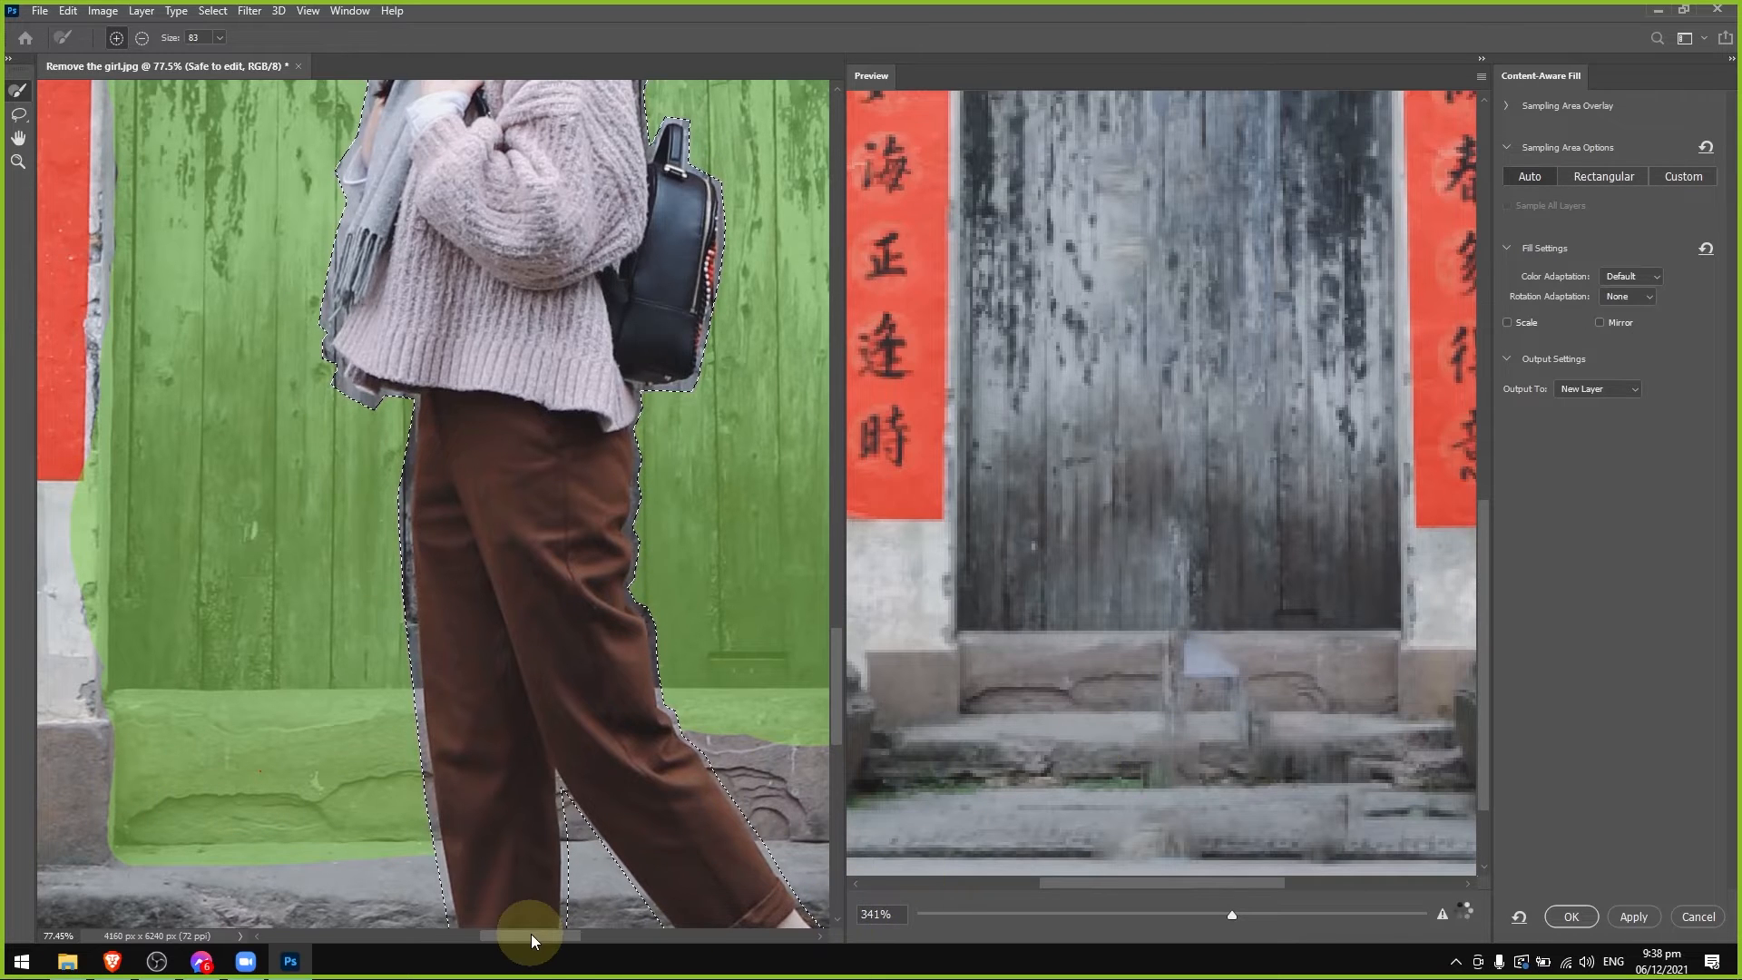
pyautogui.moveTo(531, 934); pyautogui.dragTo(558, 934)
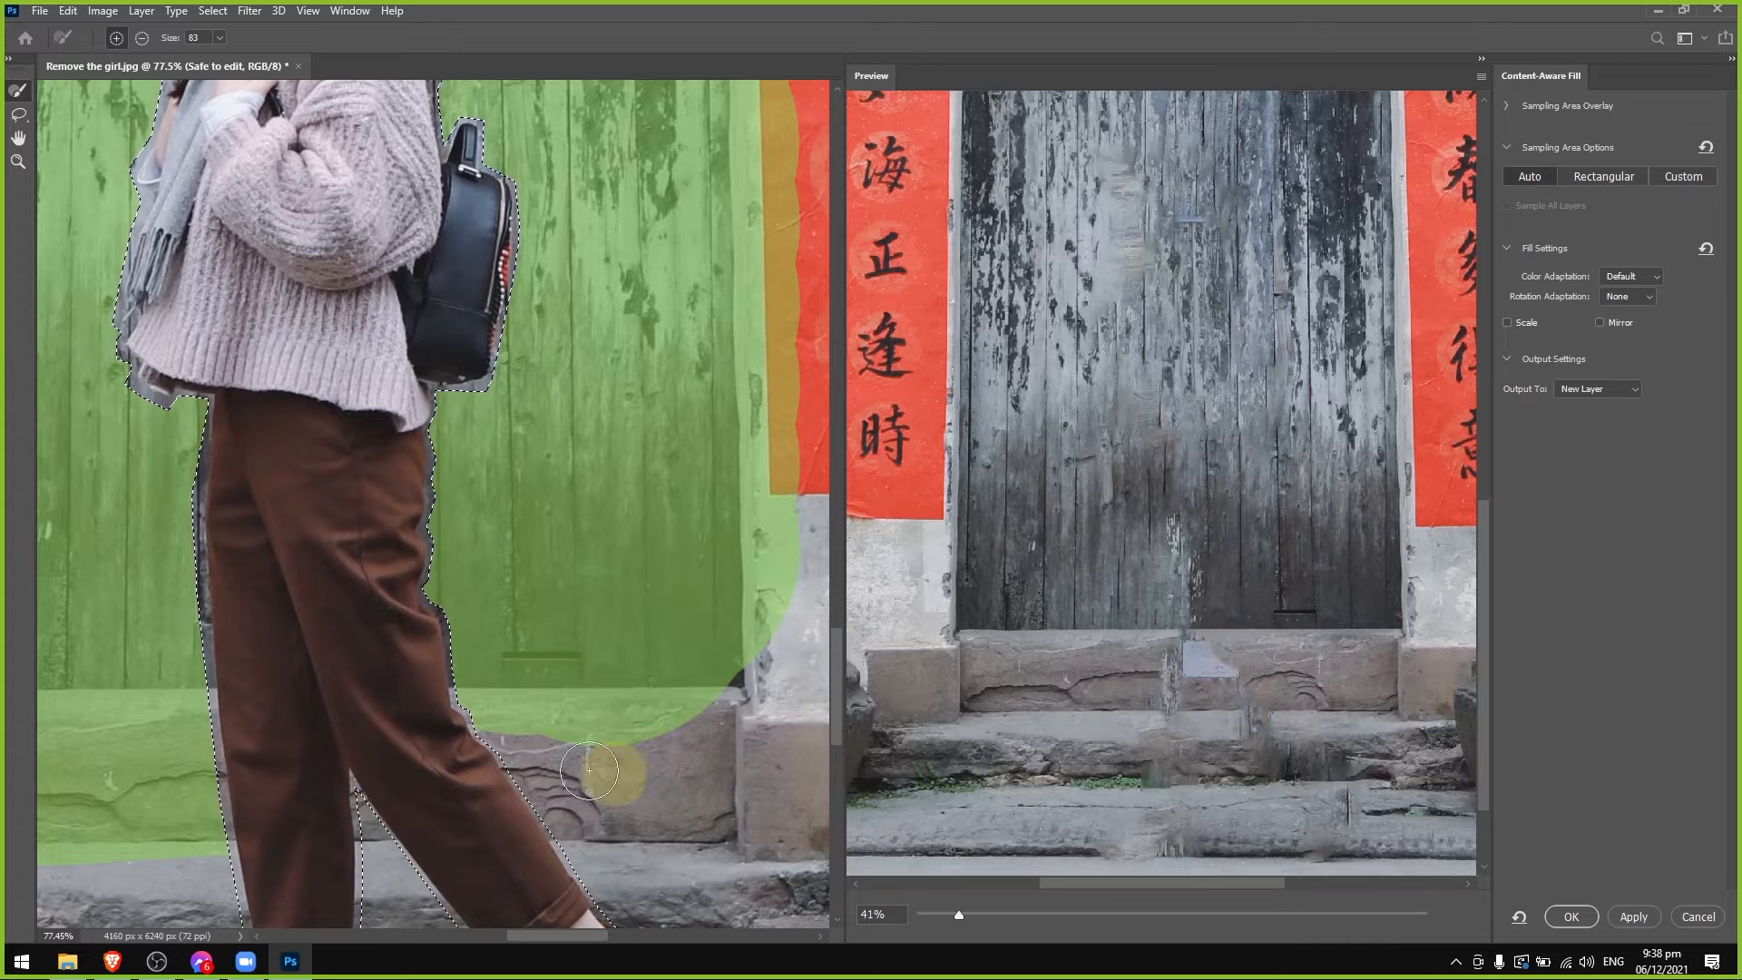
pyautogui.moveTo(318, 801)
pyautogui.mouseDown()
pyautogui.moveTo(705, 815)
pyautogui.moveTo(723, 668)
pyautogui.moveTo(711, 814)
pyautogui.moveTo(650, 775)
pyautogui.moveTo(458, 728)
pyautogui.moveTo(703, 737)
pyautogui.mouseUp()
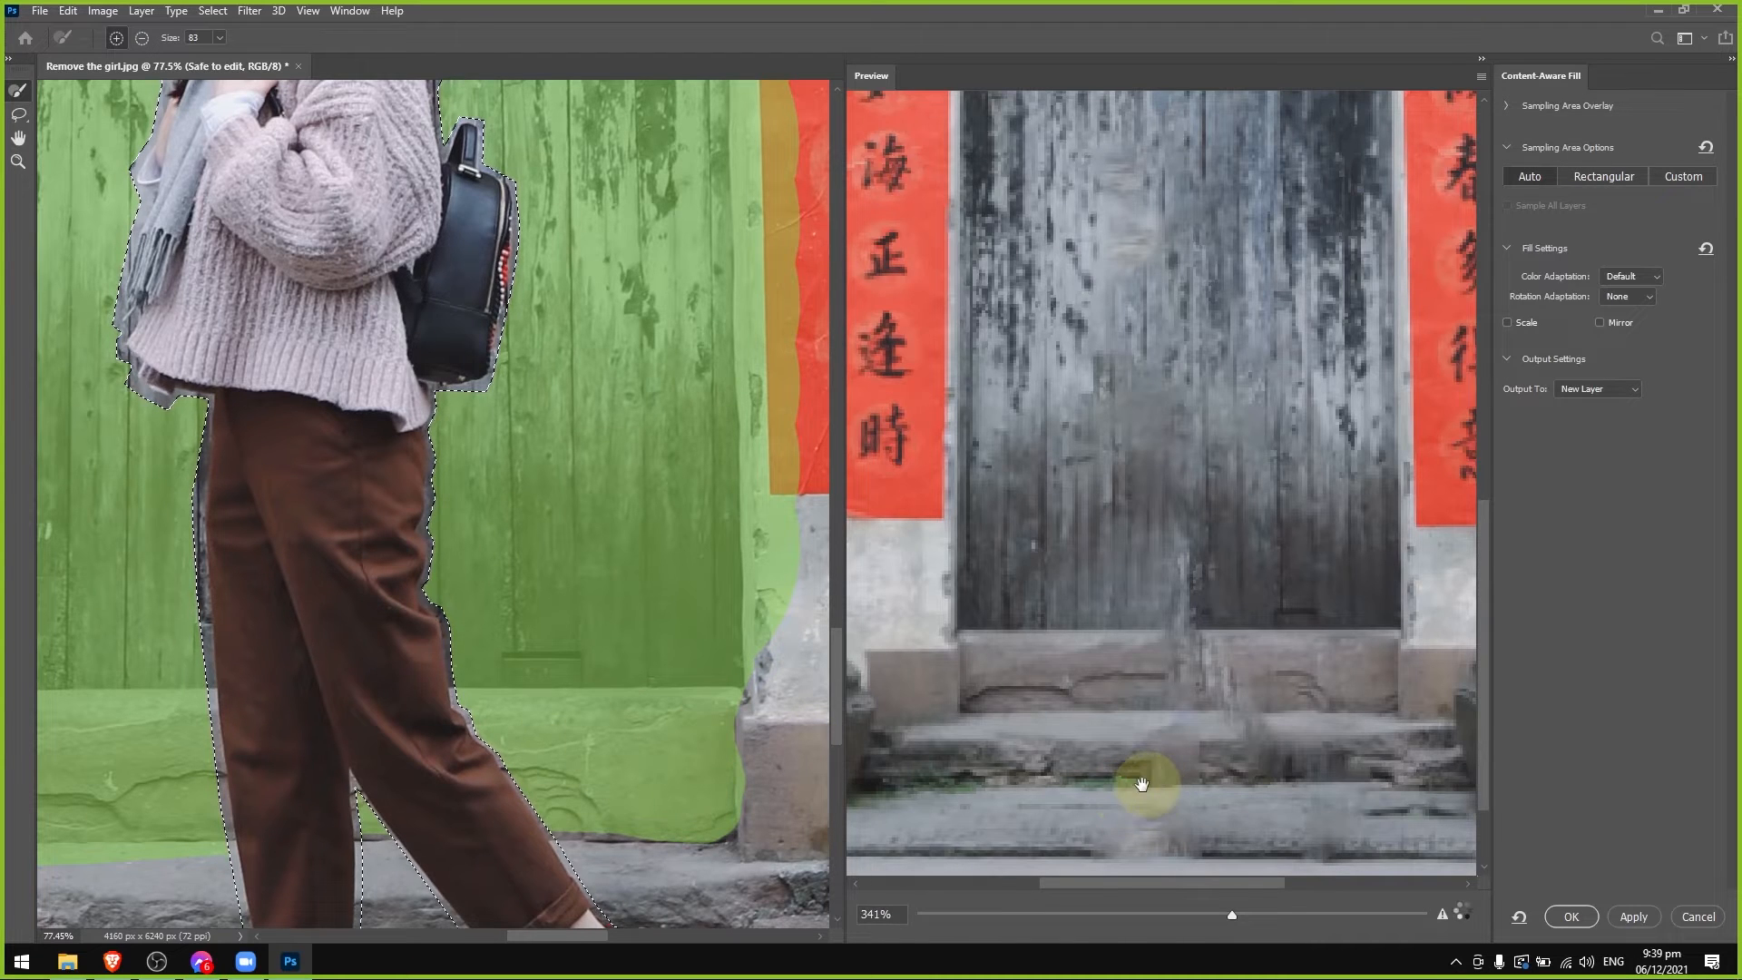
# Add the stone step directly below the doorstep to the sampling area on both sides of the girl's legs.
pyautogui.scroll(-5, 836, 699)
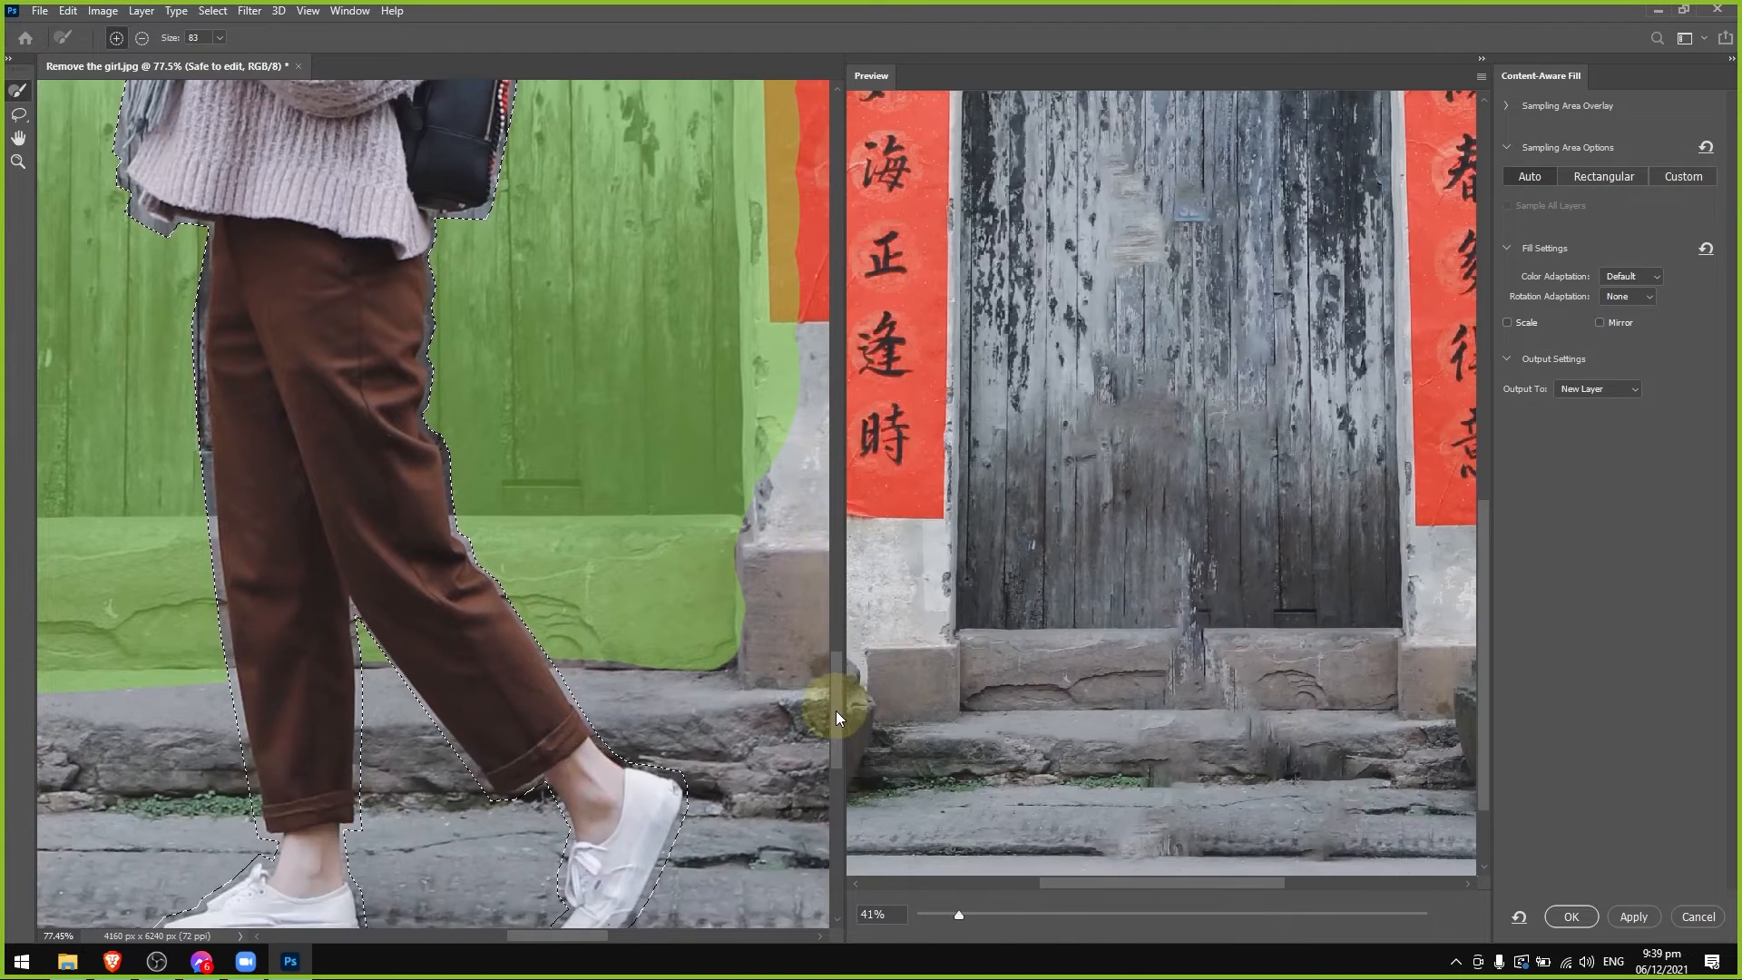
pyautogui.moveTo(721, 606); pyautogui.dragTo(714, 621)
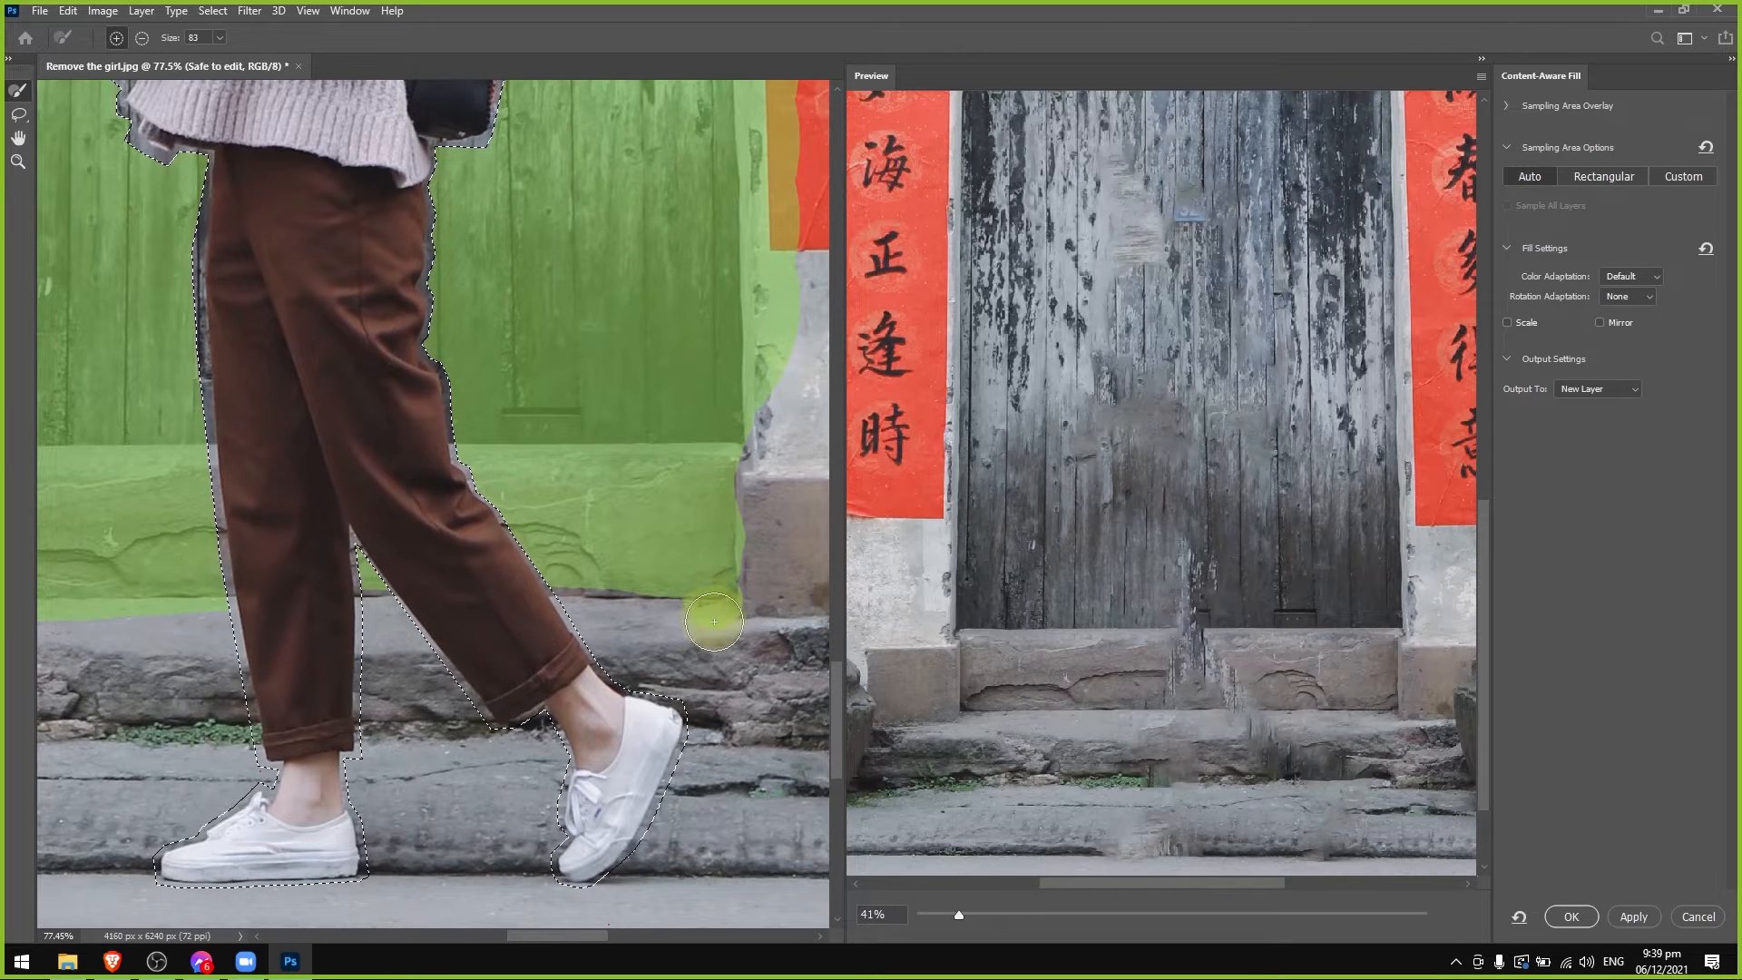
pyautogui.moveTo(687, 685)
pyautogui.mouseDown()
pyautogui.moveTo(558, 592)
pyautogui.moveTo(670, 630)
pyautogui.moveTo(691, 660)
pyautogui.moveTo(329, 688)
pyautogui.moveTo(435, 651)
pyautogui.moveTo(327, 640)
pyautogui.moveTo(400, 609)
pyautogui.moveTo(363, 585)
pyautogui.moveTo(392, 676)
pyautogui.moveTo(259, 710)
pyautogui.moveTo(139, 693)
pyautogui.moveTo(208, 618)
pyautogui.moveTo(241, 699)
pyautogui.mouseUp()
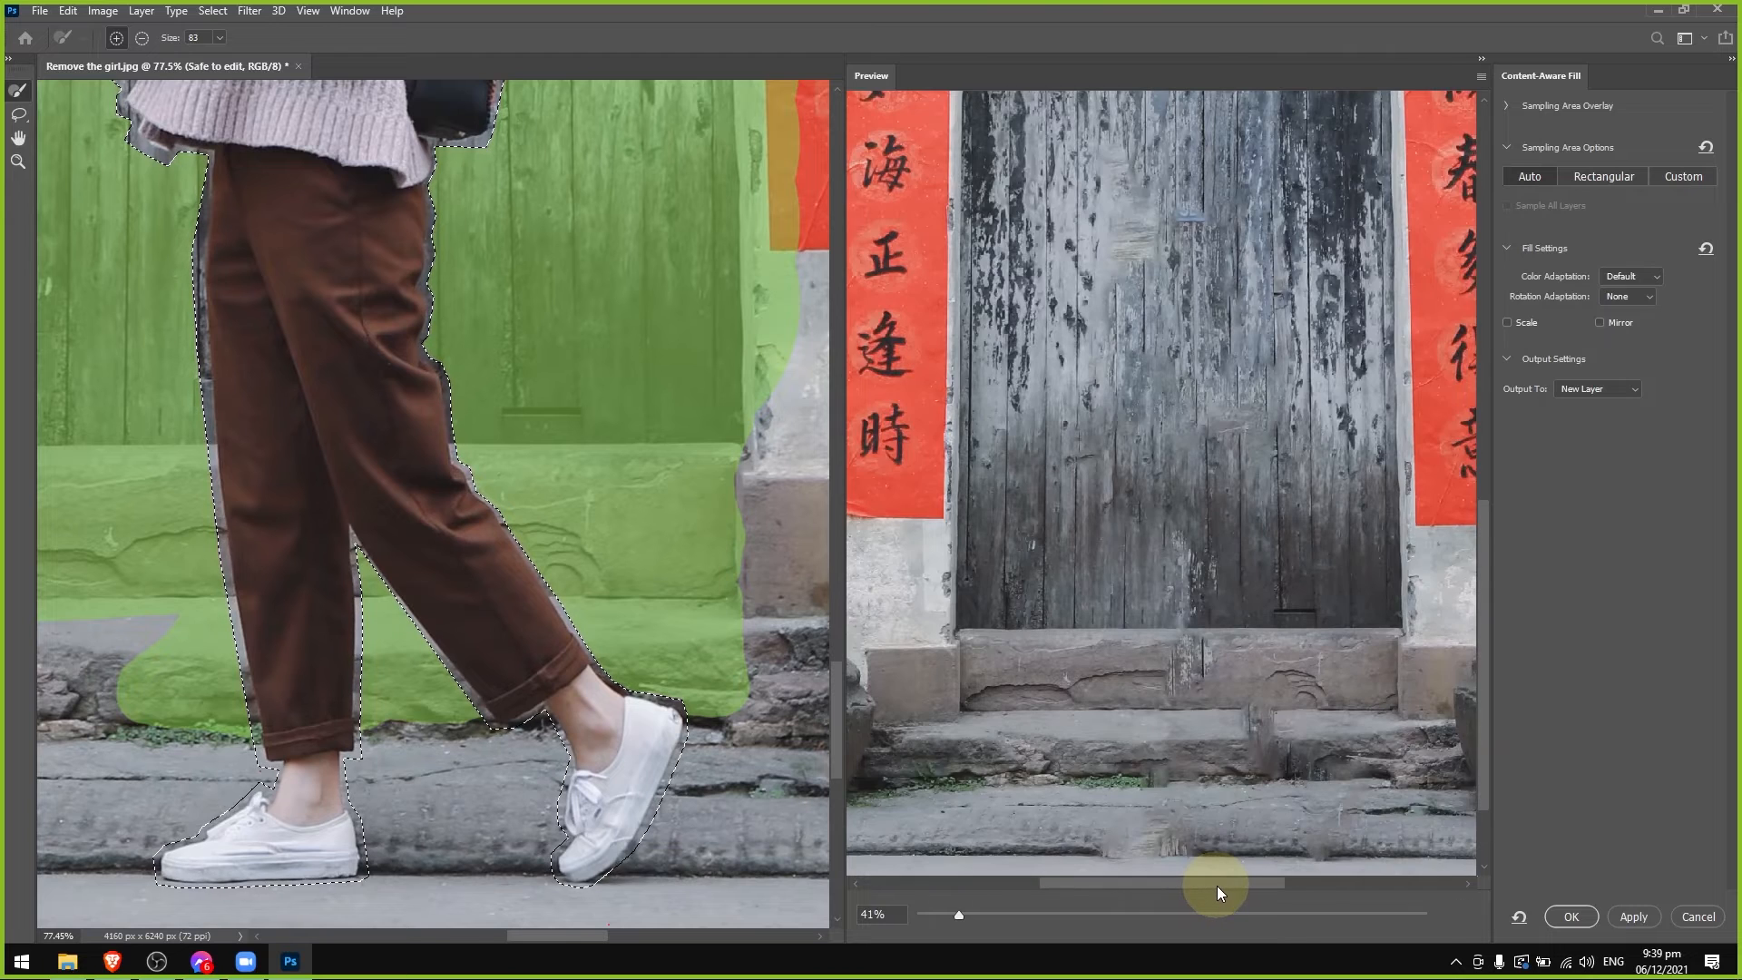
pyautogui.moveTo(1217, 886); pyautogui.dragTo(1187, 888)
pyautogui.moveTo(547, 936); pyautogui.dragTo(506, 936)
pyautogui.moveTo(514, 711)
pyautogui.mouseDown()
pyautogui.moveTo(66, 696)
pyautogui.moveTo(161, 644)
pyautogui.moveTo(471, 619)
pyautogui.moveTo(380, 640)
pyautogui.moveTo(331, 682)
pyautogui.moveTo(539, 709)
pyautogui.moveTo(76, 714)
pyautogui.moveTo(447, 711)
pyautogui.mouseUp()
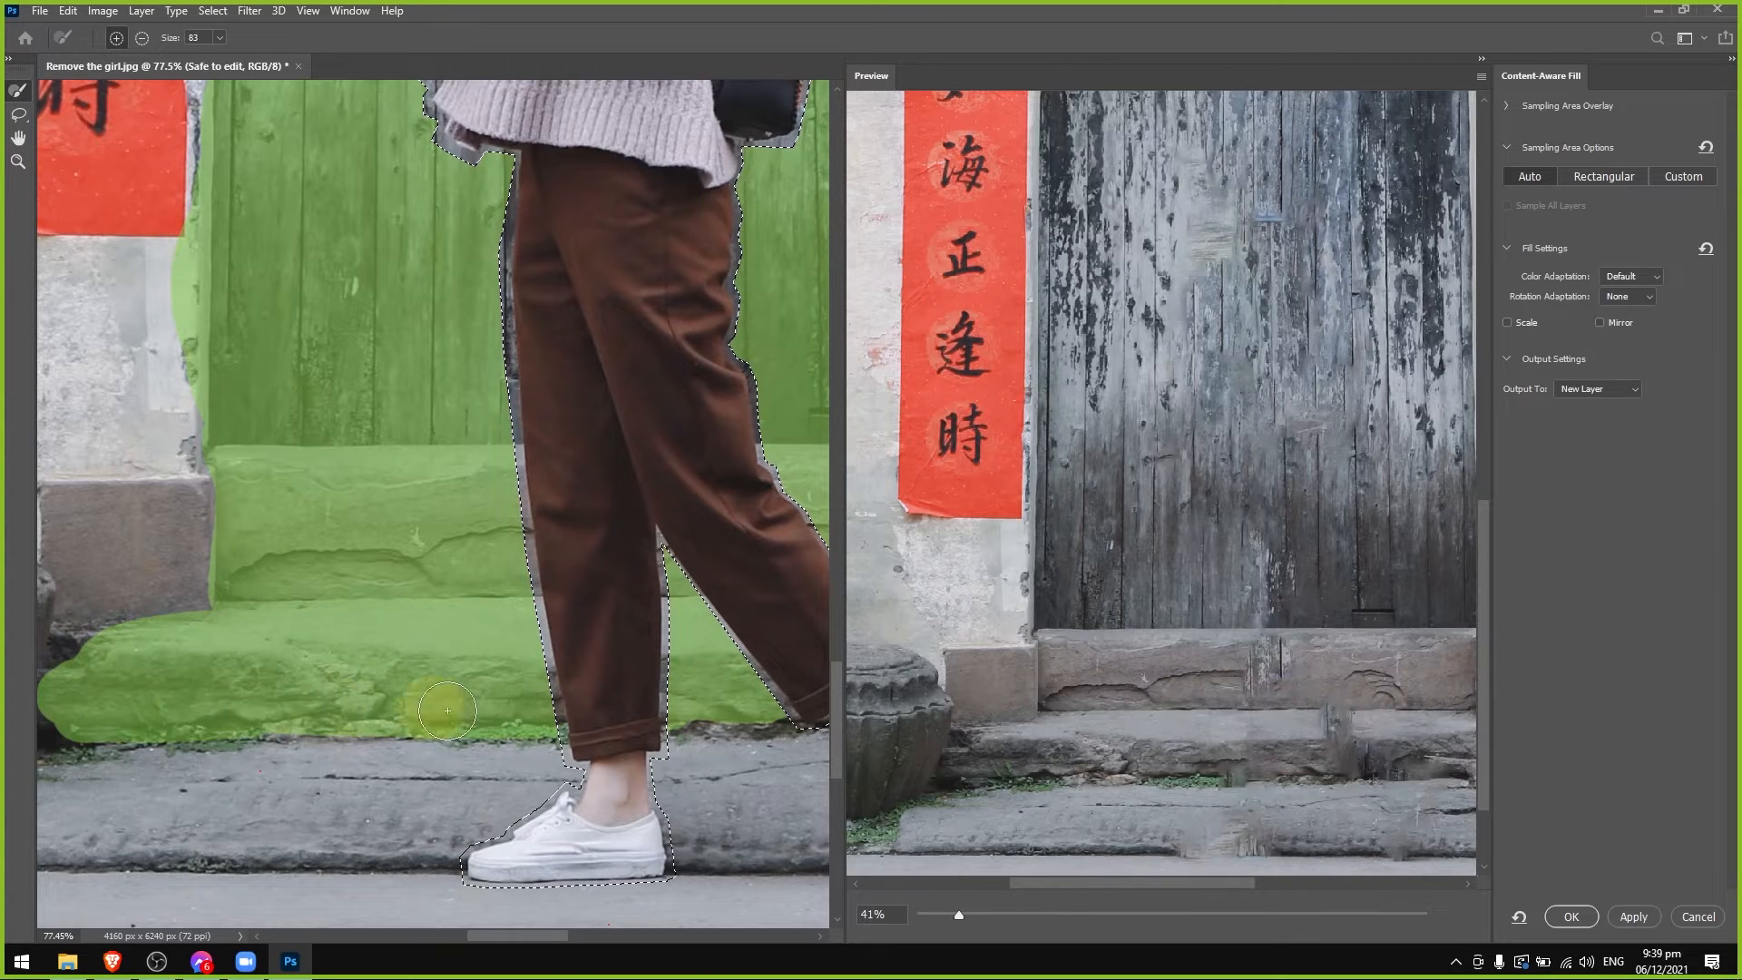
pyautogui.click(1232, 915)
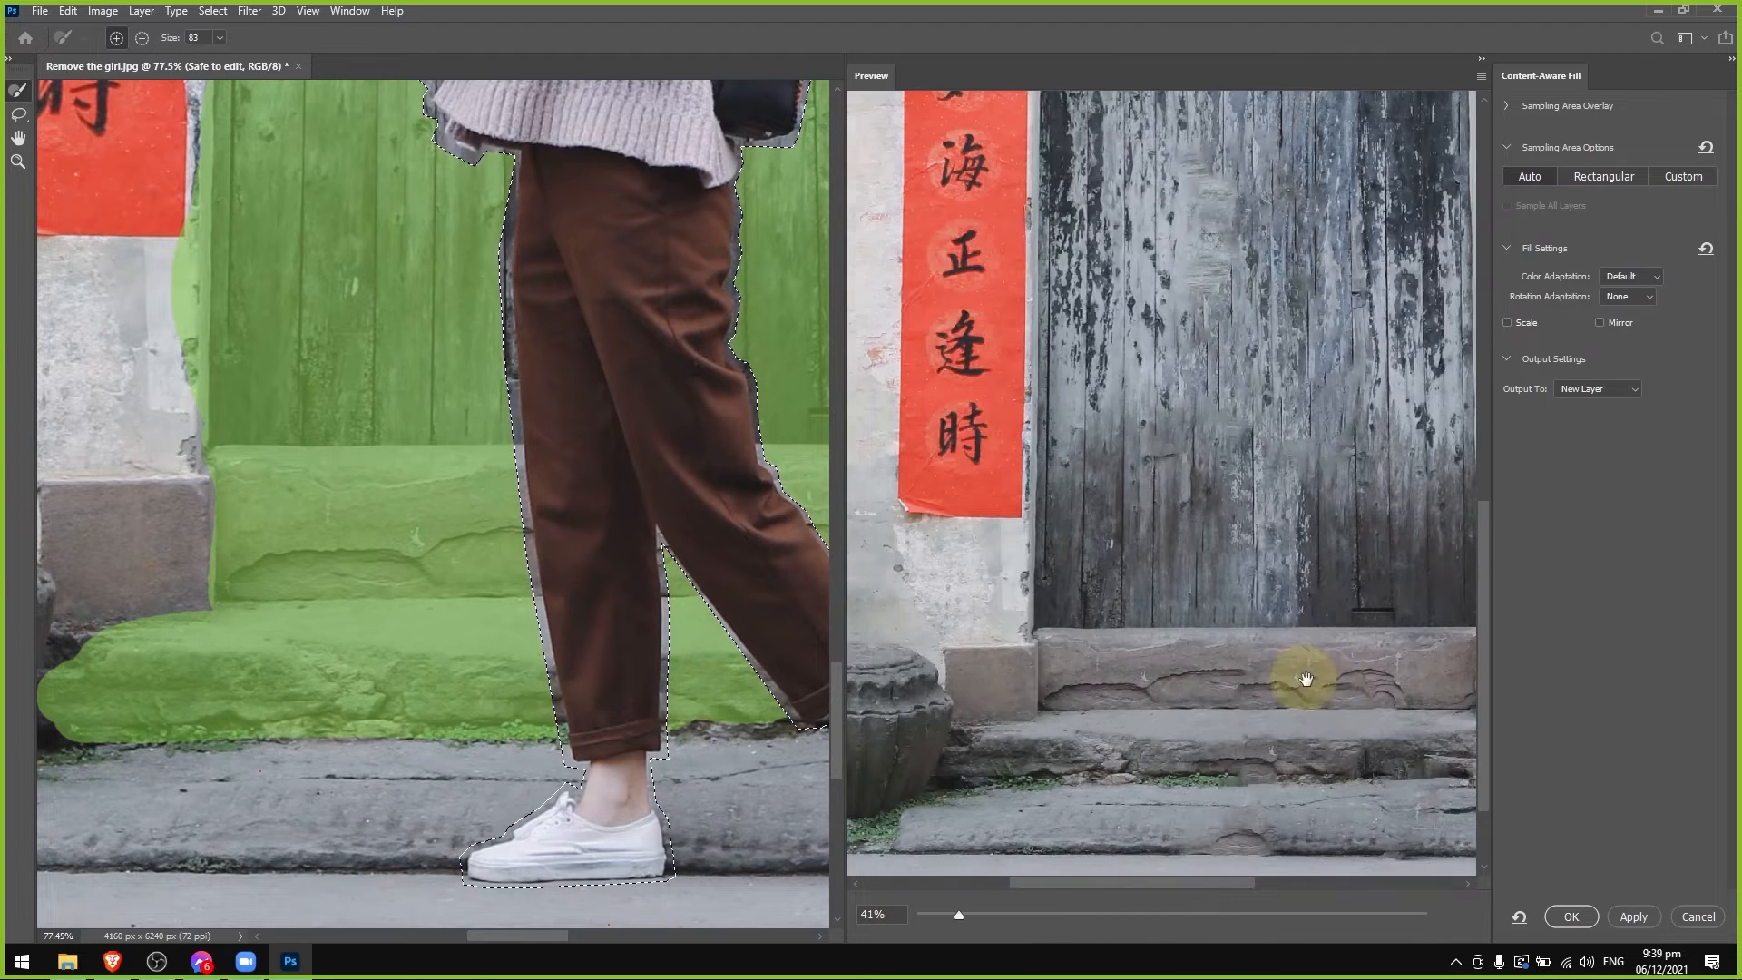
pyautogui.moveTo(1232, 881); pyautogui.dragTo(1285, 882)
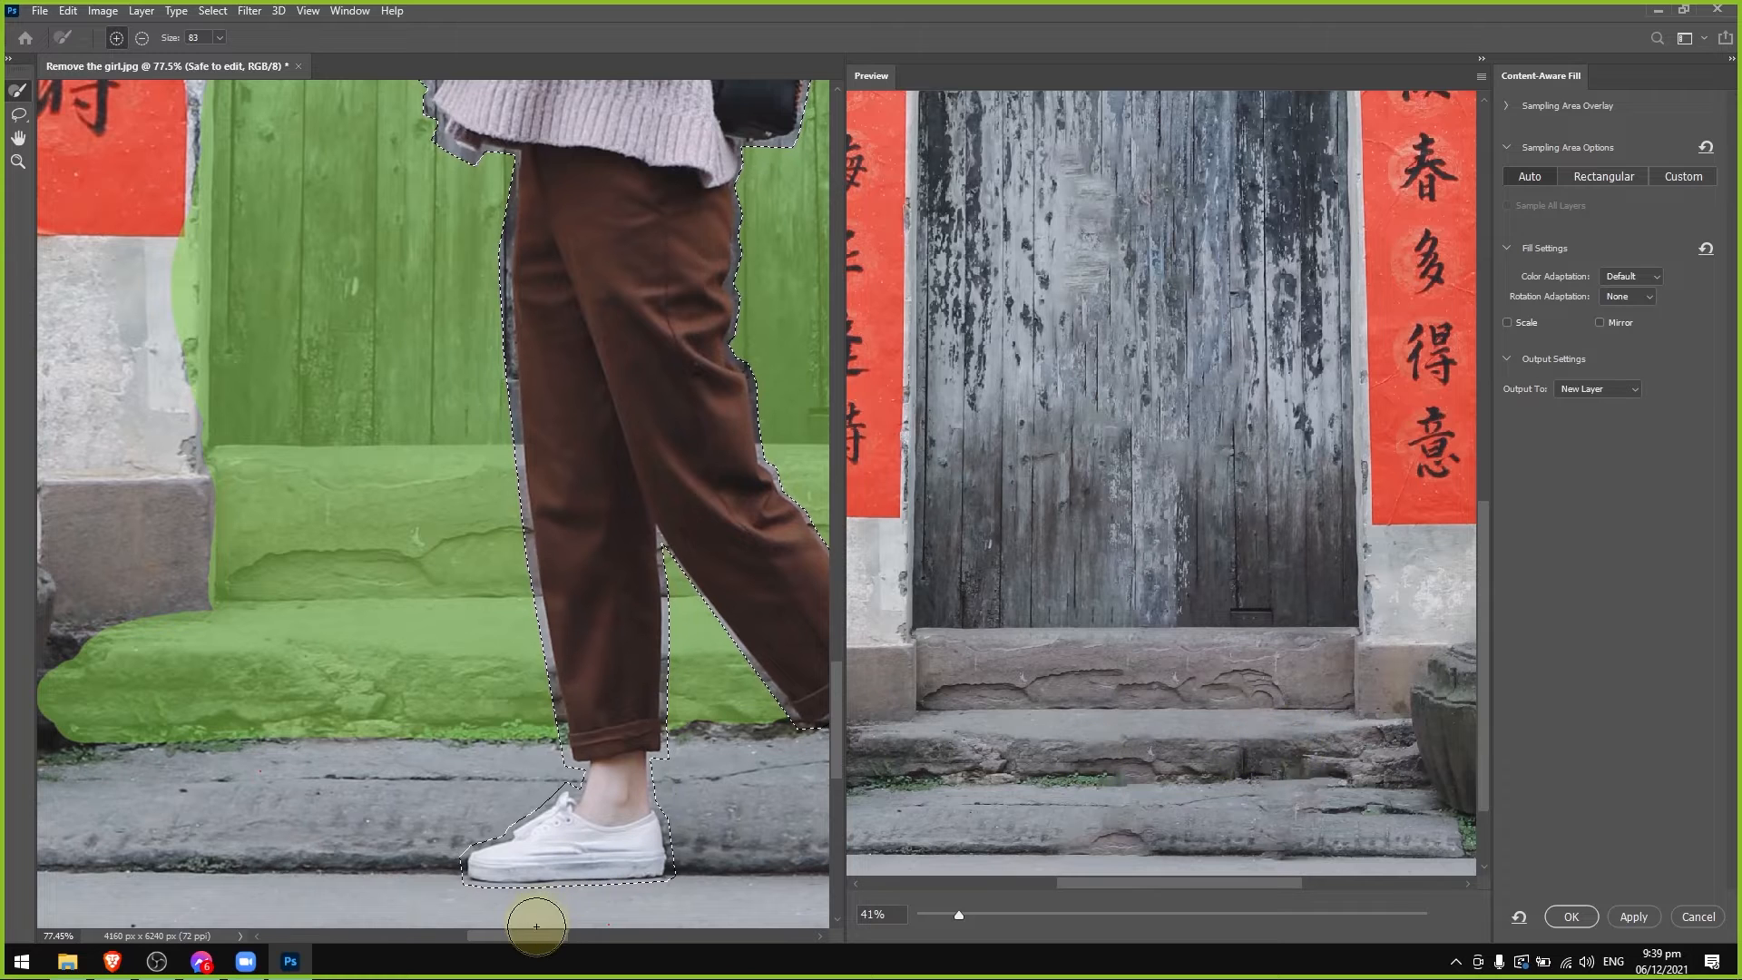
# Subtract the left part of the painted wall band below the roof from the sampling area with a size 297 brush.
pyautogui.moveTo(533, 936); pyautogui.dragTo(562, 938)
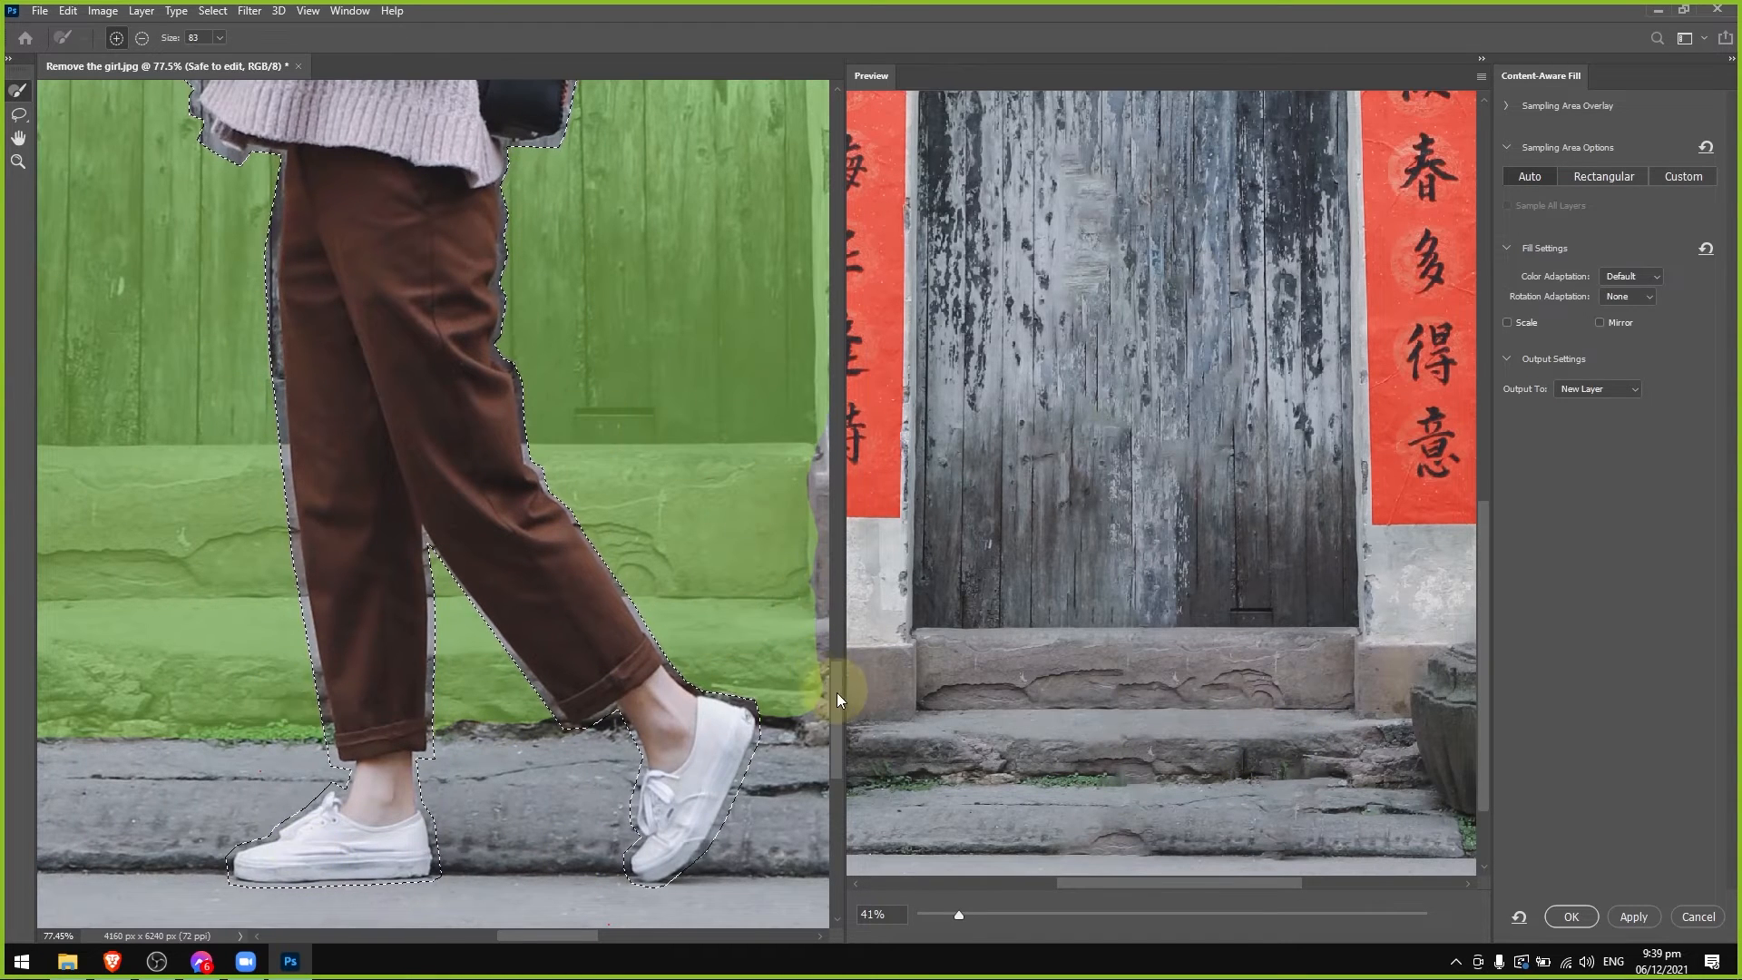
pyautogui.moveTo(837, 694); pyautogui.dragTo(839, 338)
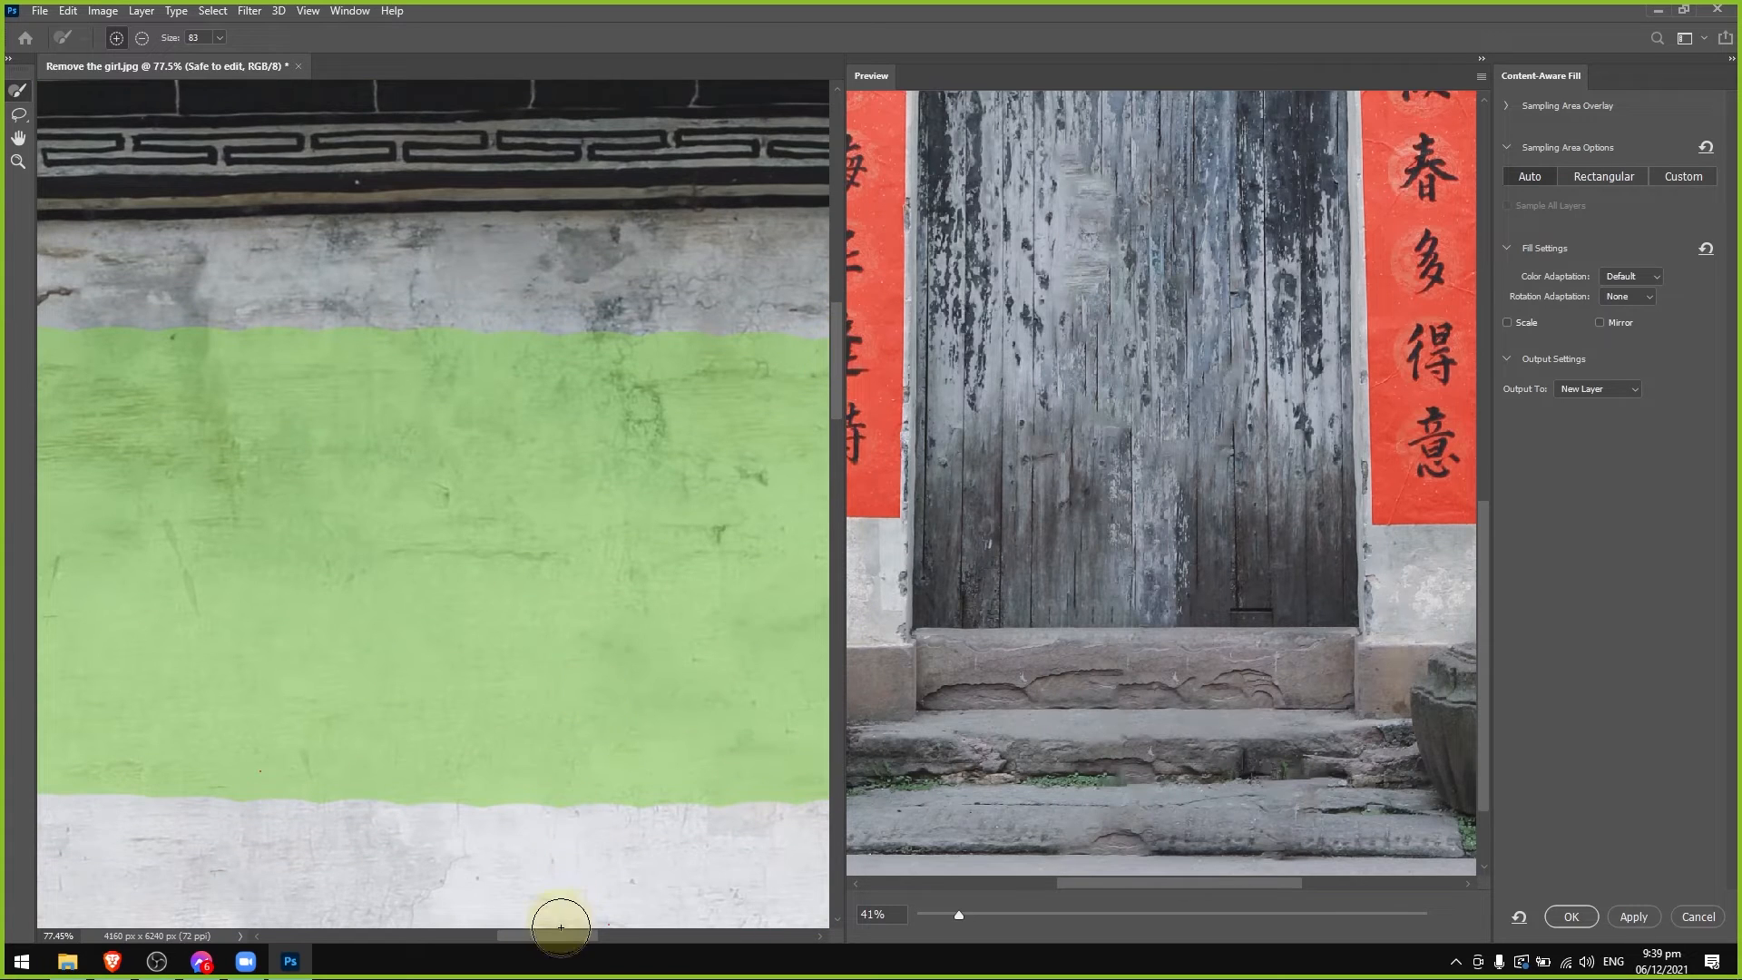
pyautogui.moveTo(561, 927); pyautogui.dragTo(400, 922)
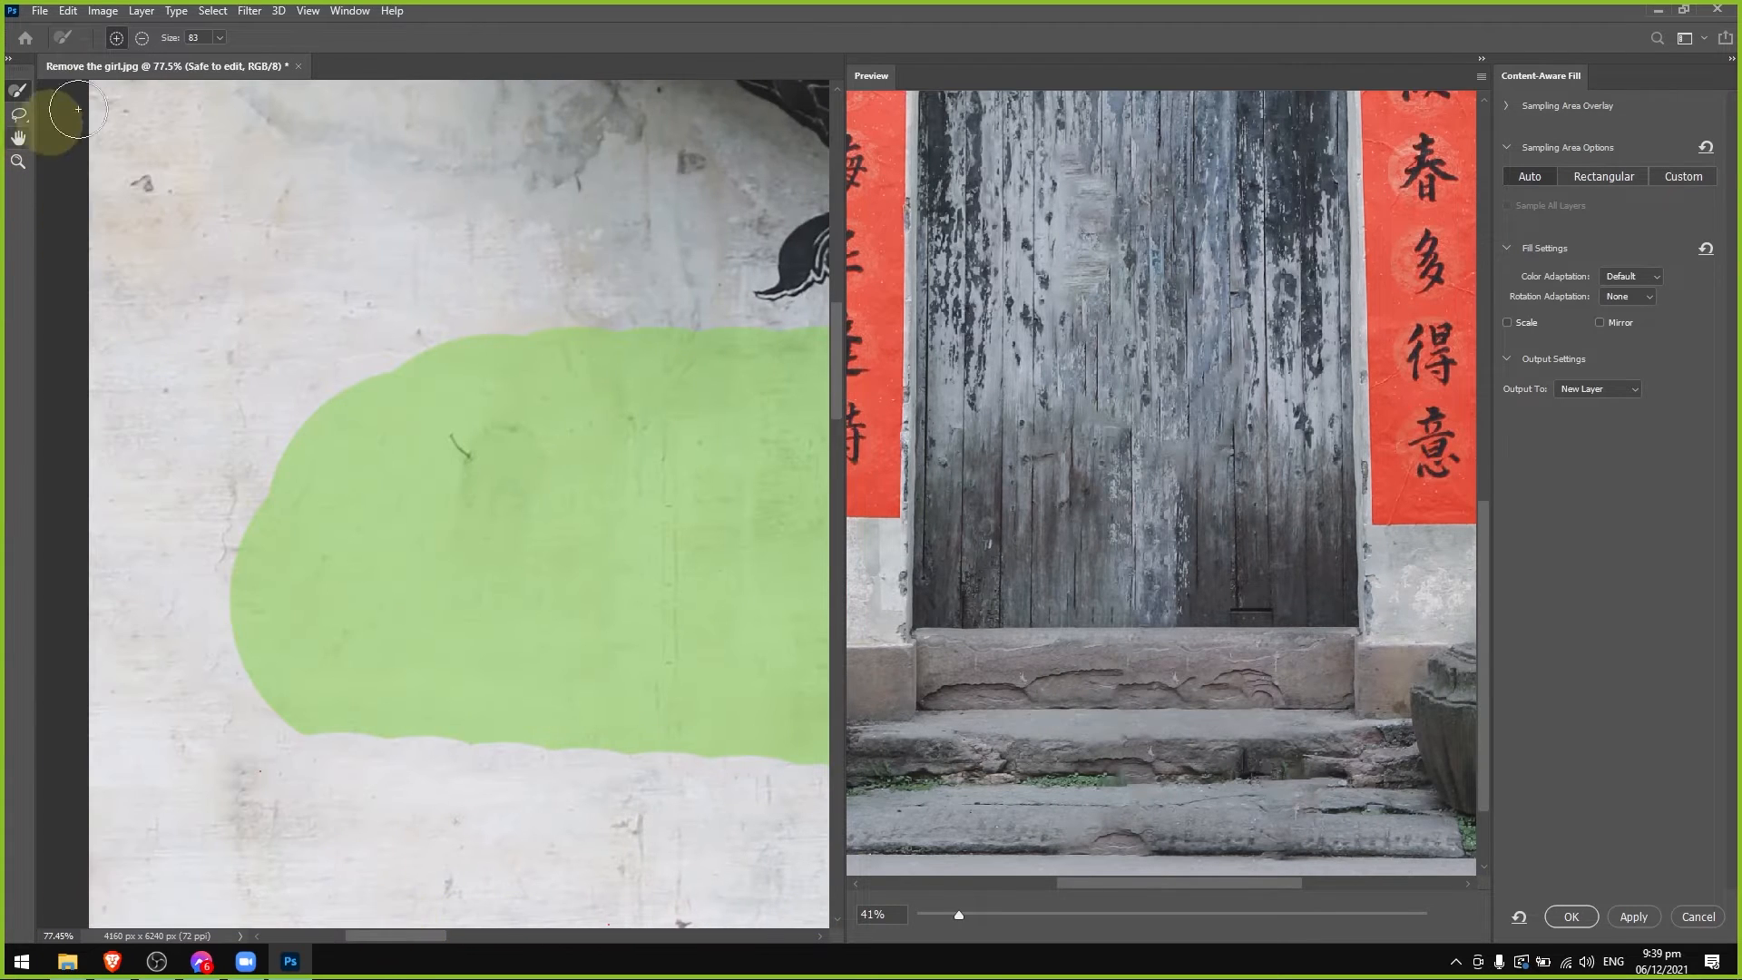
pyautogui.click(140, 38)
pyautogui.moveTo(312, 288)
pyautogui.mouseDown()
pyautogui.moveTo(221, 720)
pyautogui.moveTo(422, 303)
pyautogui.moveTo(420, 382)
pyautogui.mouseUp()
pyautogui.keyDown('alt'); pyautogui.rightClick(383, 513); pyautogui.keyUp('alt')
pyautogui.moveTo(489, 325)
pyautogui.mouseDown()
pyautogui.moveTo(385, 415)
pyautogui.moveTo(669, 328)
pyautogui.moveTo(831, 345)
pyautogui.mouseUp()
pyautogui.moveTo(403, 934); pyautogui.dragTo(440, 931)
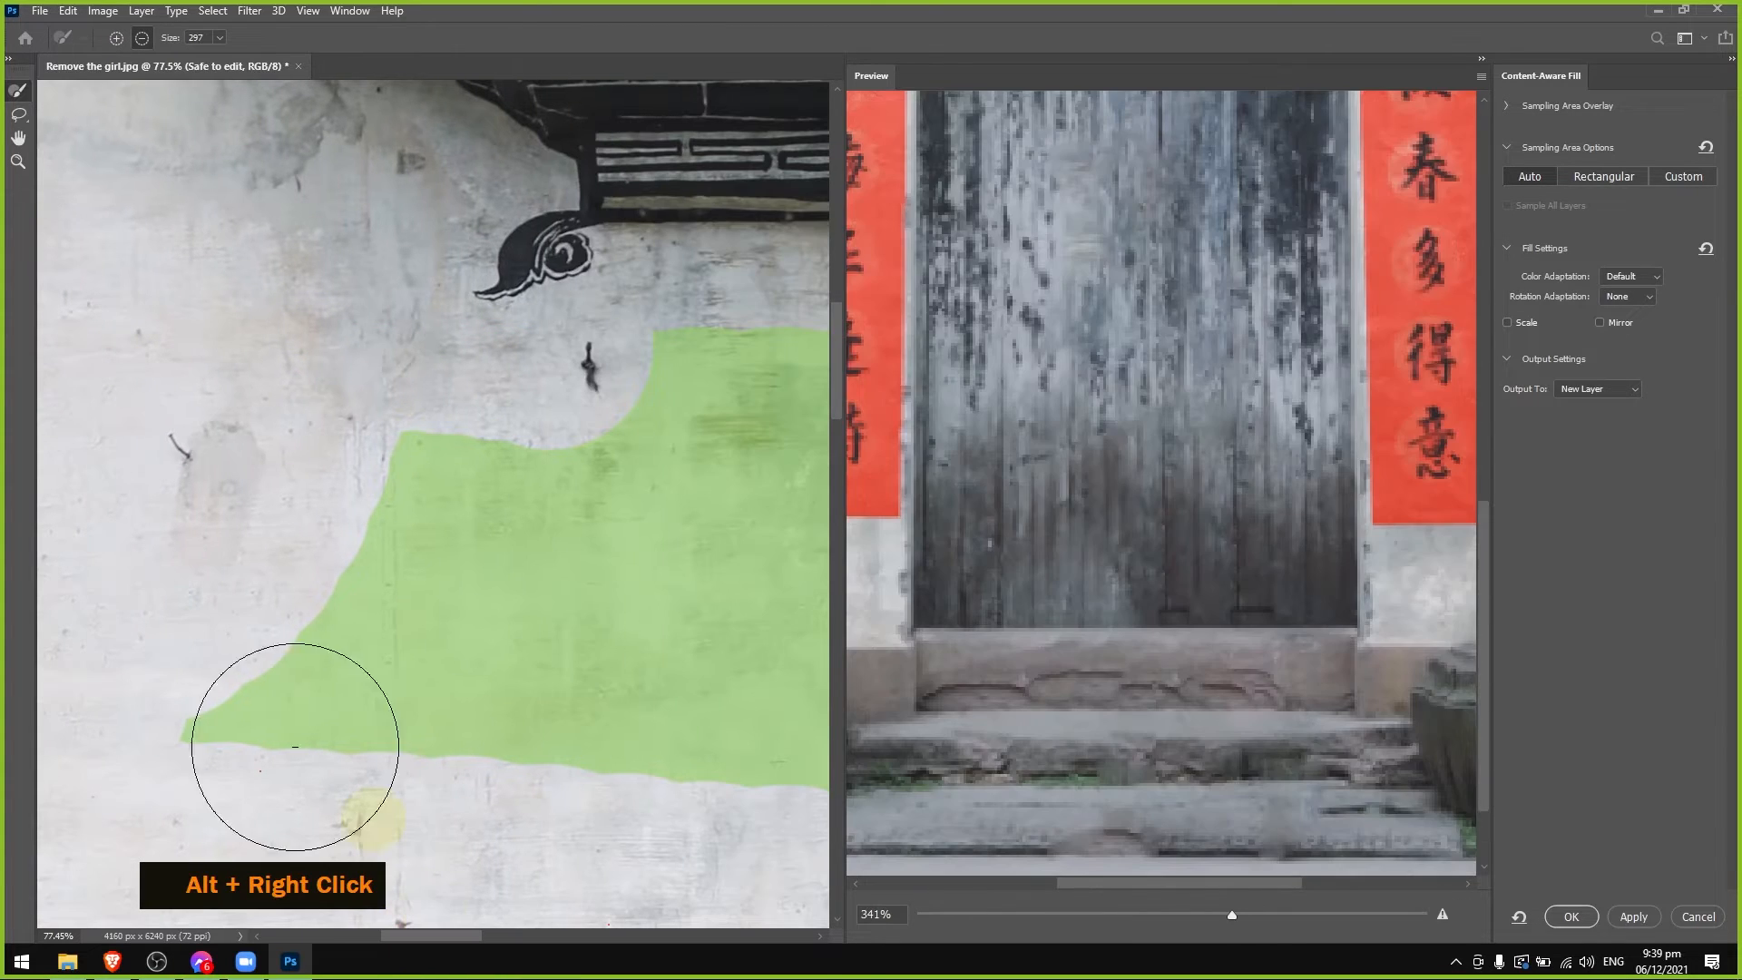
pyautogui.moveTo(193, 670); pyautogui.dragTo(890, 726)
pyautogui.moveTo(711, 654)
pyautogui.mouseDown()
pyautogui.moveTo(785, 553)
pyautogui.moveTo(845, 561)
pyautogui.moveTo(630, 503)
pyautogui.mouseUp()
# Subtract the rest of the painted wall band below the roof from the sampling area.
pyautogui.click(18, 162)
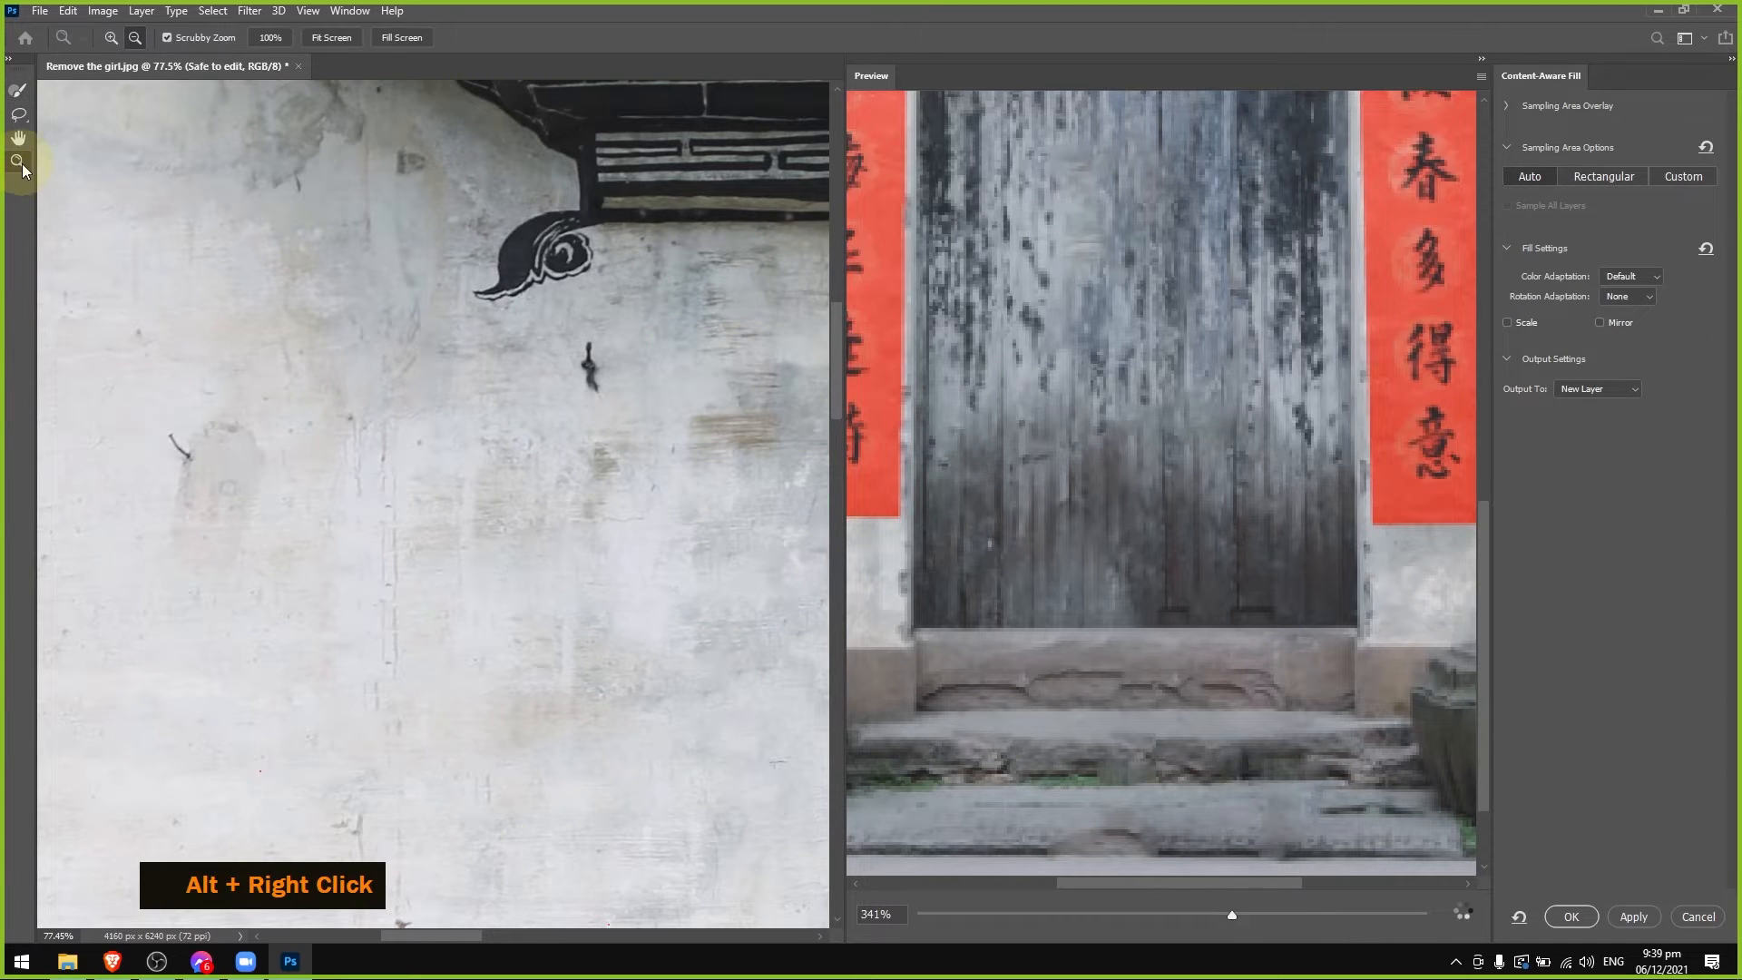
pyautogui.keyDown('alt'); pyautogui.click(561, 448); pyautogui.keyUp('alt')
pyautogui.keyDown('alt'); pyautogui.click(477, 874); pyautogui.keyUp('alt')
pyautogui.moveTo(496, 947); pyautogui.dragTo(569, 833)
pyautogui.click(18, 91)
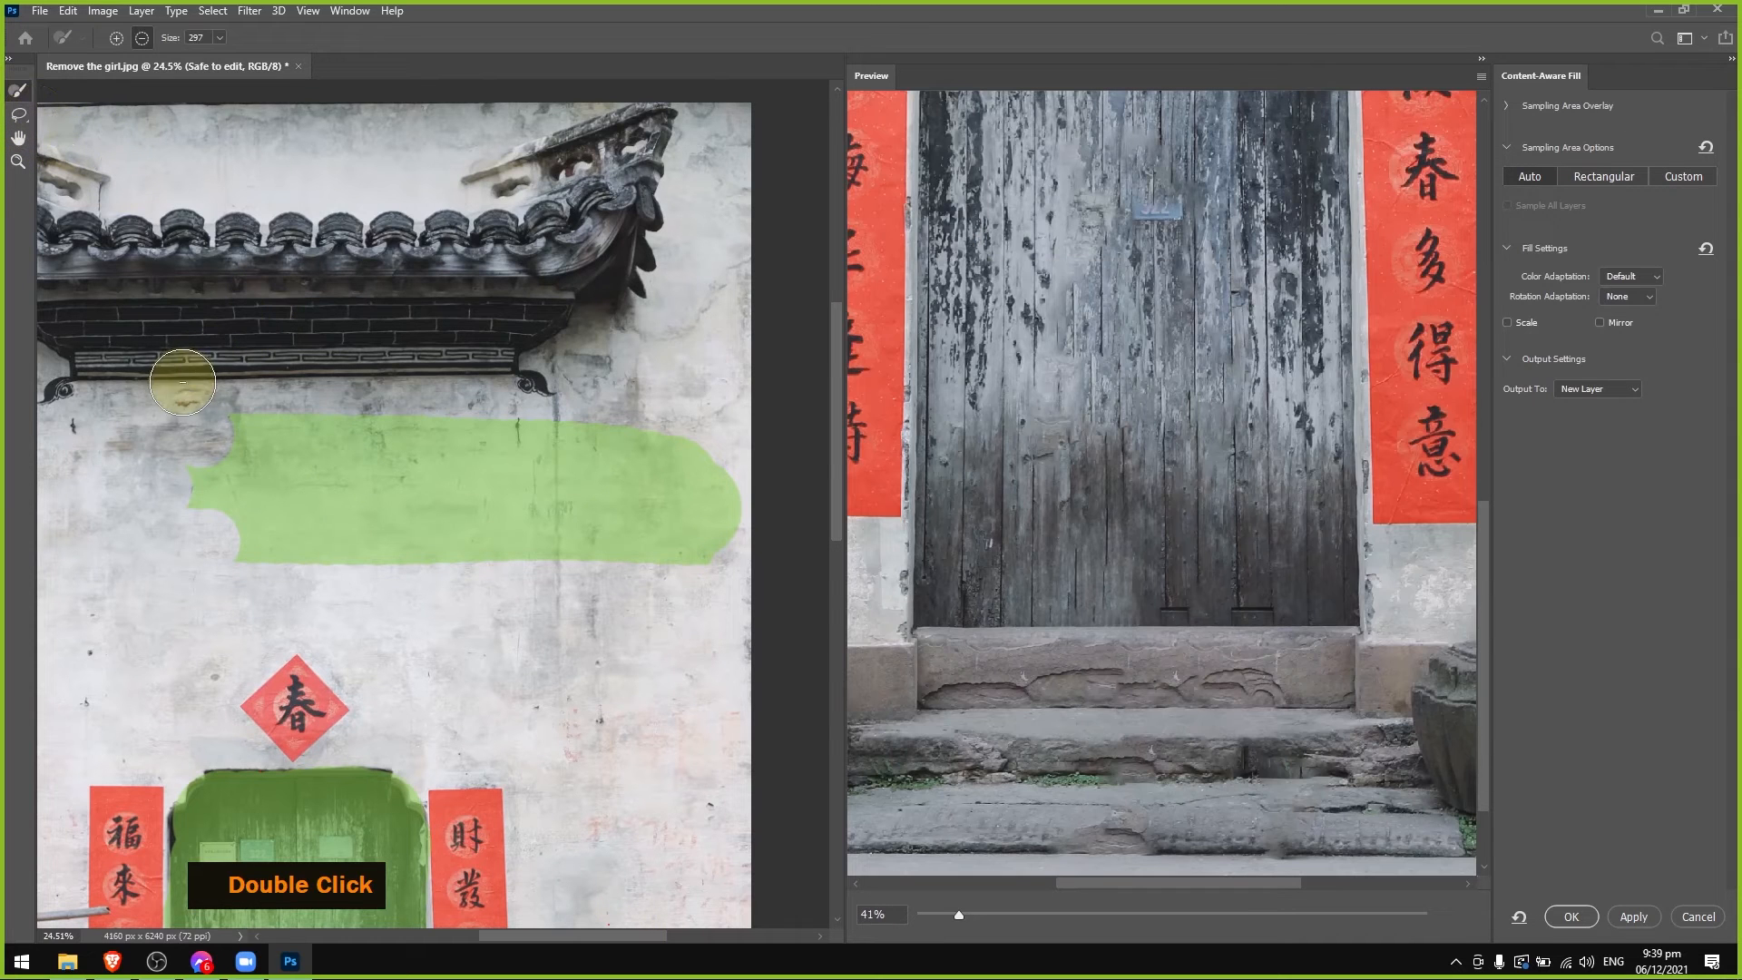
pyautogui.moveTo(145, 412)
pyautogui.mouseDown()
pyautogui.moveTo(676, 456)
pyautogui.moveTo(721, 516)
pyautogui.moveTo(692, 564)
pyautogui.moveTo(203, 509)
pyautogui.moveTo(389, 472)
pyautogui.moveTo(654, 505)
pyautogui.mouseUp()
# Examine the filled doorstep and lower stone steps in the preview at 66% against the area around the girl's feet.
pyautogui.moveTo(836, 418); pyautogui.dragTo(846, 617)
pyautogui.moveTo(592, 936); pyautogui.dragTo(570, 940)
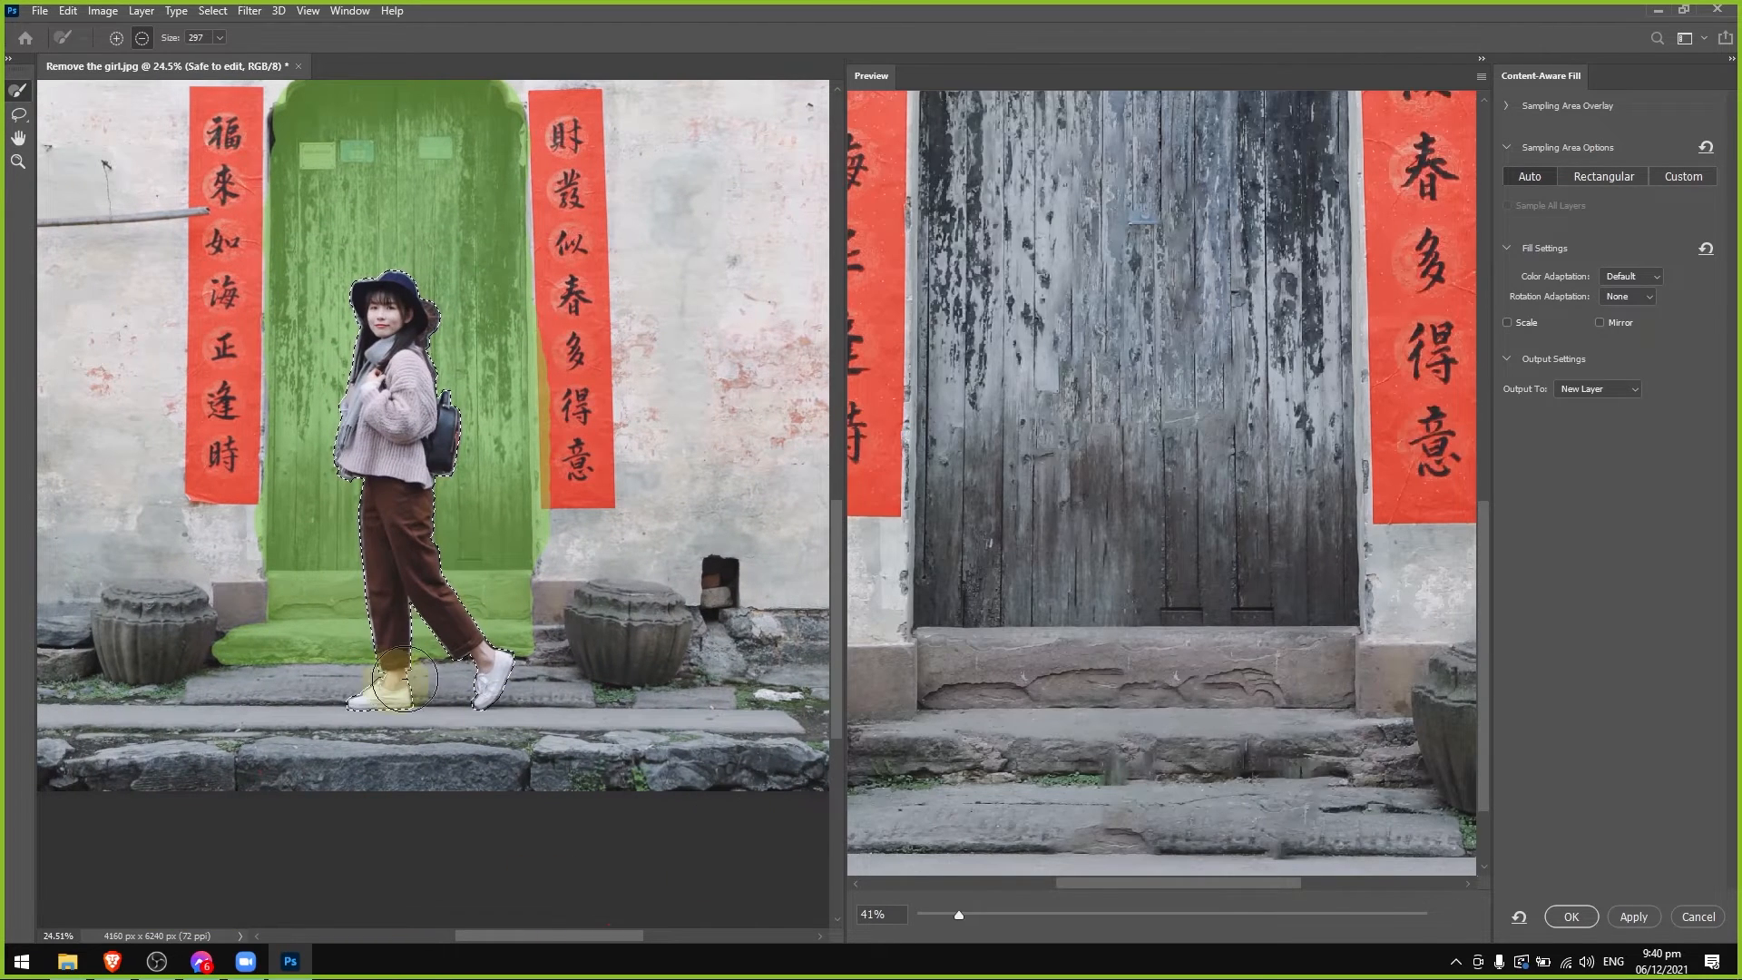
pyautogui.click(17, 161)
pyautogui.moveTo(409, 697); pyautogui.dragTo(454, 696)
pyautogui.moveTo(450, 697); pyautogui.dragTo(459, 692)
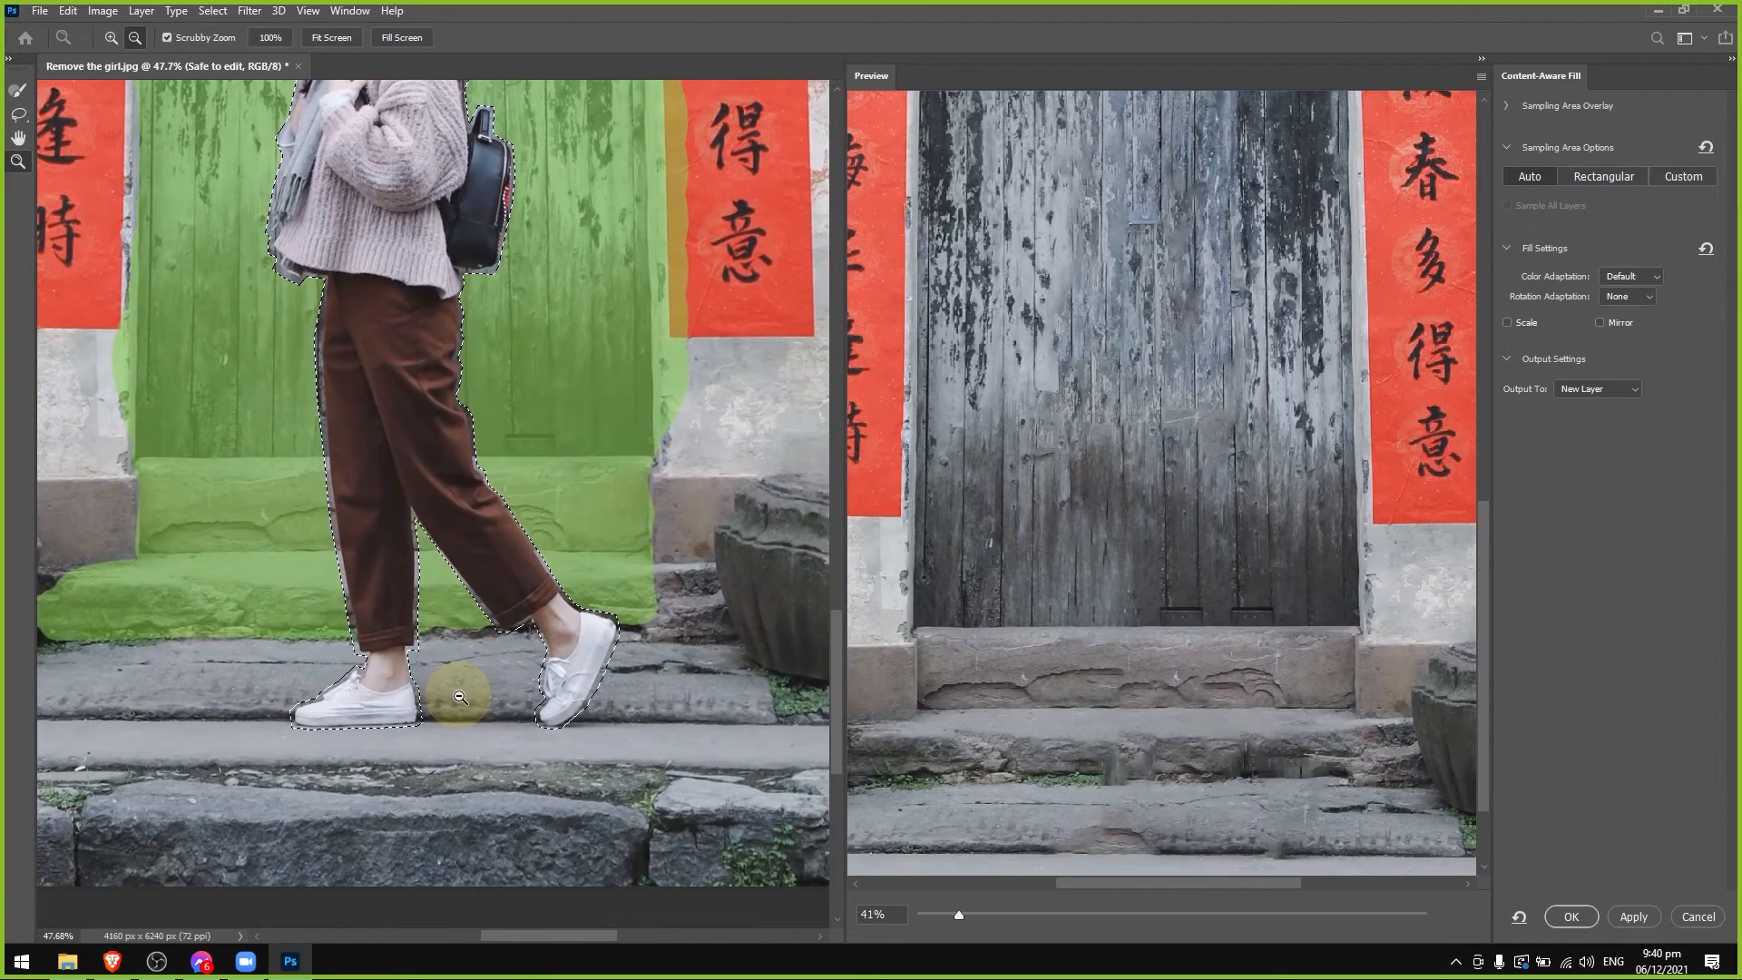
pyautogui.moveTo(967, 917); pyautogui.dragTo(993, 916)
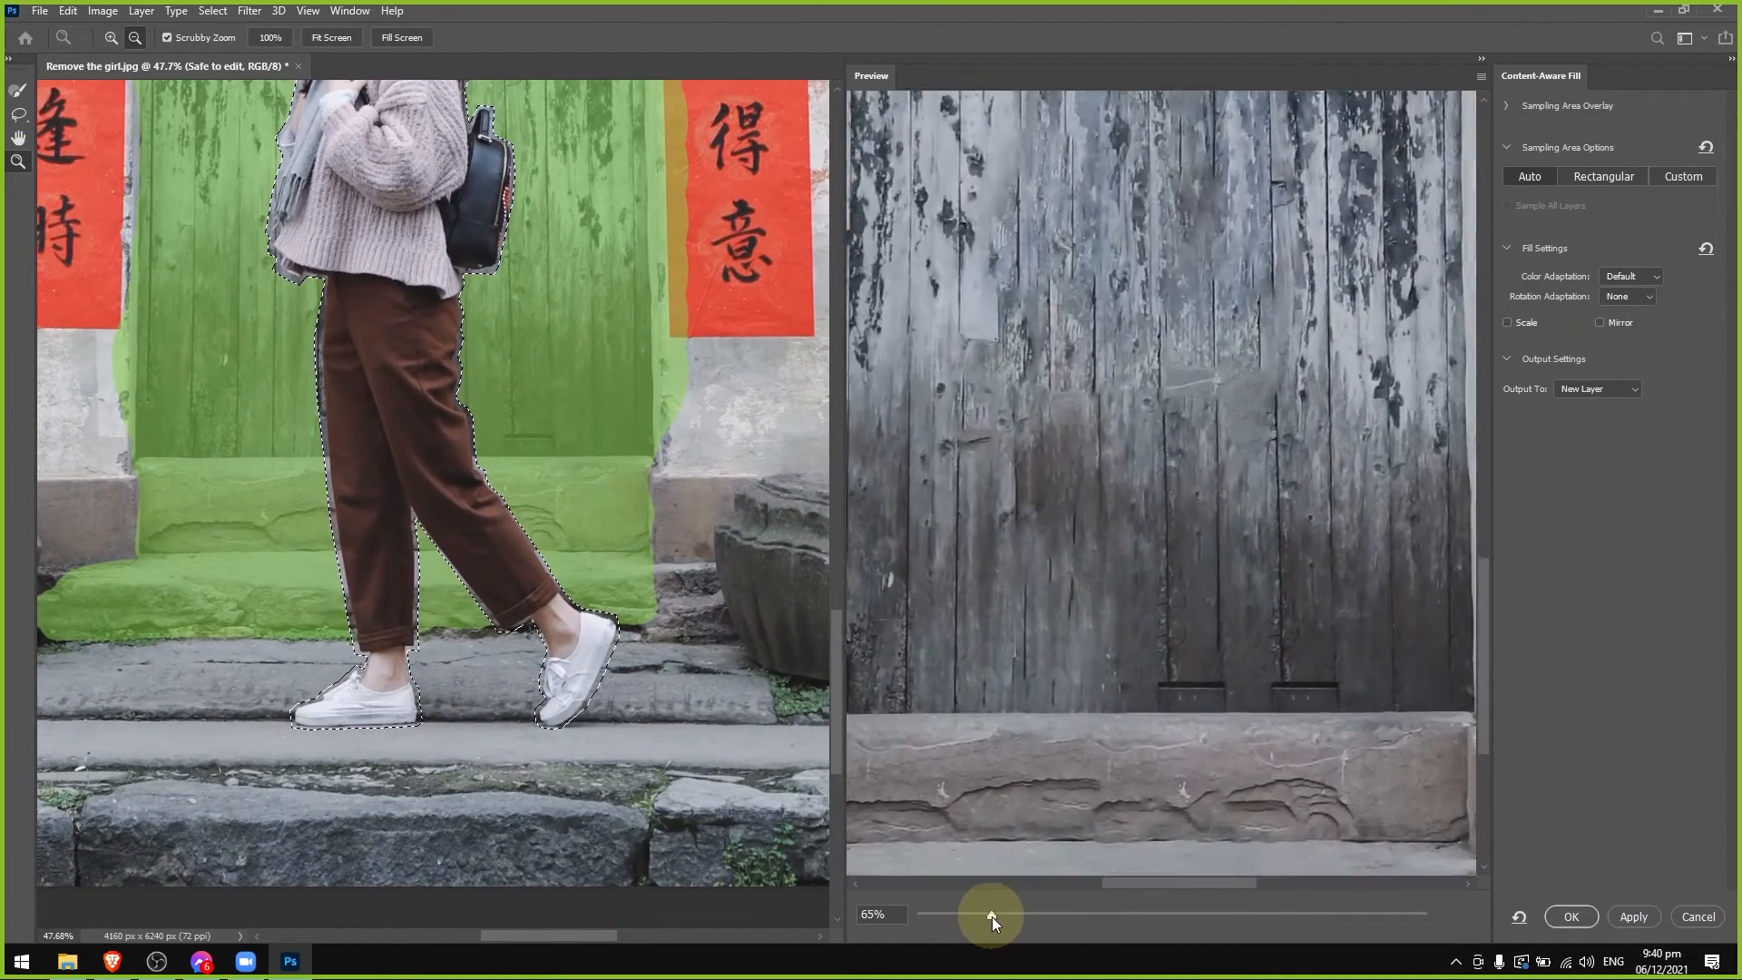
pyautogui.moveTo(1484, 554); pyautogui.dragTo(1489, 679)
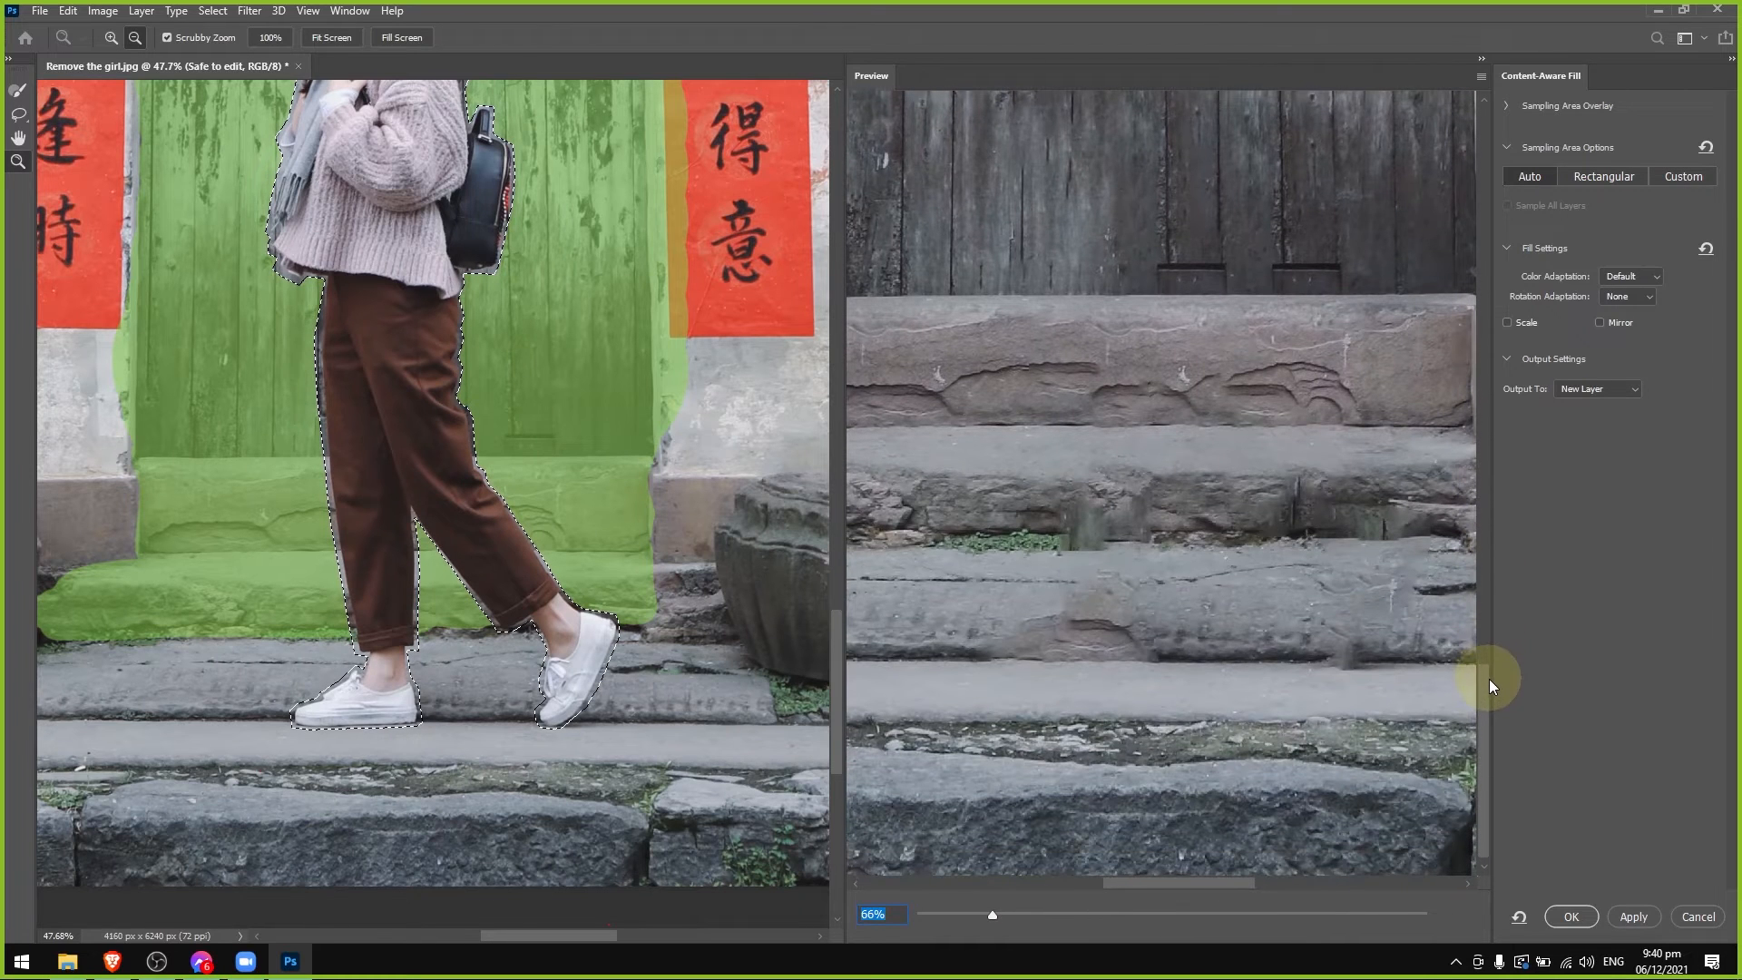
pyautogui.moveTo(1189, 891); pyautogui.dragTo(1173, 883)
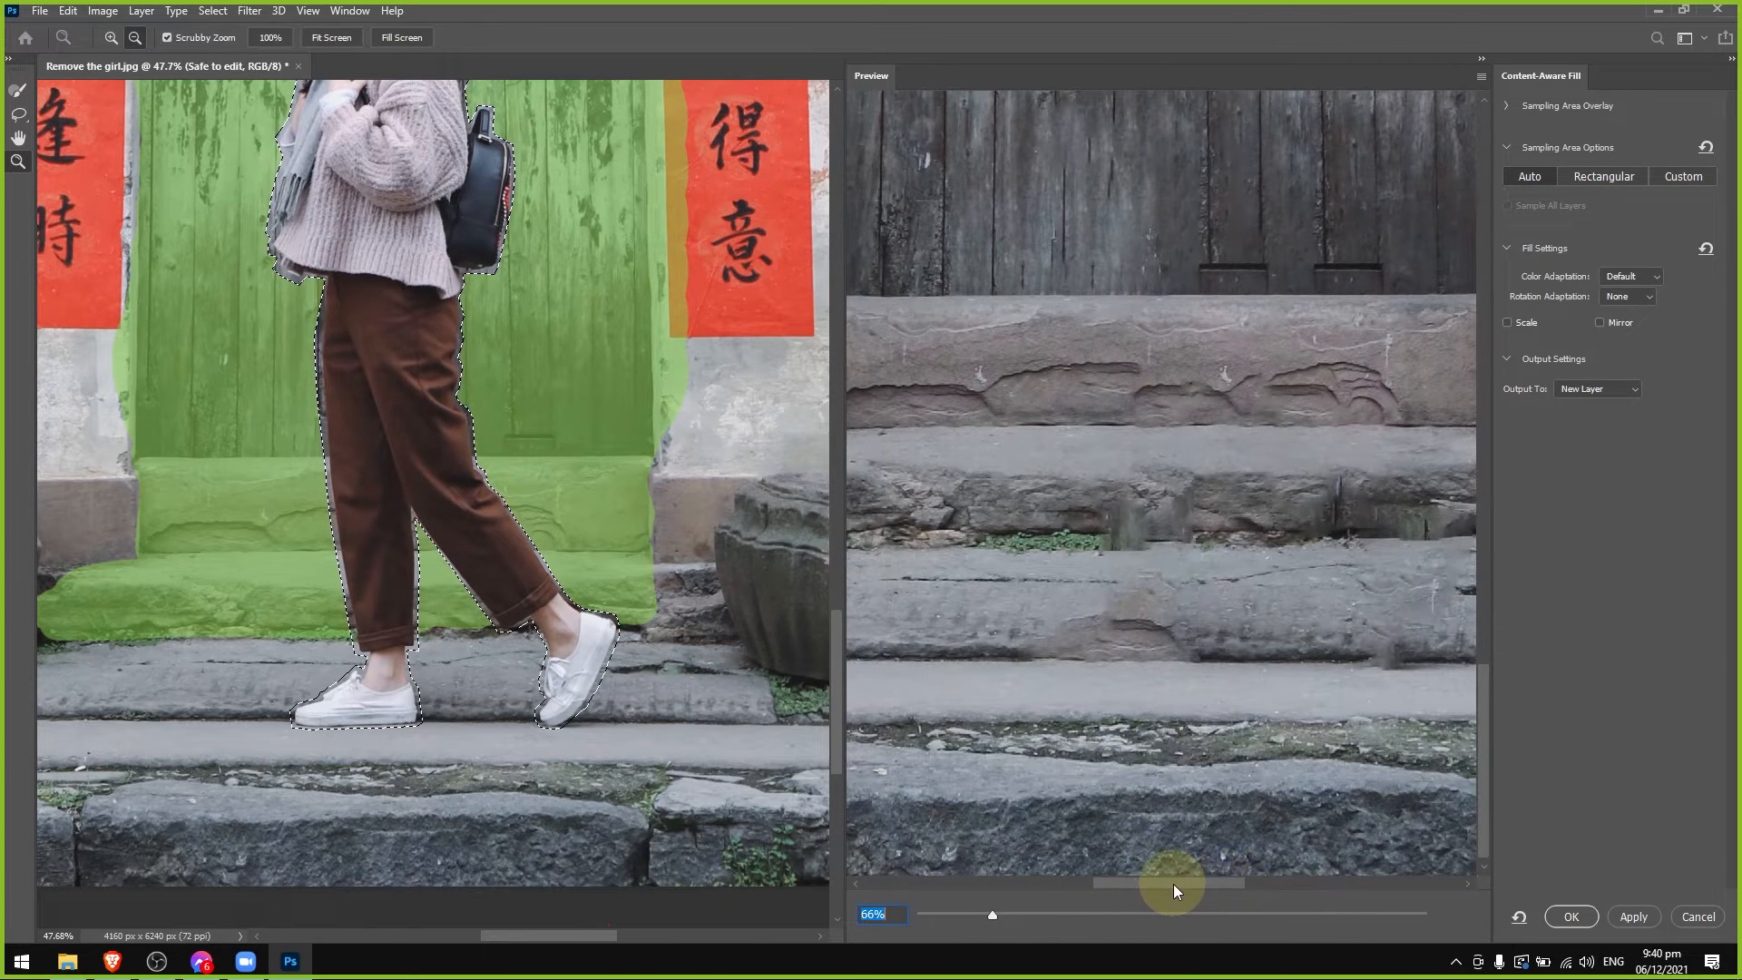
# Add the lower stone step around and between the girl's shoes to the sampling area with a size 138 brush.
pyautogui.click(17, 90)
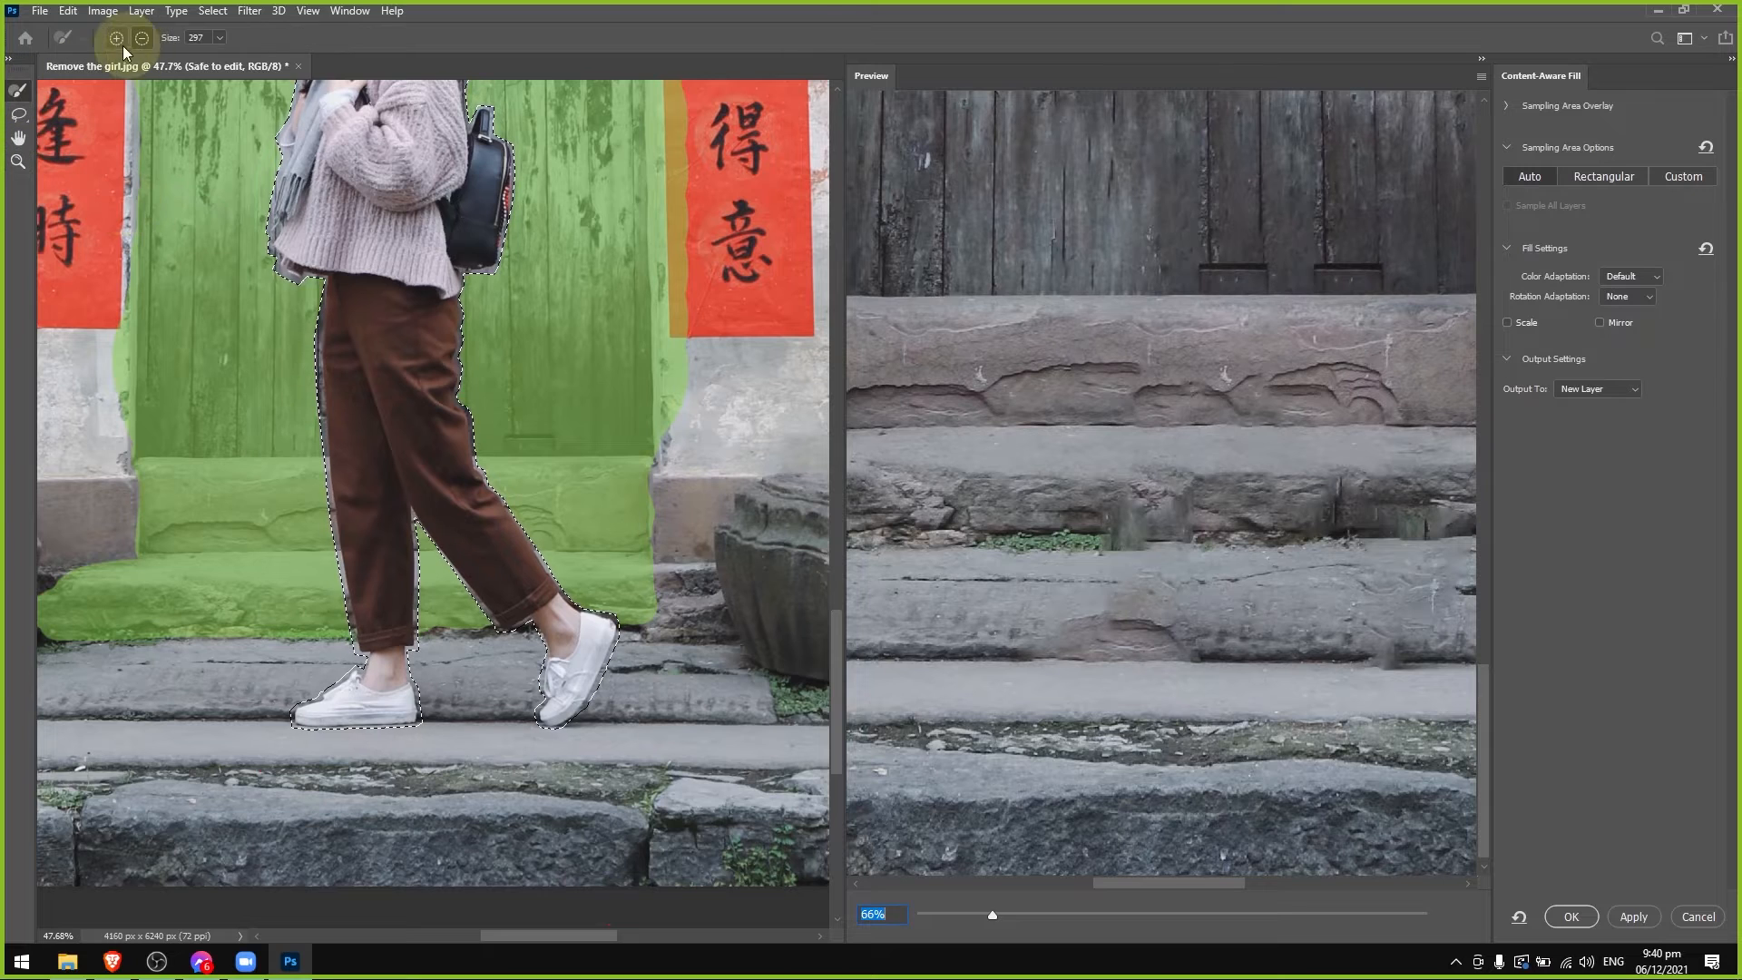
pyautogui.keyDown('alt'); pyautogui.rightClick(324, 696); pyautogui.keyUp('alt')
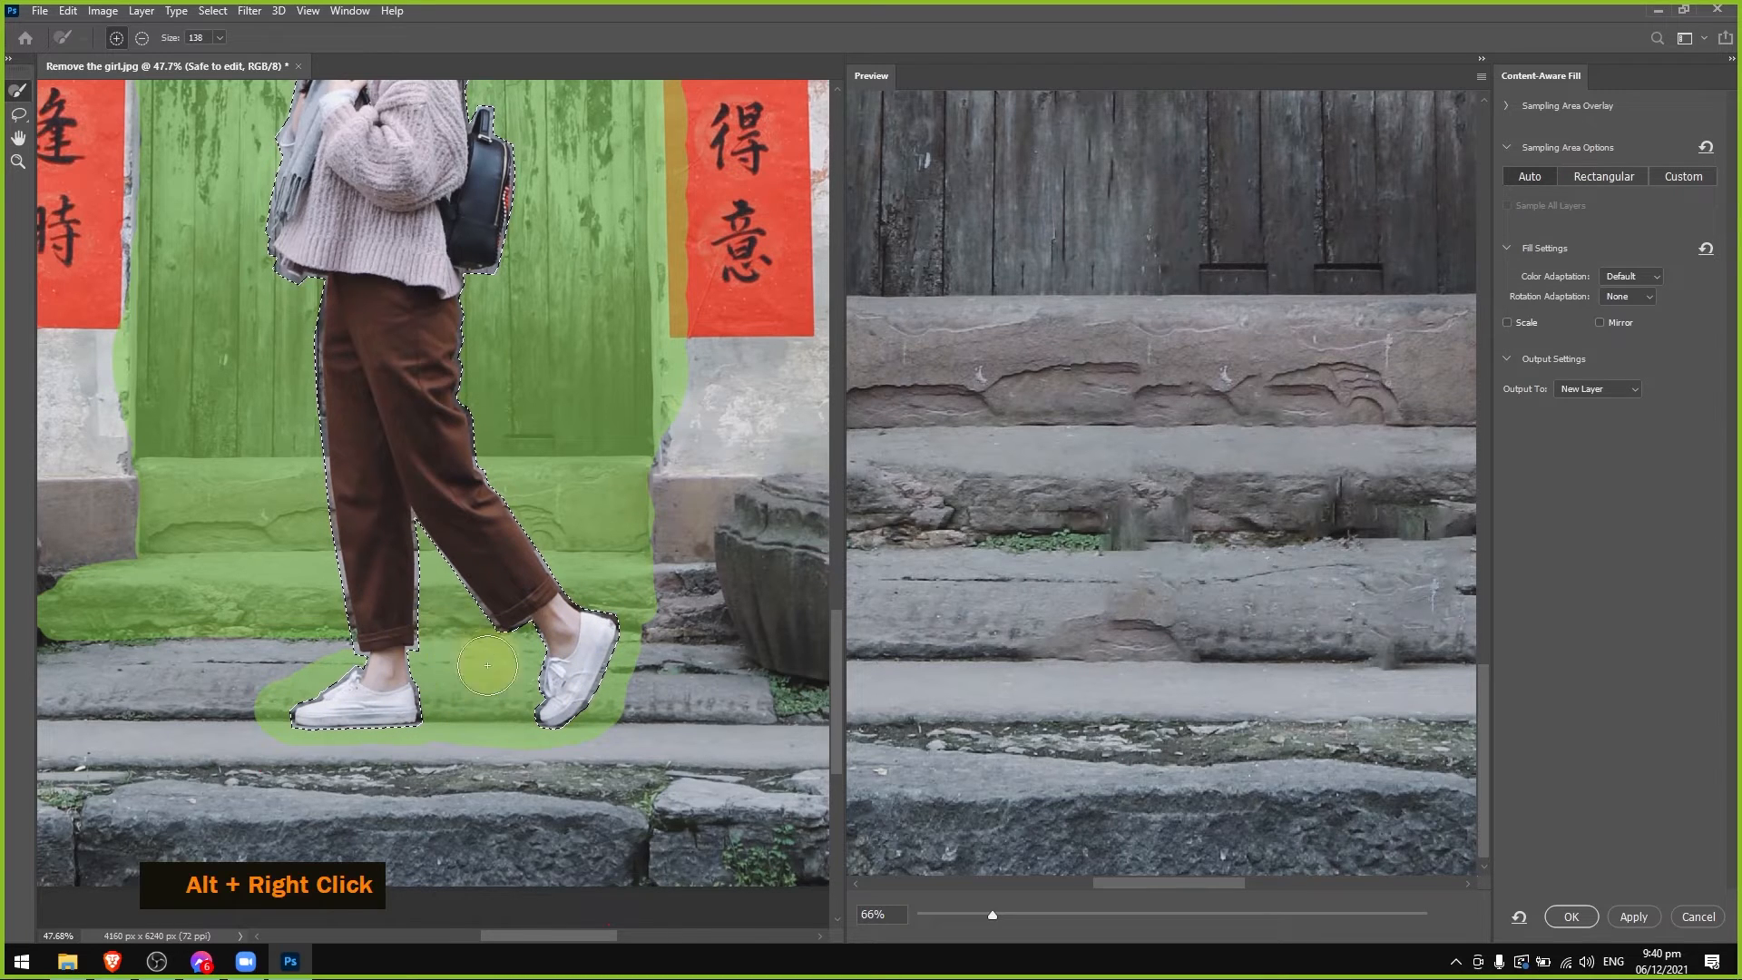
pyautogui.scroll(5, 1402, 803)
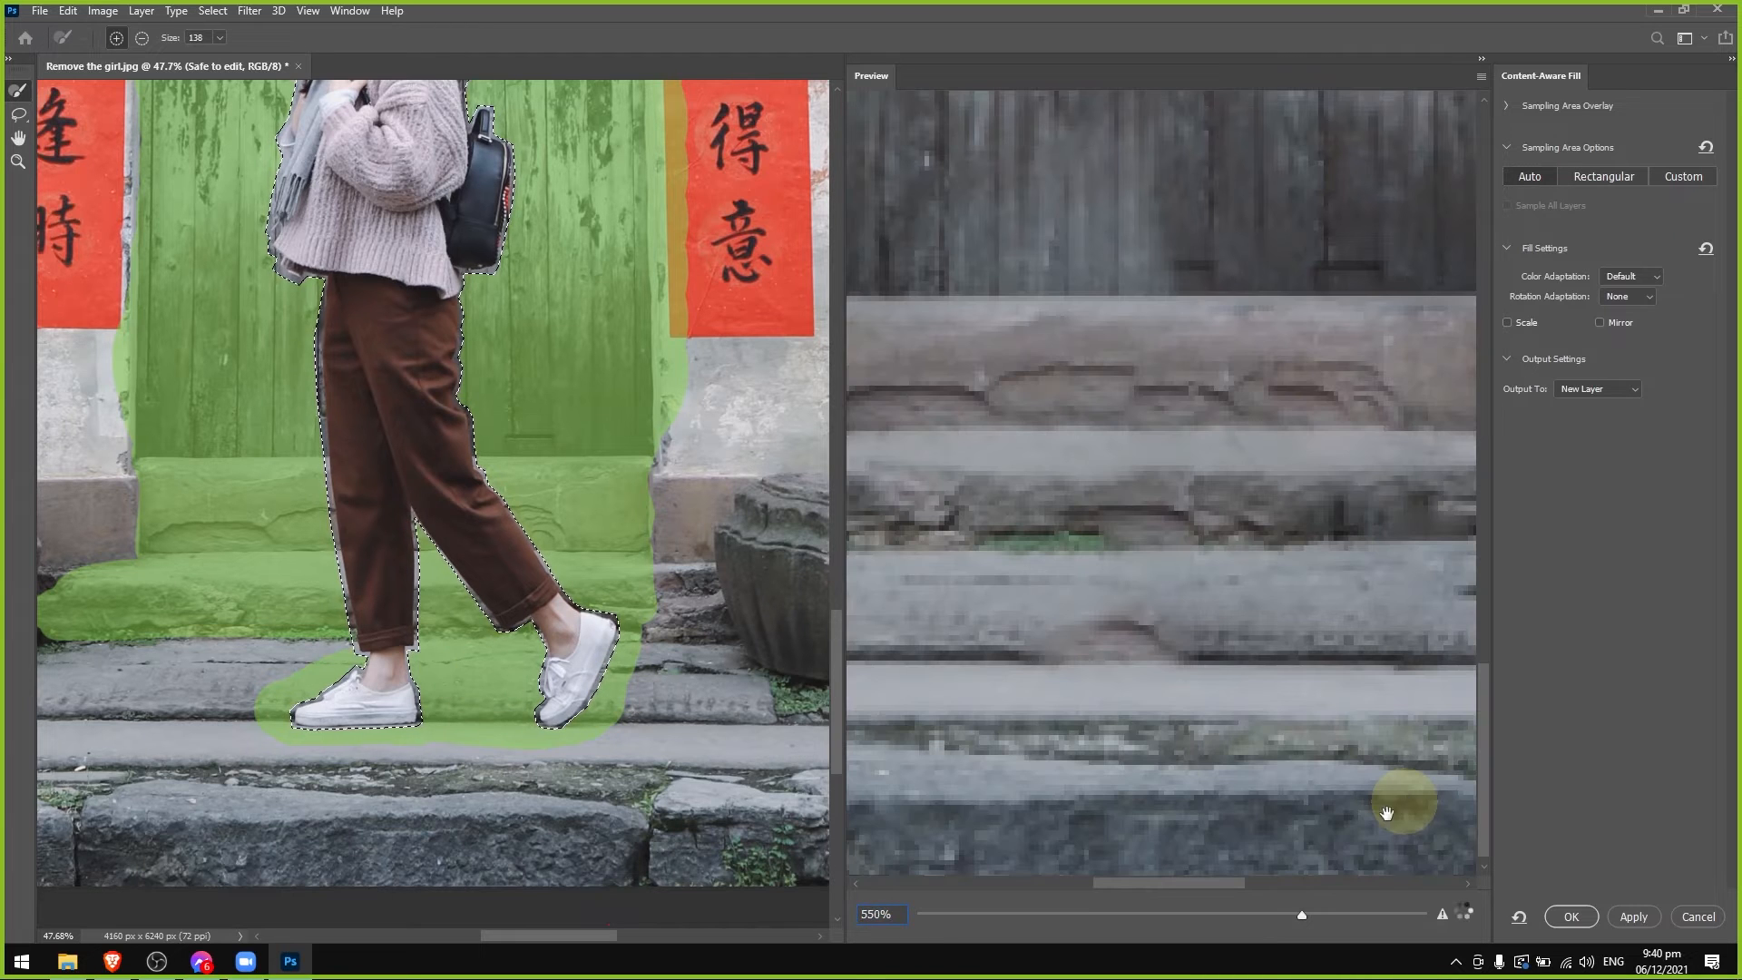
pyautogui.scroll(-5, 1261, 873)
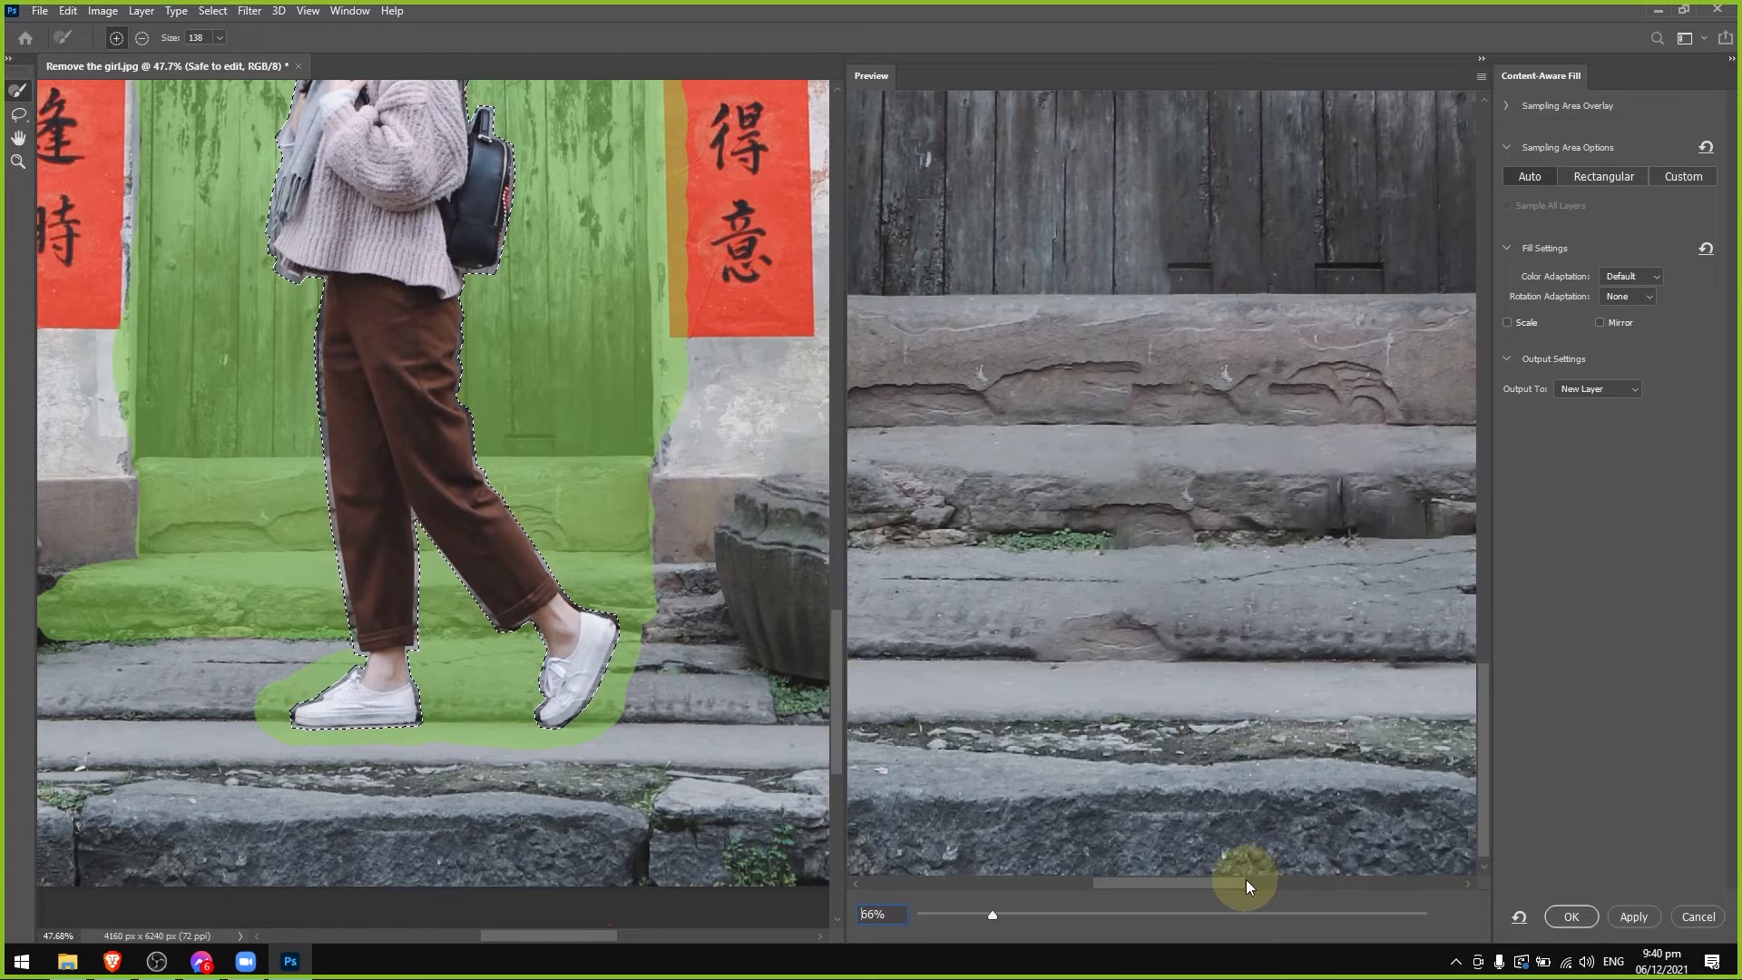
pyautogui.moveTo(1262, 883); pyautogui.dragTo(1283, 882)
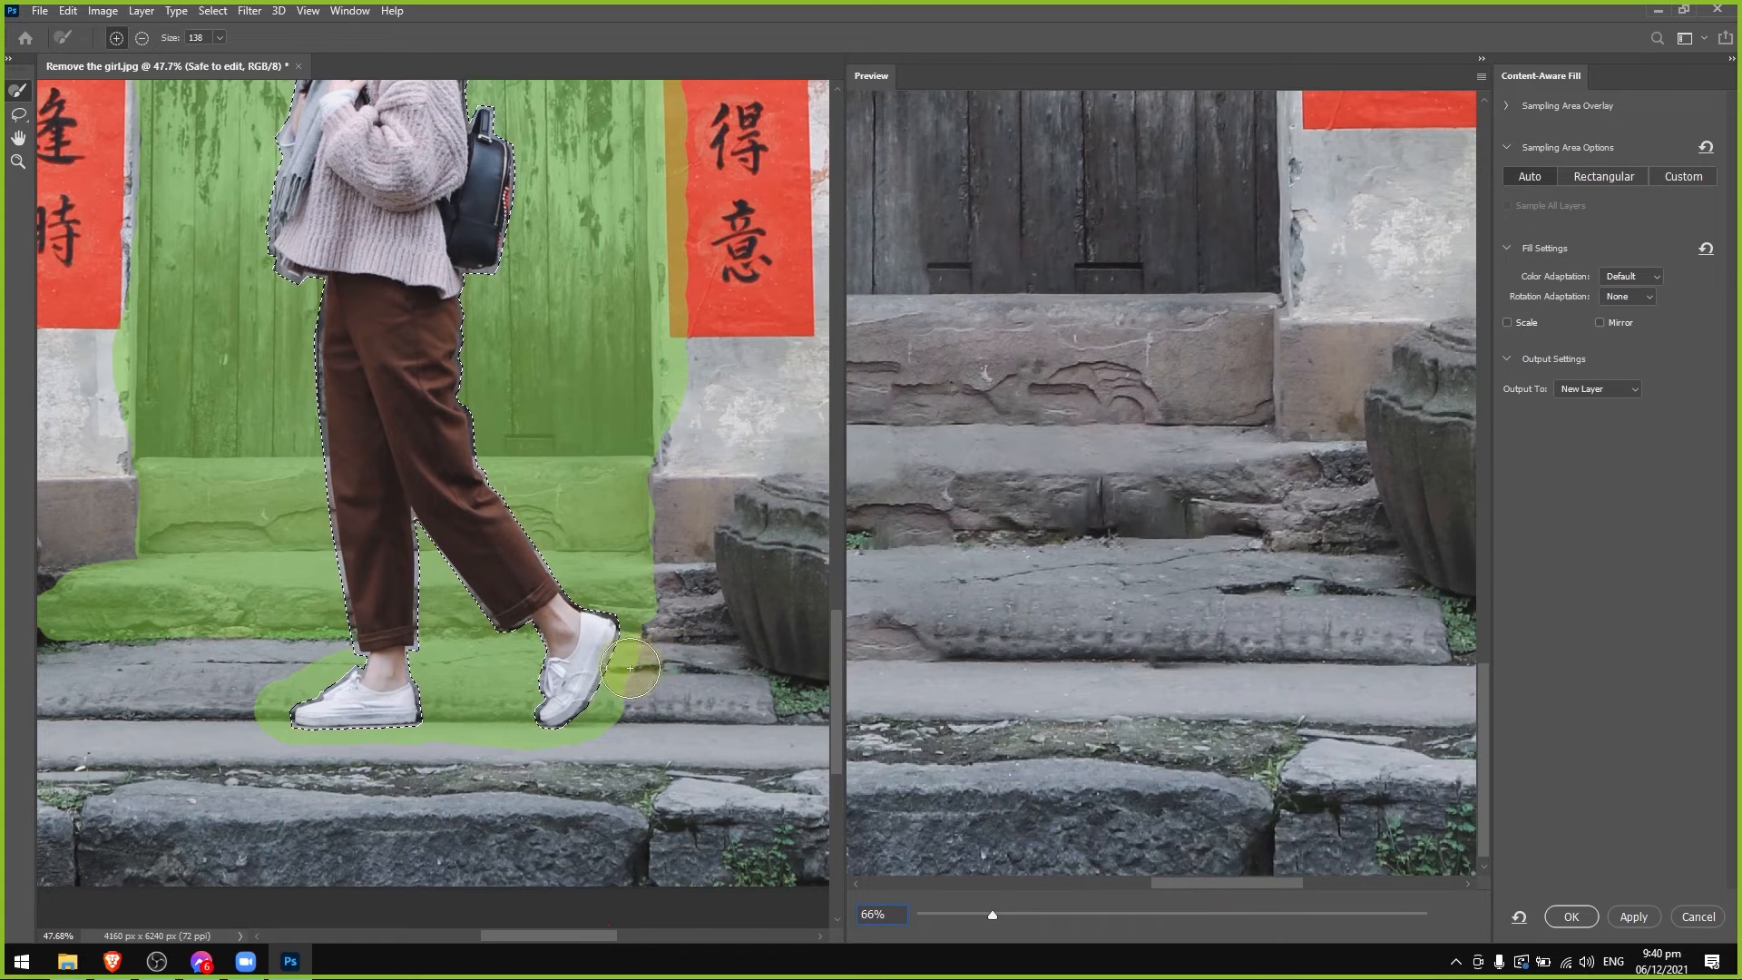
# Extend the sampled lower stone step outward on both sides of the shoes and check the filled steps in the preview.
pyautogui.moveTo(218, 659)
pyautogui.mouseDown()
pyautogui.moveTo(154, 659)
pyautogui.moveTo(232, 683)
pyautogui.moveTo(155, 695)
pyautogui.mouseUp()
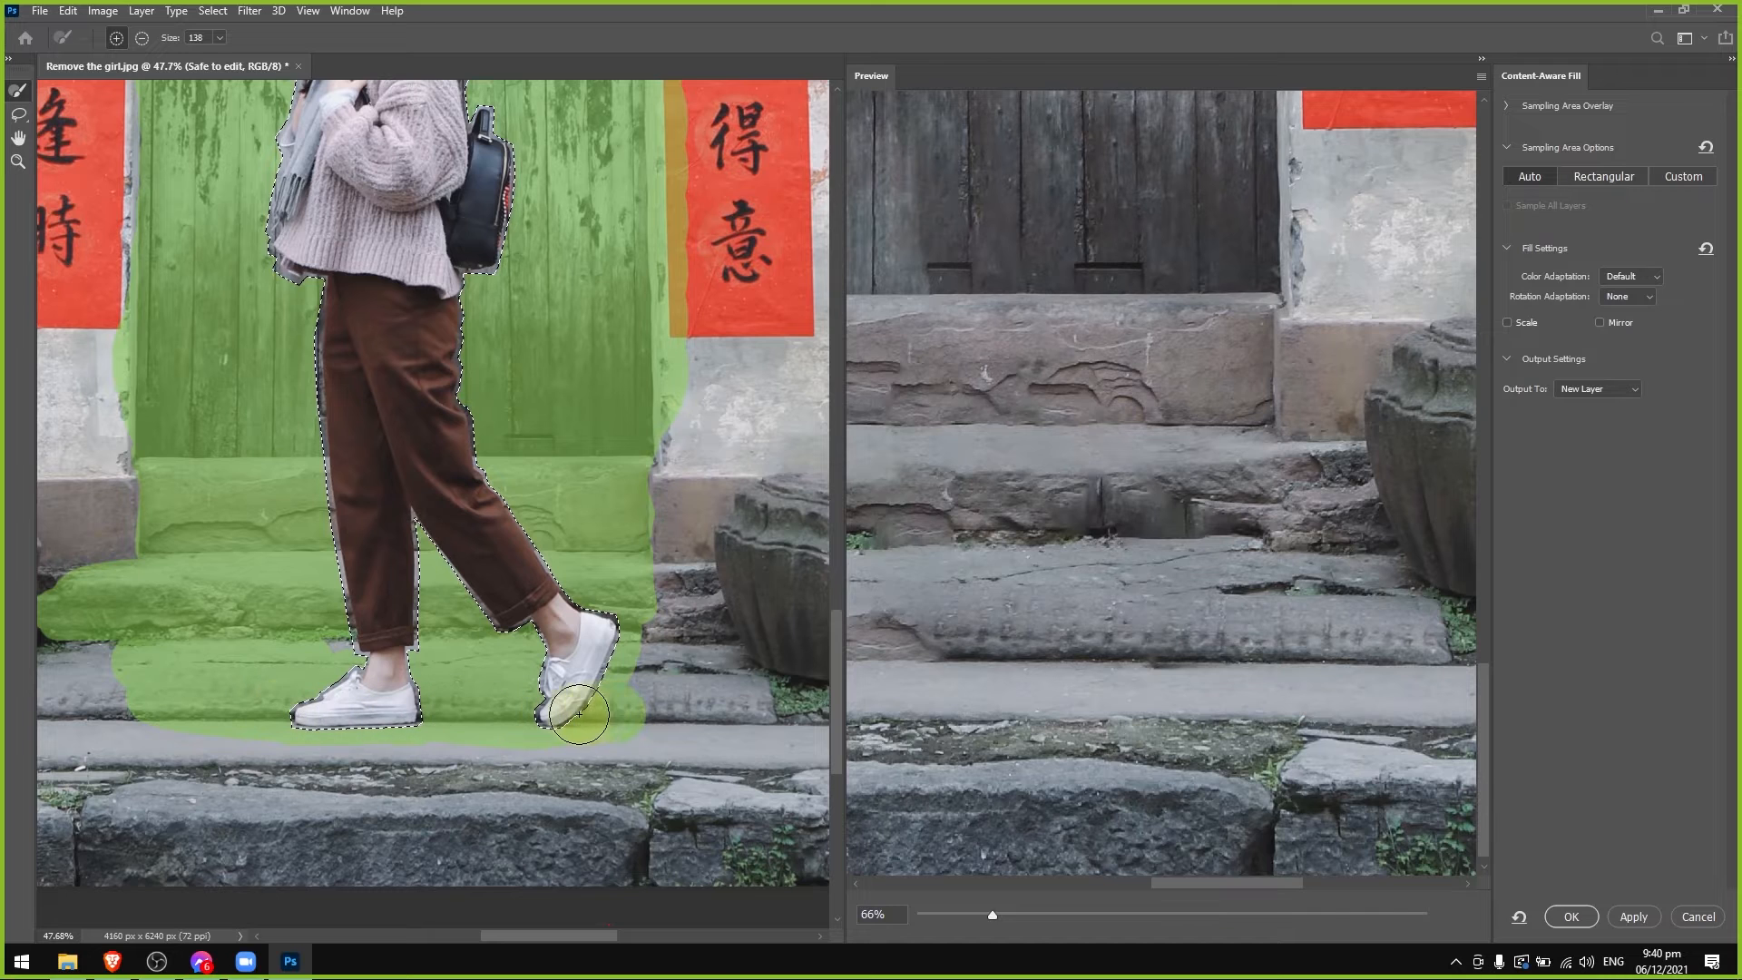
pyautogui.moveTo(579, 714)
pyautogui.mouseDown()
pyautogui.moveTo(682, 700)
pyautogui.moveTo(669, 712)
pyautogui.mouseUp()
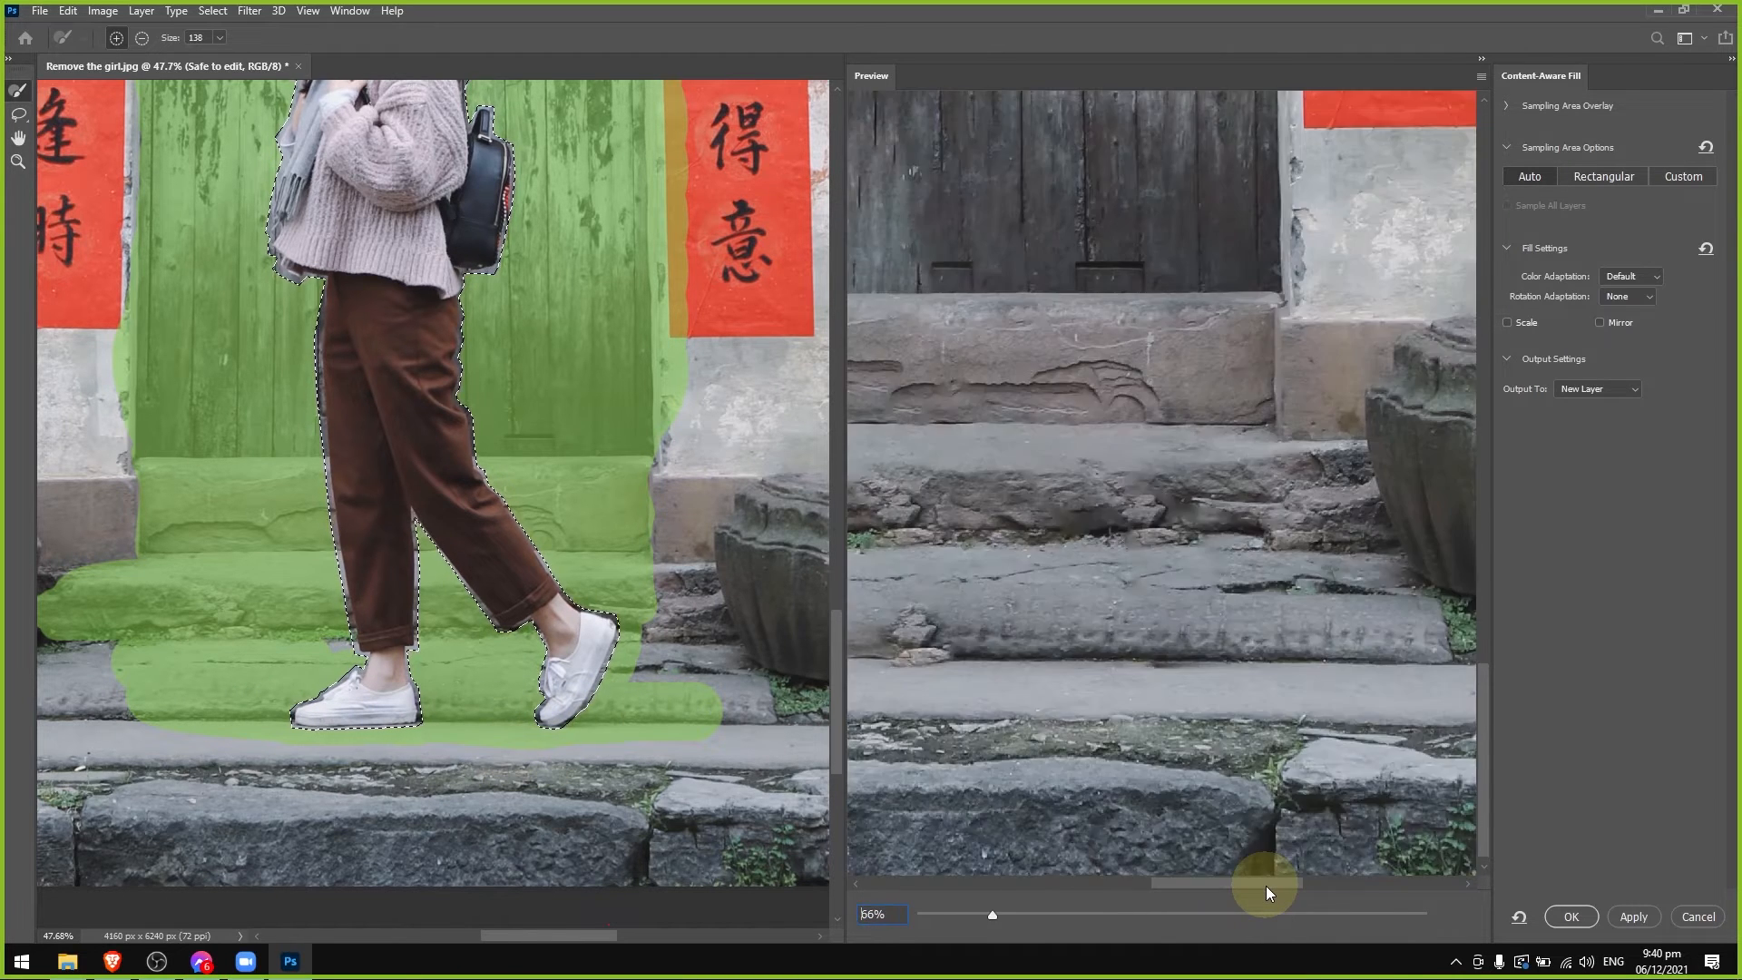
pyautogui.moveTo(1265, 886); pyautogui.dragTo(1205, 885)
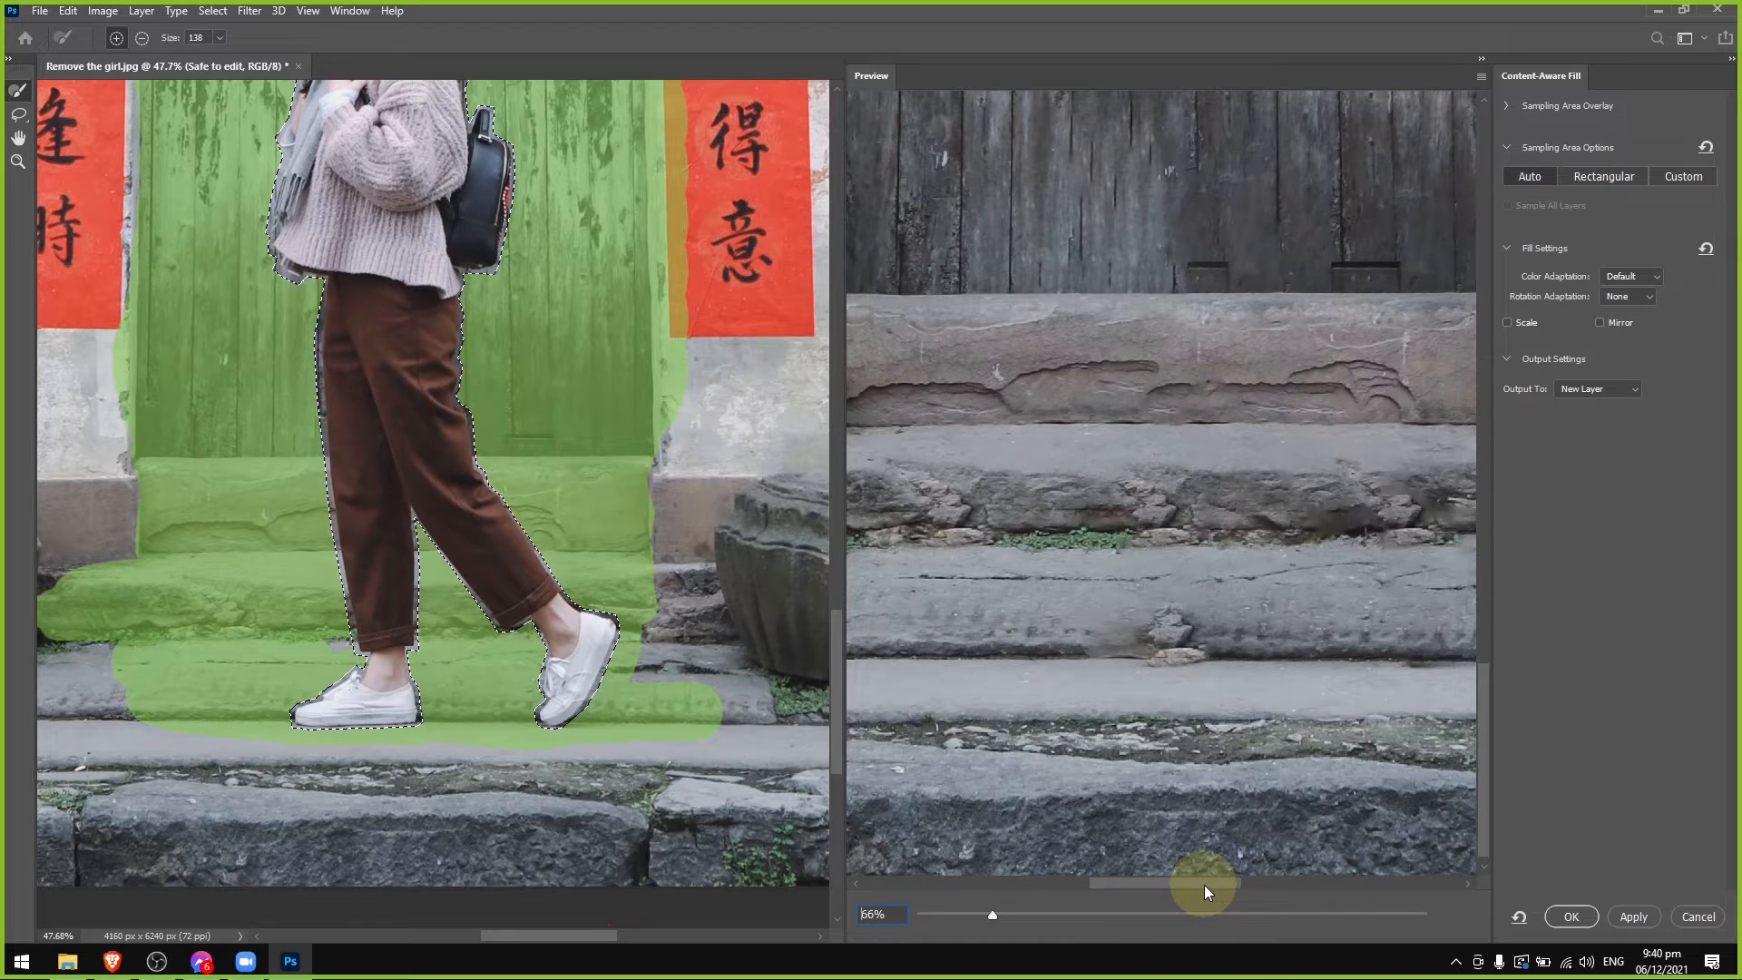
# Subtract the three small signs at the top of the door from the sampling area with the size 138 brush.
pyautogui.moveTo(1485, 691); pyautogui.dragTo(1493, 486)
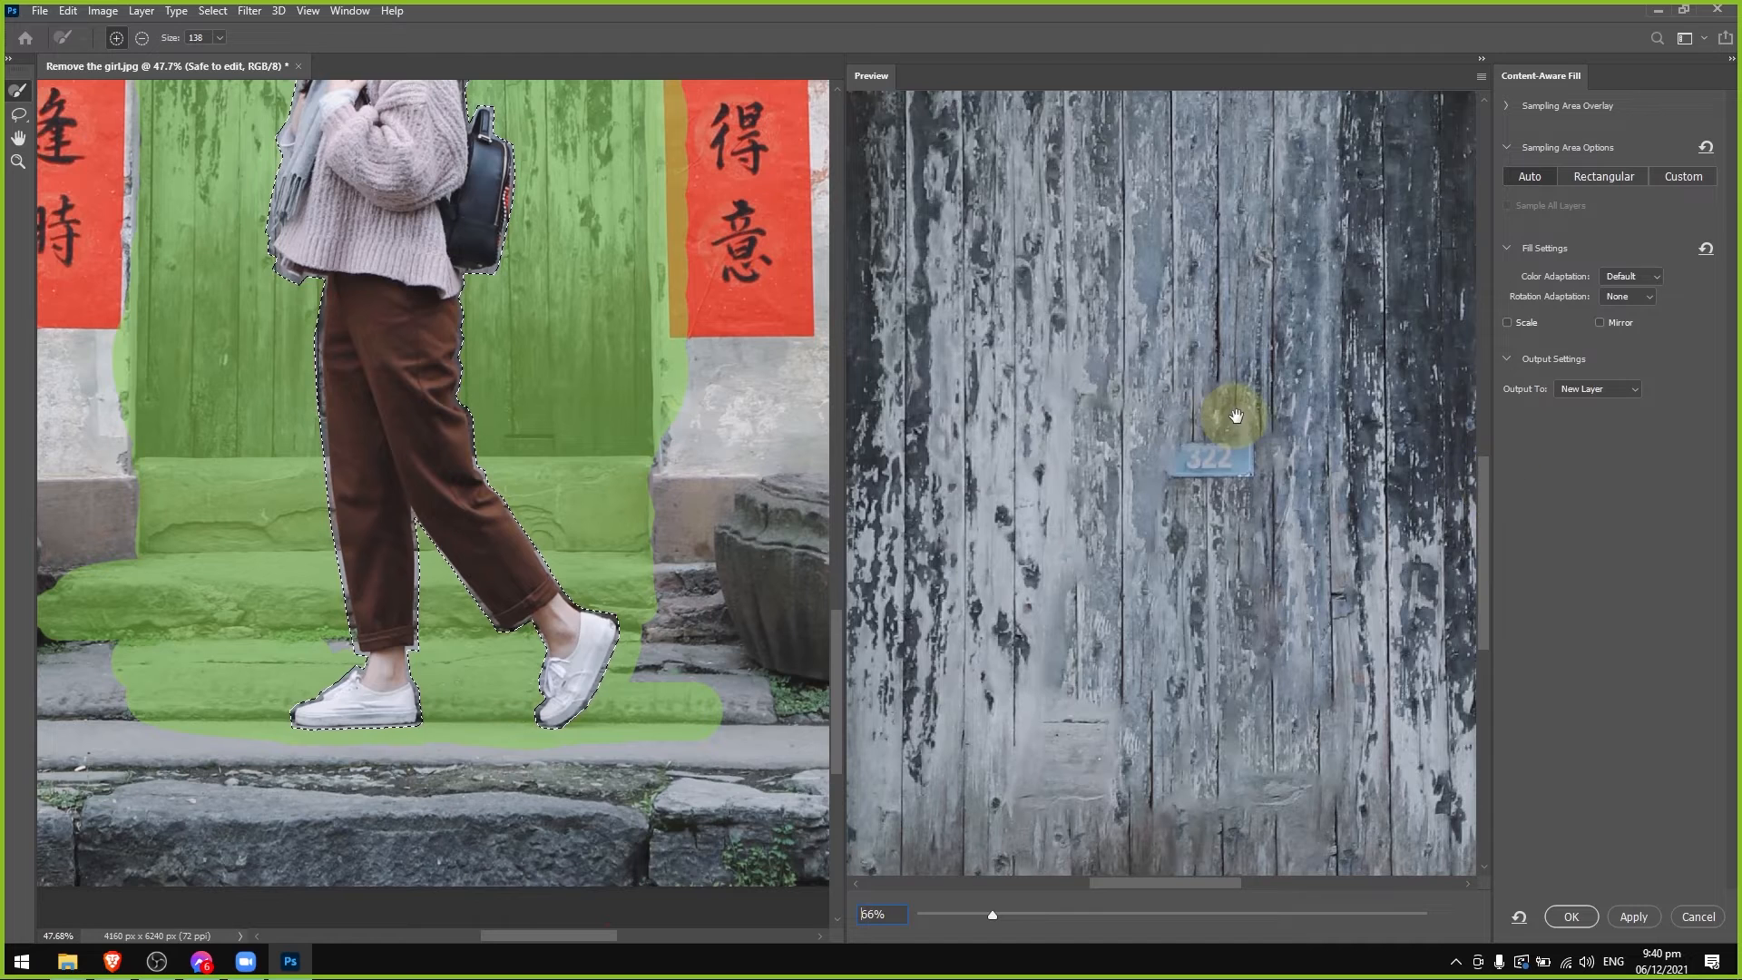
pyautogui.moveTo(836, 727); pyautogui.dragTo(843, 592)
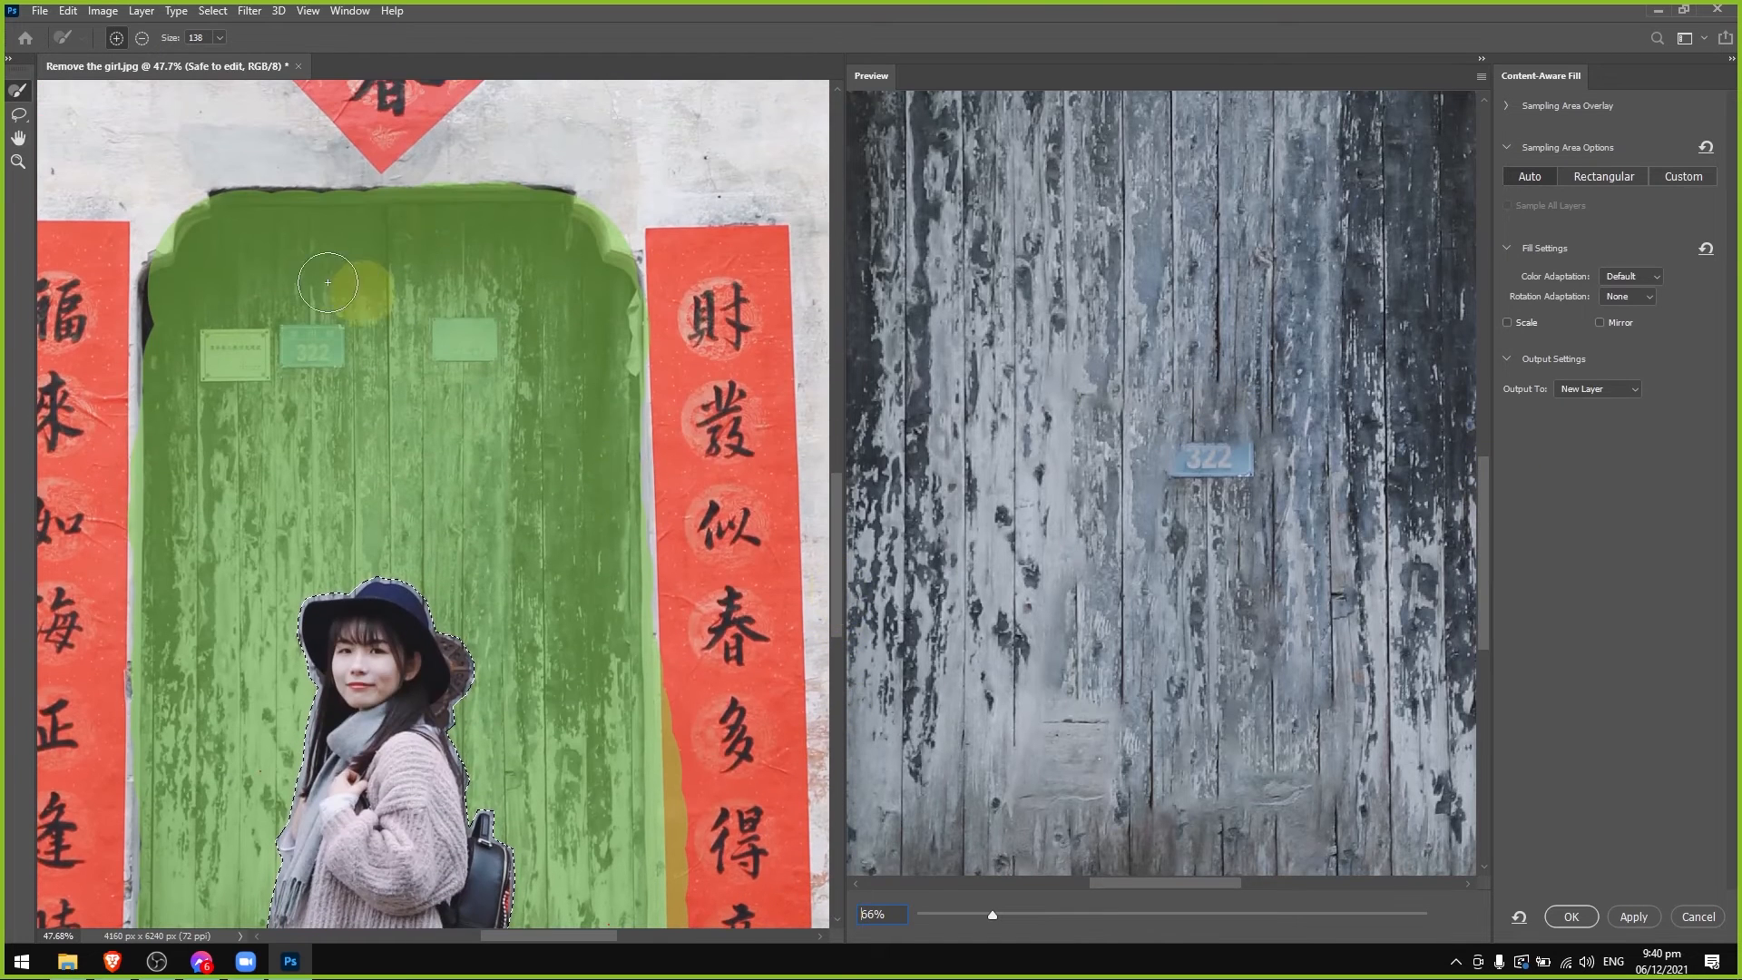
pyautogui.click(142, 37)
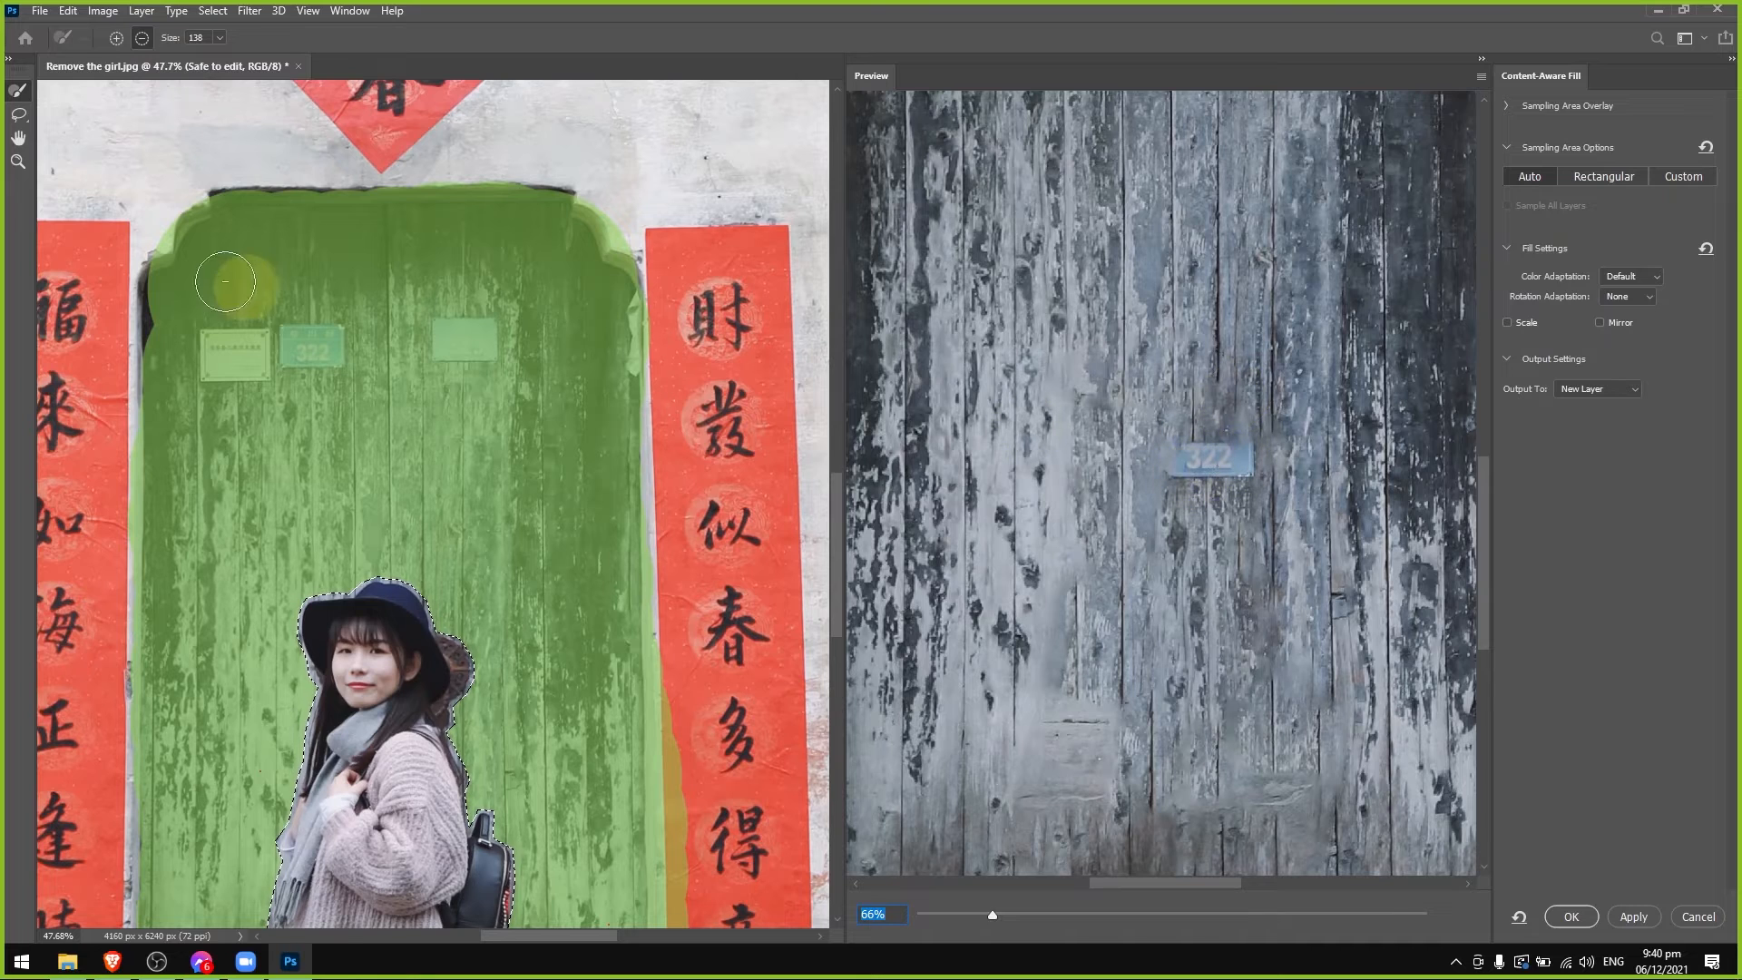
pyautogui.moveTo(290, 343)
pyautogui.mouseDown()
pyautogui.moveTo(334, 329)
pyautogui.moveTo(209, 350)
pyautogui.moveTo(258, 364)
pyautogui.moveTo(472, 349)
pyautogui.mouseUp()
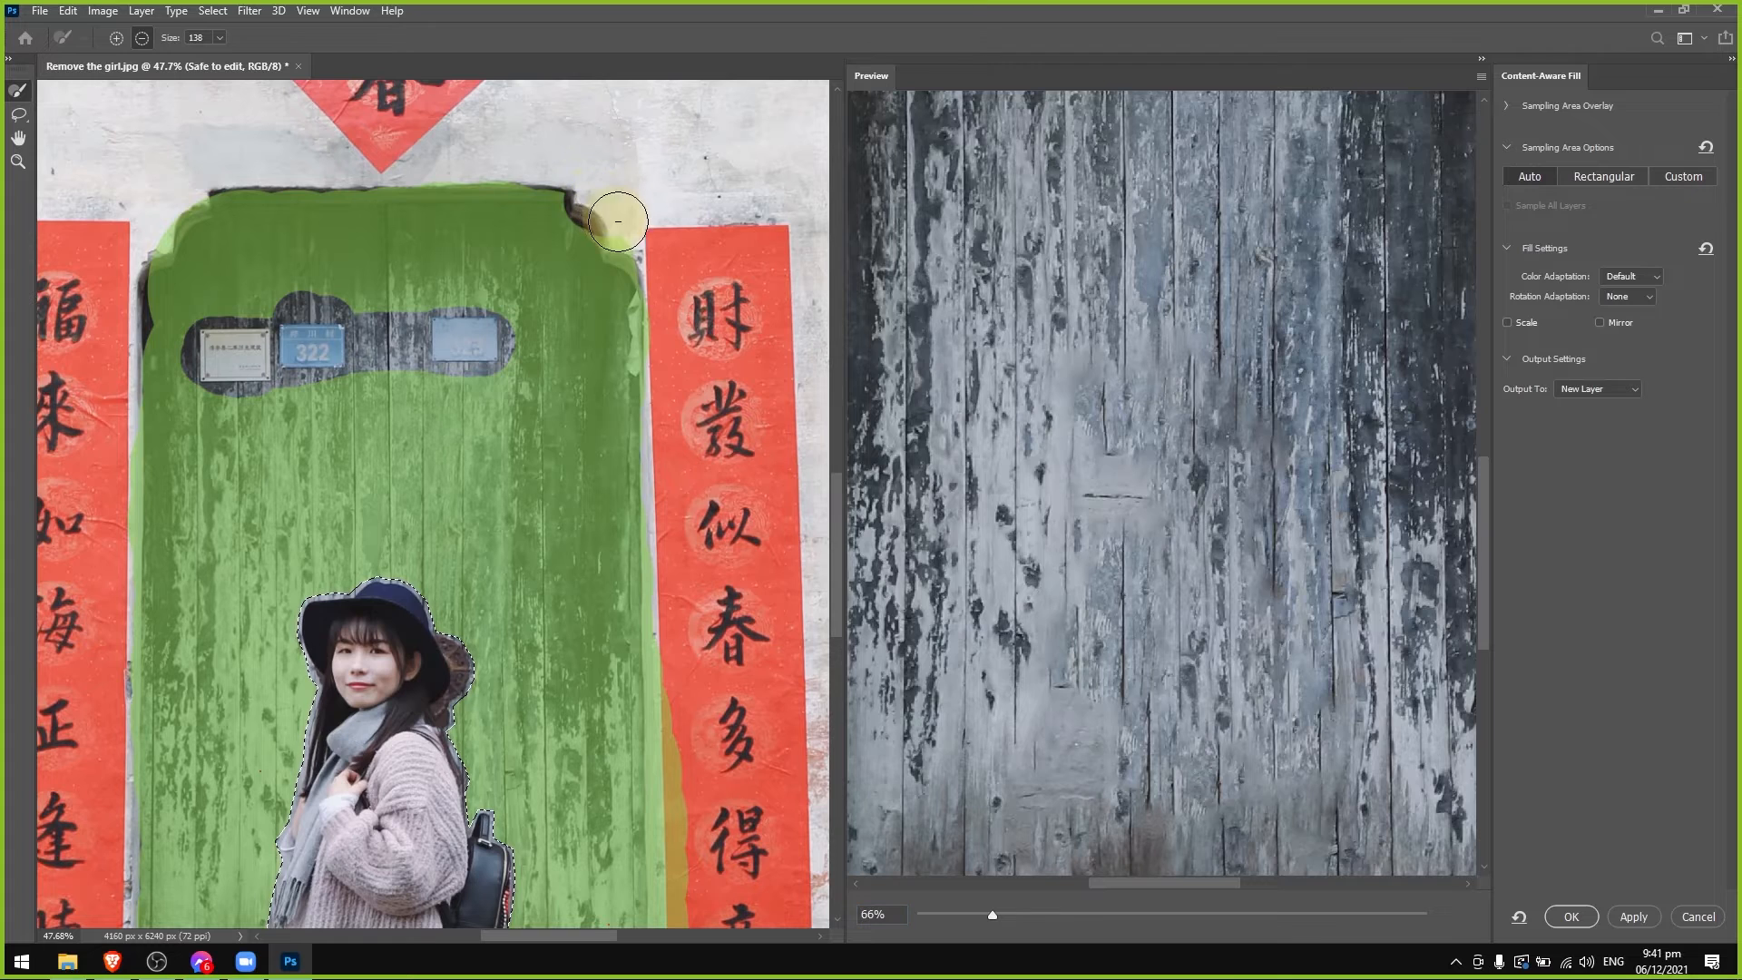
# Subtract the door frame's upper edge and the wall and banner strips along both sides of the door from the sampling area.
pyautogui.moveTo(618, 220)
pyautogui.mouseDown()
pyautogui.moveTo(654, 279)
pyautogui.moveTo(690, 882)
pyautogui.mouseUp()
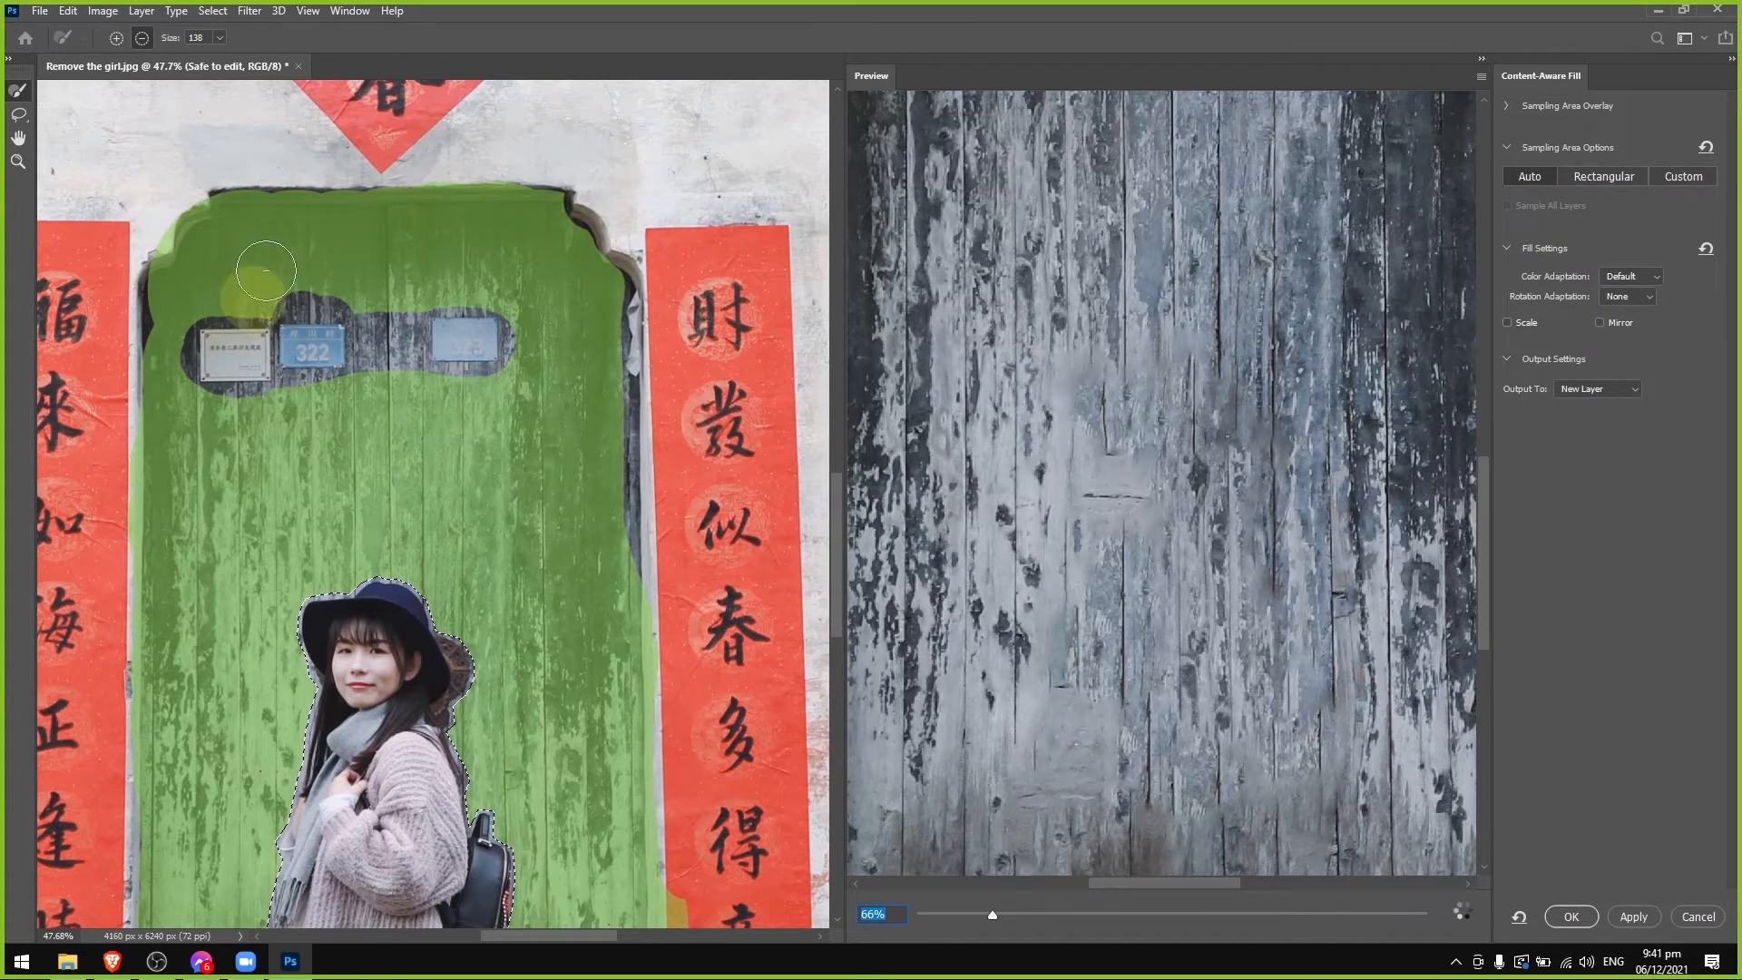
pyautogui.moveTo(201, 185)
pyautogui.mouseDown()
pyautogui.moveTo(132, 266)
pyautogui.moveTo(208, 178)
pyautogui.moveTo(458, 209)
pyautogui.moveTo(512, 171)
pyautogui.moveTo(564, 171)
pyautogui.moveTo(237, 172)
pyautogui.mouseUp()
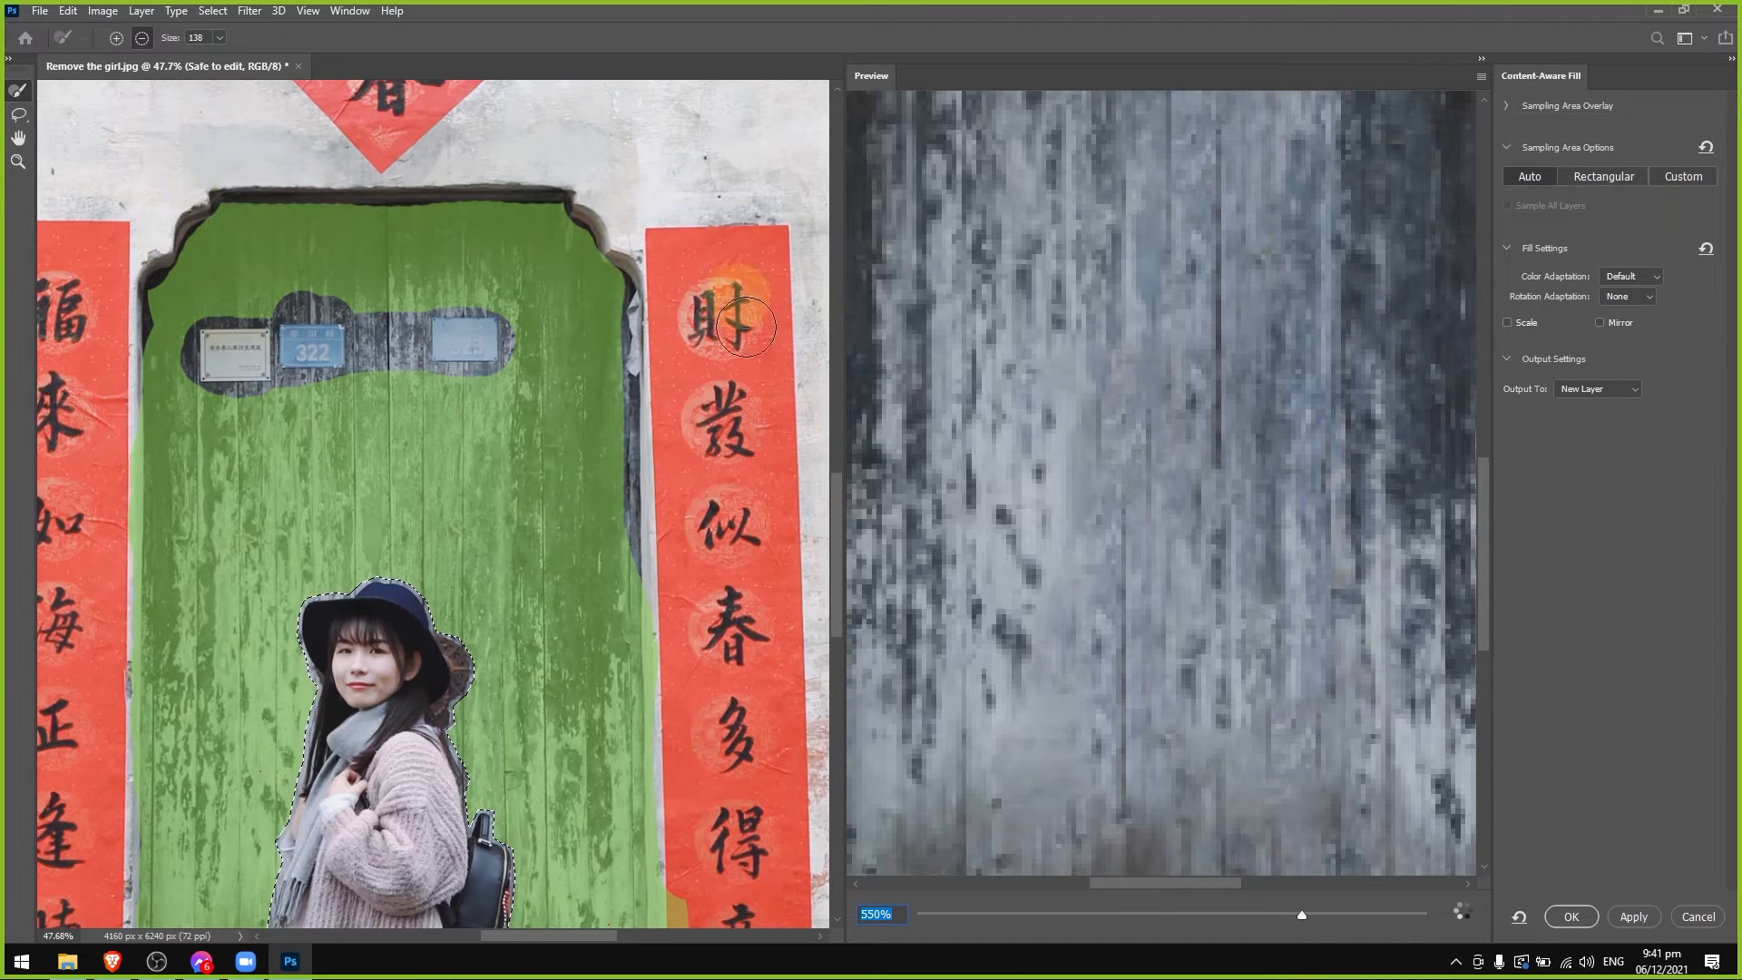
pyautogui.scroll(-5, 835, 595)
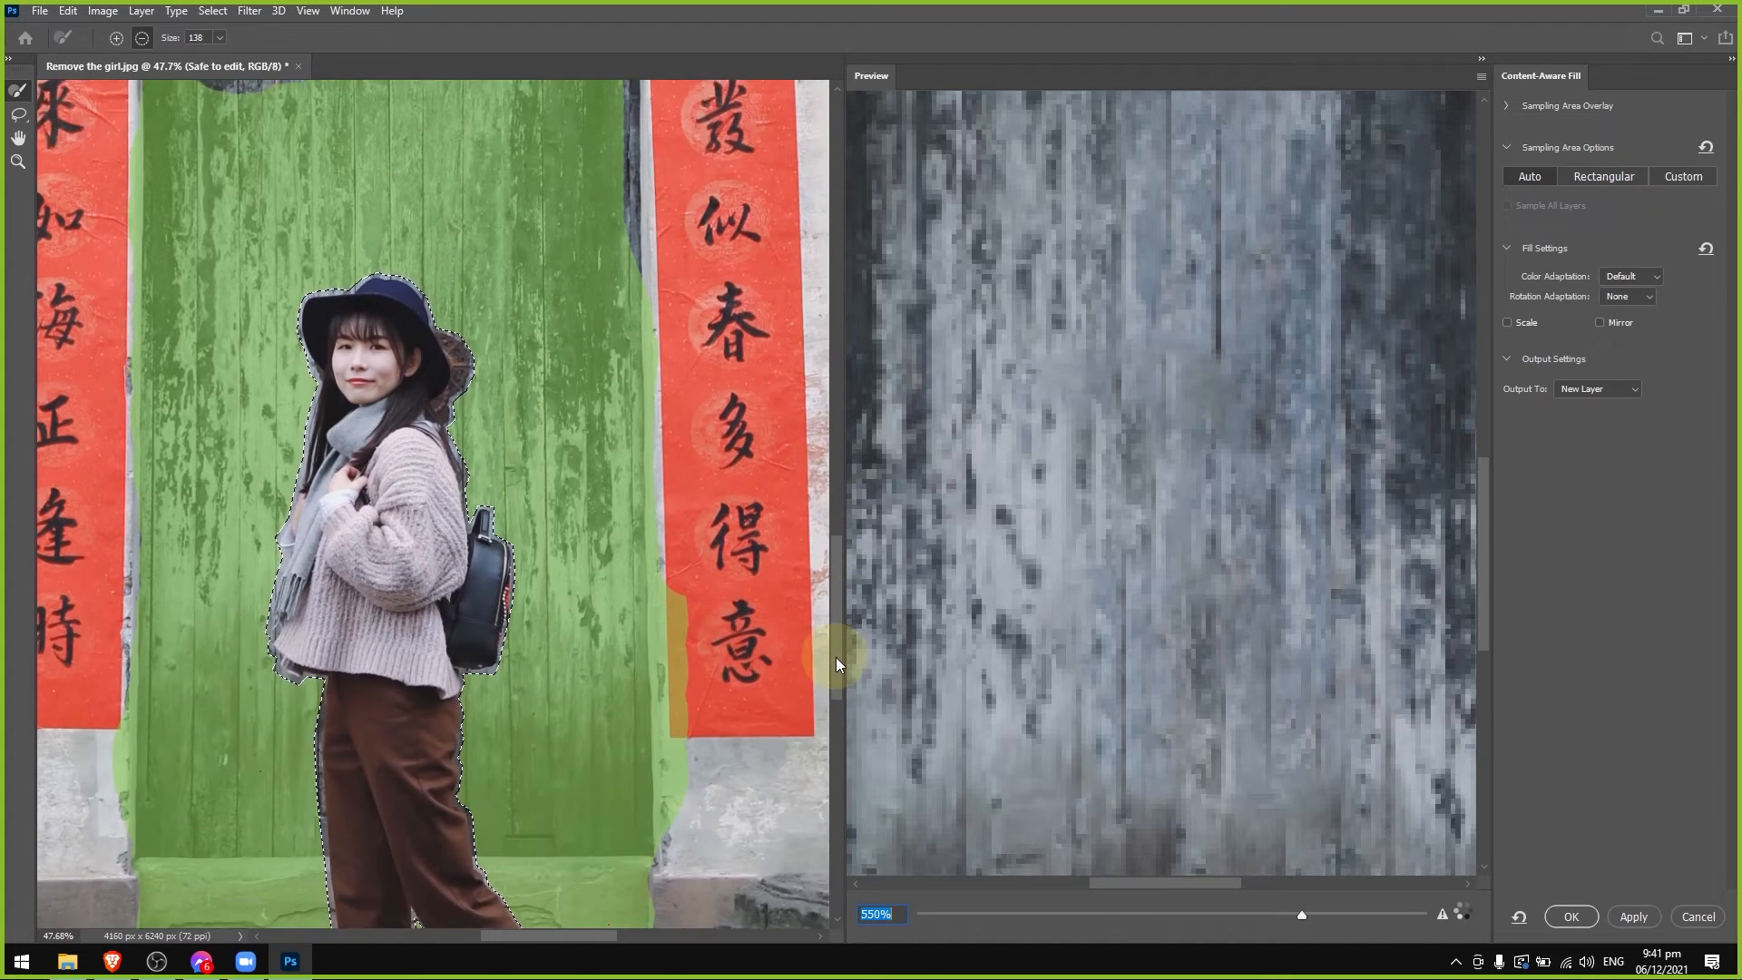
pyautogui.moveTo(672, 499); pyautogui.dragTo(688, 793)
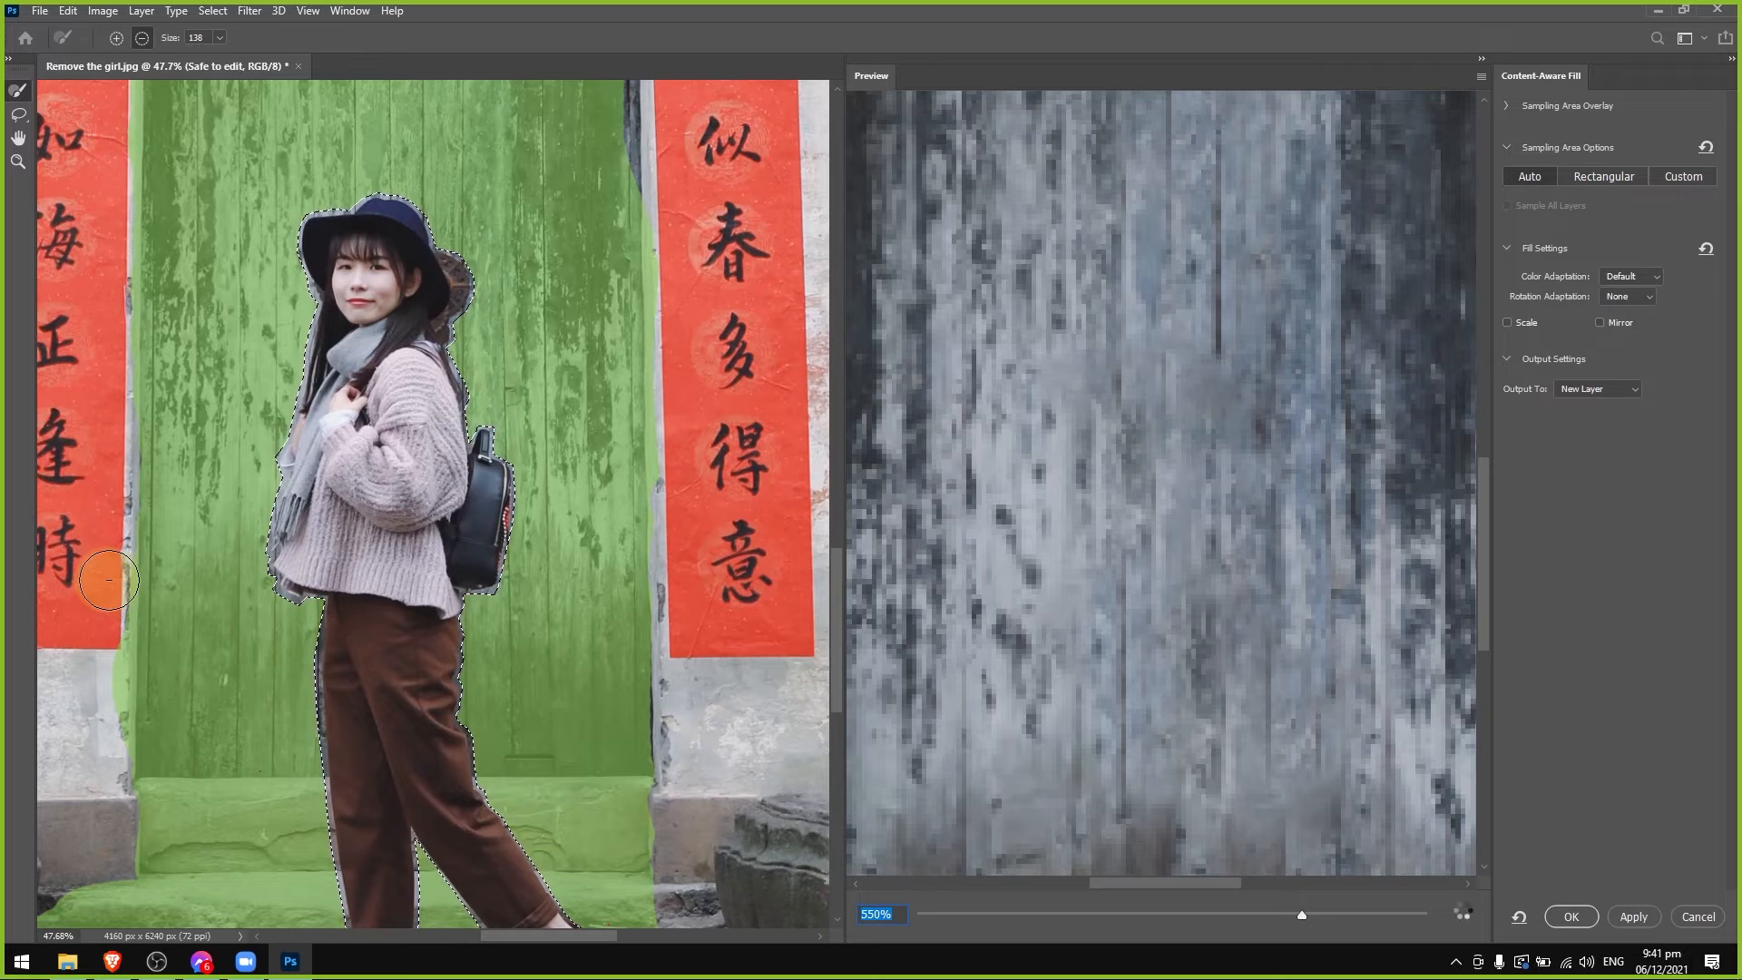
pyautogui.moveTo(107, 583); pyautogui.dragTo(121, 795)
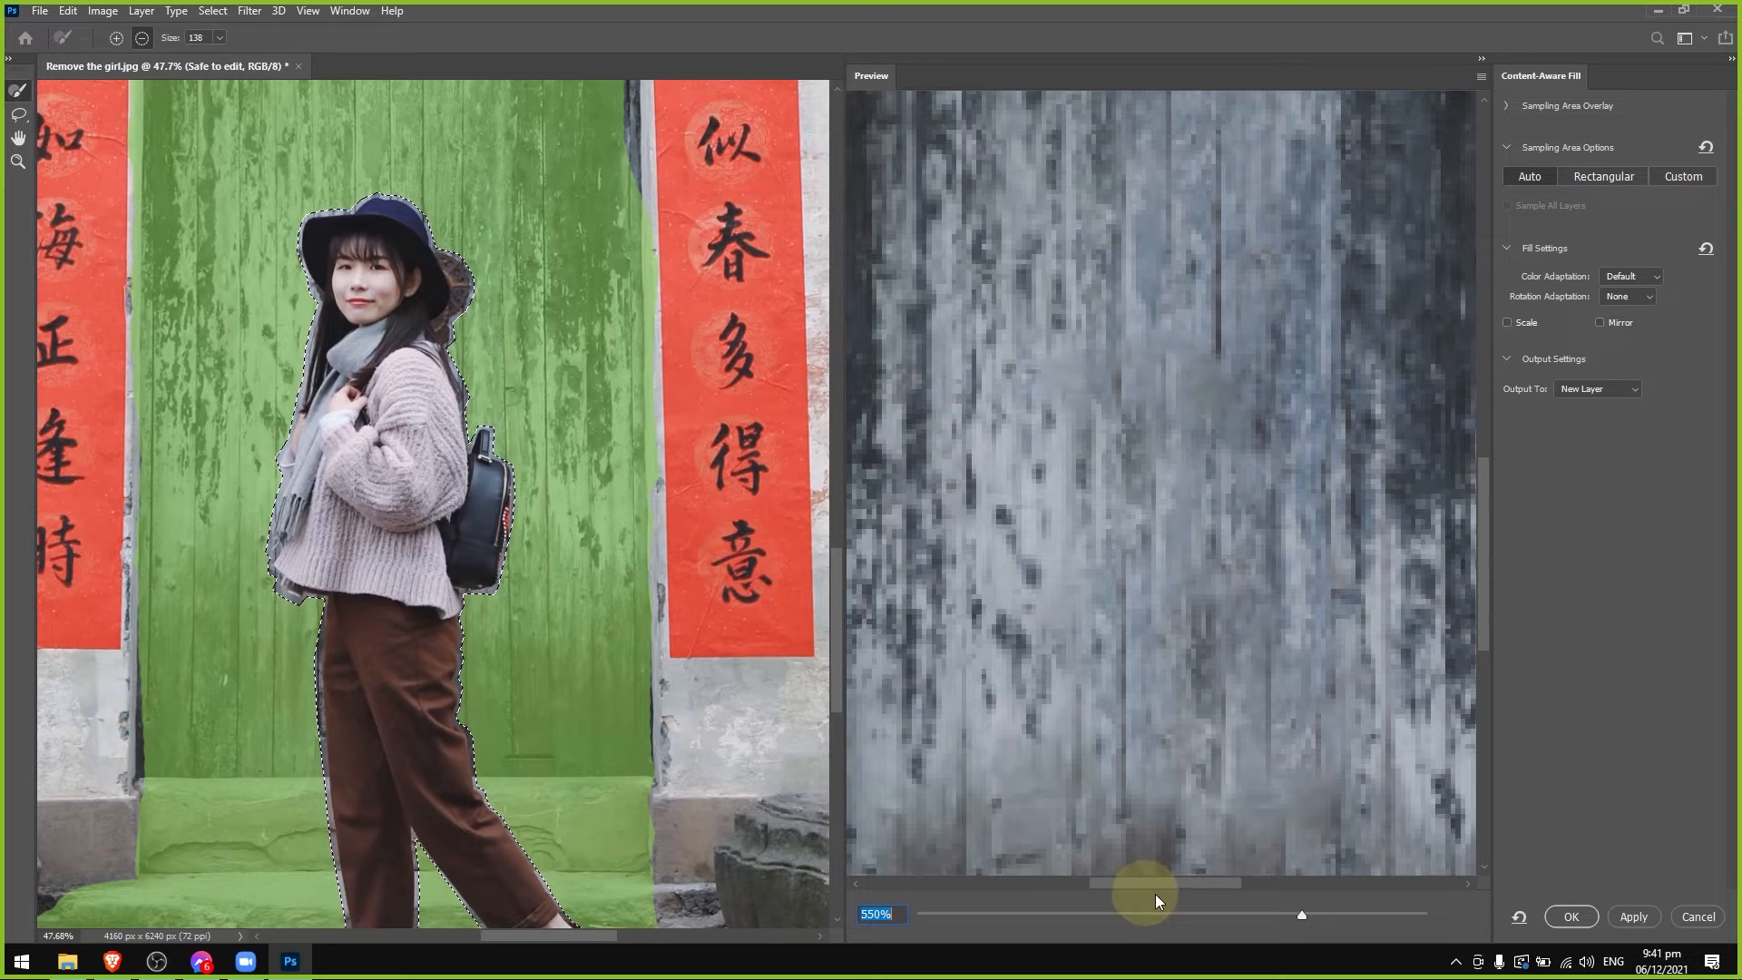
# Check the whole filled doorway in the preview, apply the fill with output to New Layer, and clear the selection.
pyautogui.moveTo(1163, 884); pyautogui.dragTo(1232, 885)
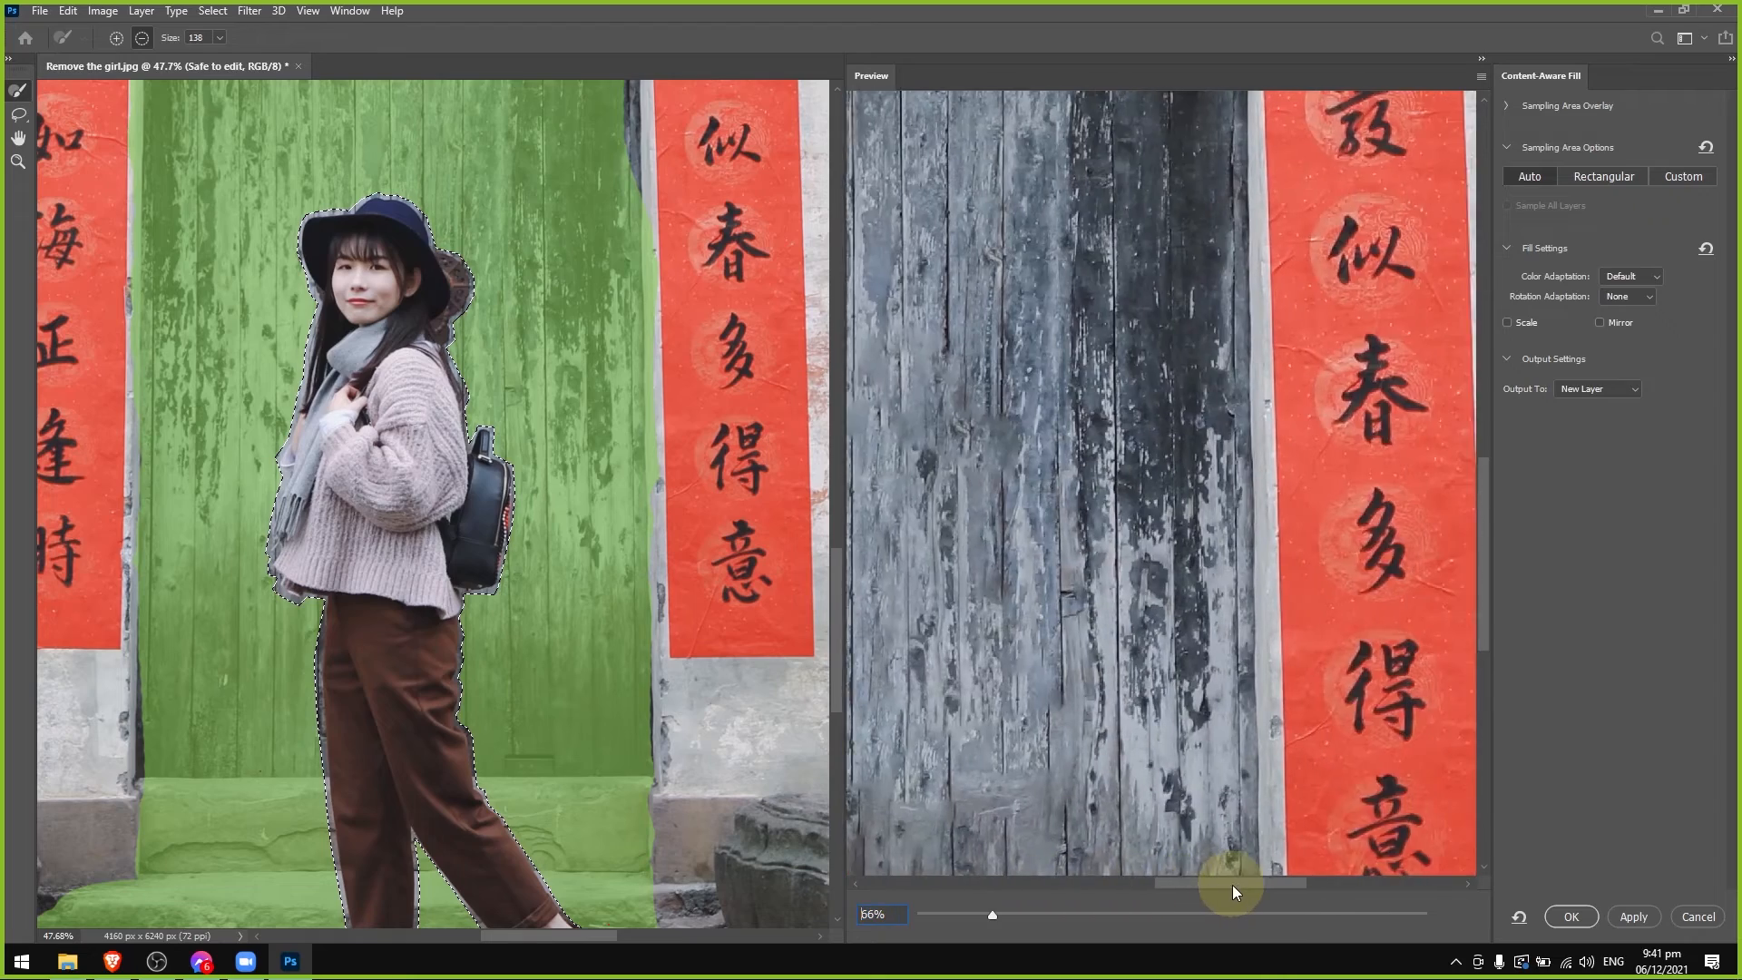
pyautogui.moveTo(992, 920); pyautogui.dragTo(940, 928)
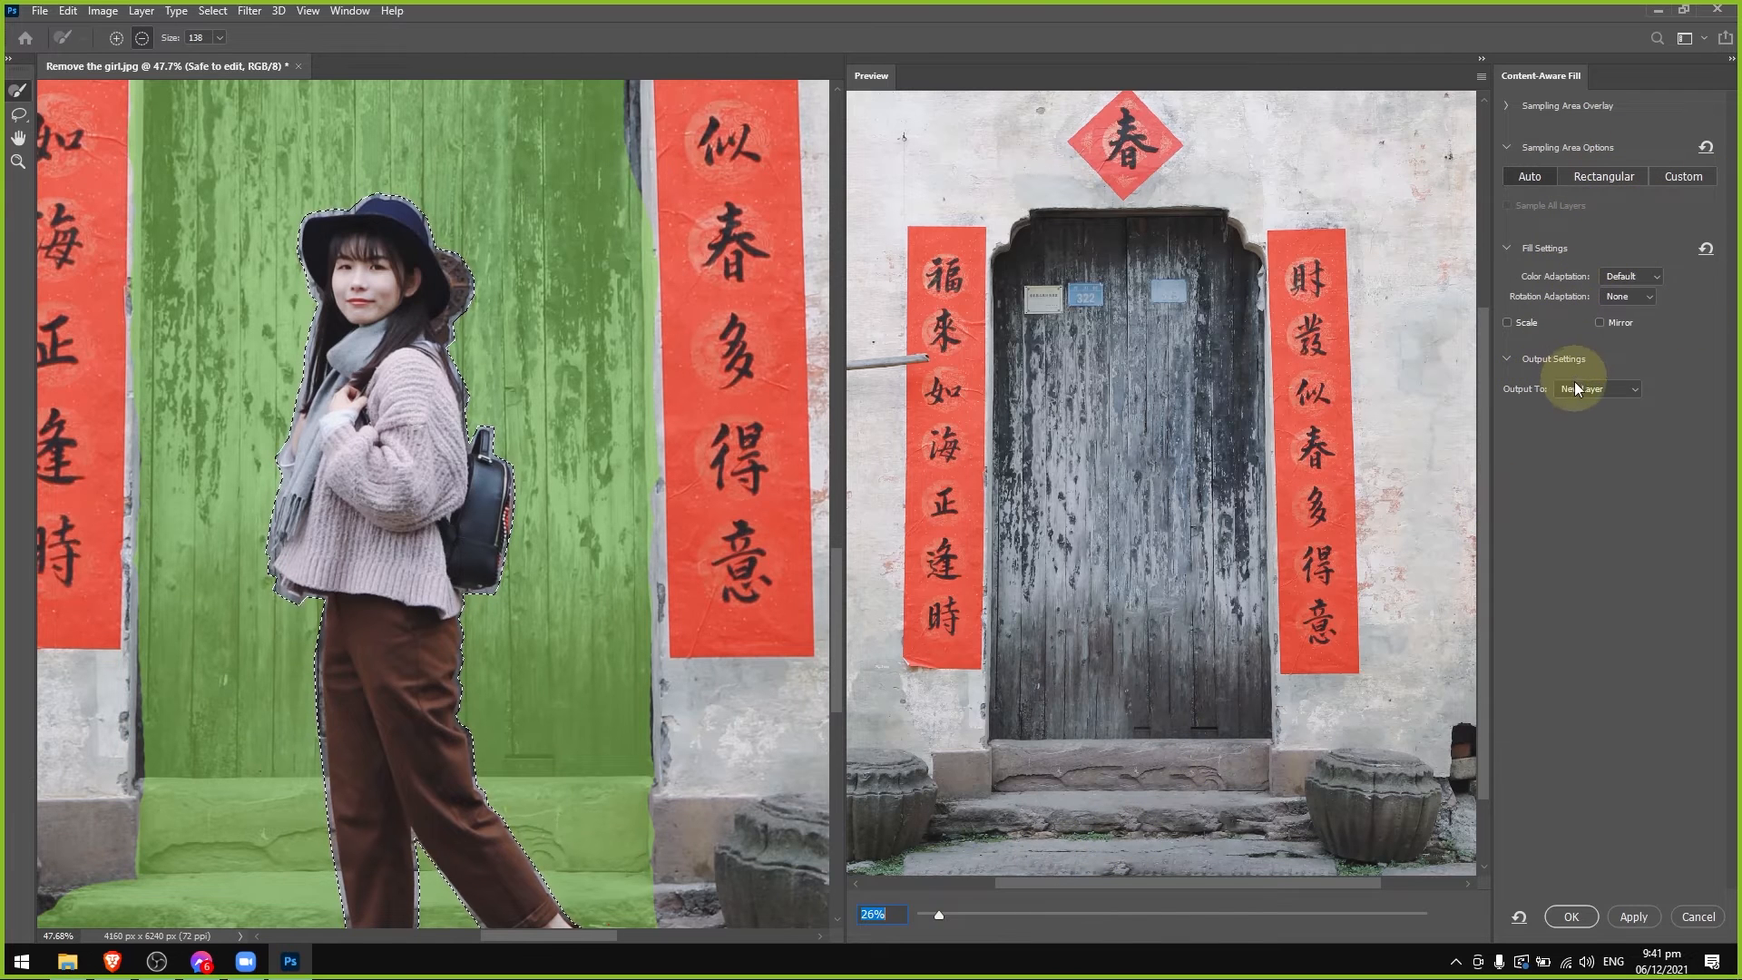
pyautogui.click(1548, 176)
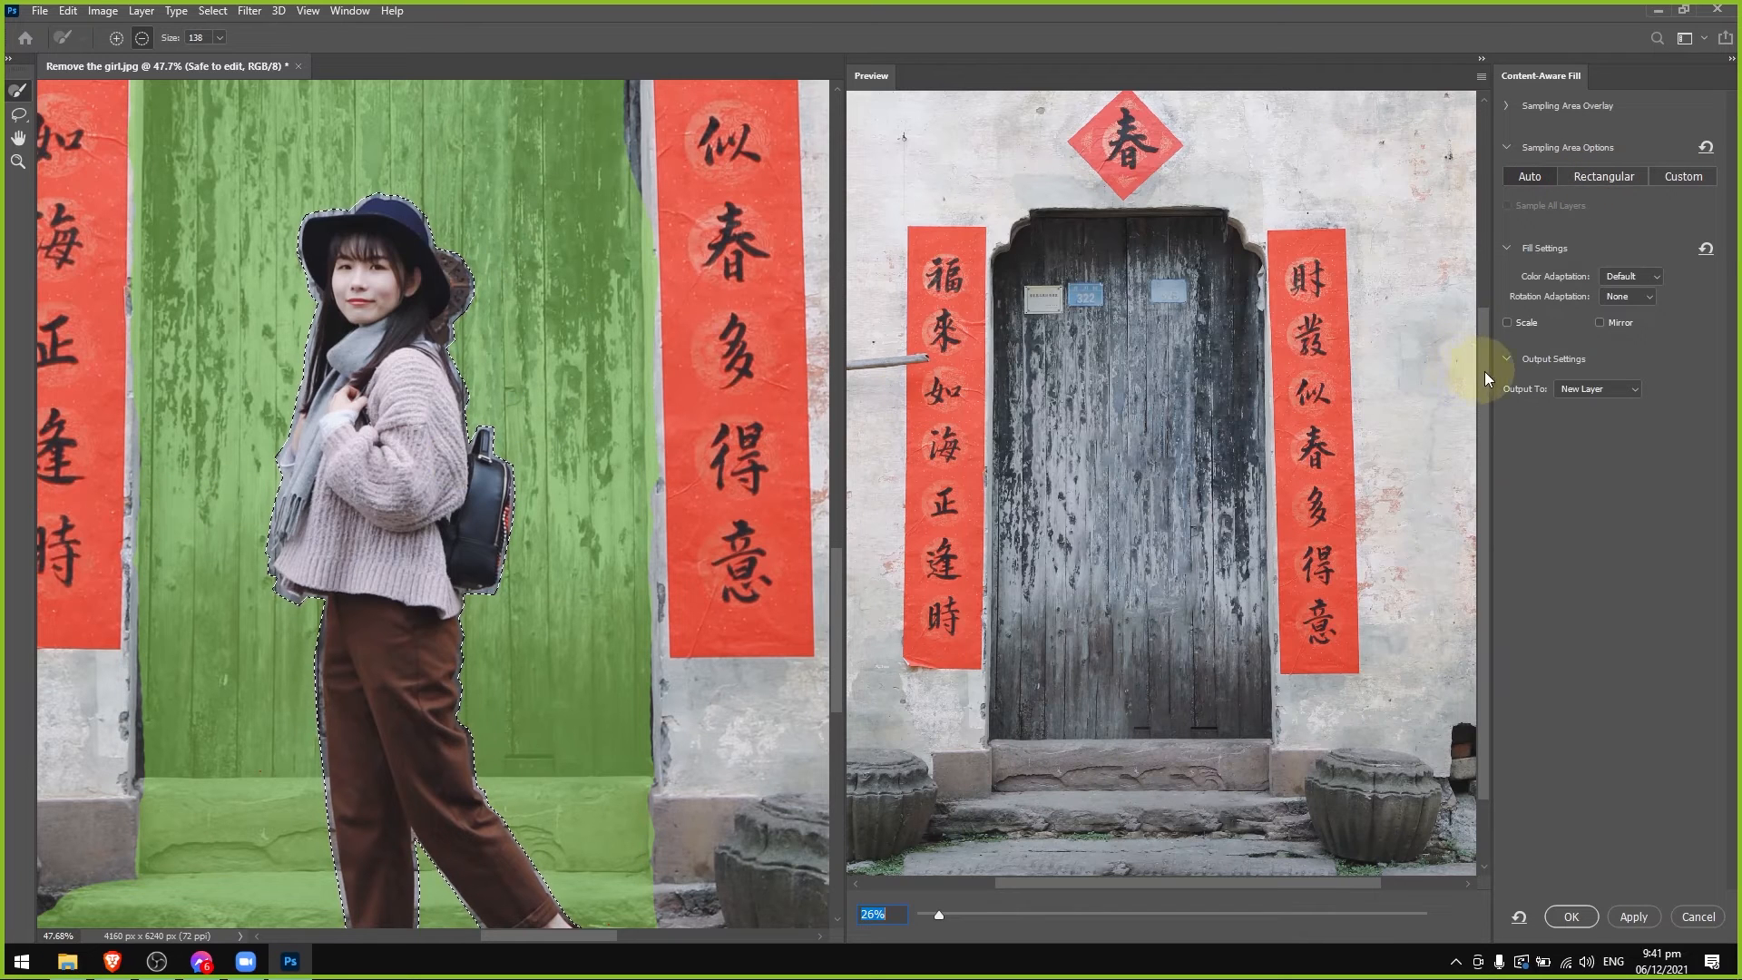
pyautogui.click(938, 919)
pyautogui.moveTo(938, 919); pyautogui.dragTo(924, 919)
pyautogui.click(1590, 388)
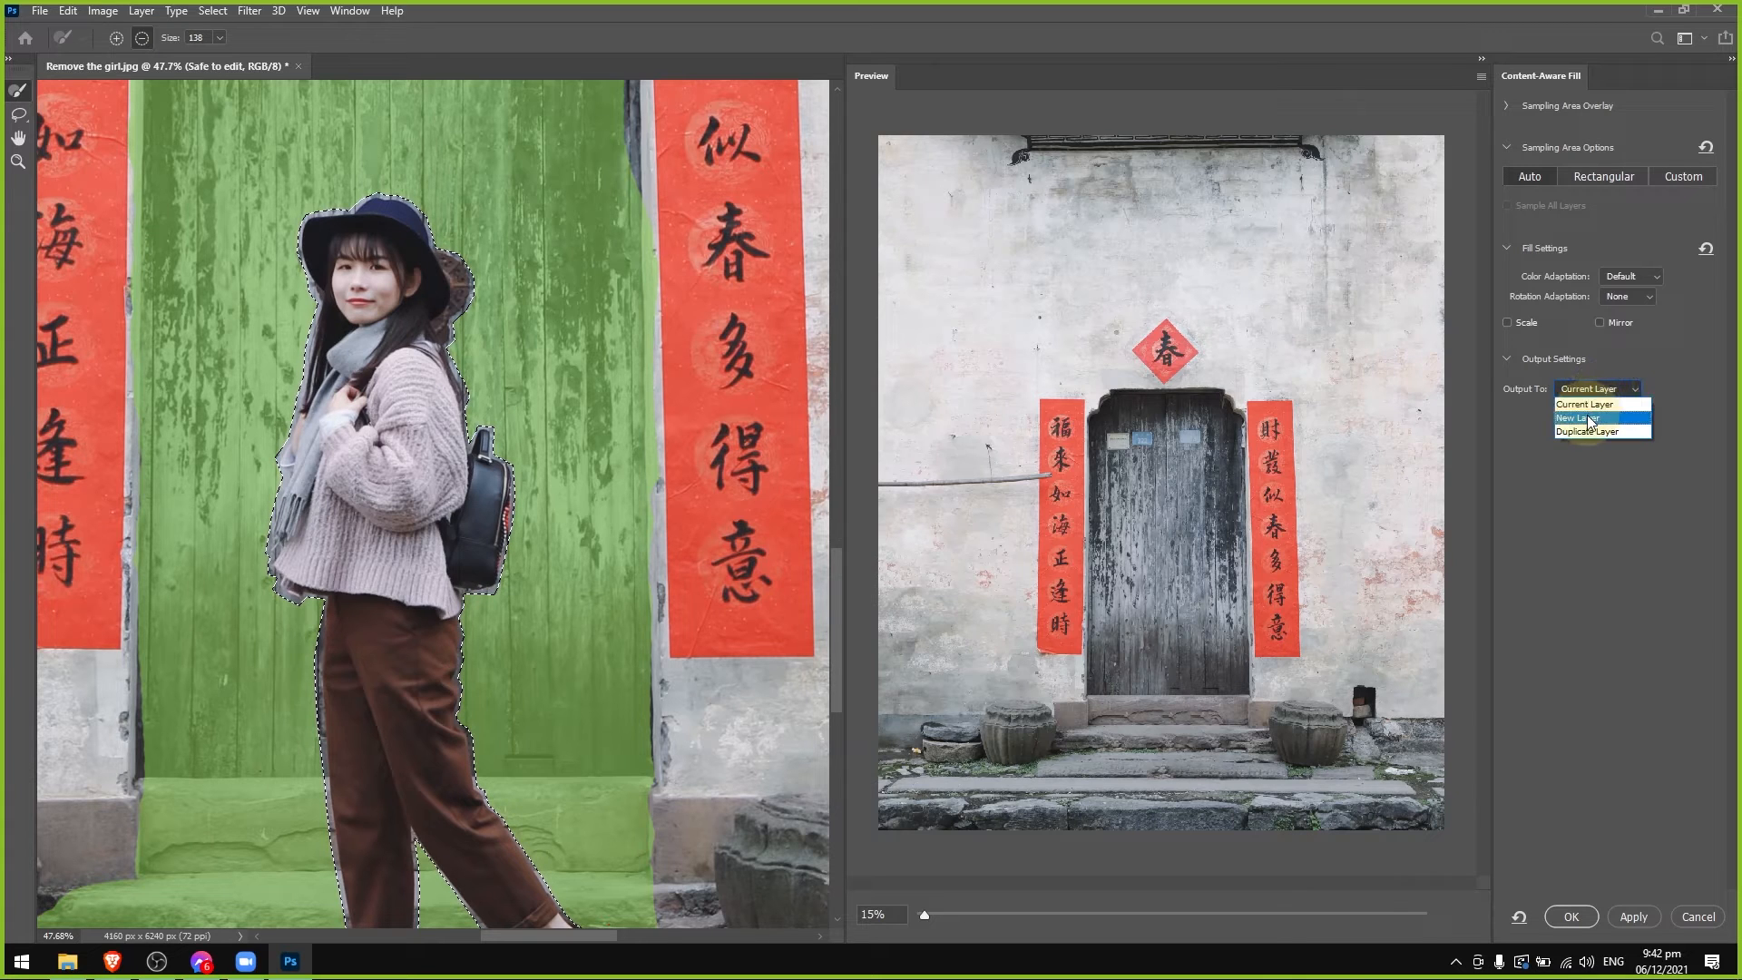
pyautogui.click(1594, 389)
pyautogui.click(1595, 418)
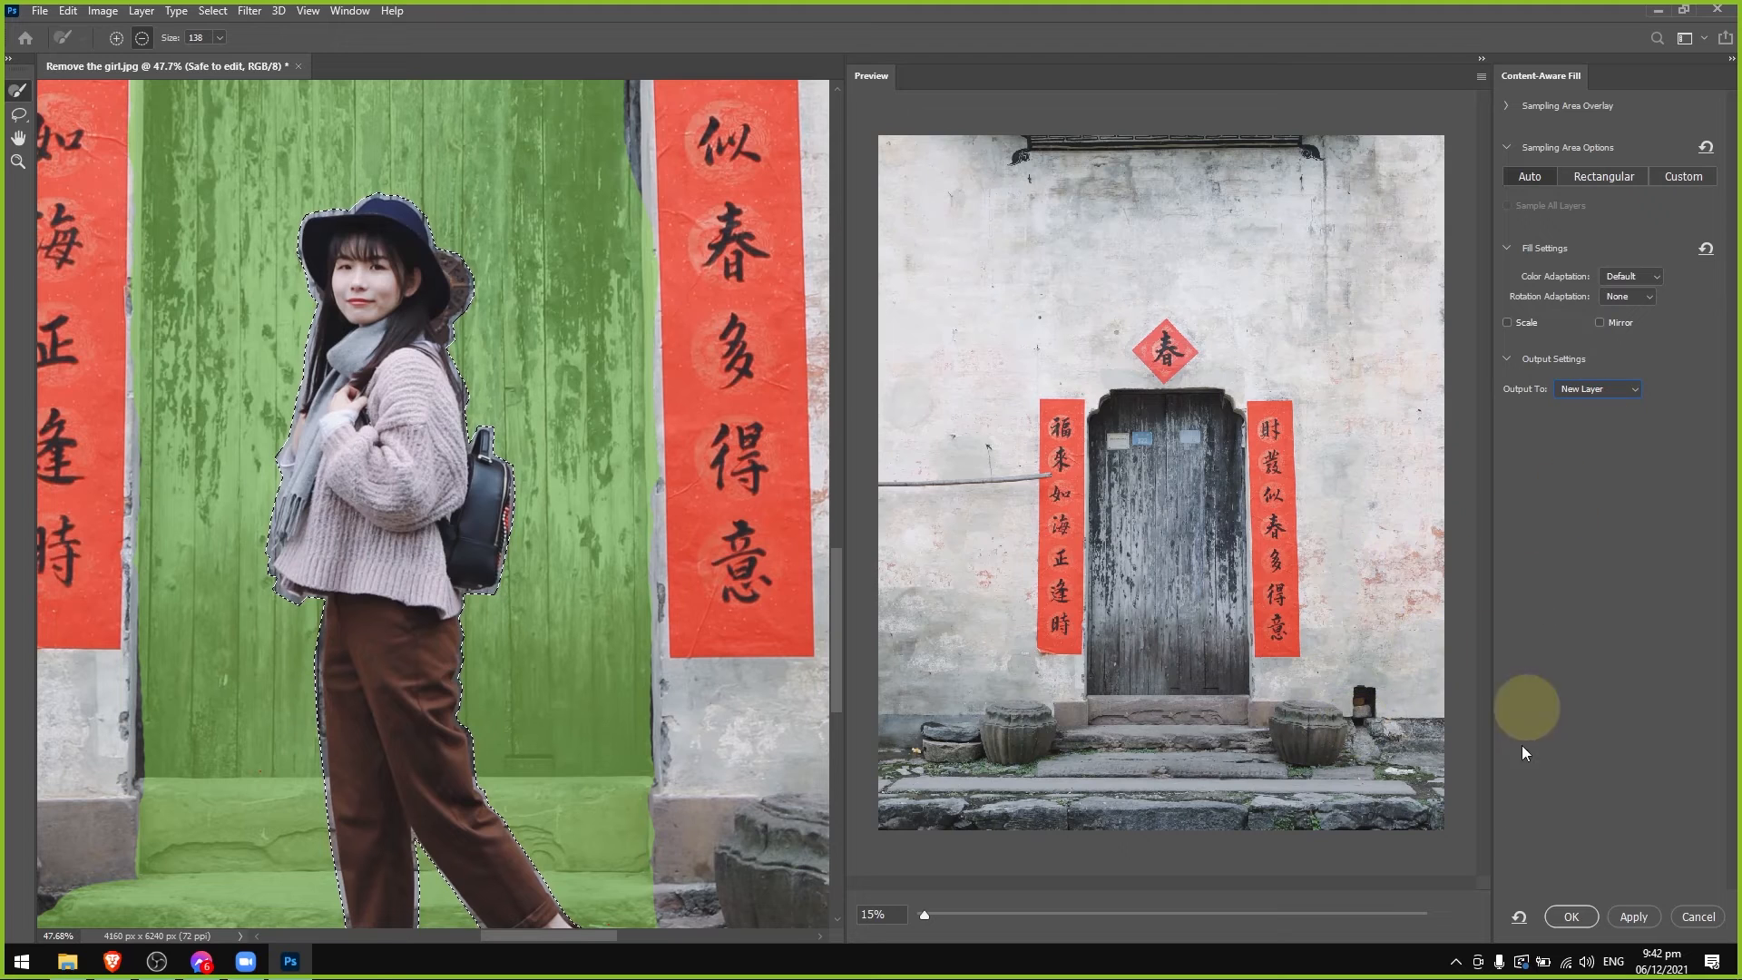
pyautogui.click(1555, 916)
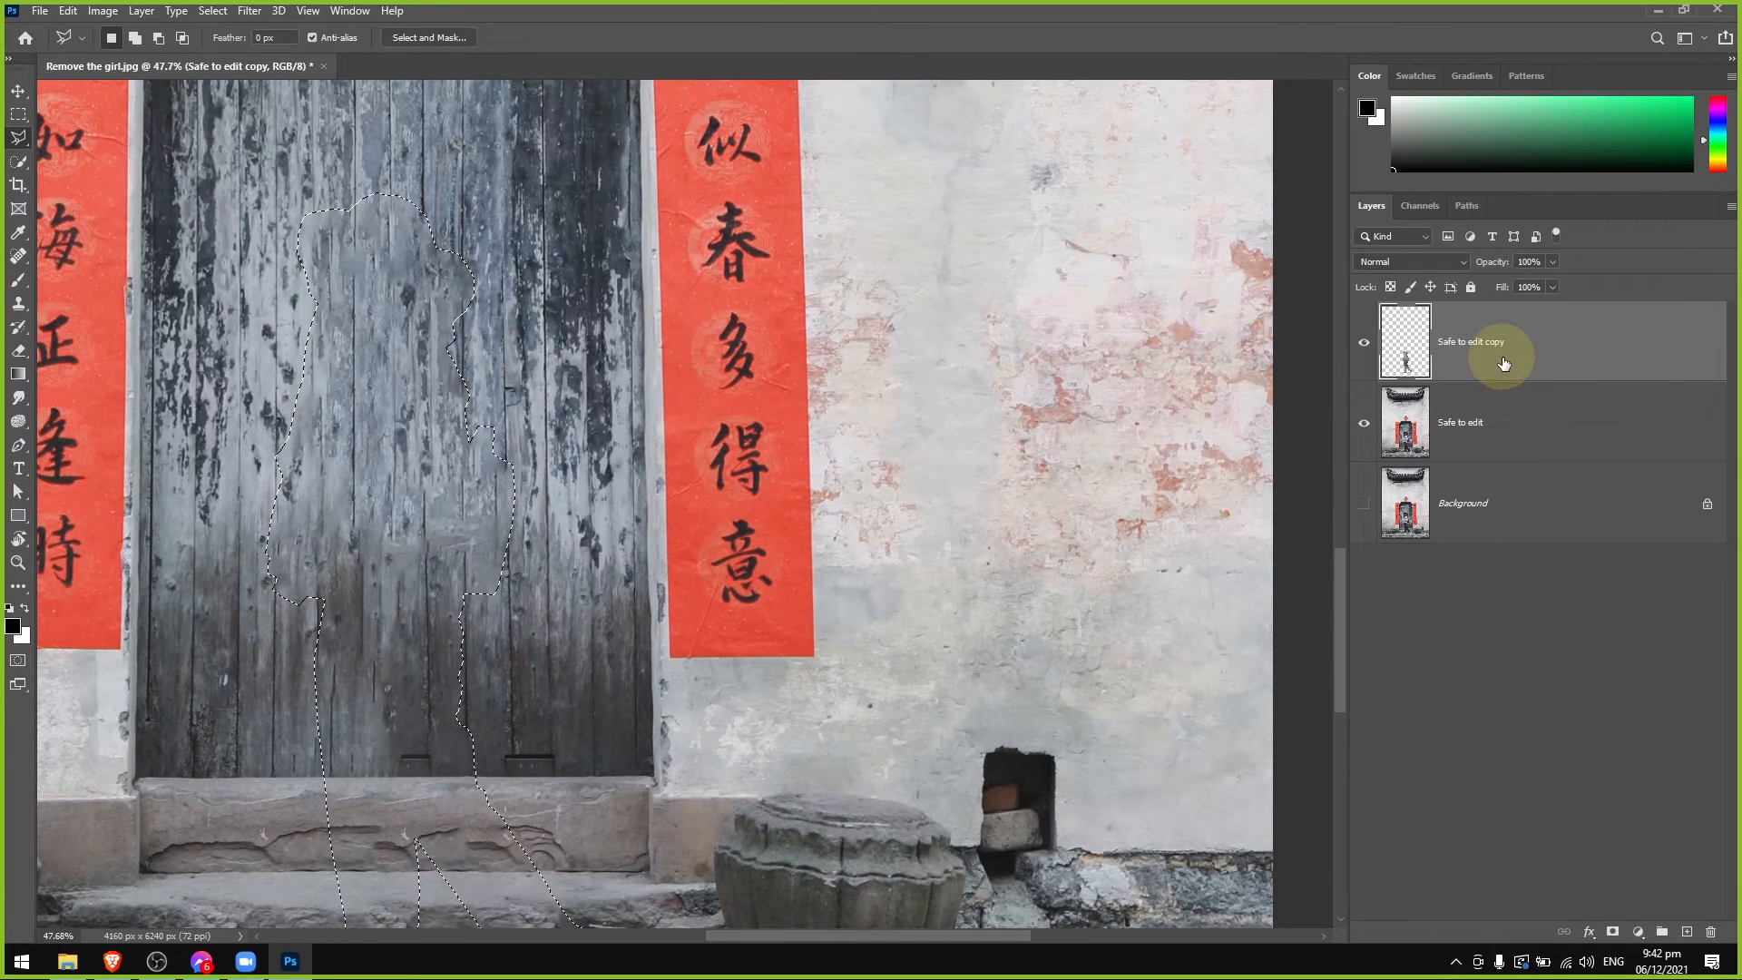
pyautogui.hotkey('ctrl', 'd')
# Move the fill patch aside to reveal the girl underneath, and undo each move.
pyautogui.scroll(-3, 476, 501)
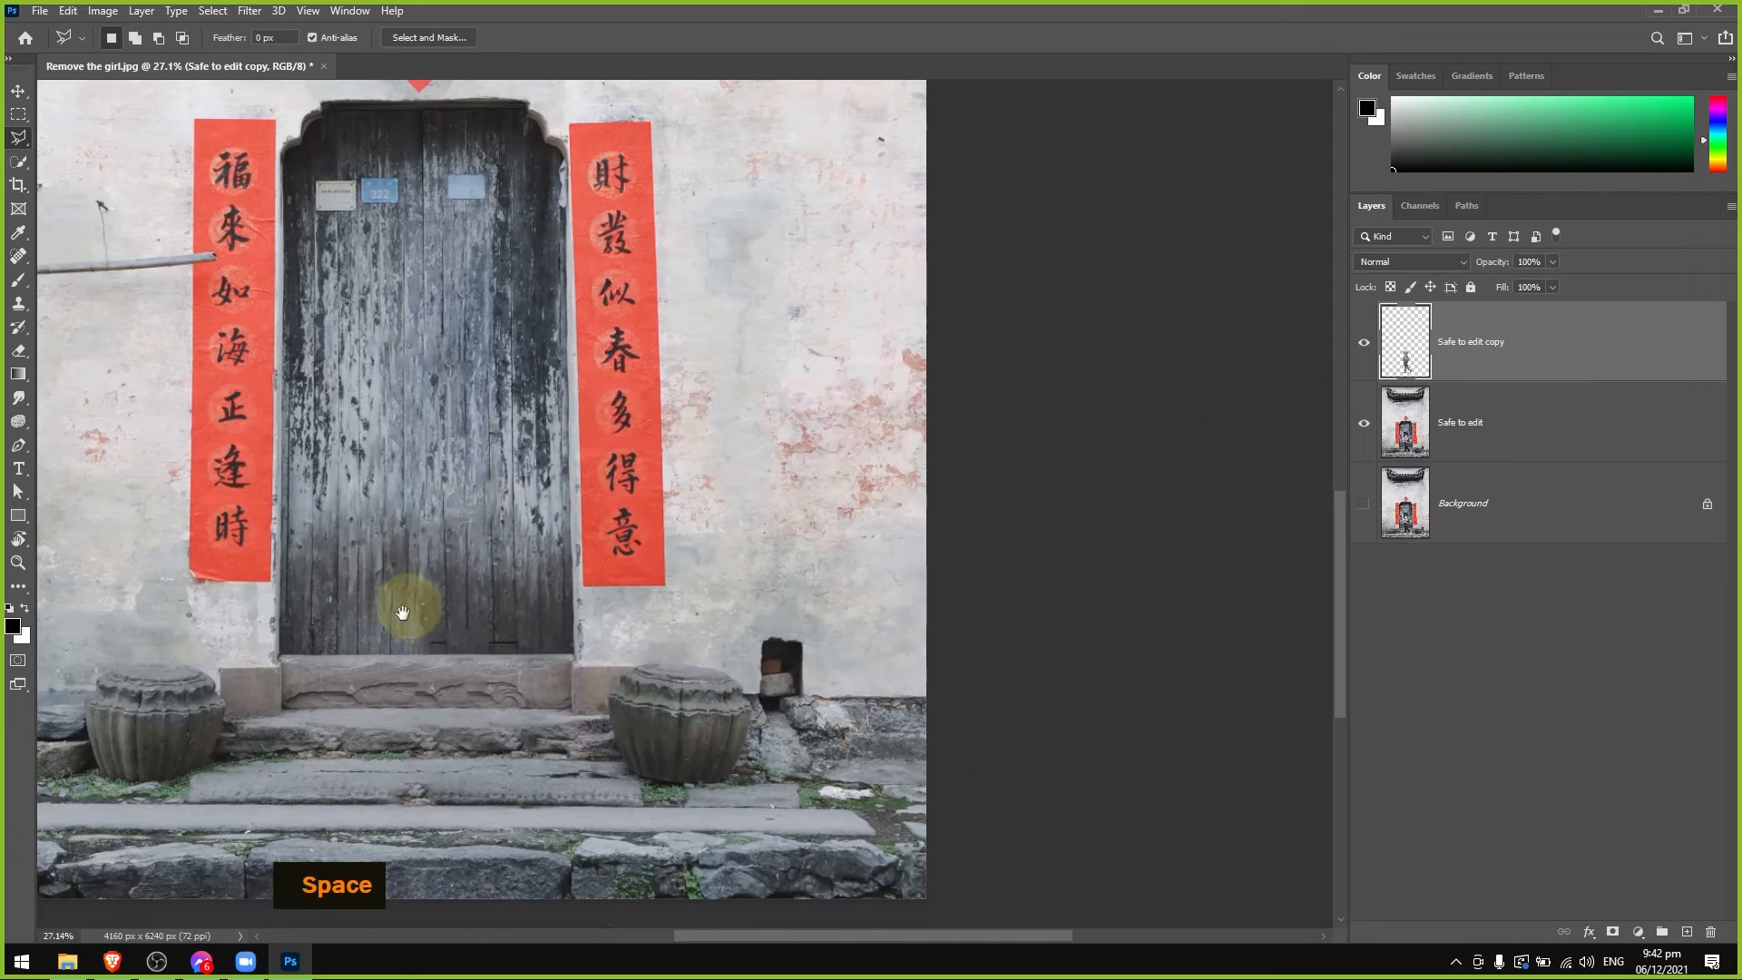
pyautogui.moveTo(401, 602); pyautogui.dragTo(584, 747)
pyautogui.press('v')
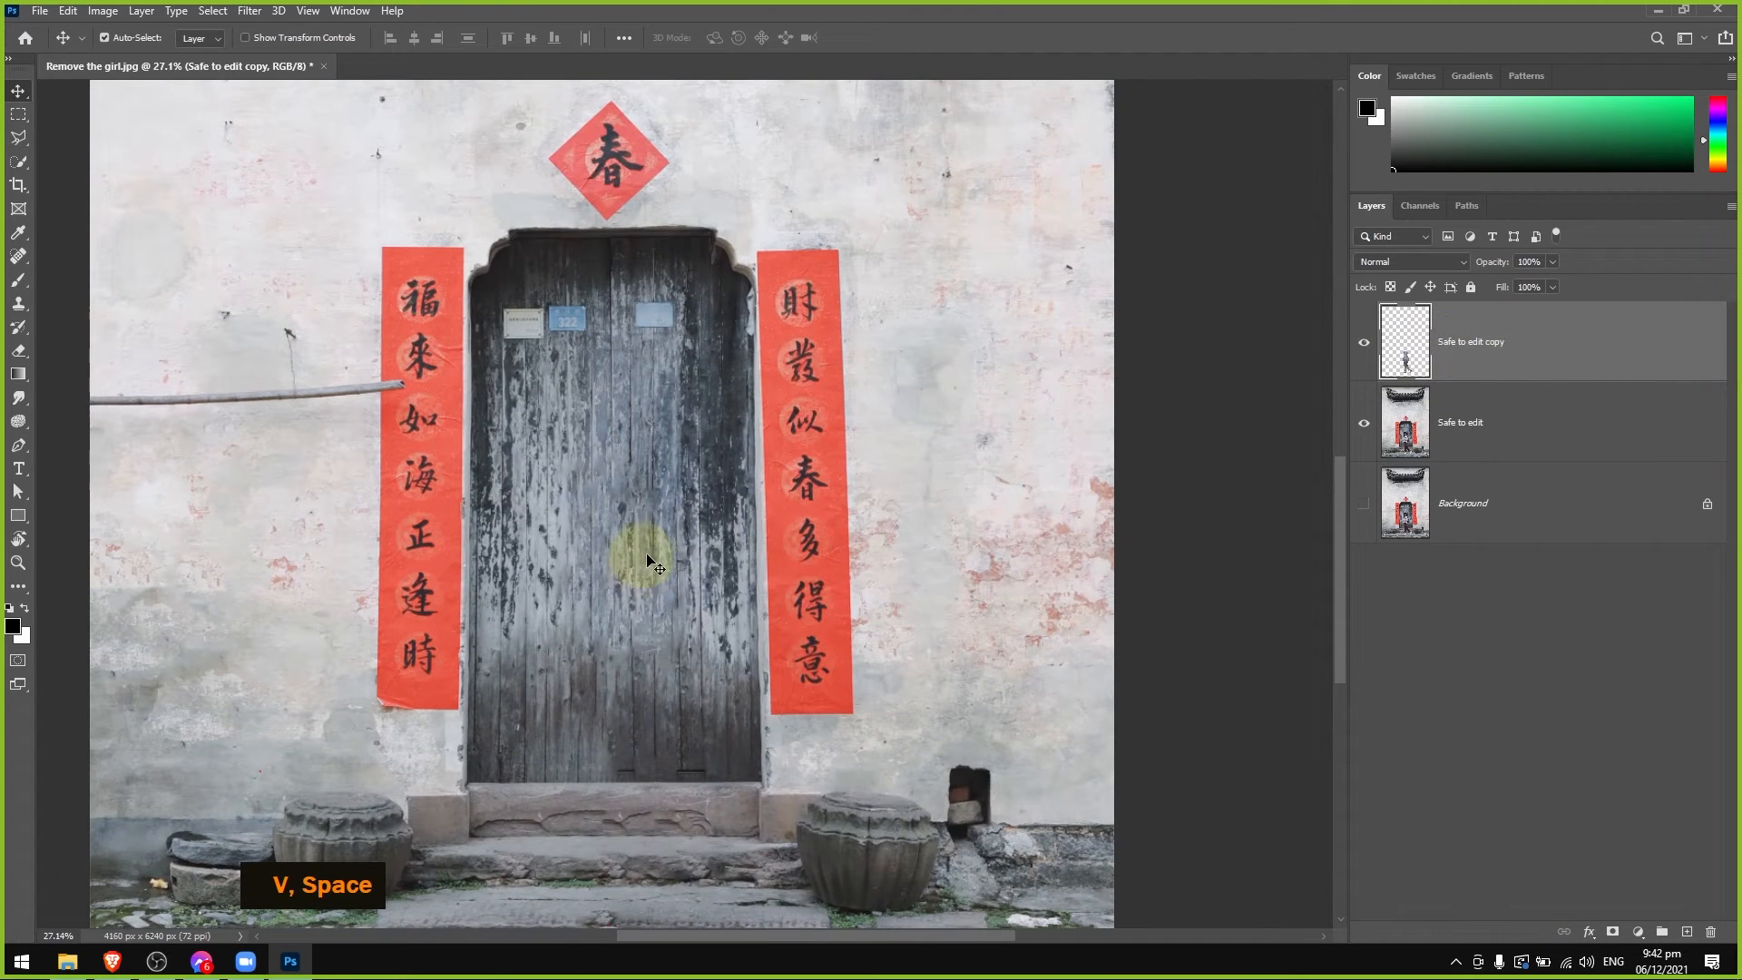
pyautogui.moveTo(650, 574); pyautogui.dragTo(986, 320)
pyautogui.hotkey('ctrl', 'z')
pyautogui.moveTo(822, 589); pyautogui.dragTo(839, 460)
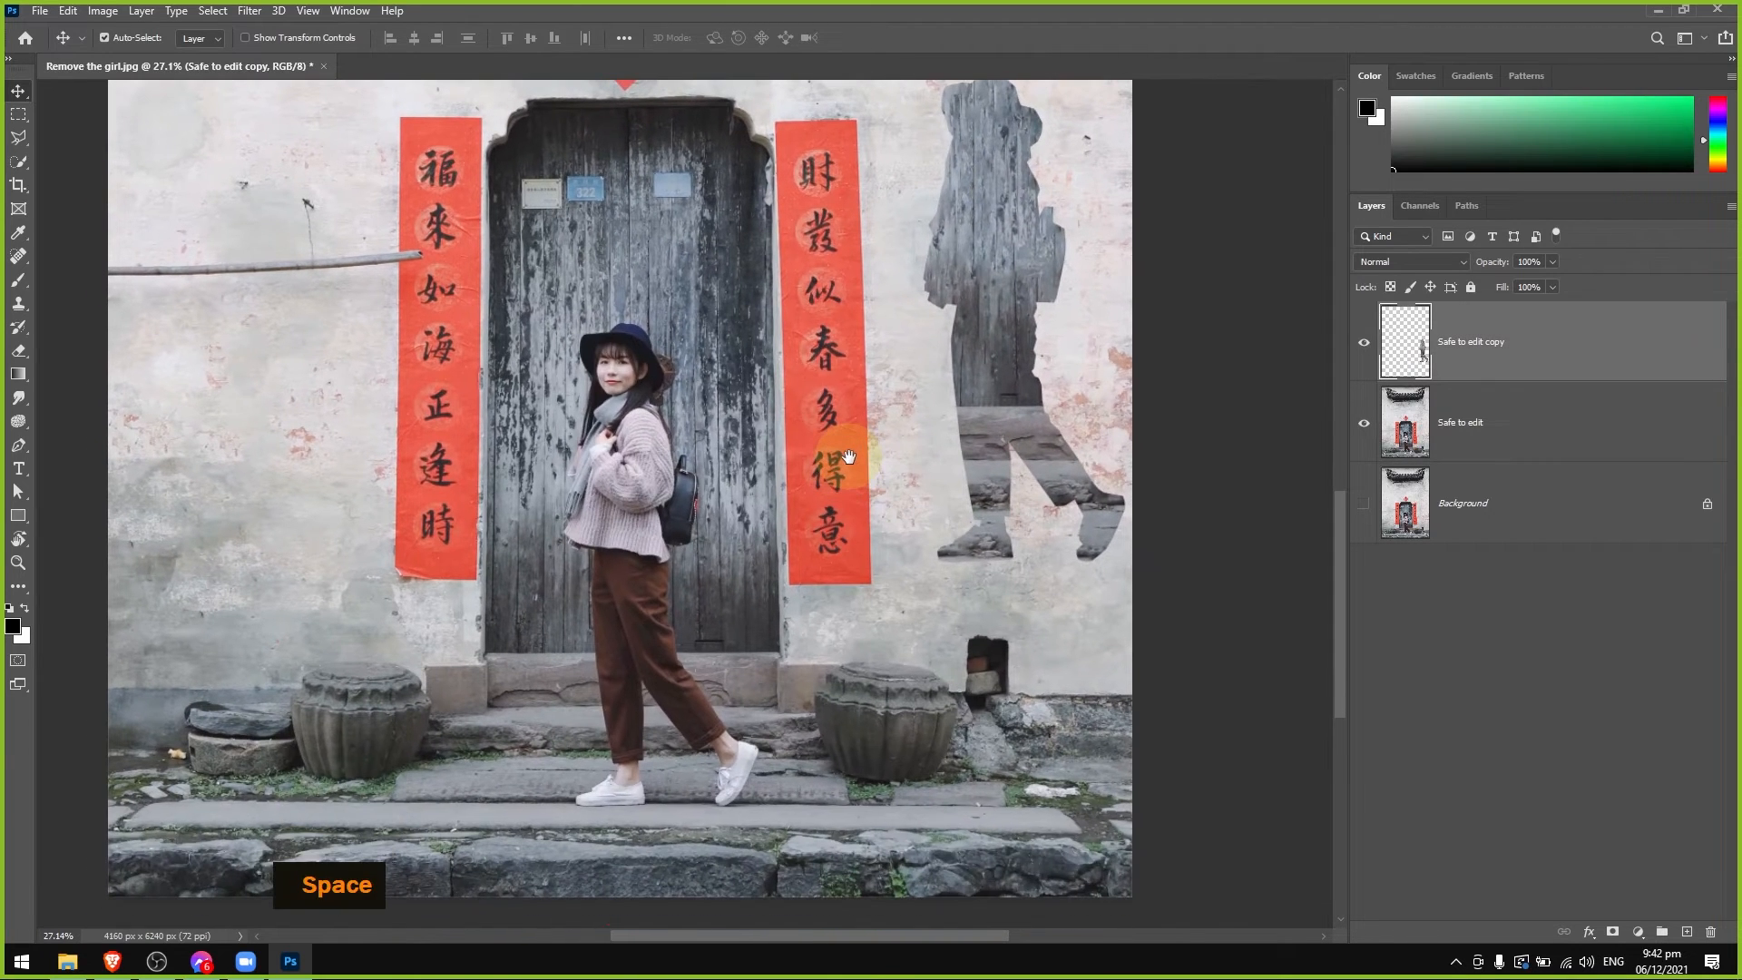
pyautogui.hotkey('ctrl', 'z')
pyautogui.moveTo(650, 538); pyautogui.dragTo(612, 546)
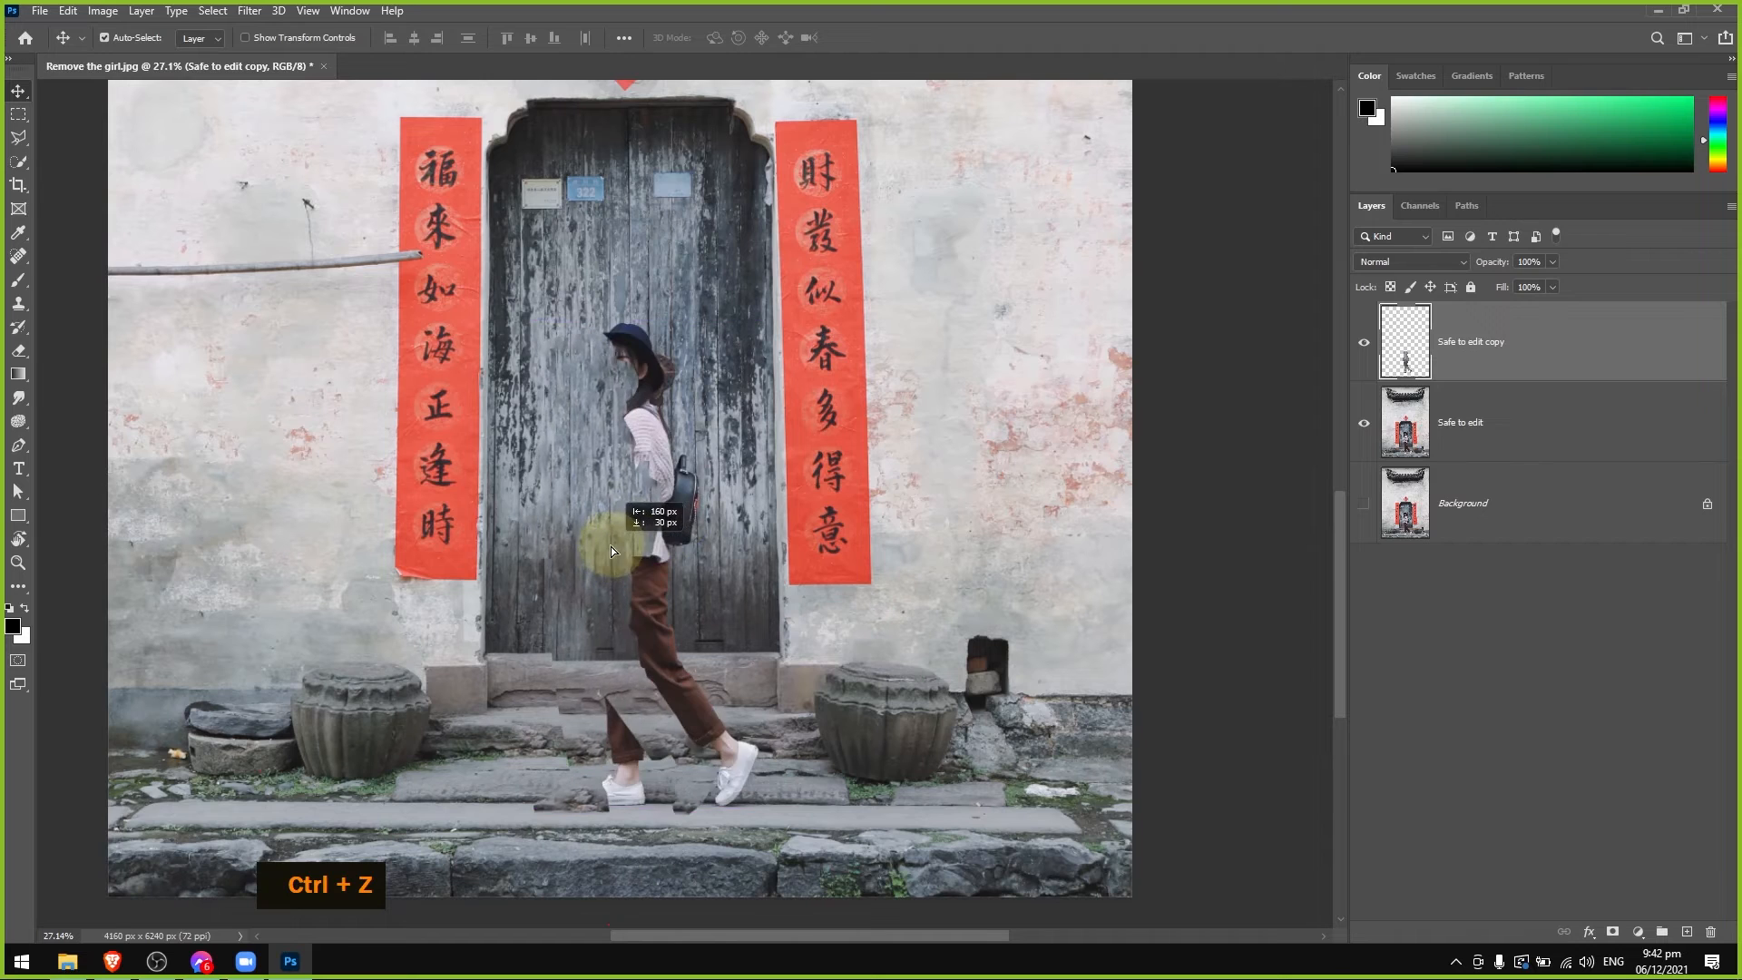
pyautogui.hotkey('ctrl', 'z')
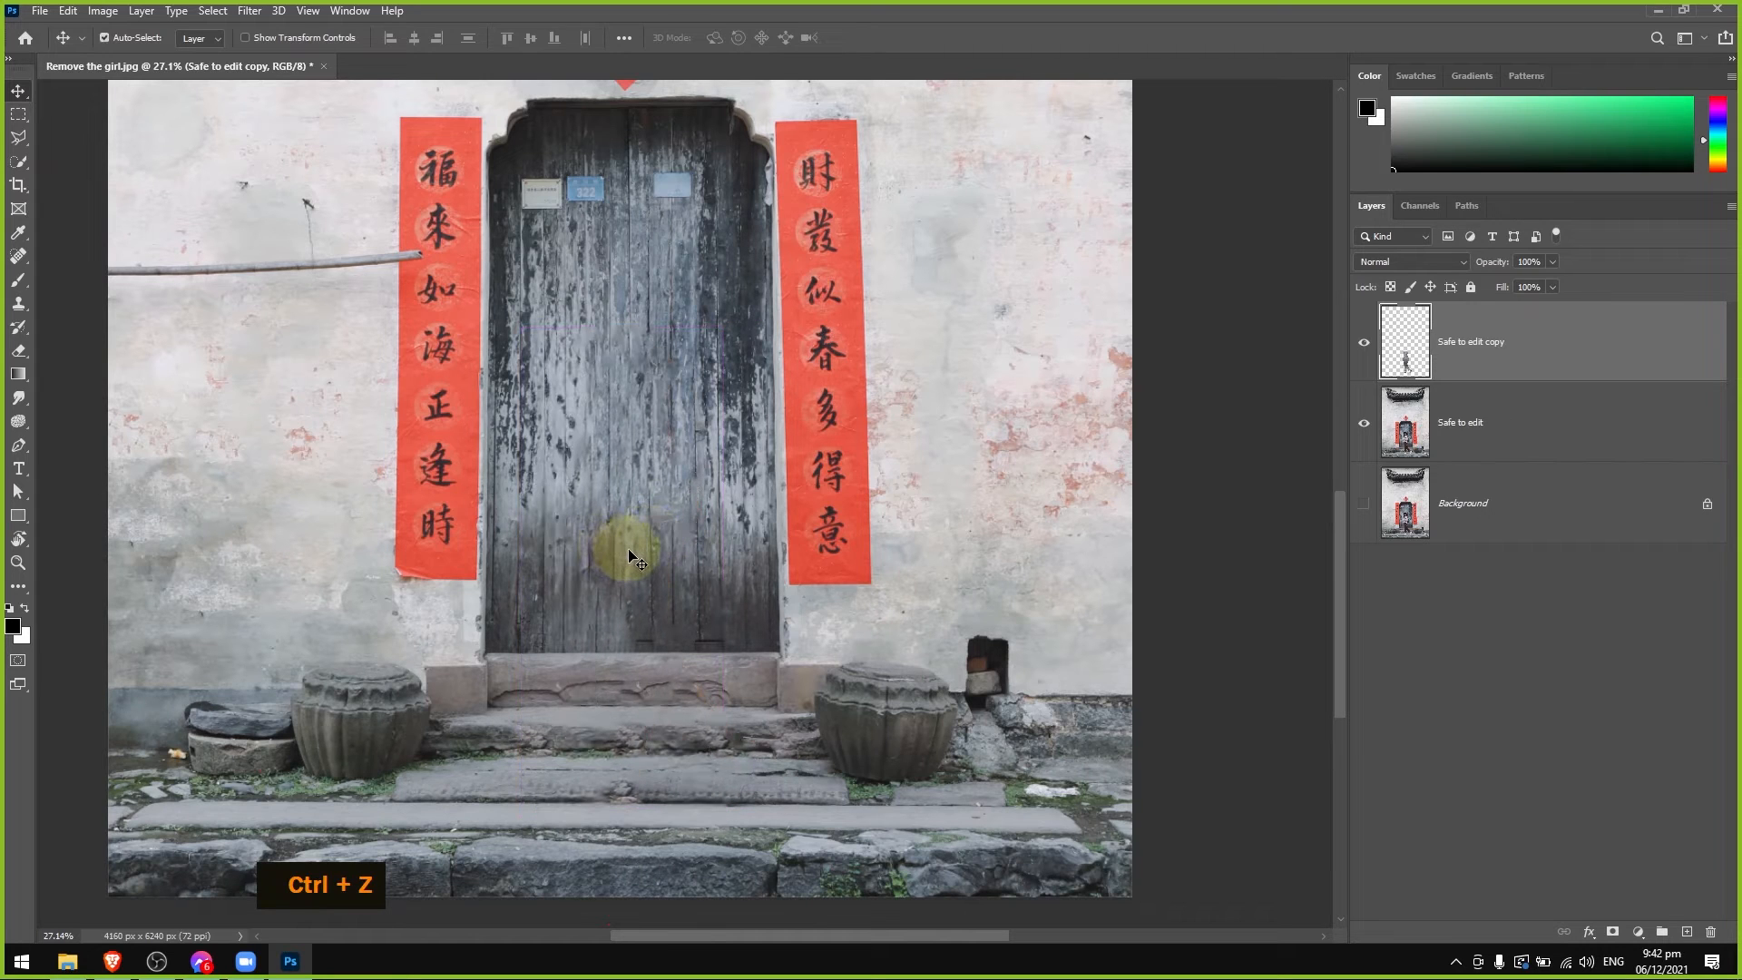
# Rename the new fill layer as Cover up.
pyautogui.scroll(-3, 633, 555)
pyautogui.doubleClick(1463, 341)
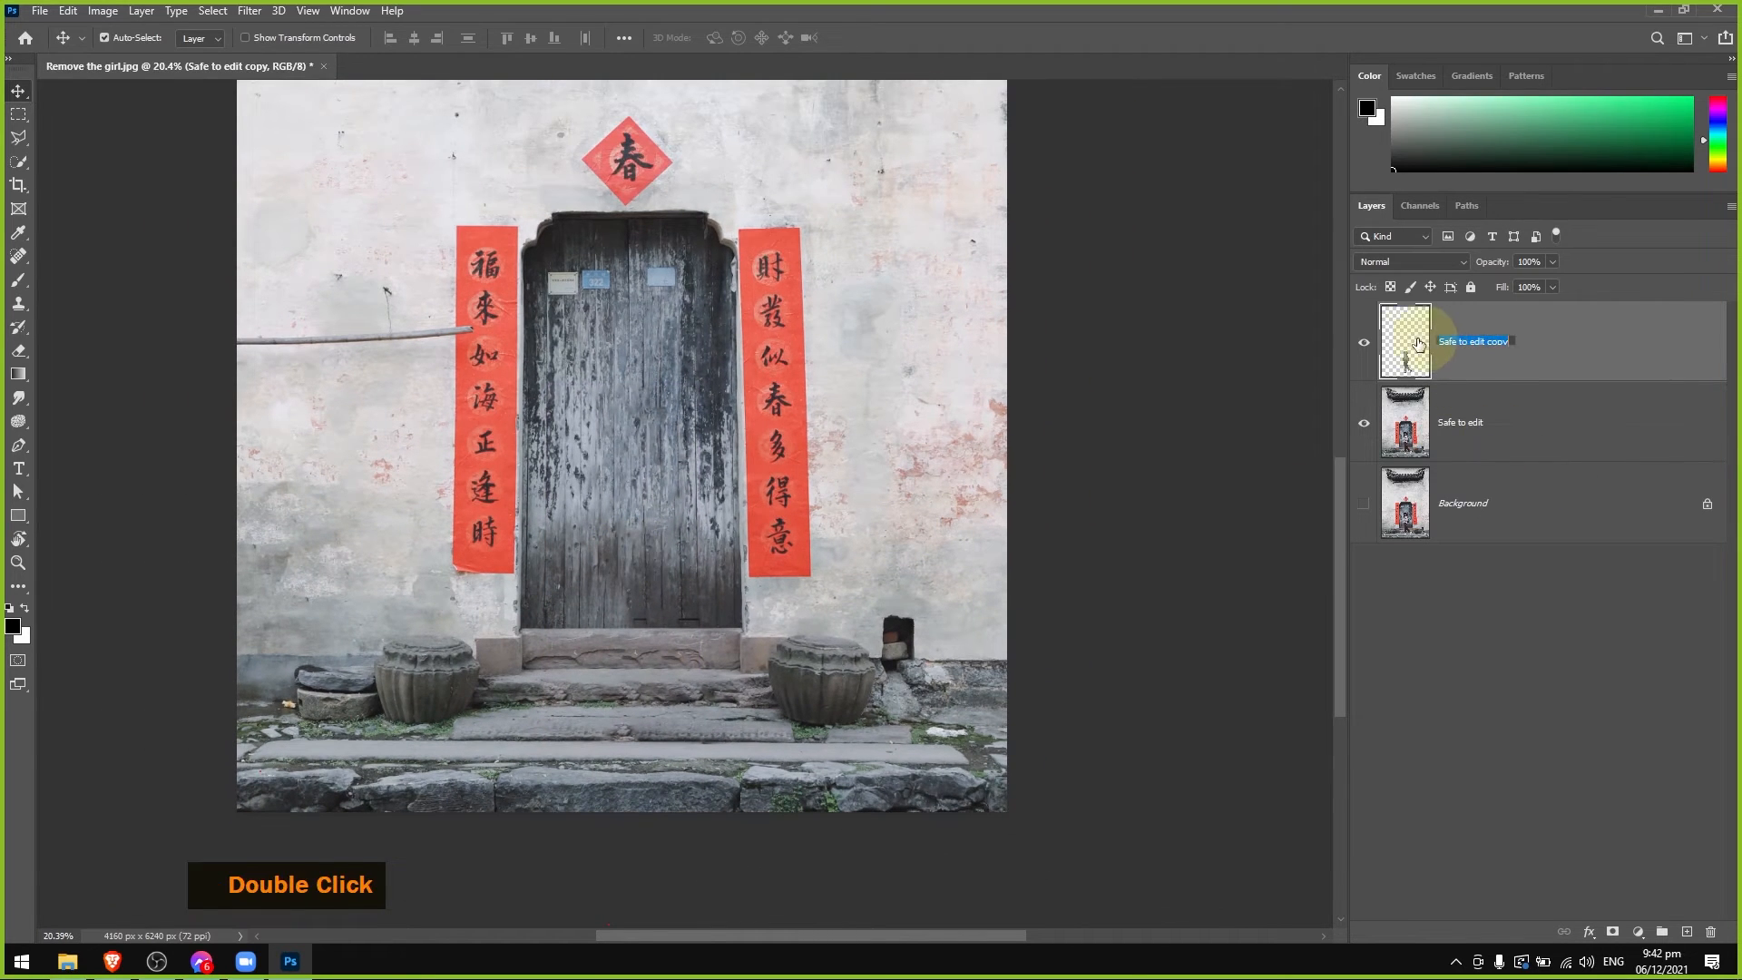
pyautogui.write('Cover up')
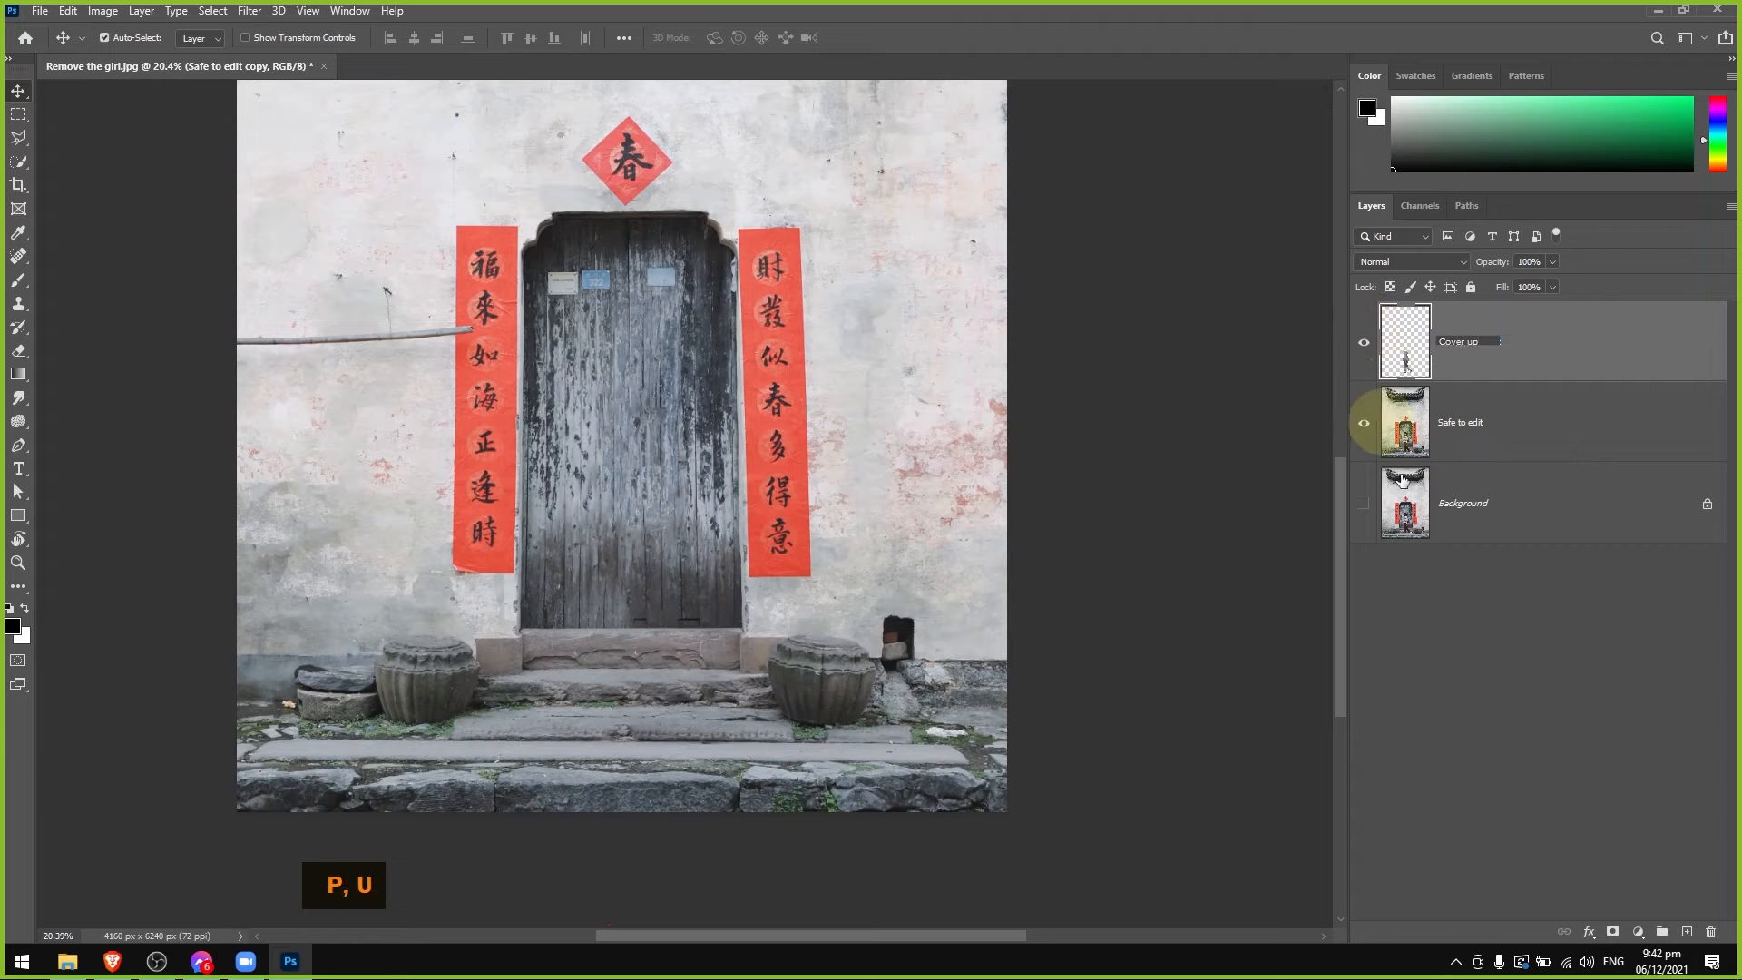
pyautogui.click(1528, 613)
# Paint out the pole and hanging wire across the wall and left red banner on the Safe to edit layer with the Spot Healing Brush.
pyautogui.scroll(5, 335, 282)
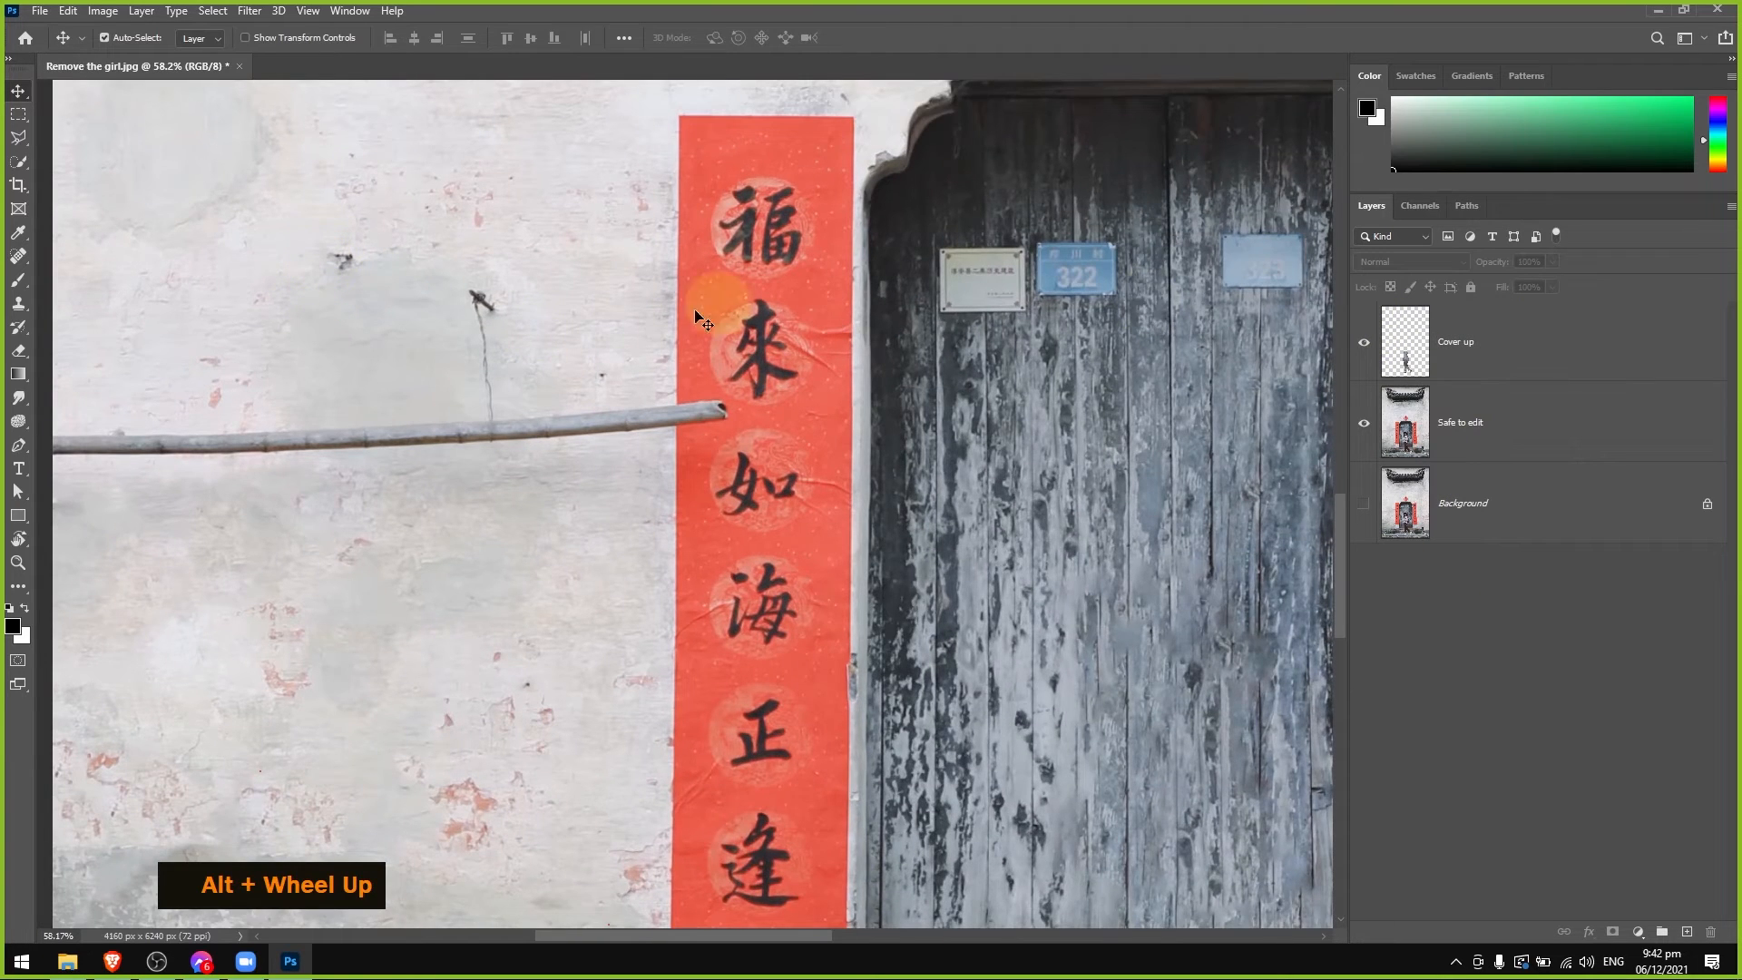
pyautogui.moveTo(700, 319); pyautogui.dragTo(837, 441)
pyautogui.click(1487, 433)
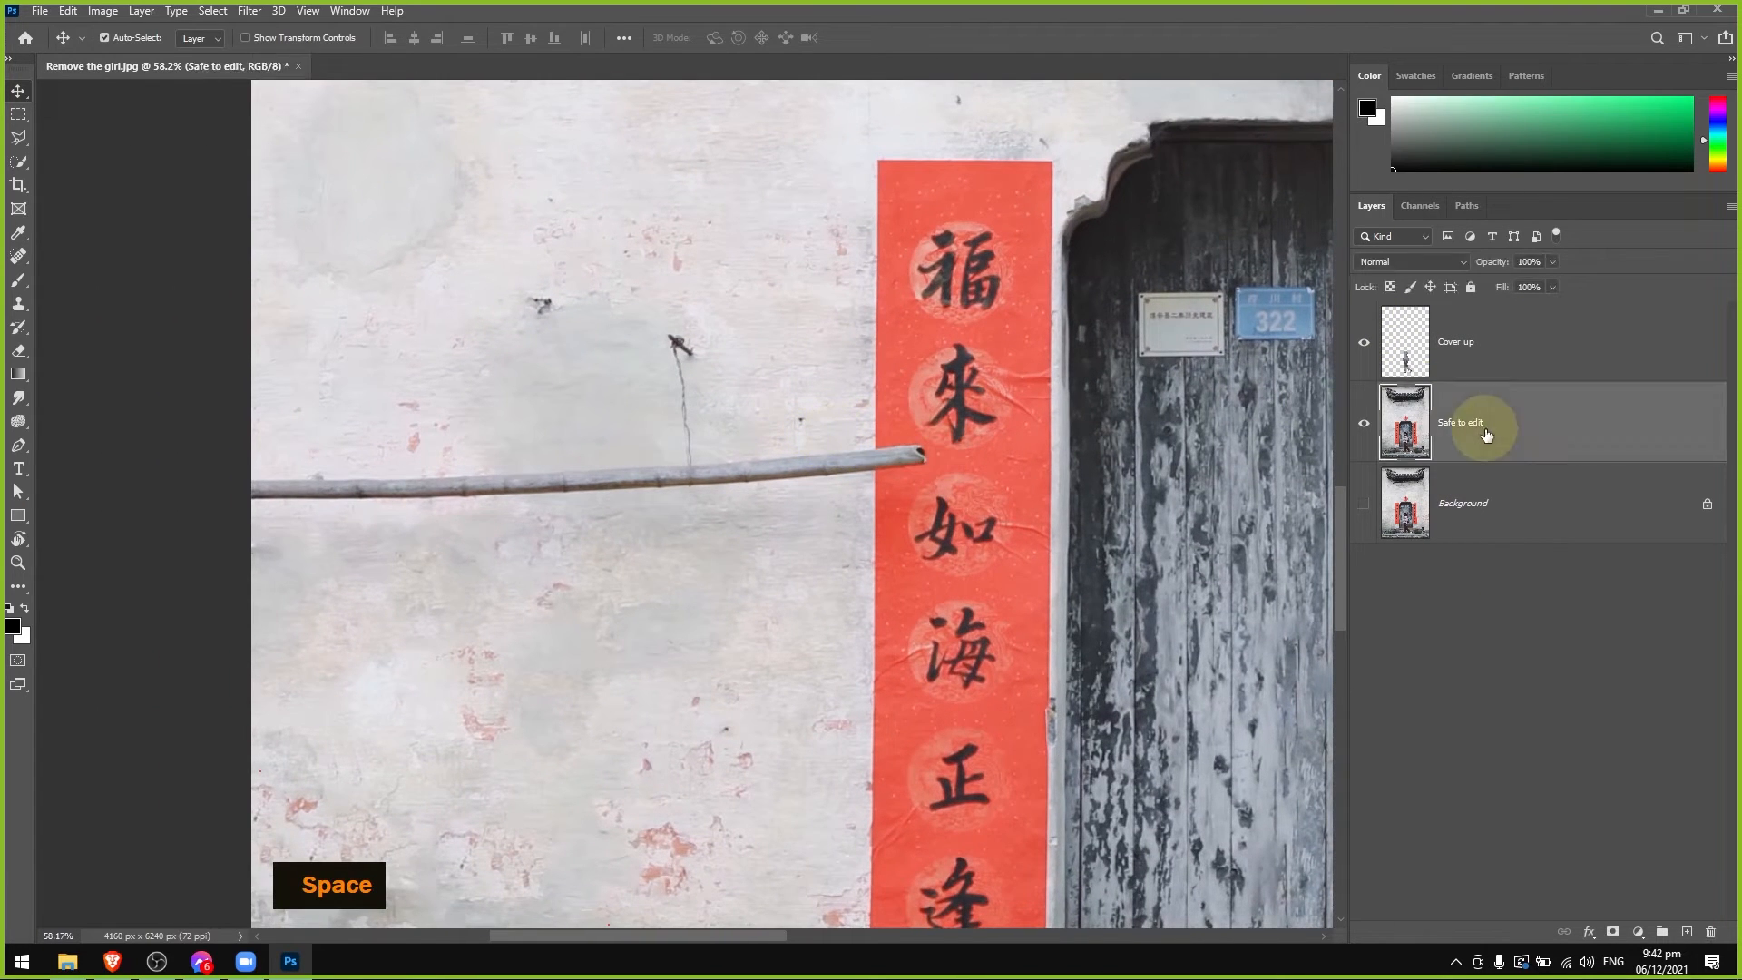
pyautogui.click(18, 256)
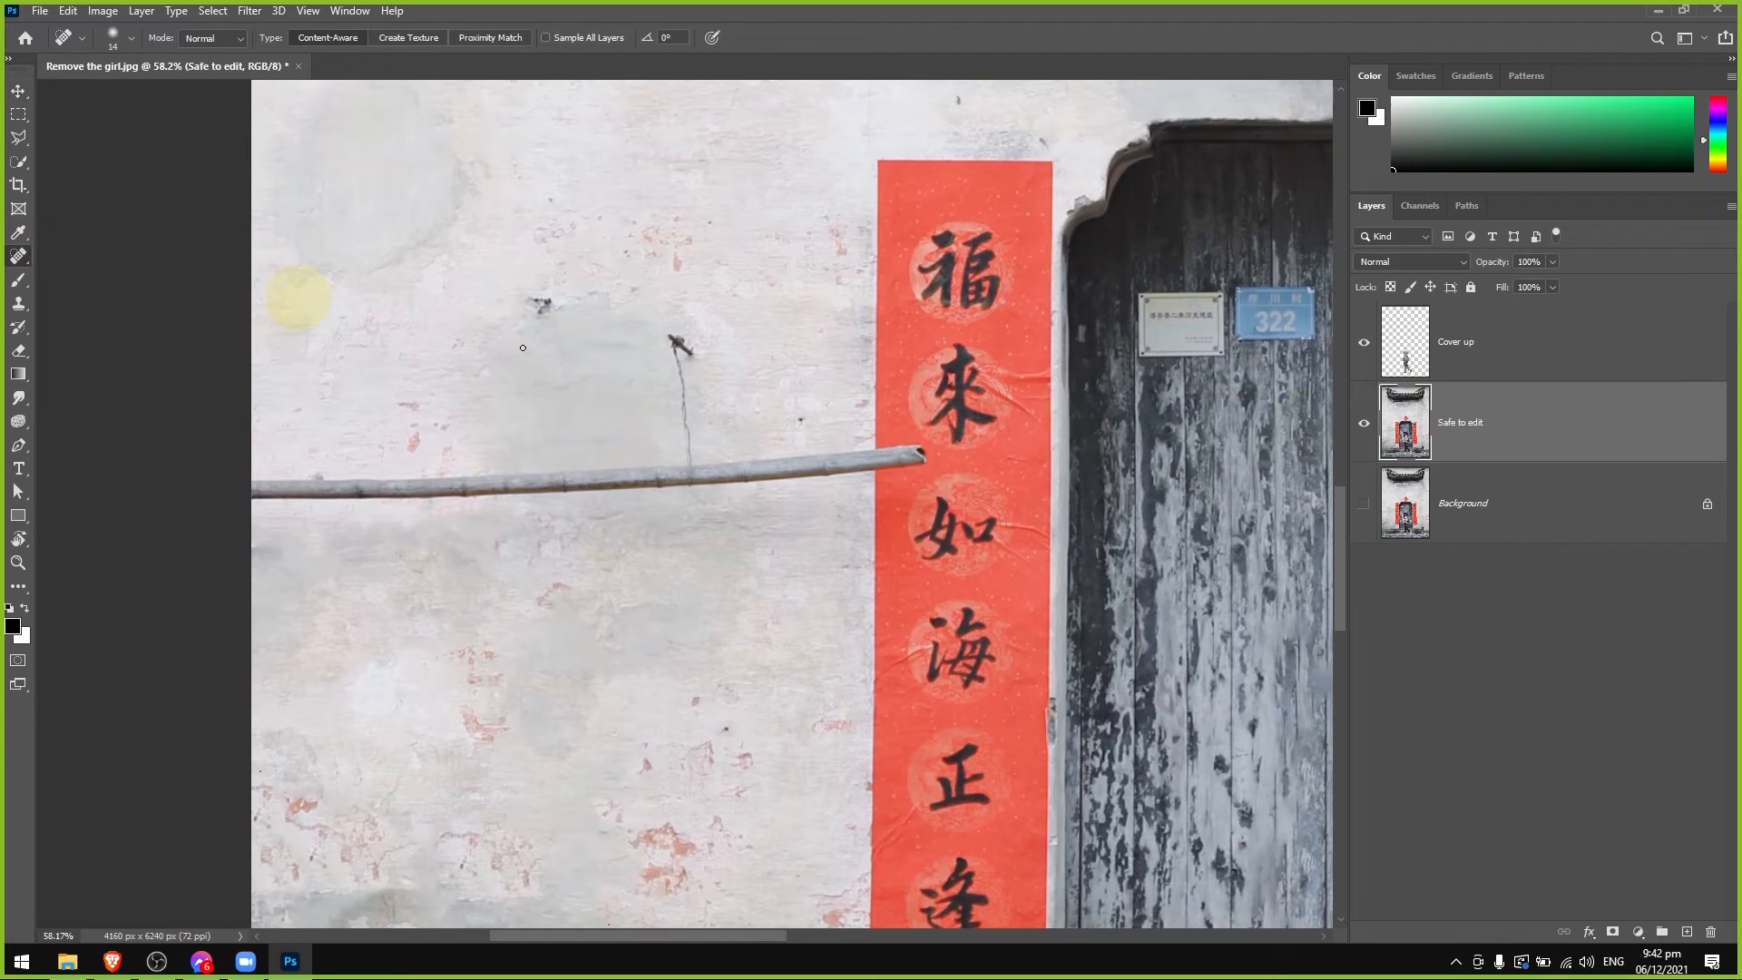
pyautogui.keyDown('alt'); pyautogui.rightClick(901, 453); pyautogui.keyUp('alt')
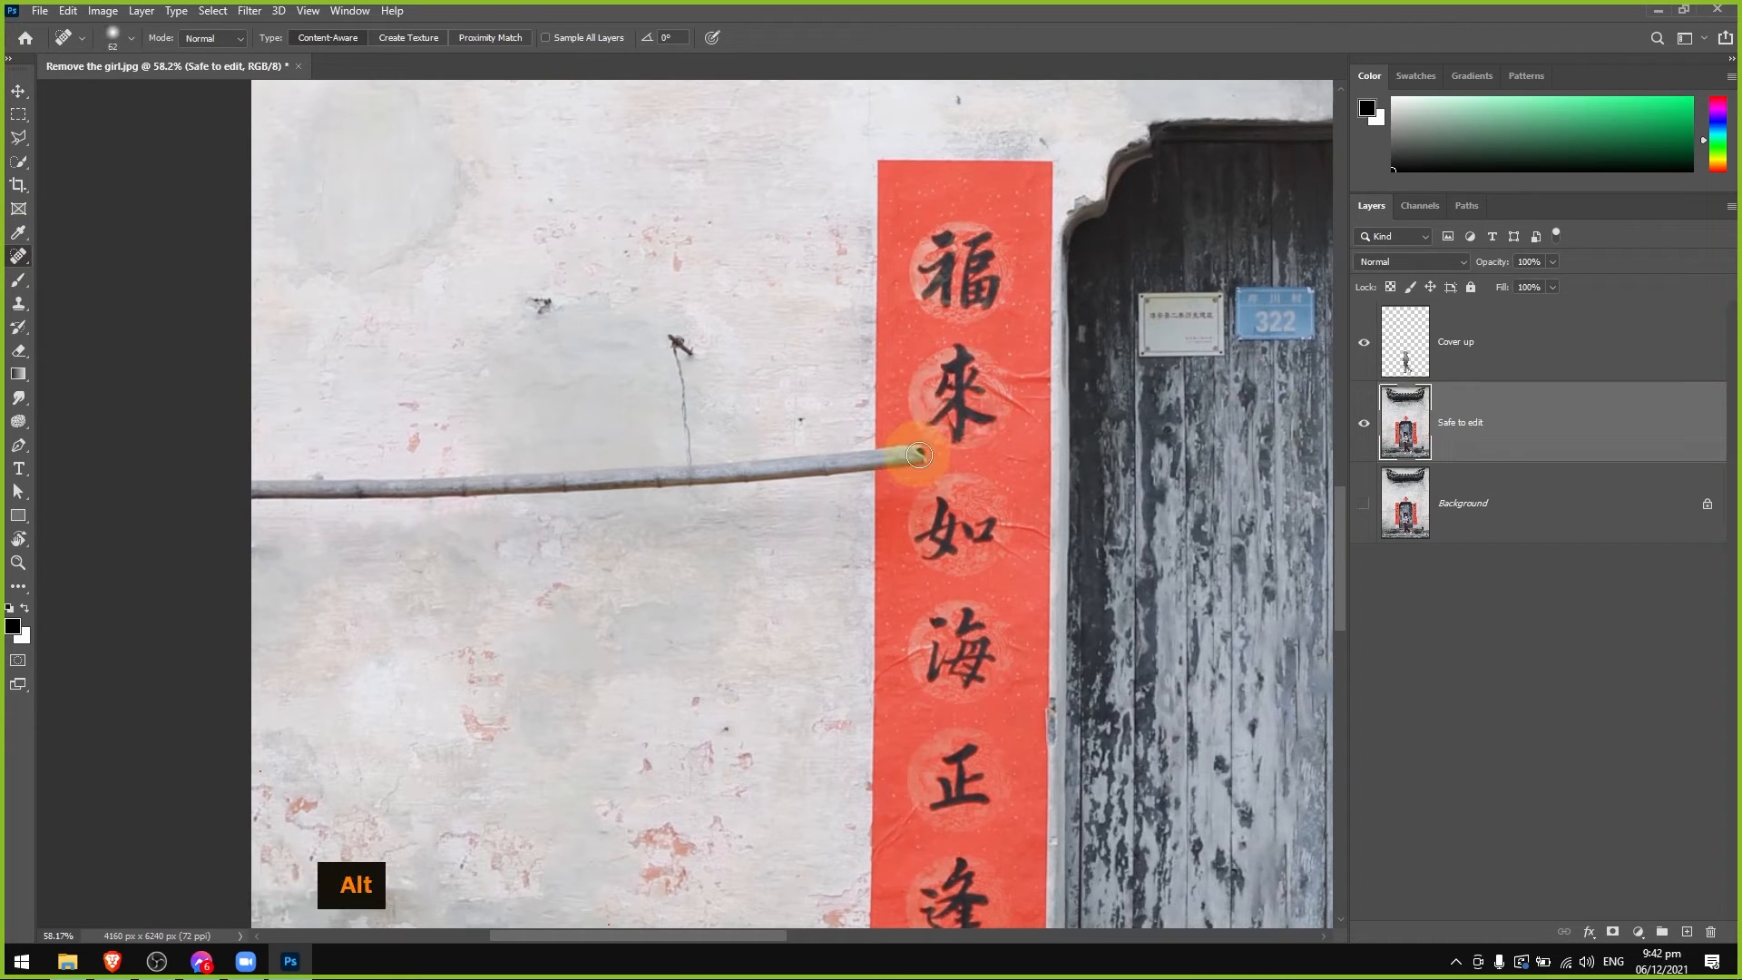
pyautogui.keyDown('alt'); pyautogui.rightClick(918, 454); pyautogui.keyUp('alt')
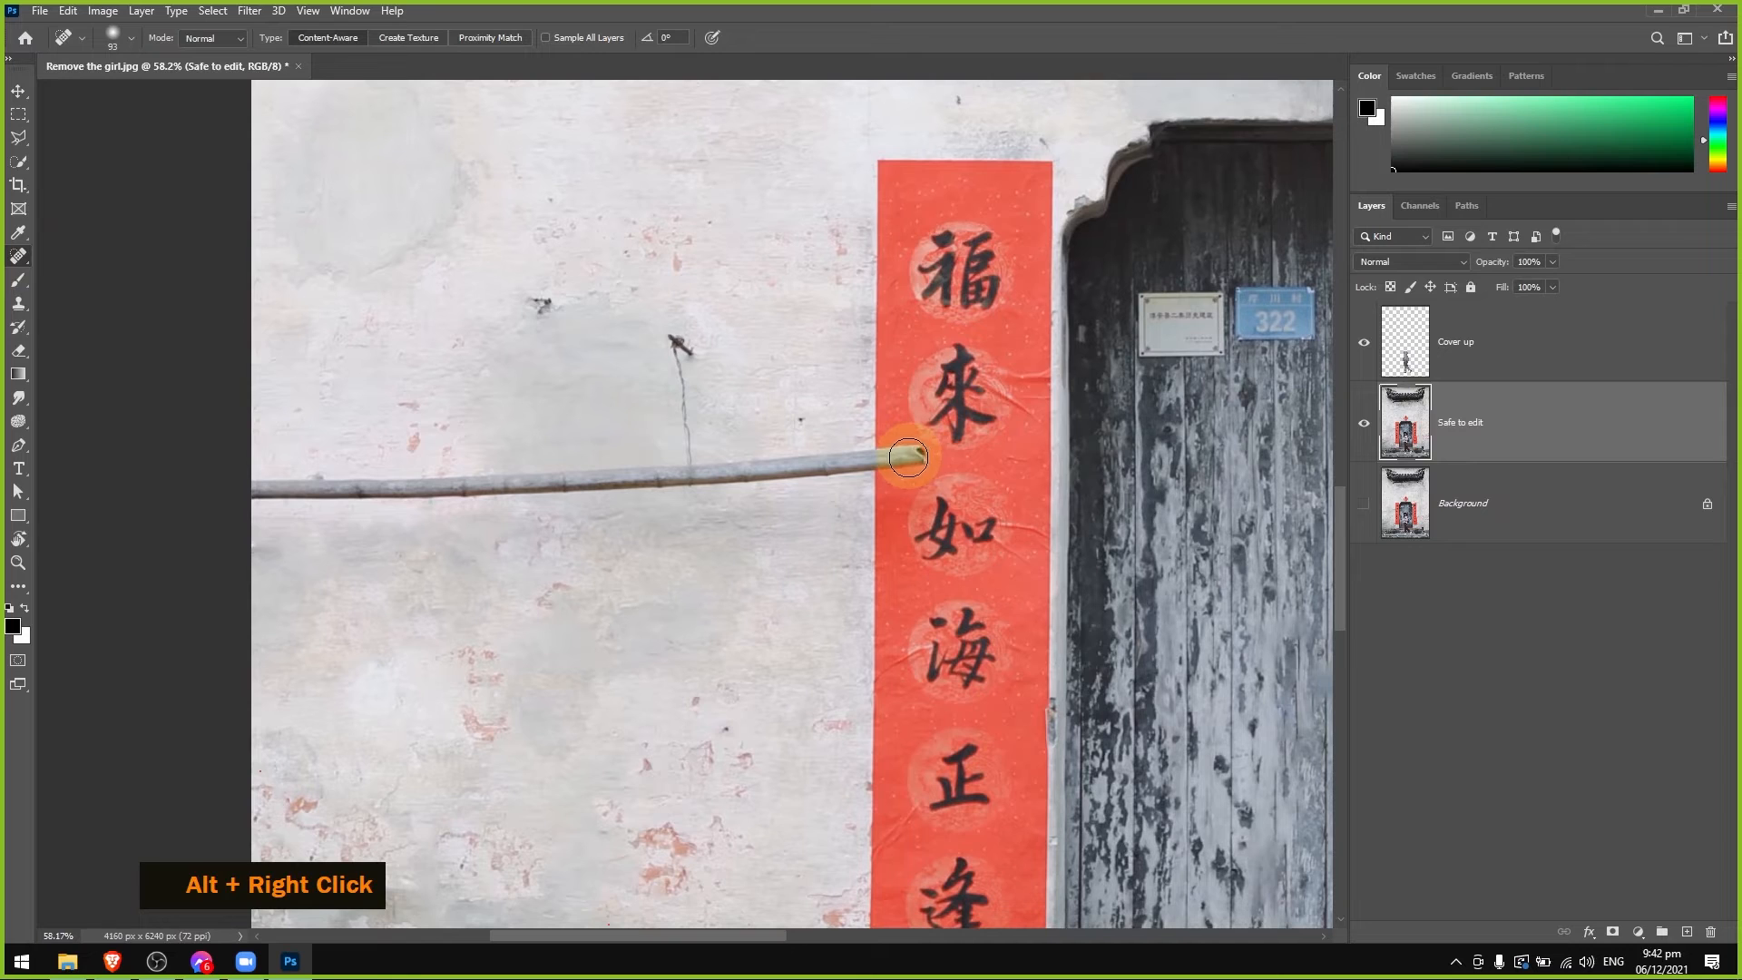
pyautogui.moveTo(904, 458)
pyautogui.mouseDown()
pyautogui.moveTo(239, 490)
pyautogui.moveTo(733, 471)
pyautogui.moveTo(685, 465)
pyautogui.moveTo(671, 331)
pyautogui.moveTo(699, 354)
pyautogui.mouseUp()
pyautogui.moveTo(765, 464); pyautogui.dragTo(848, 467)
pyautogui.moveTo(667, 475); pyautogui.dragTo(142, 507)
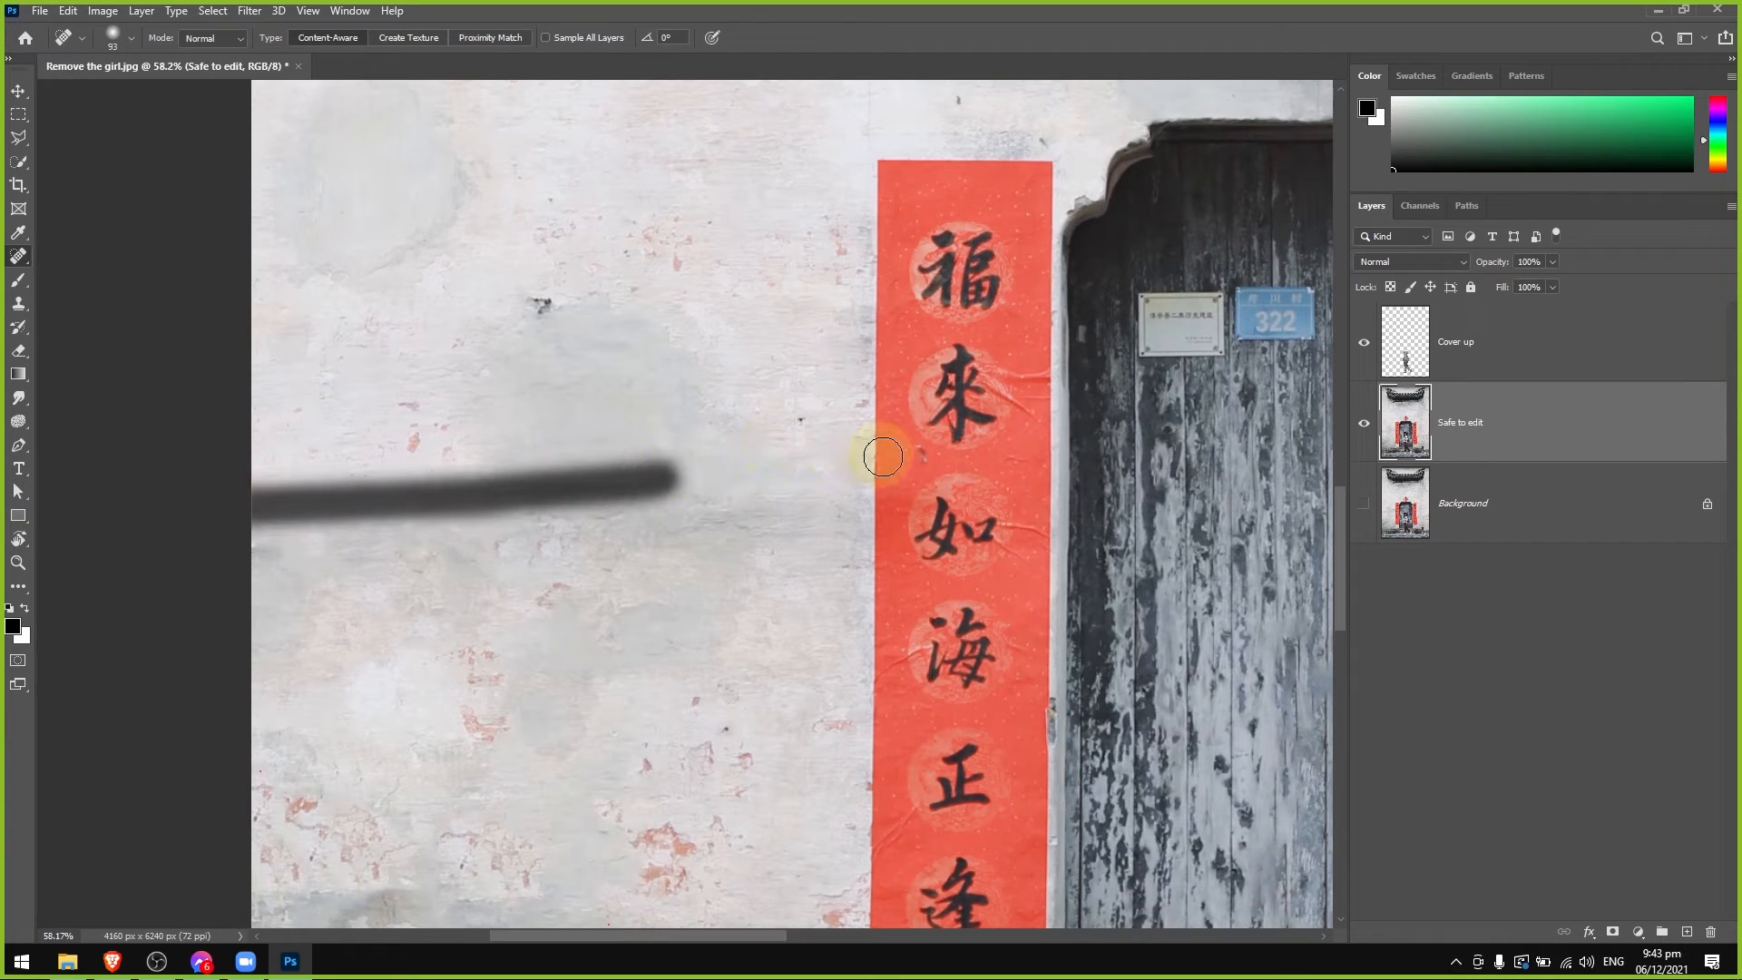
# Heal the leftover dark mark on the left red banner and the small dark blemish on the wall beside it.
pyautogui.keyDown('alt'); pyautogui.rightClick(873, 459); pyautogui.keyUp('alt')
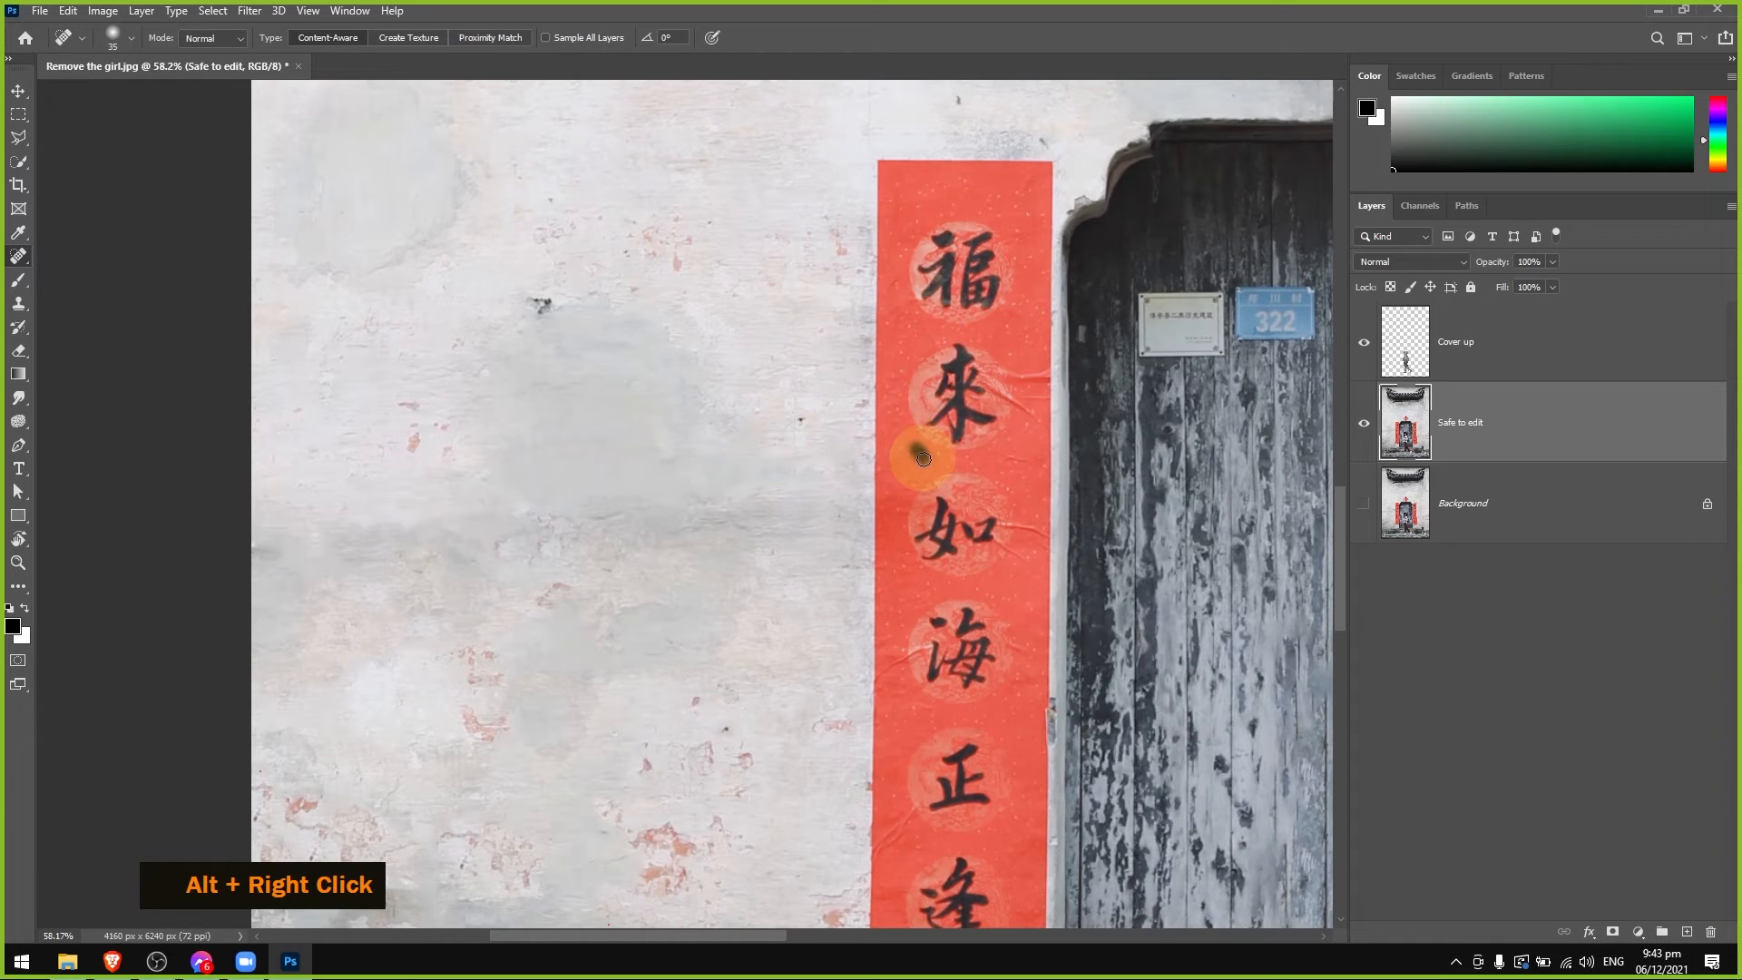
pyautogui.scroll(-8, 812, 547)
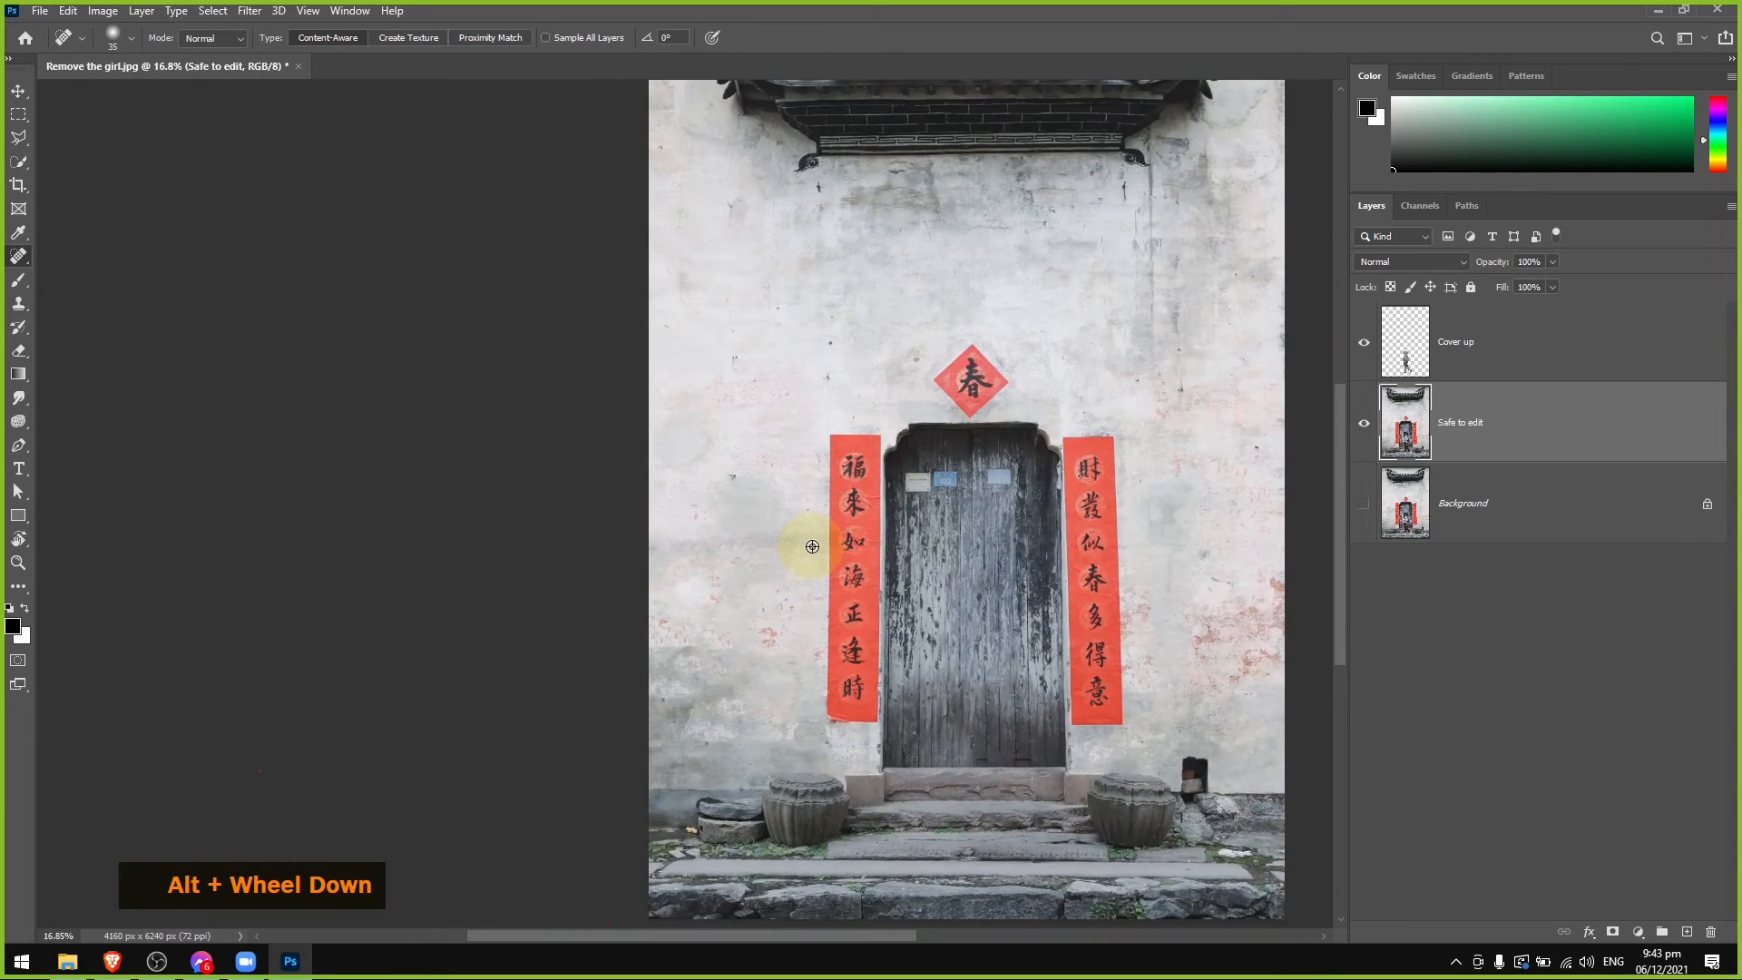
pyautogui.scroll(12, 812, 546)
pyautogui.keyDown('alt'); pyautogui.rightClick(760, 393); pyautogui.keyUp('alt')
pyautogui.moveTo(778, 393)
pyautogui.mouseDown()
pyautogui.moveTo(757, 430)
pyautogui.moveTo(770, 401)
pyautogui.mouseUp()
pyautogui.scroll(-8, 898, 536)
pyautogui.moveTo(887, 548); pyautogui.dragTo(633, 563)
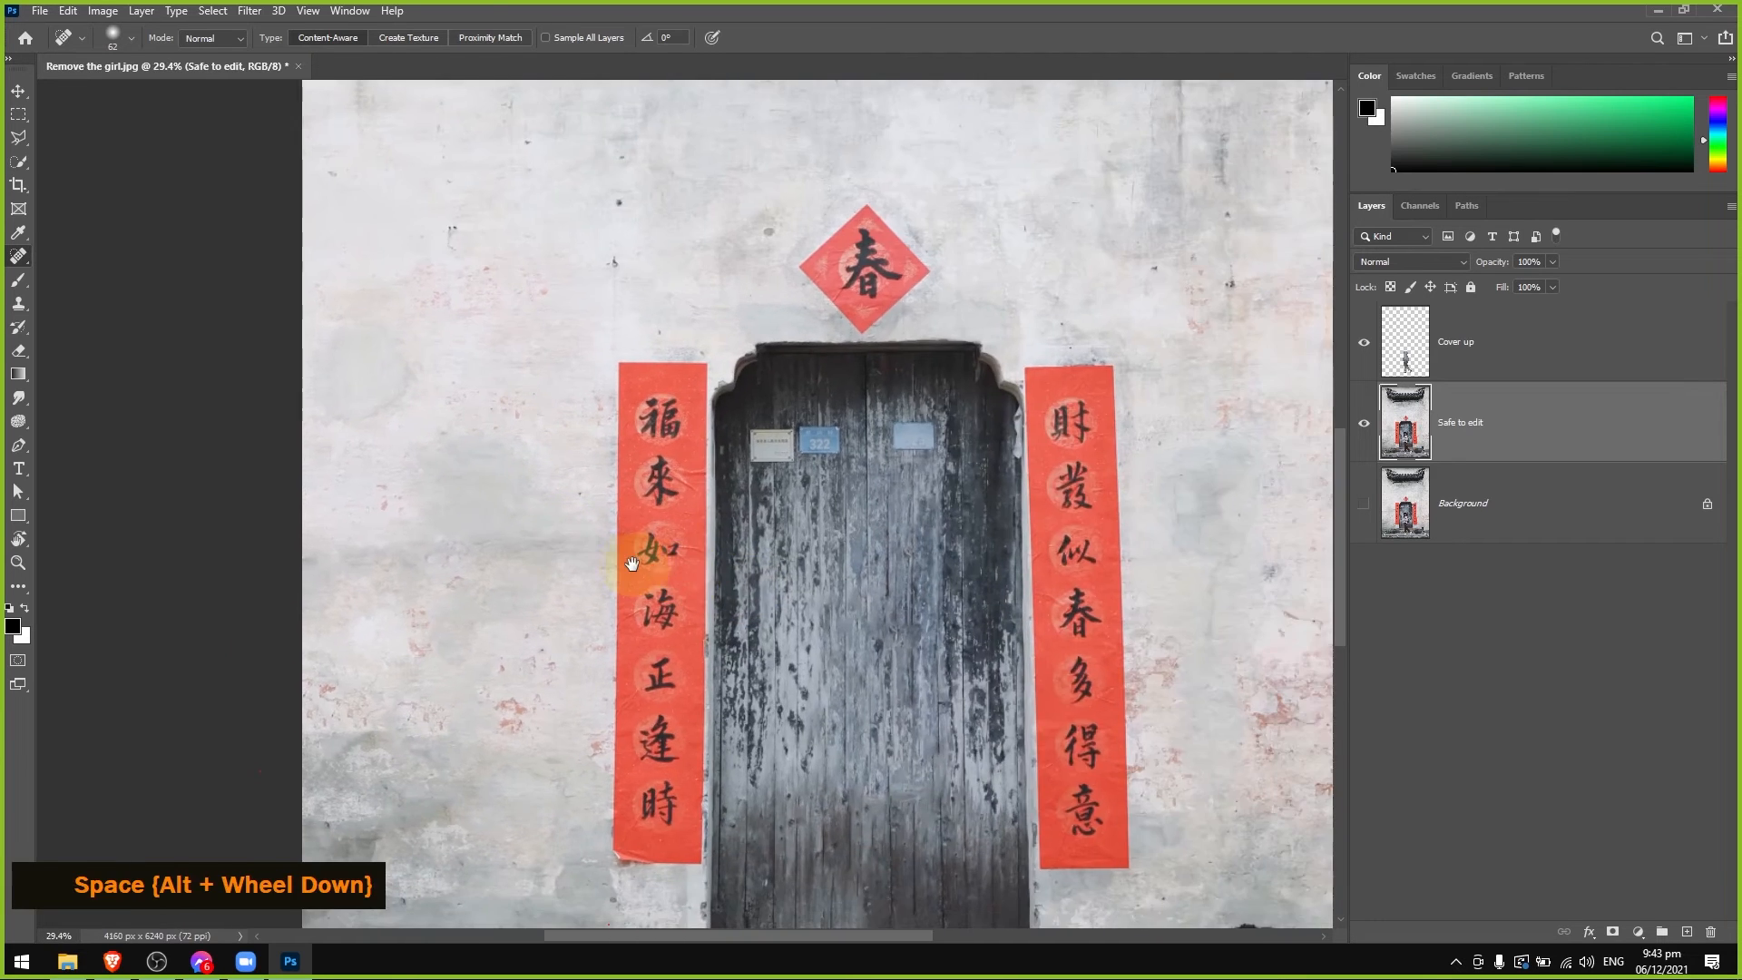
# Export the retouched image as a full-size JPG named Assignment 1 to the Desktop.
pyautogui.scroll(-5, 632, 564)
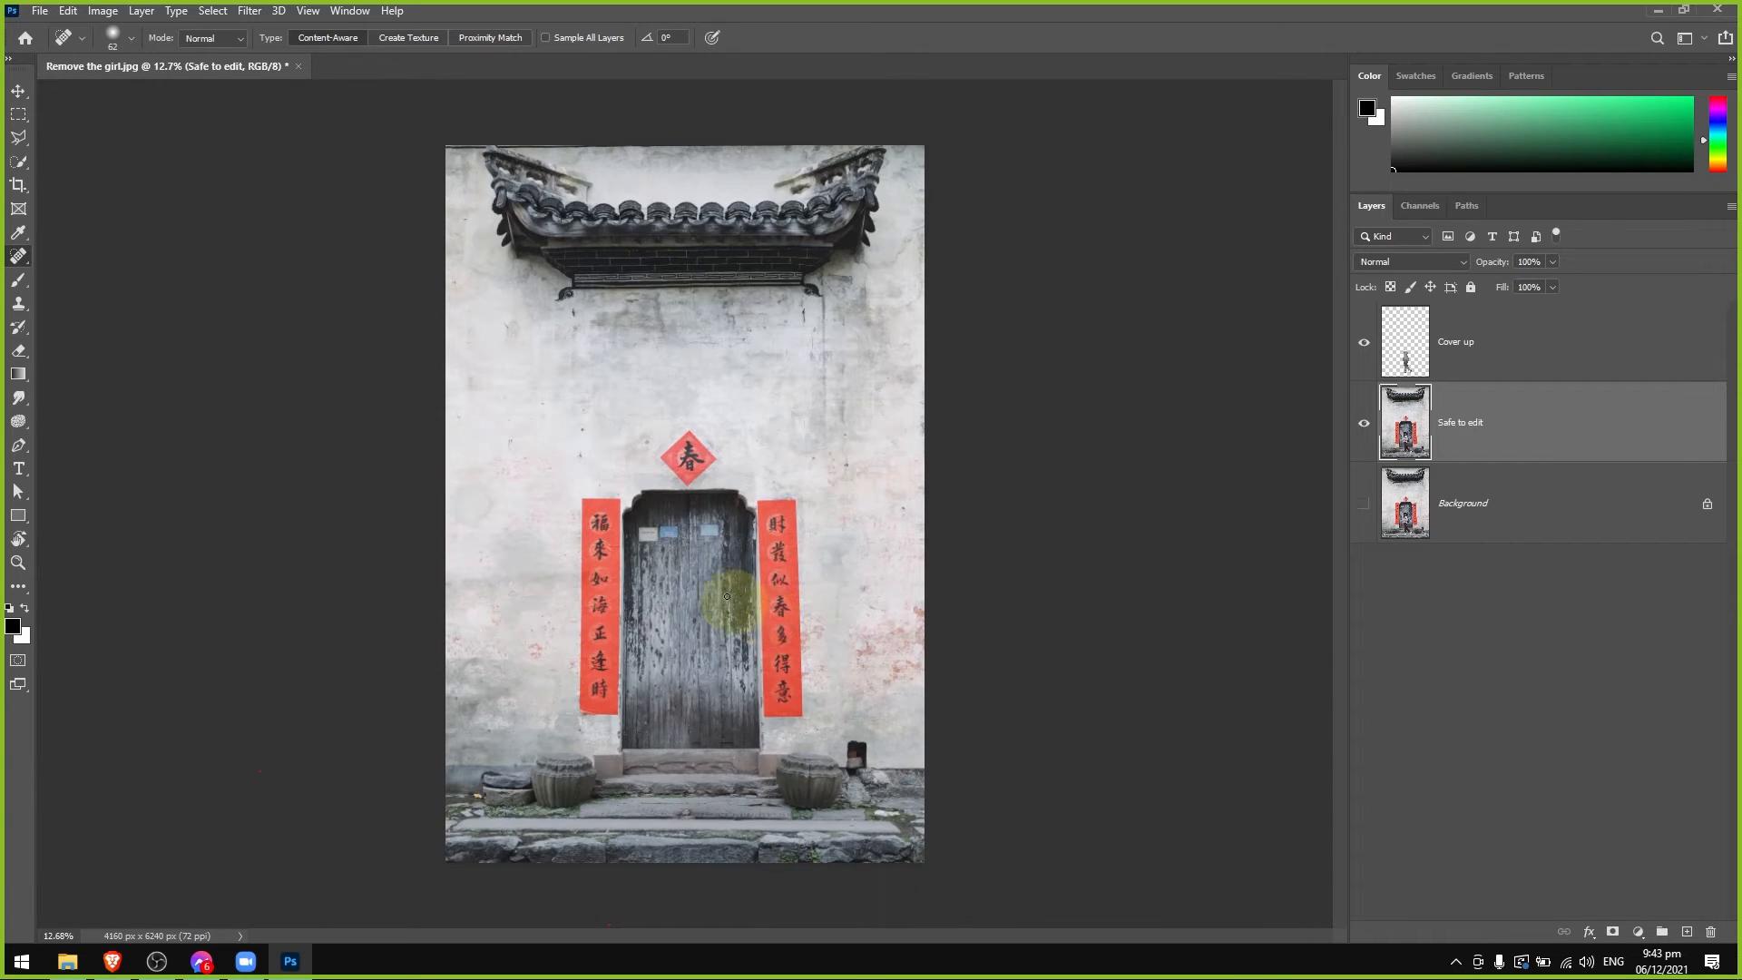
pyautogui.click(40, 11)
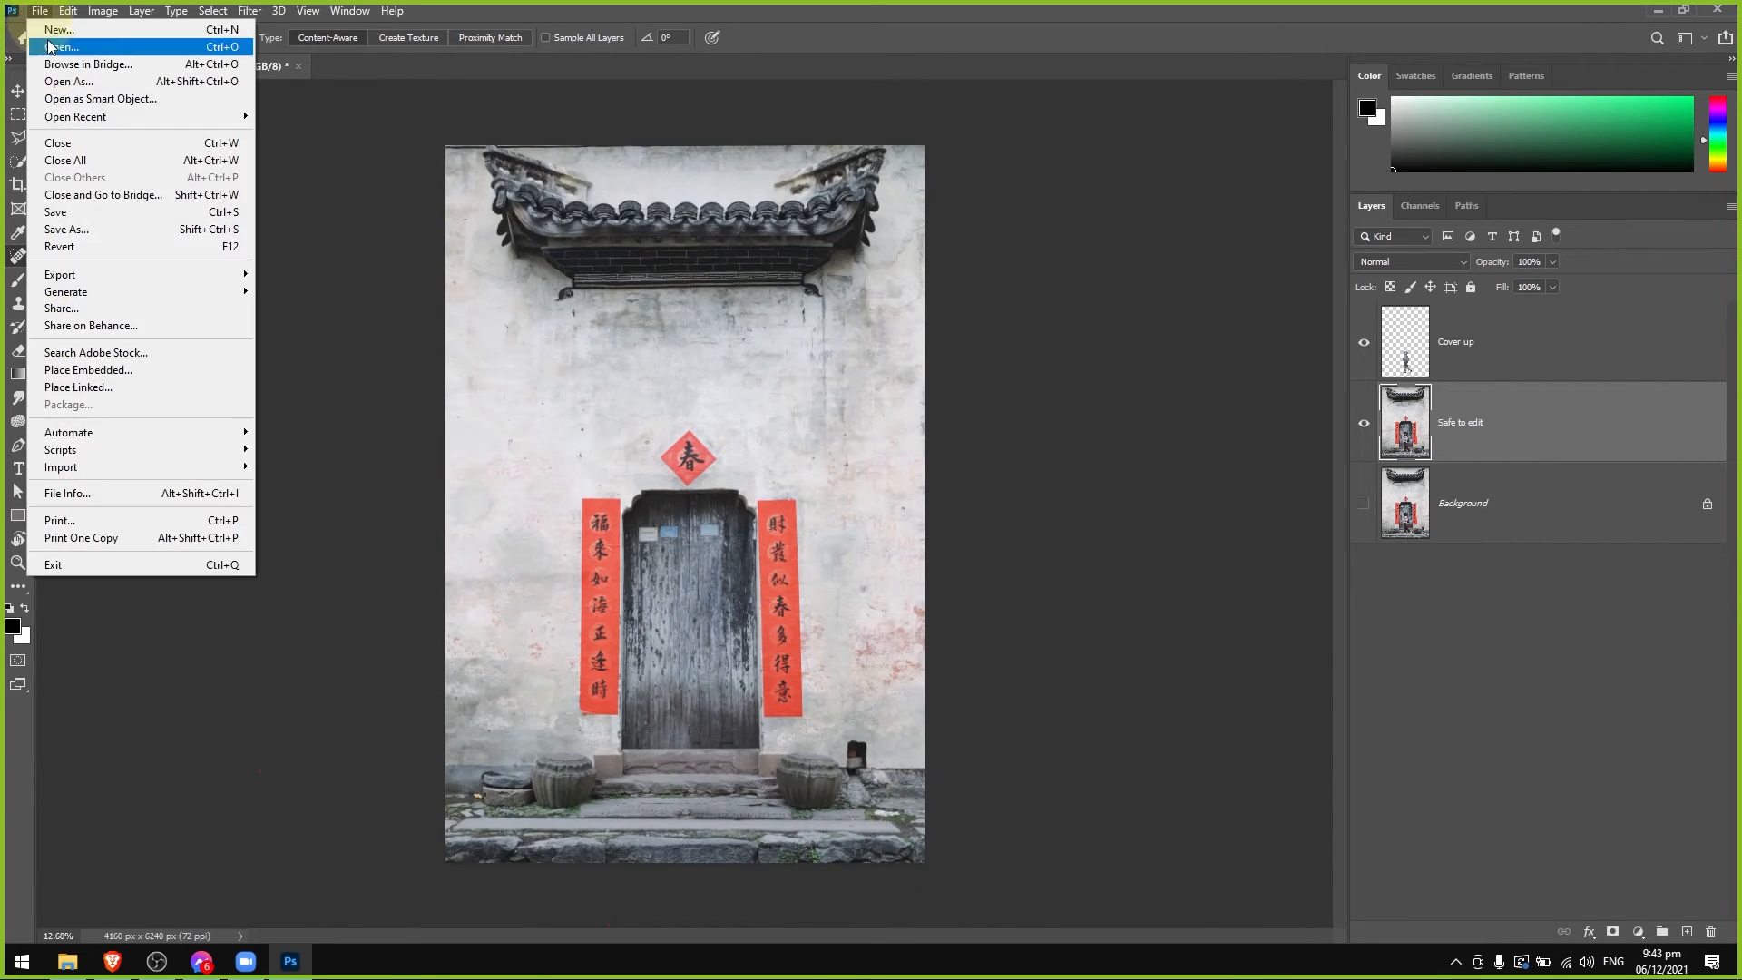
pyautogui.moveTo(74, 276)
pyautogui.click(329, 292)
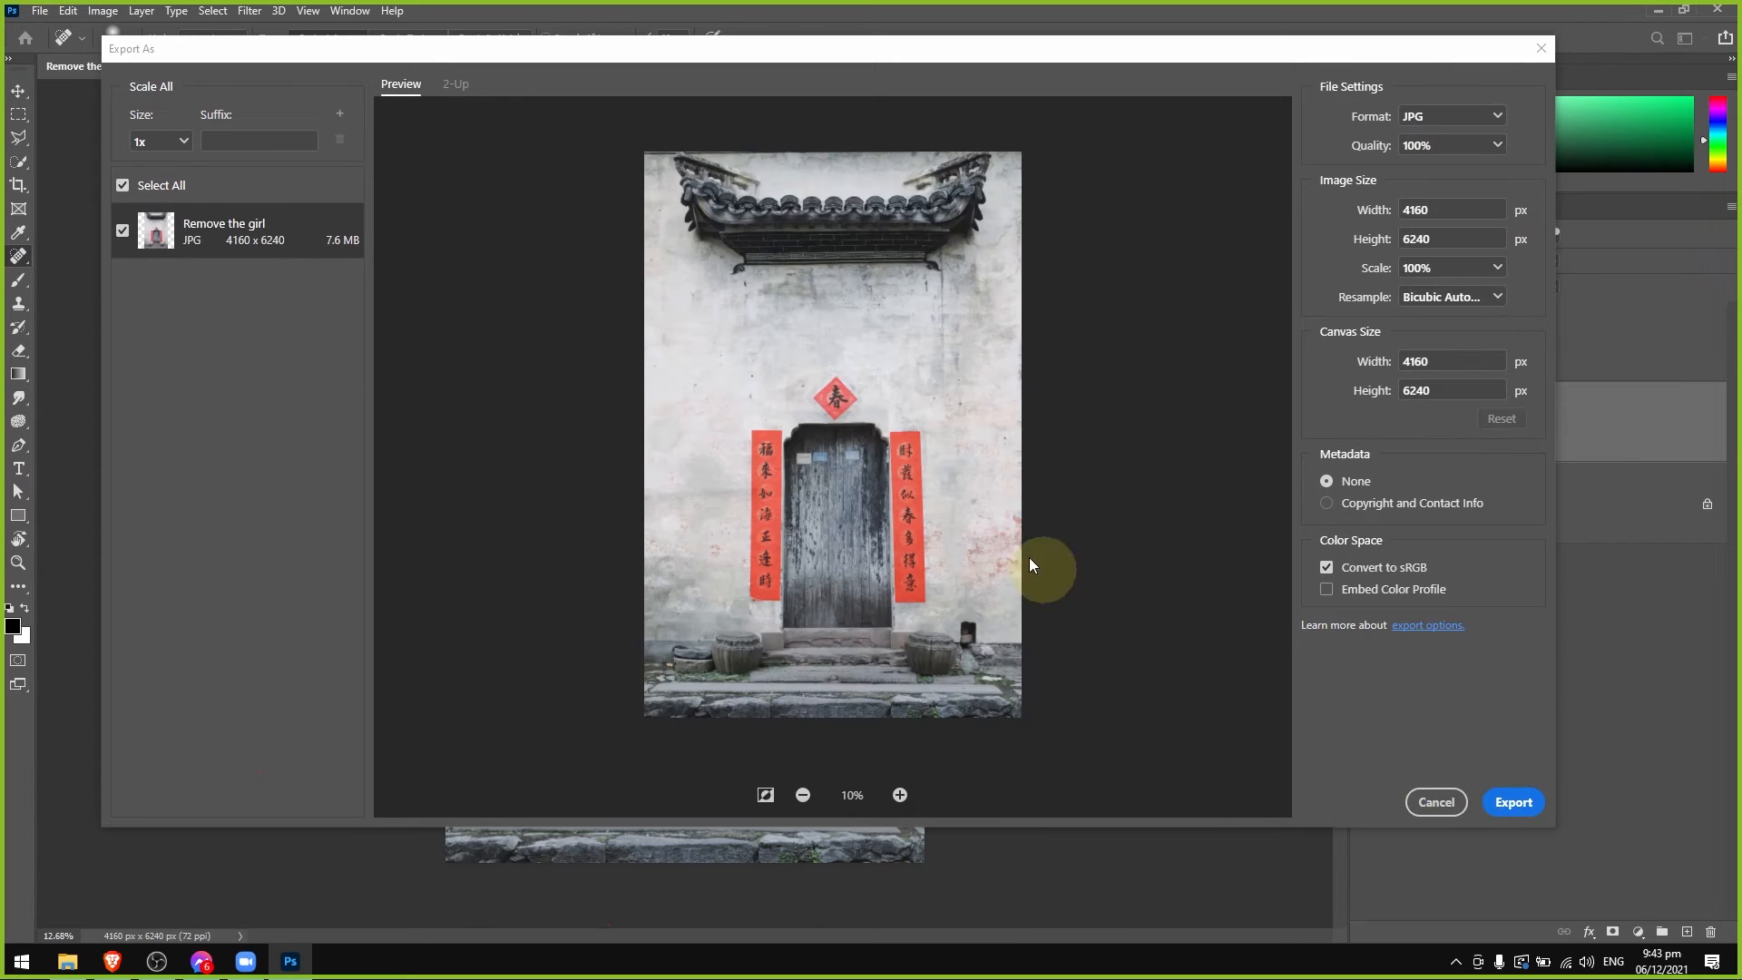
pyautogui.click(1514, 802)
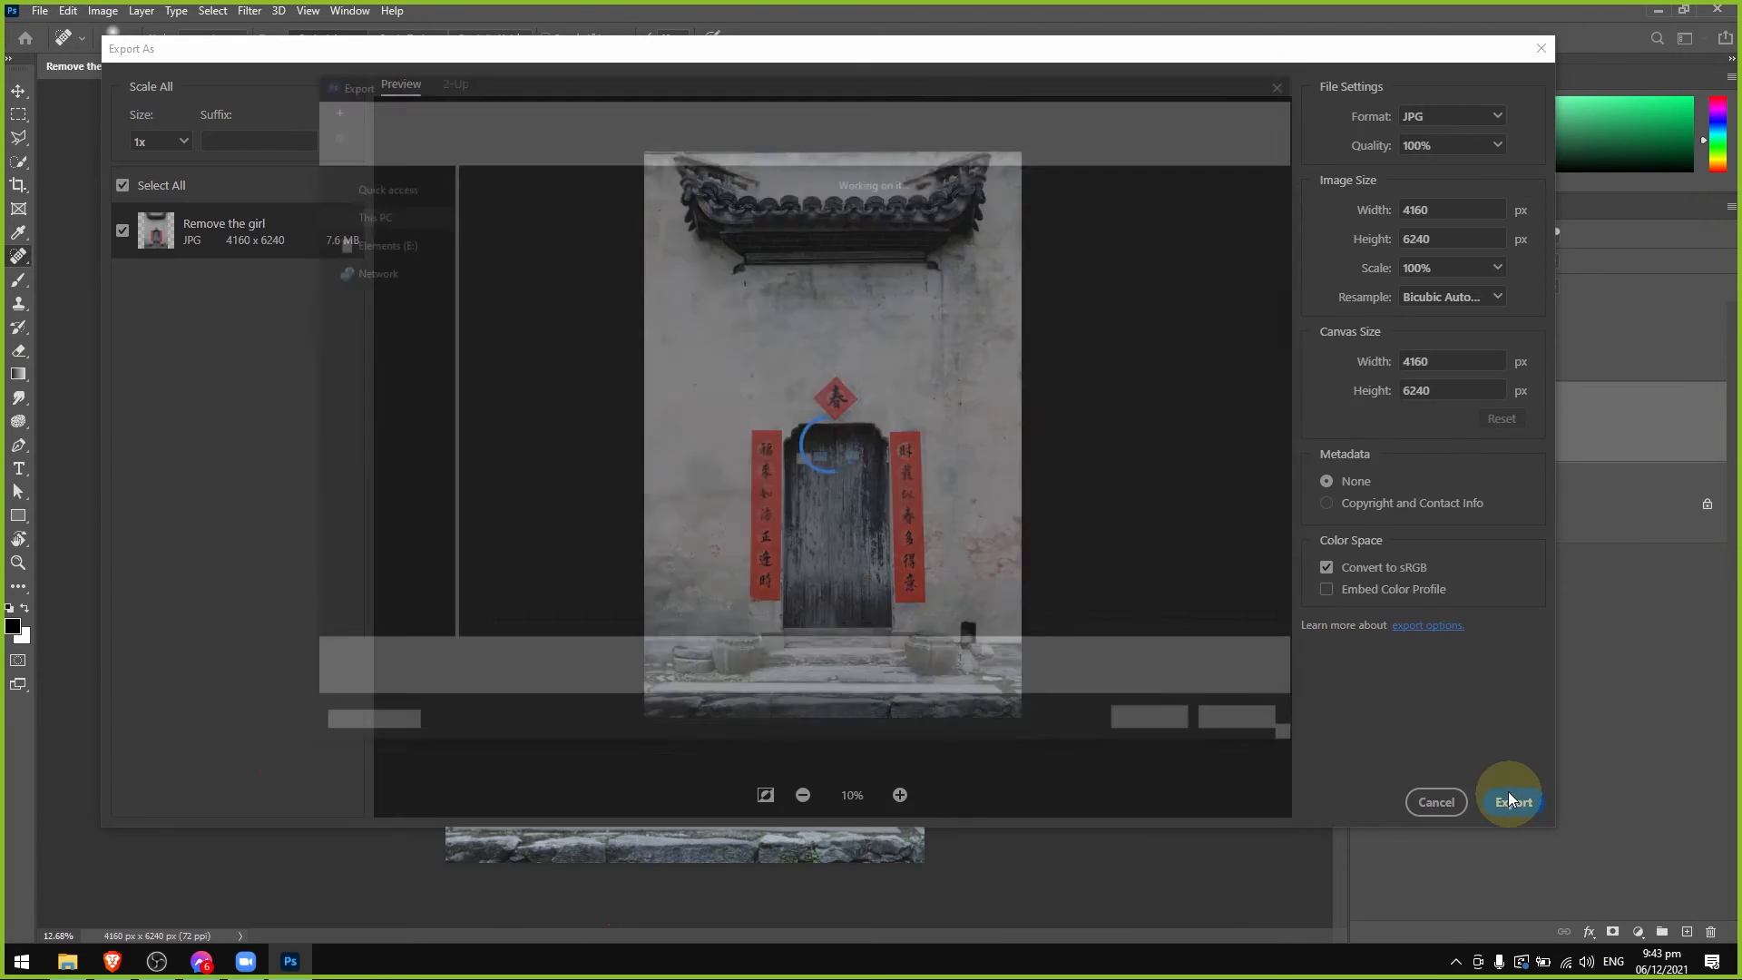
pyautogui.write('Assignment 1')
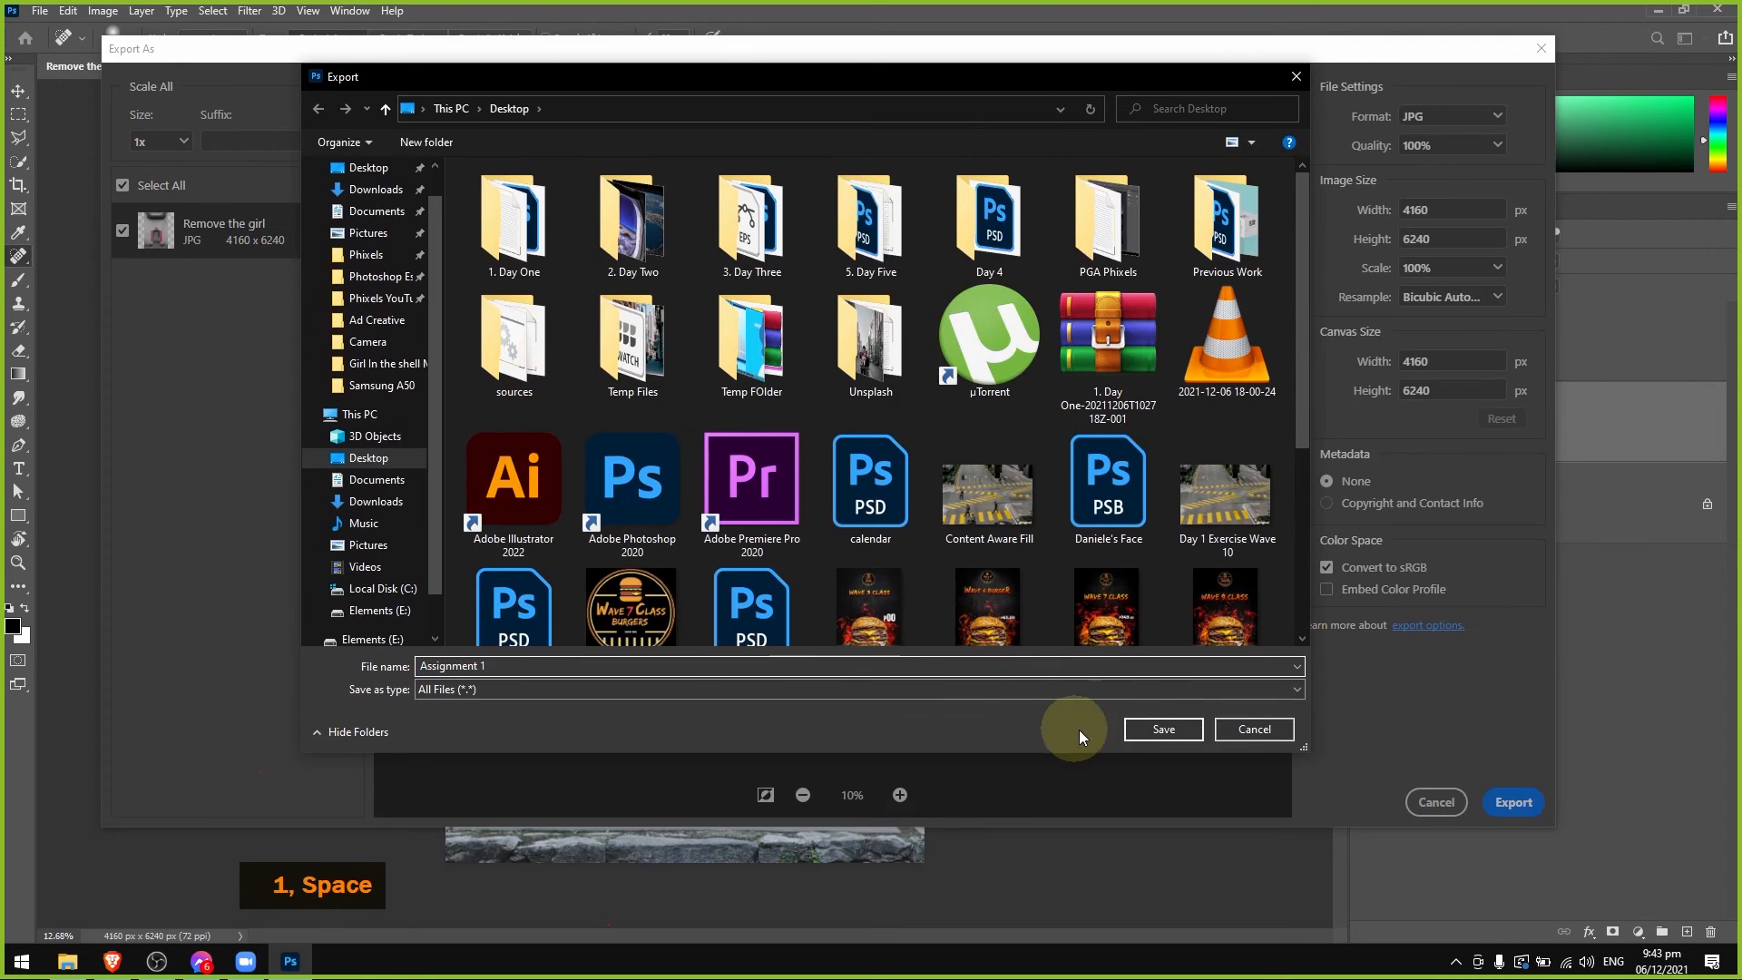
pyautogui.click(1162, 730)
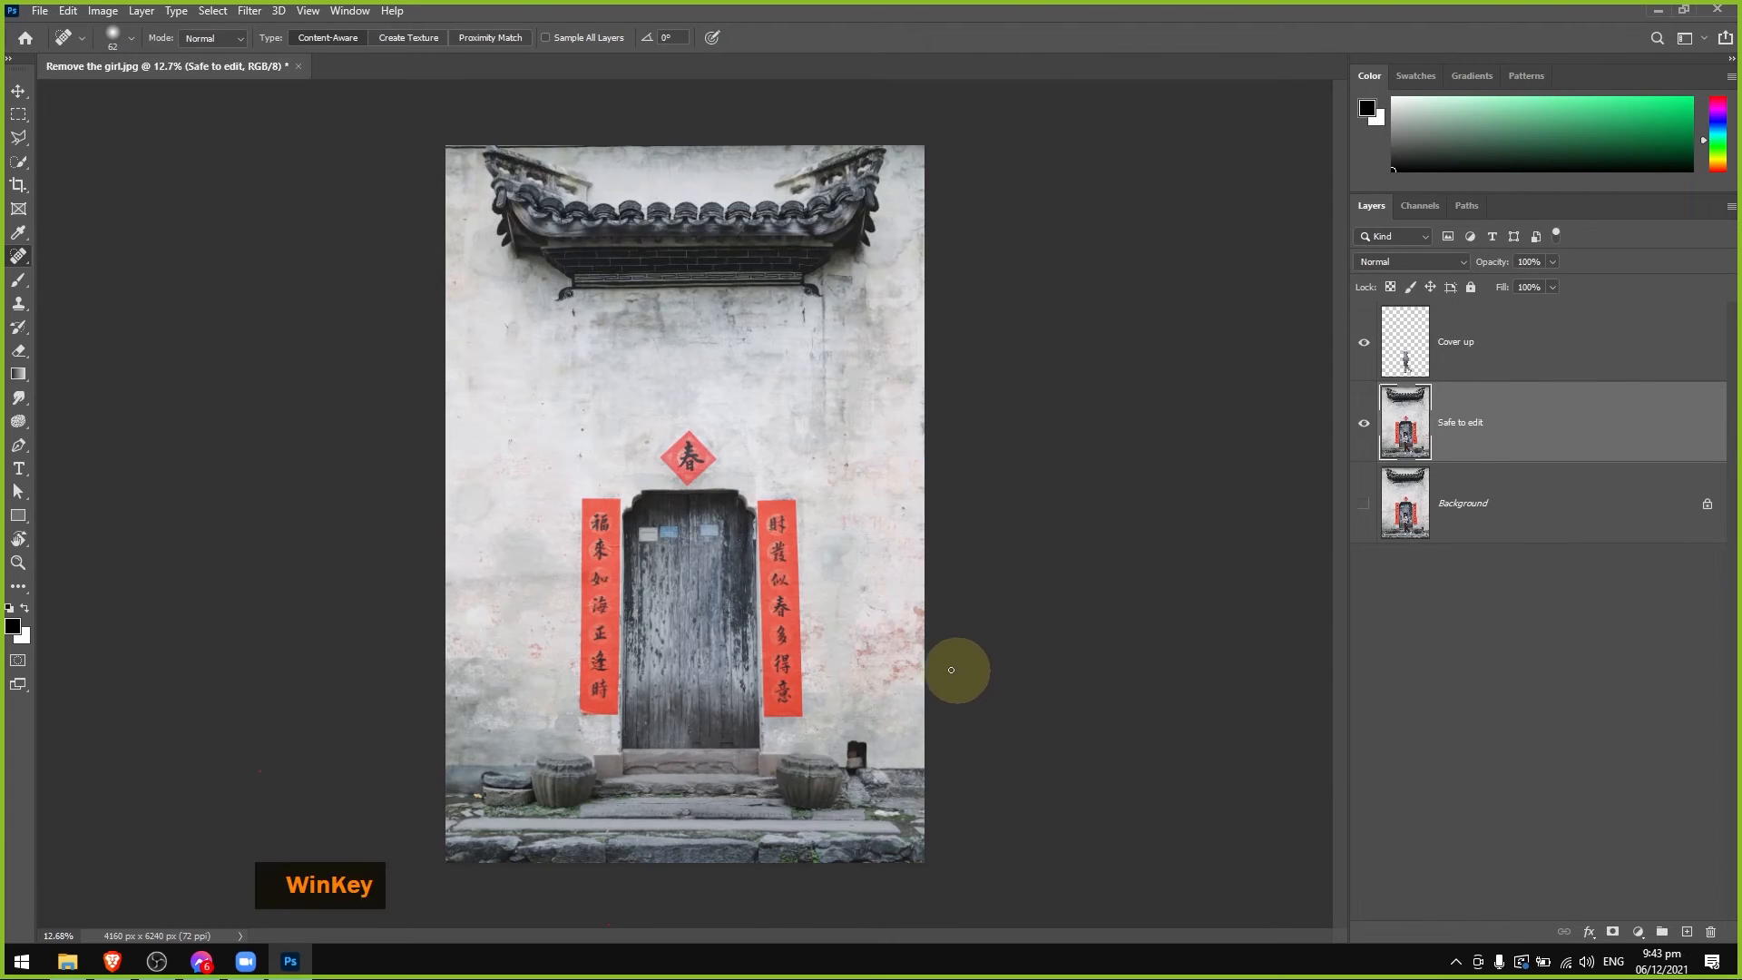
# Move the exported Assignment 1 image near the desktop folders and place a copy of Remove the girl from the 1. Day One folder beside it.
pyautogui.press('super+d')
pyautogui.moveTo(34, 127); pyautogui.dragTo(522, 782)
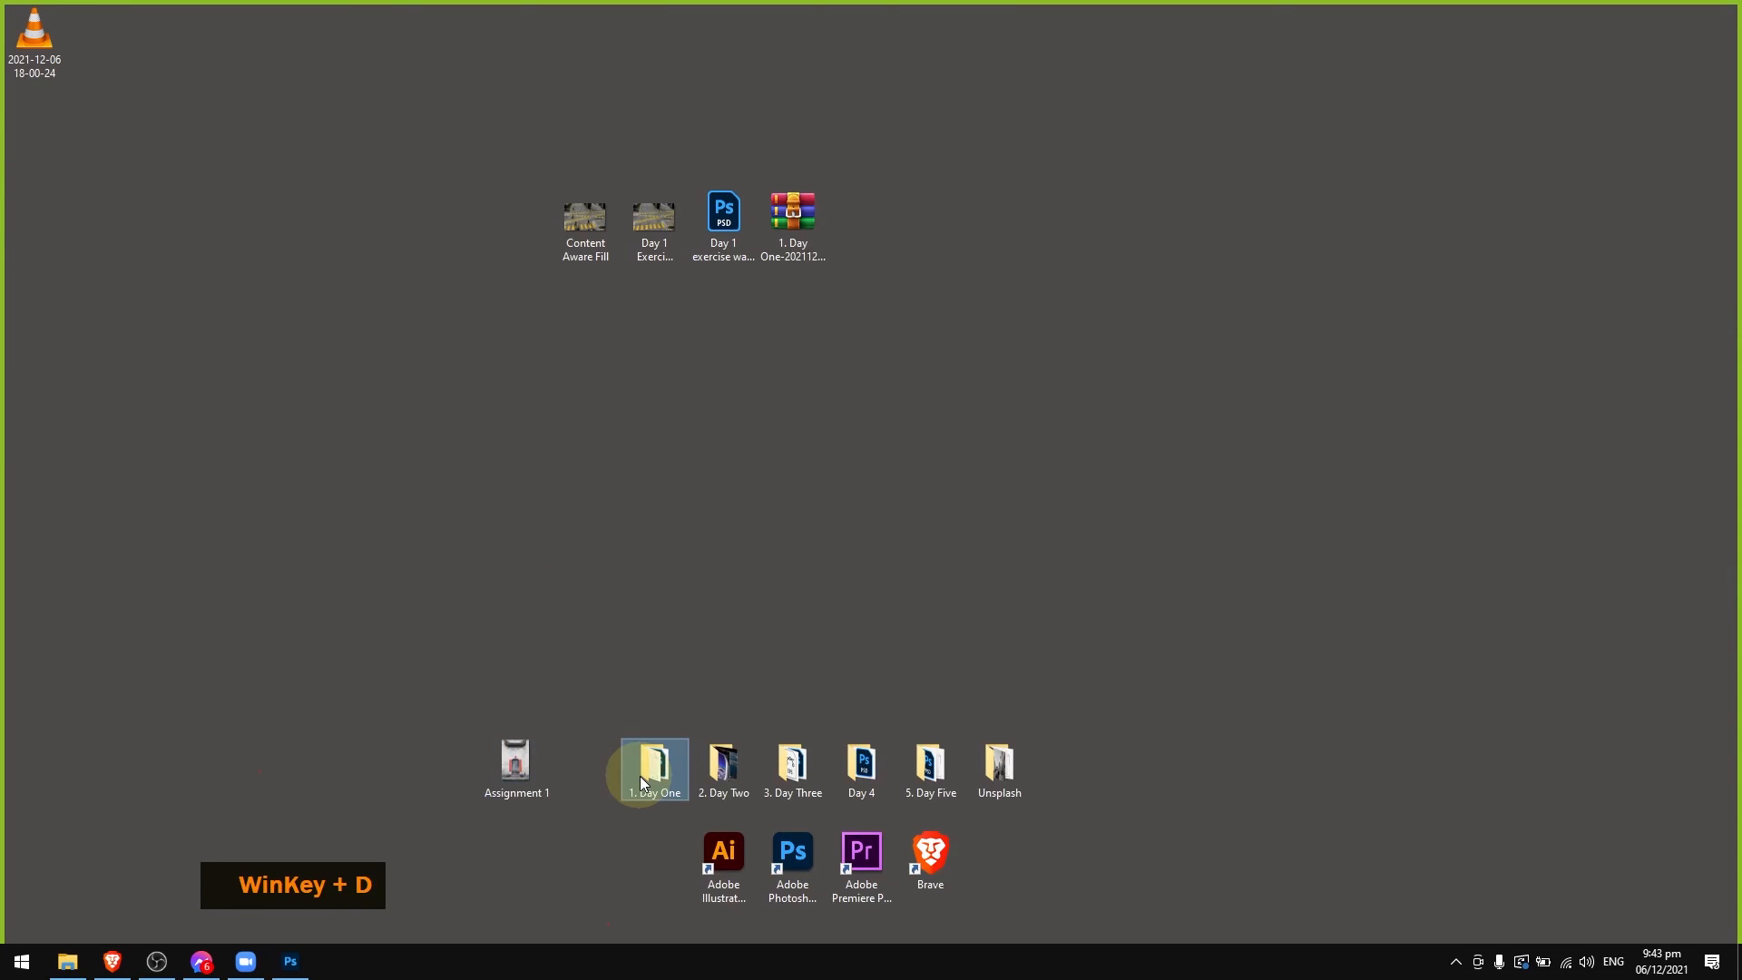
pyautogui.doubleClick(649, 770)
pyautogui.click(1220, 437)
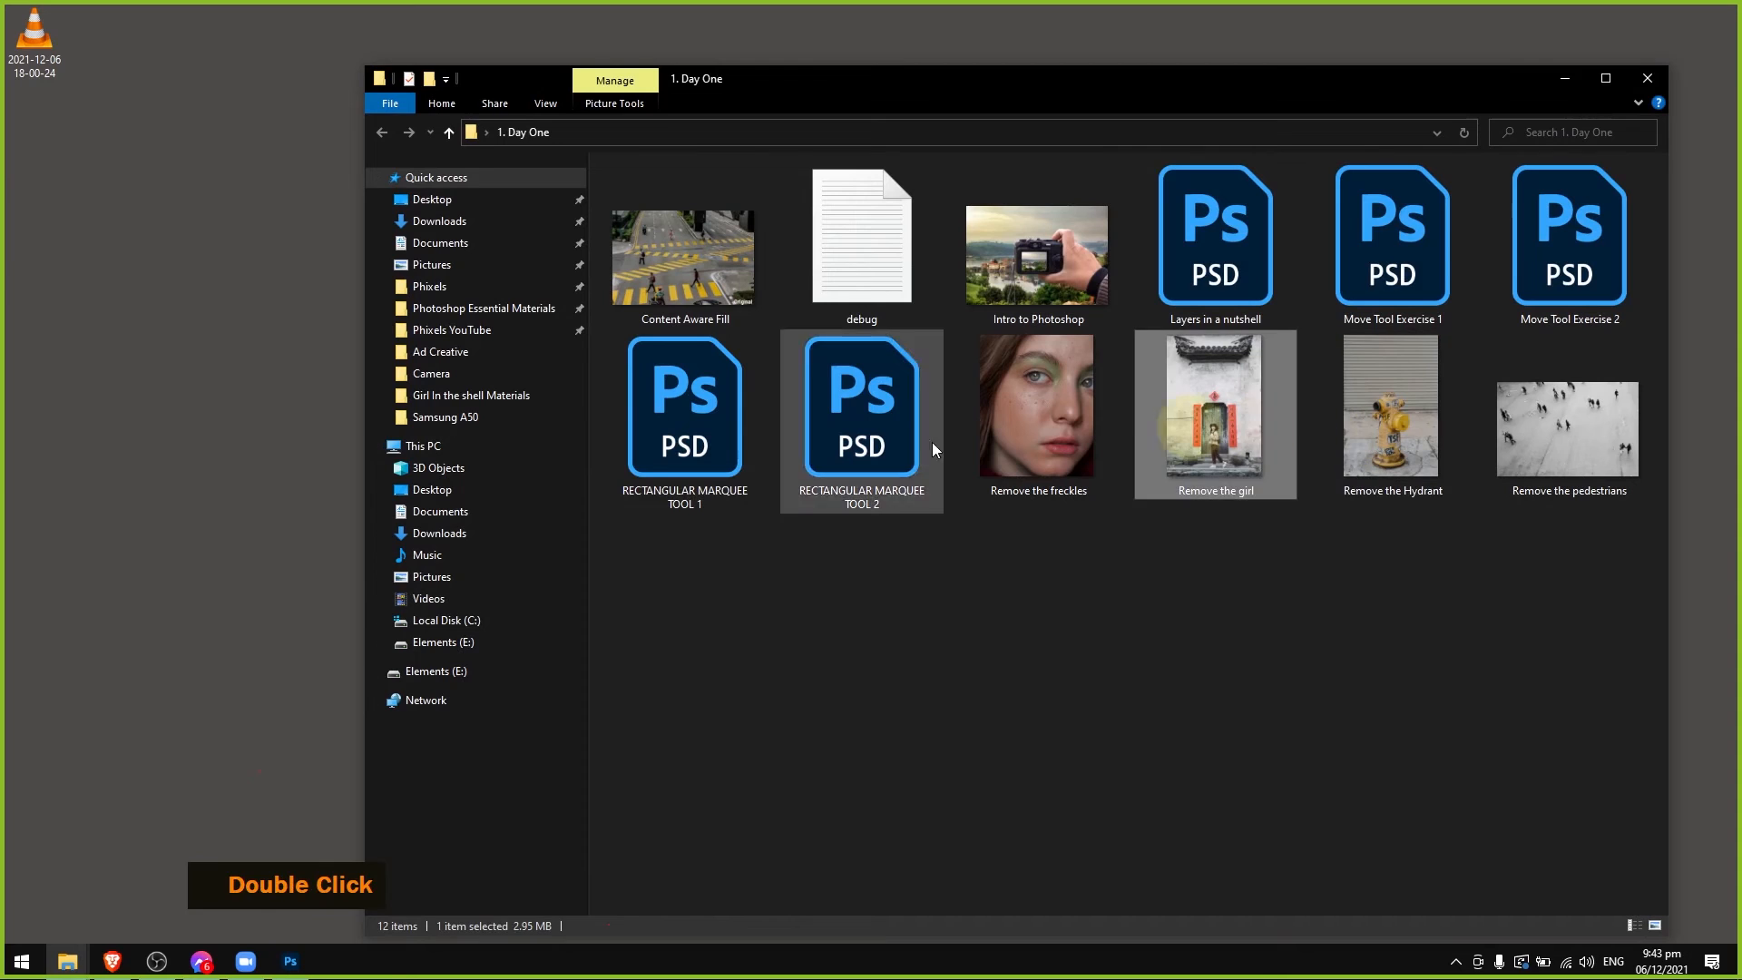
pyautogui.hotkey('ctrl', 'c')
pyautogui.click(136, 213)
pyautogui.hotkey('ctrl', 'v')
pyautogui.click(1648, 79)
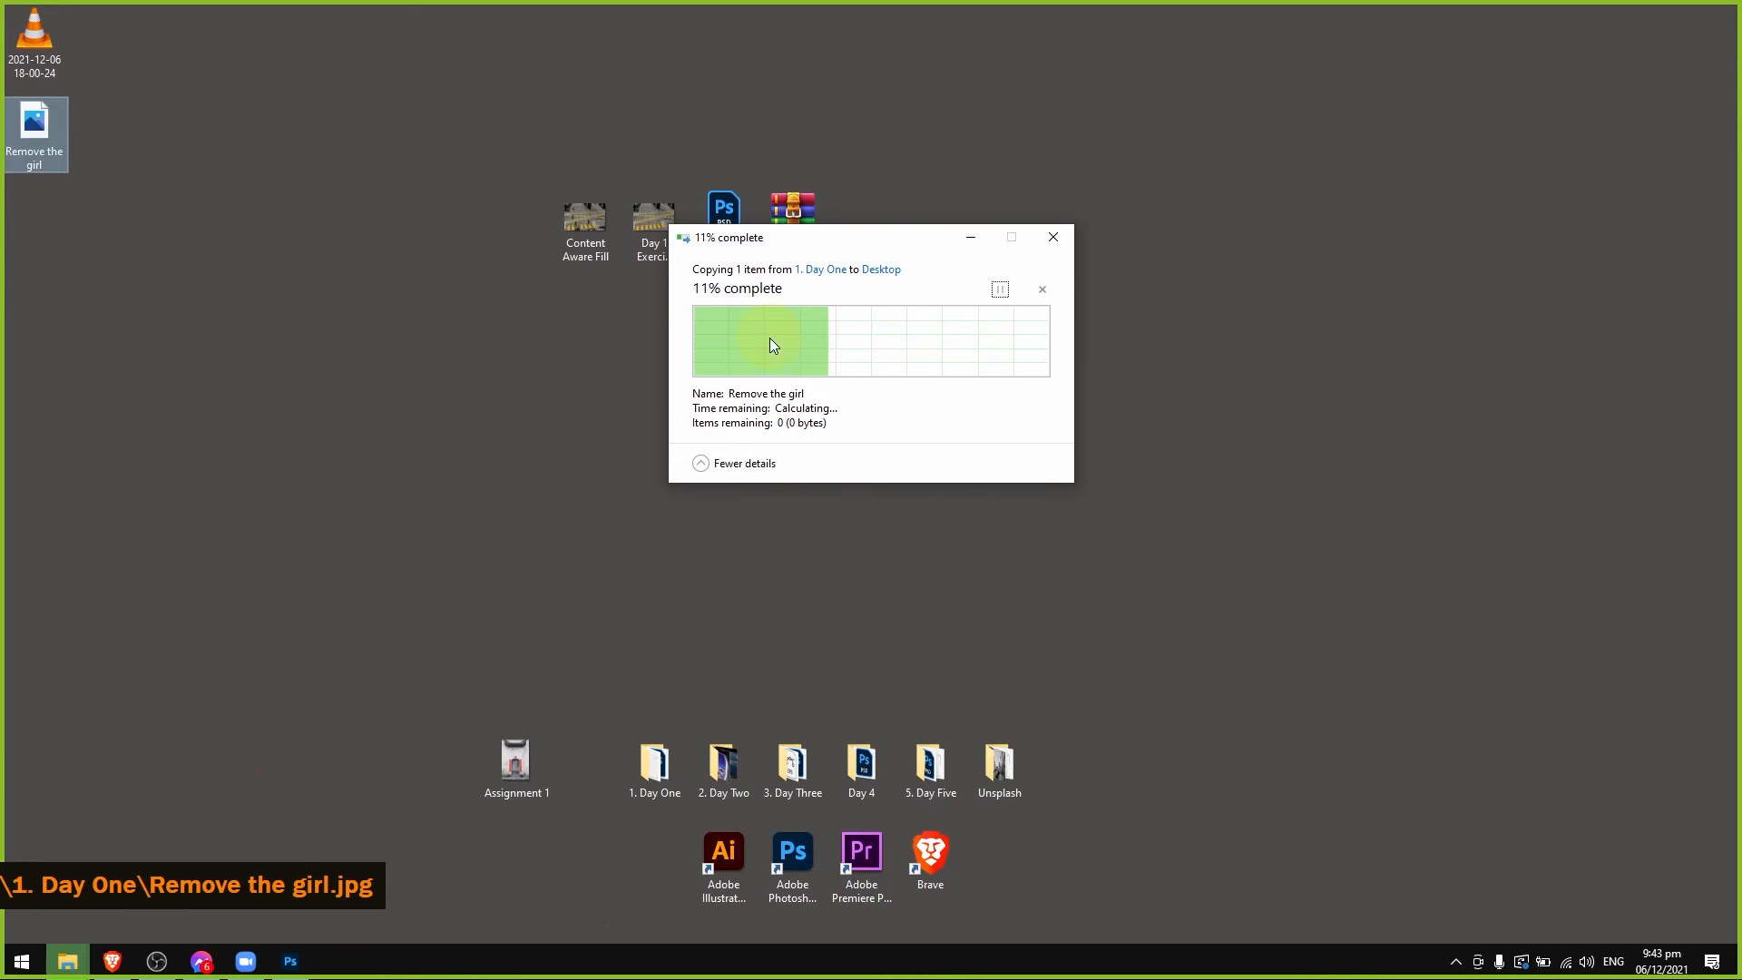
pyautogui.moveTo(34, 132); pyautogui.dragTo(437, 753)
# Open Remove the girl and Assignment 1 together in Photos and alternate between them to compare before and after.
pyautogui.moveTo(340, 681); pyautogui.dragTo(580, 827)
pyautogui.press('Return')
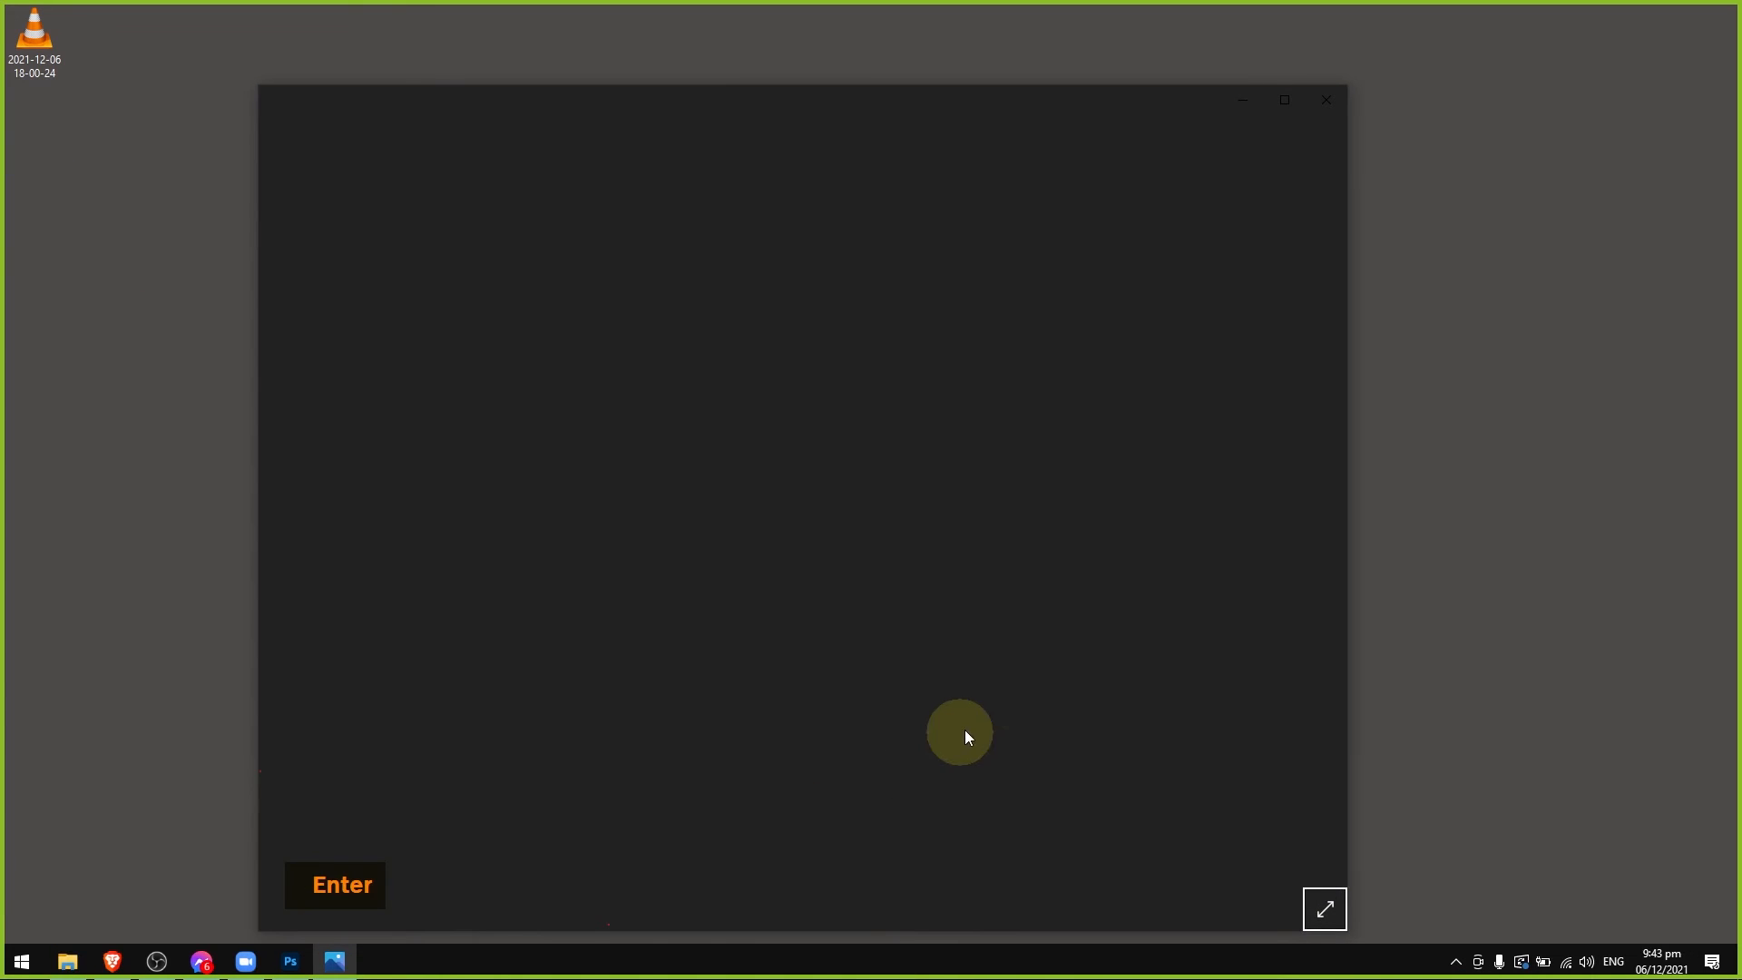
pyautogui.press('Right')
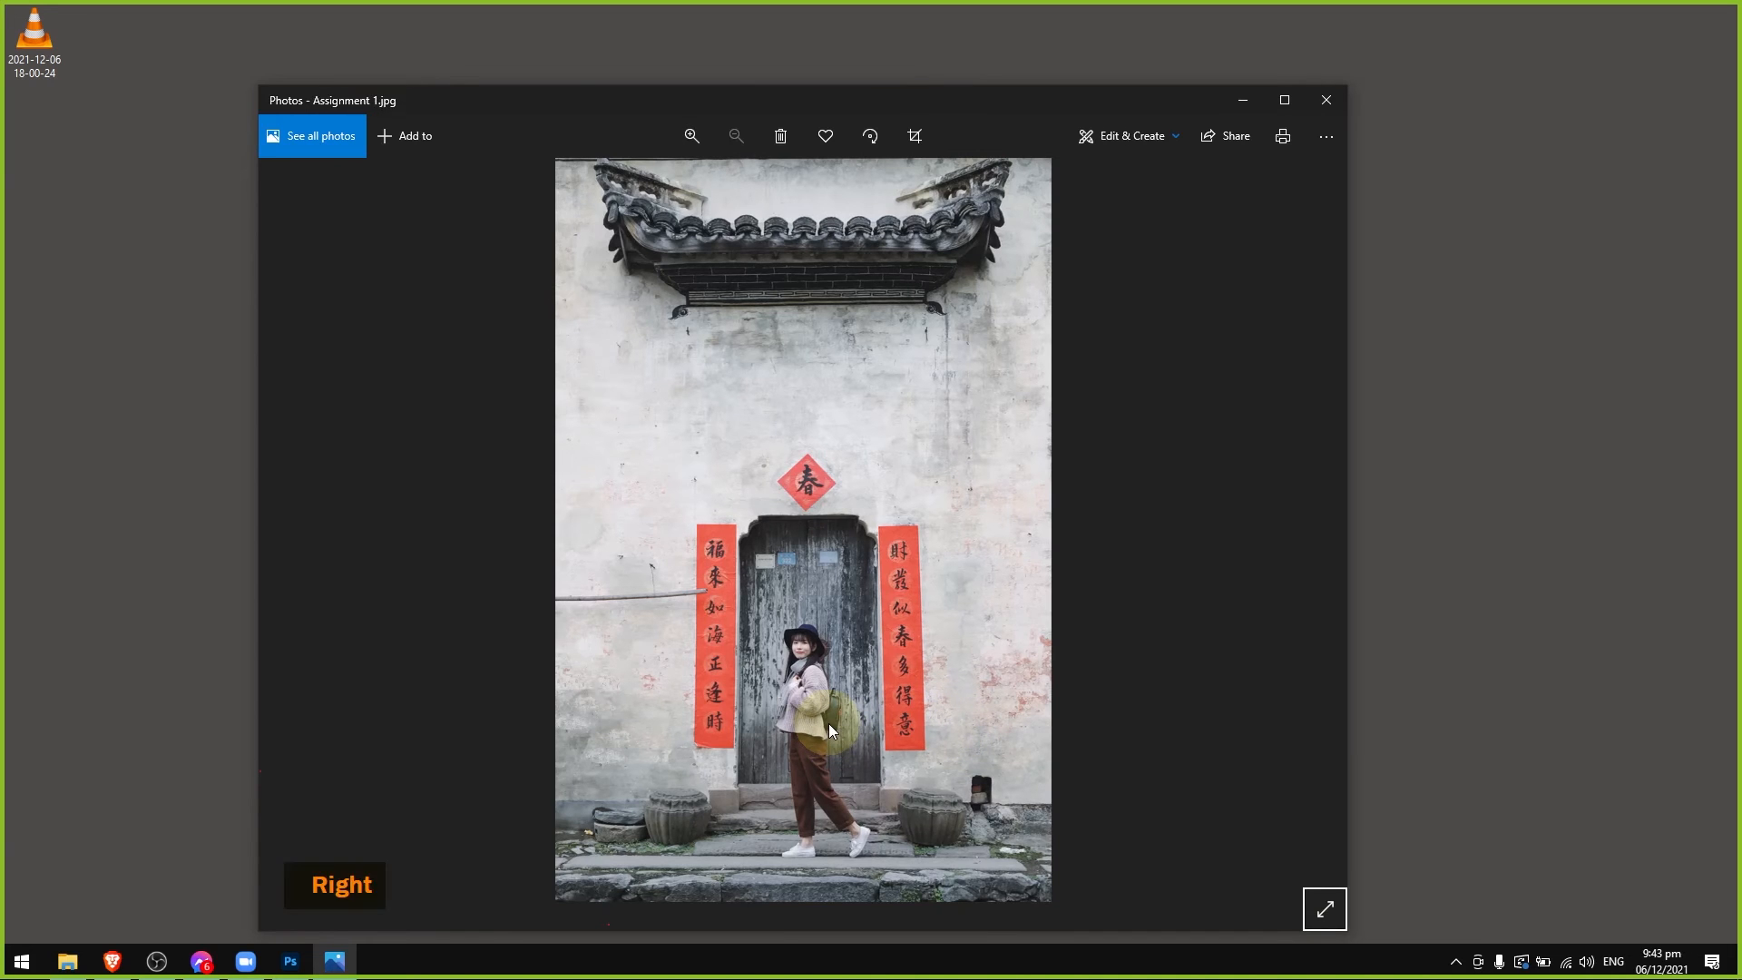
pyautogui.press('Left')
pyautogui.press('Right')
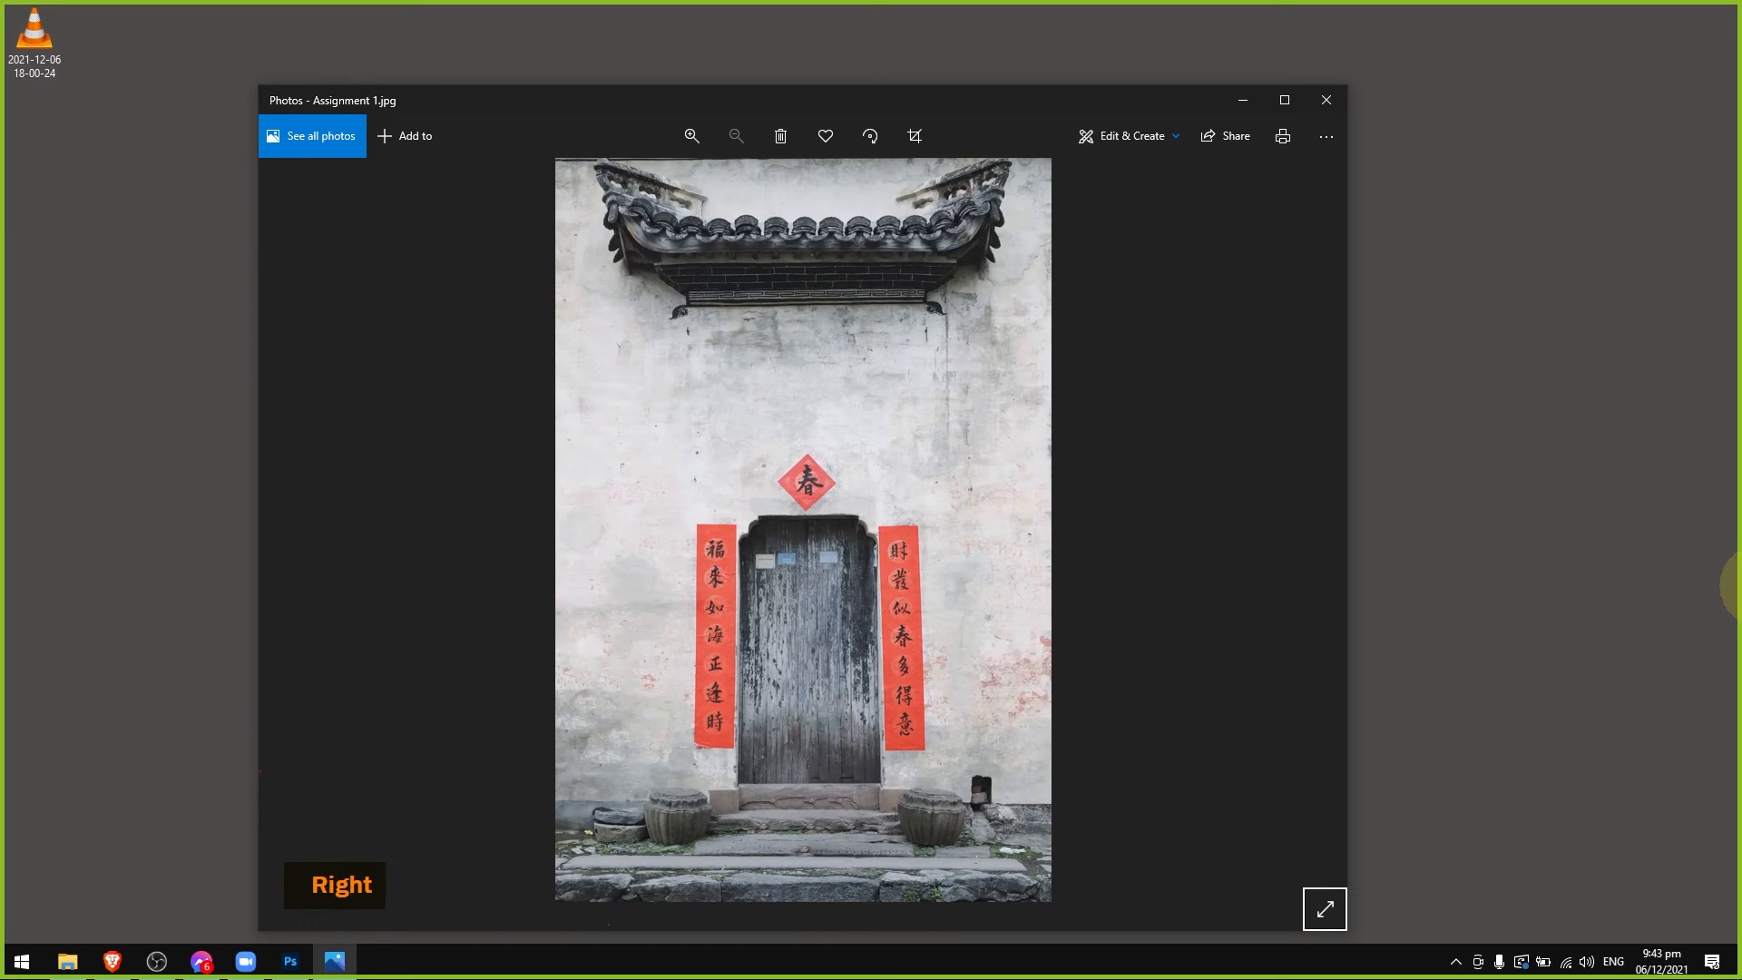
pyautogui.press('Left')
pyautogui.press('Right')
pyautogui.press('Left')
pyautogui.press('Right')
pyautogui.press('Left')
pyautogui.press('Right')
pyautogui.press('Left')
pyautogui.press('Right')
pyautogui.press('Left')
pyautogui.press('Right')
pyautogui.press('Left')
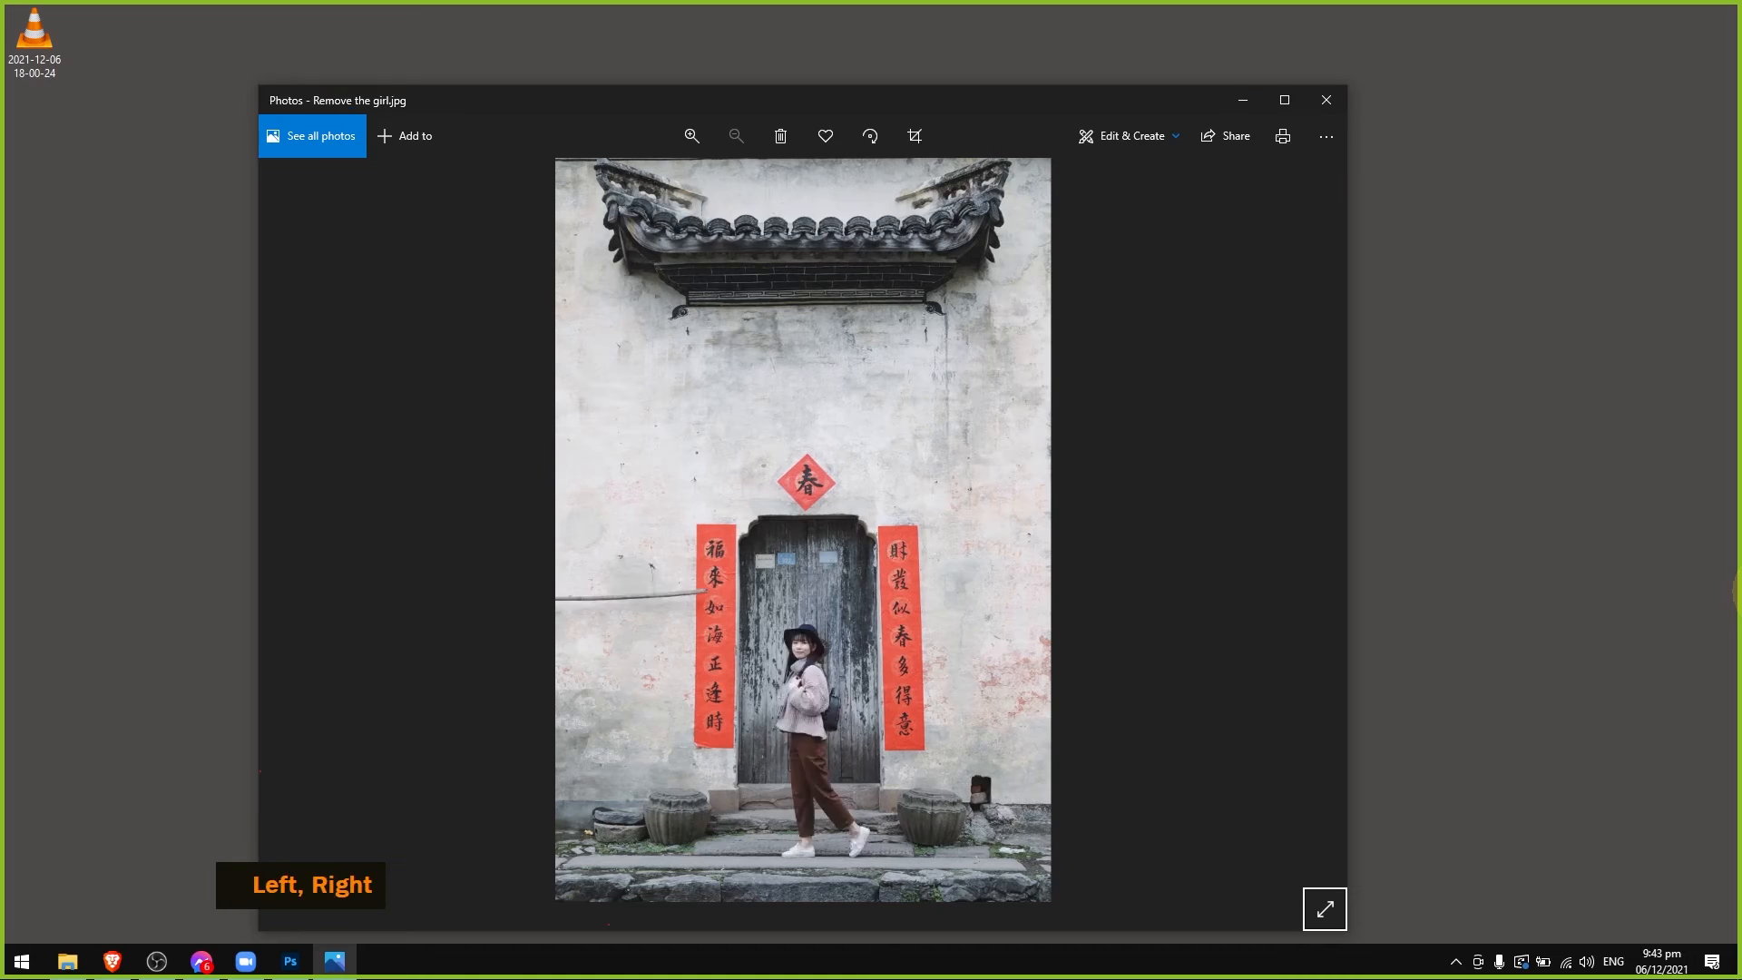
pyautogui.press('Right')
pyautogui.press('Left')
pyautogui.press('Right')
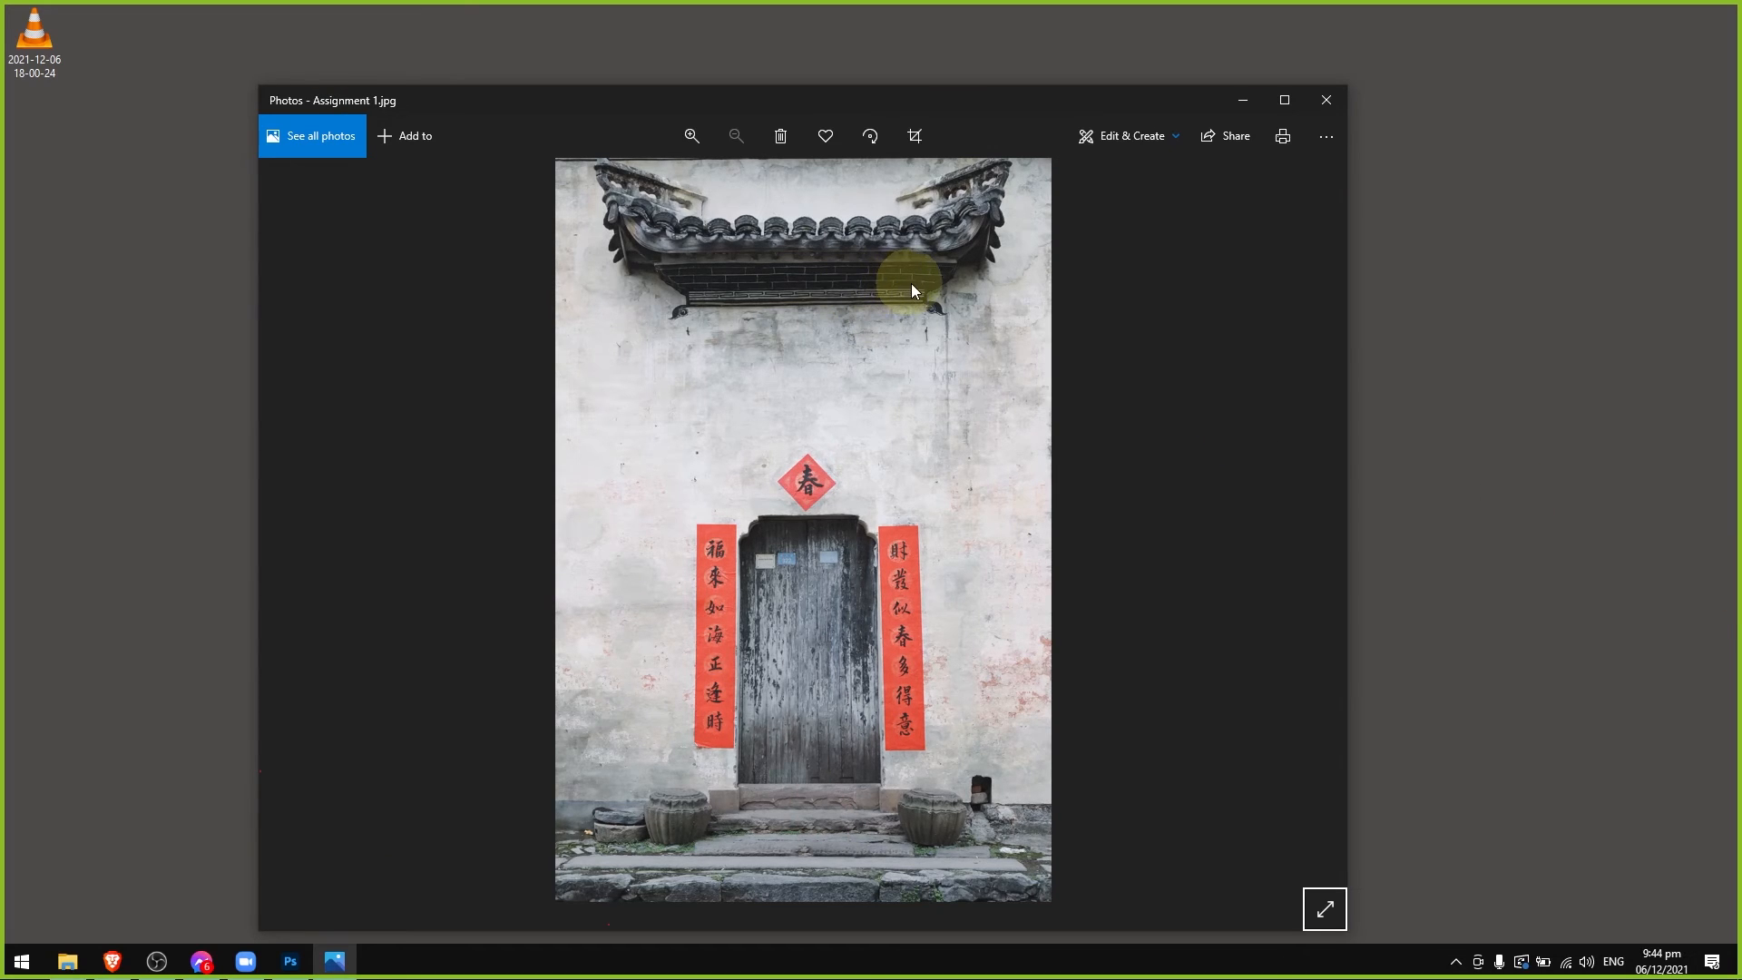
pyautogui.click(1328, 105)
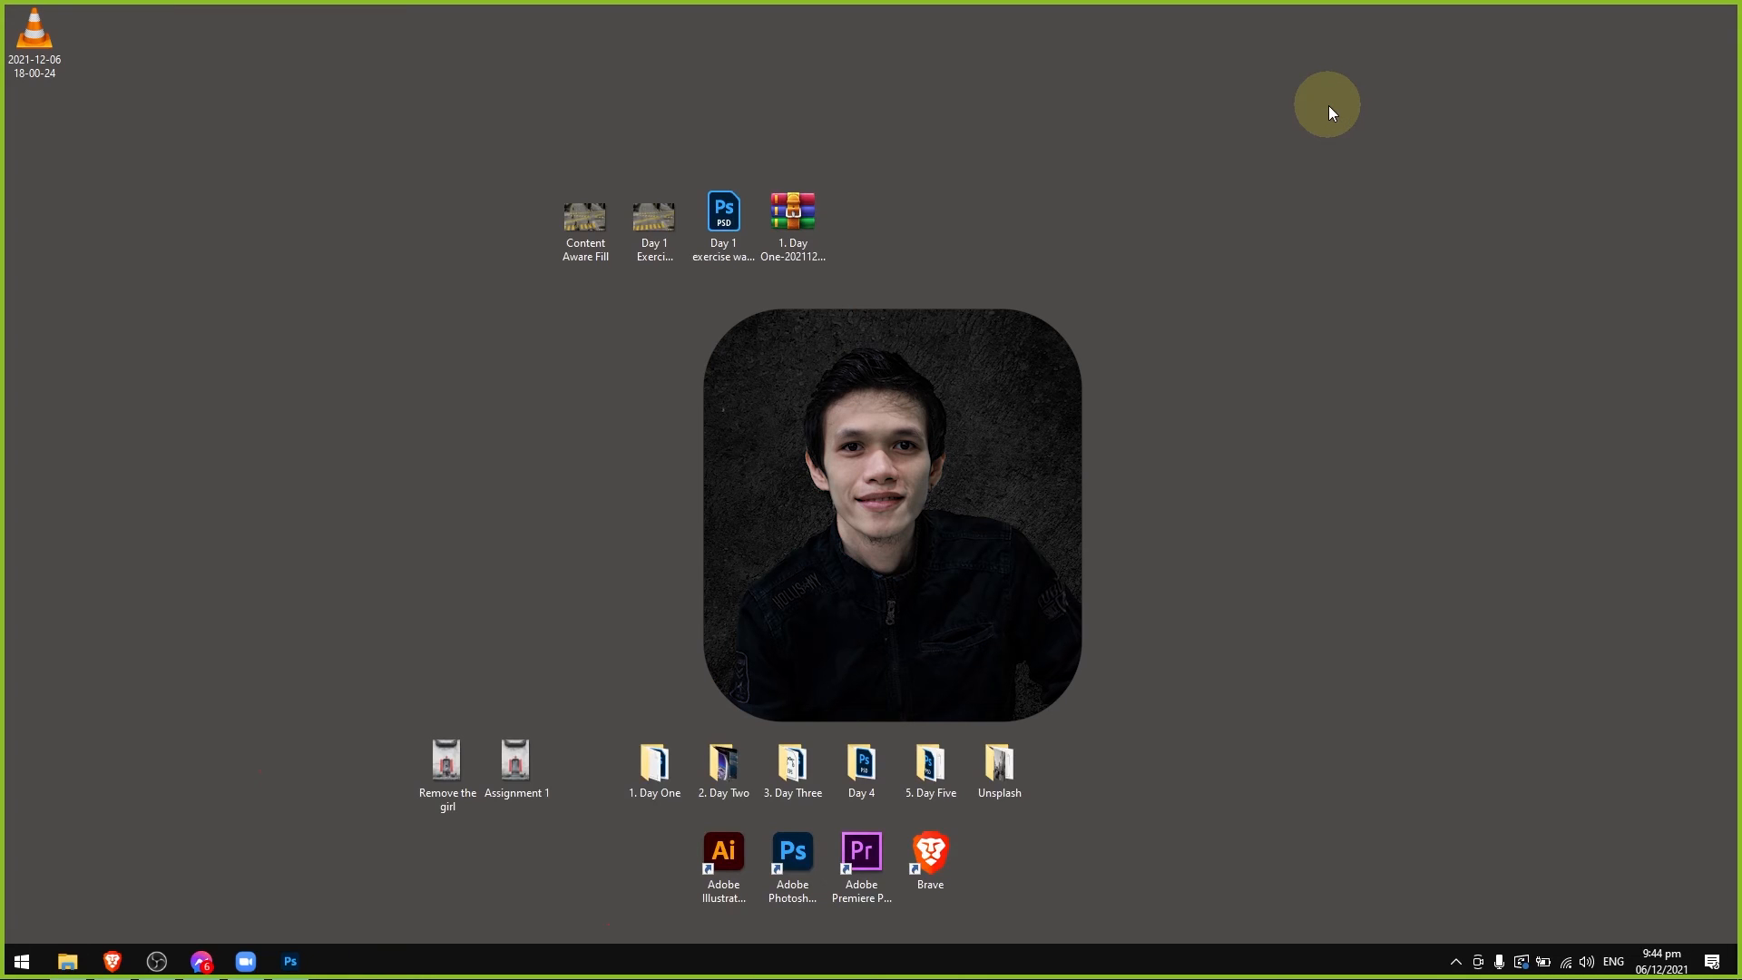
# Return to Photoshop and arrange the Zoom Participants and Chat windows side by side over the canvas, making the Chat window slightly taller.
pyautogui.click(290, 969)
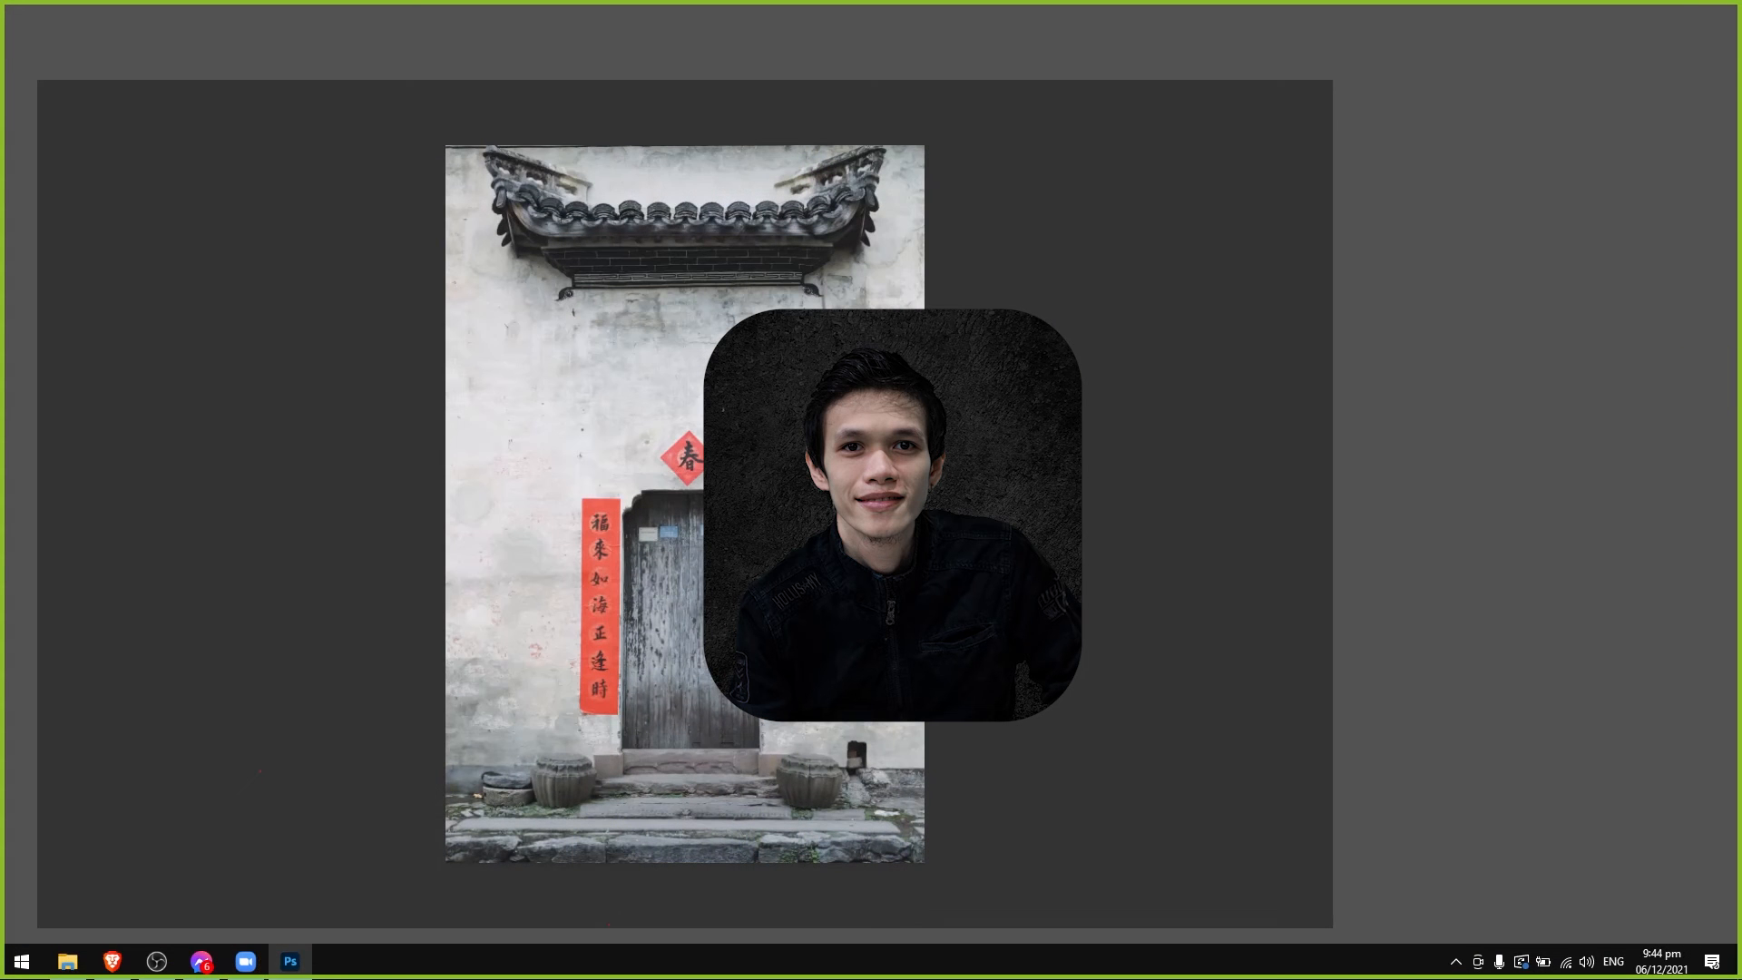
pyautogui.moveTo(875, 138); pyautogui.dragTo(463, 194)
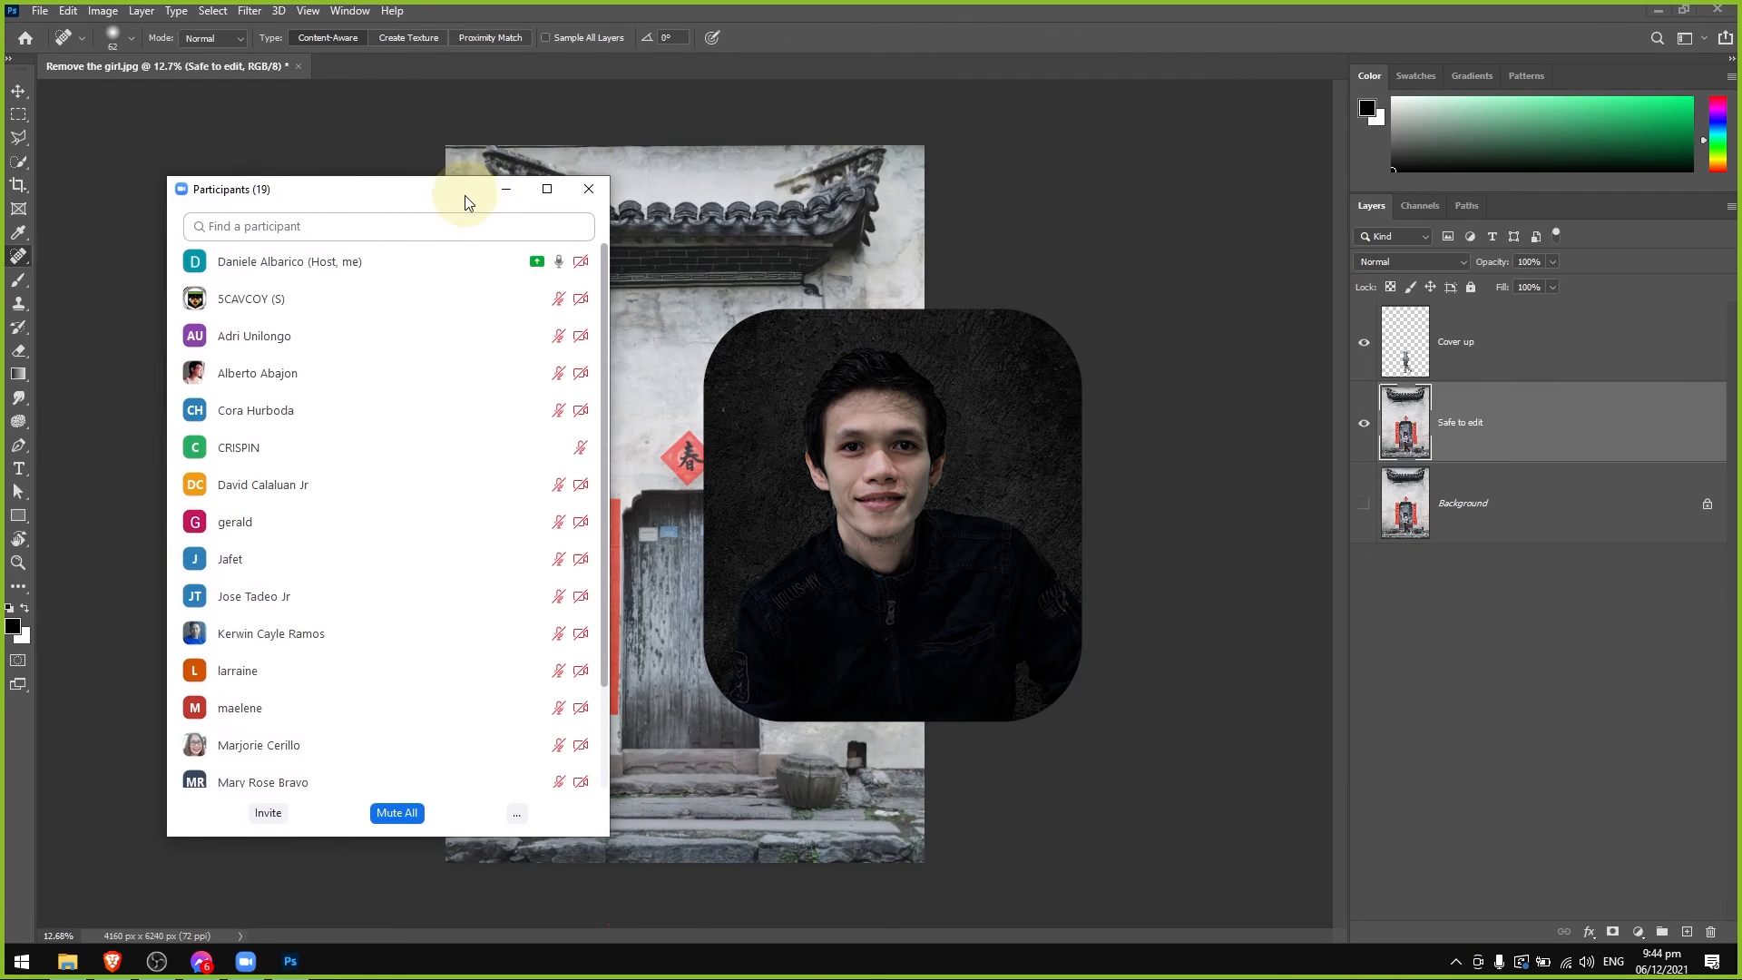
pyautogui.moveTo(794, 204); pyautogui.dragTo(680, 197)
pyautogui.moveTo(441, 557)
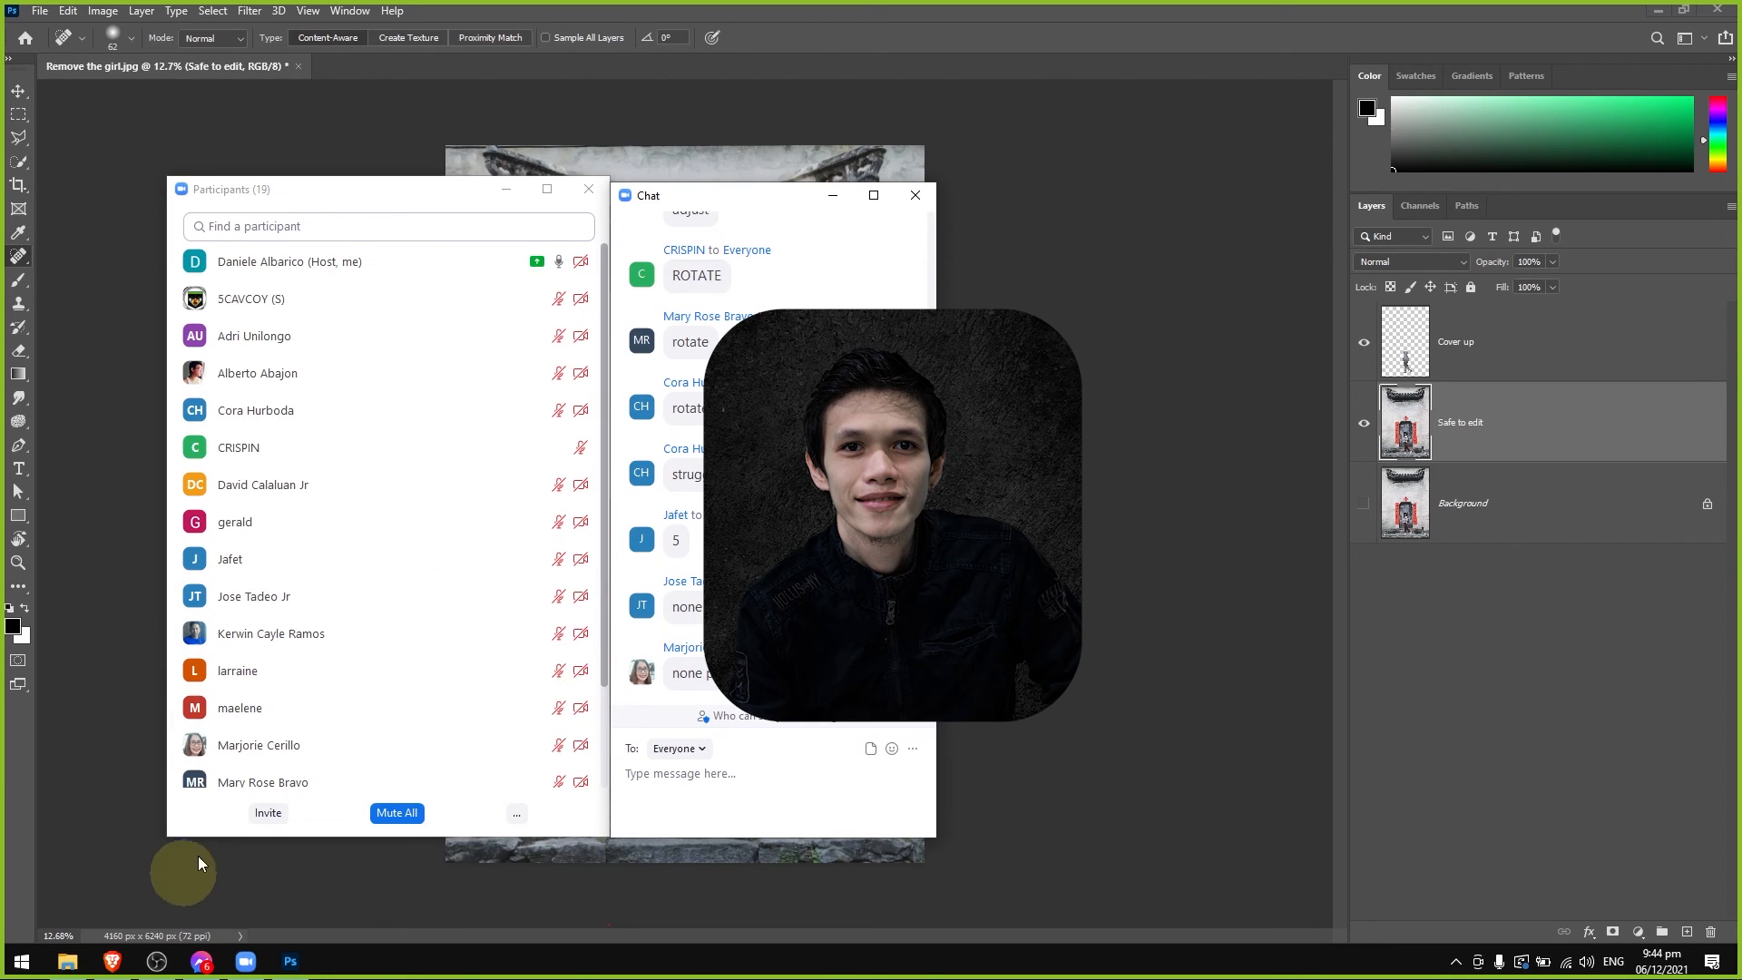
pyautogui.moveTo(681, 188); pyautogui.dragTo(1052, 158)
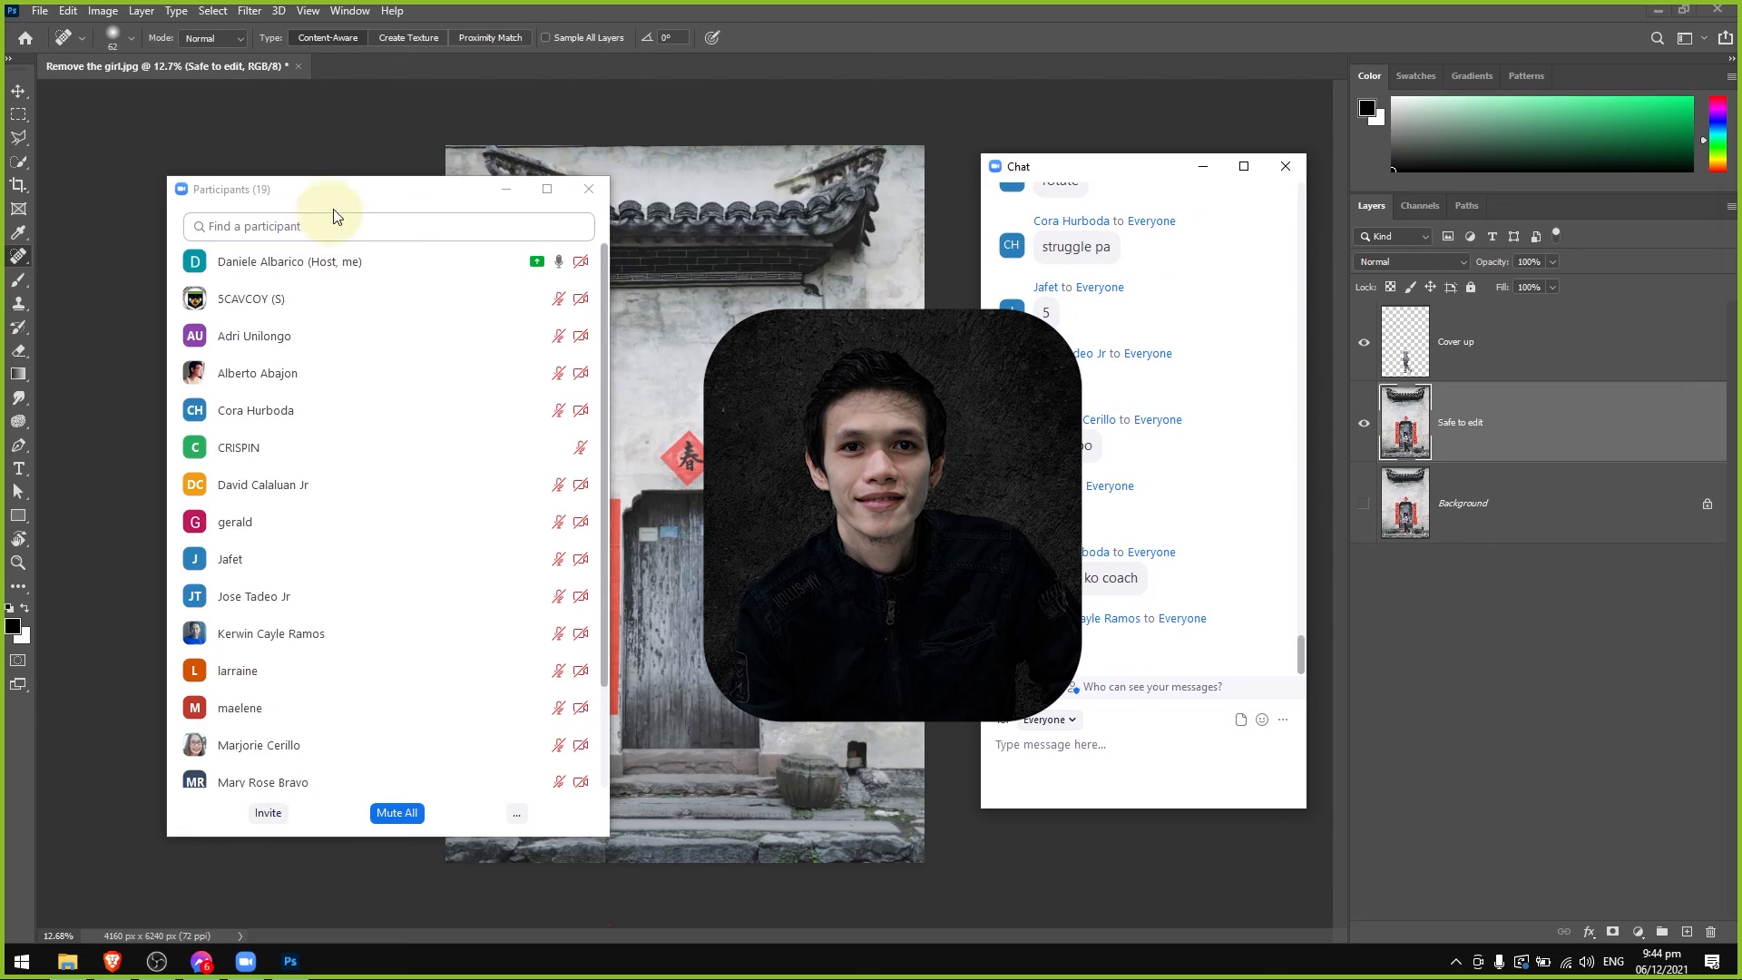
pyautogui.moveTo(354, 192); pyautogui.dragTo(724, 170)
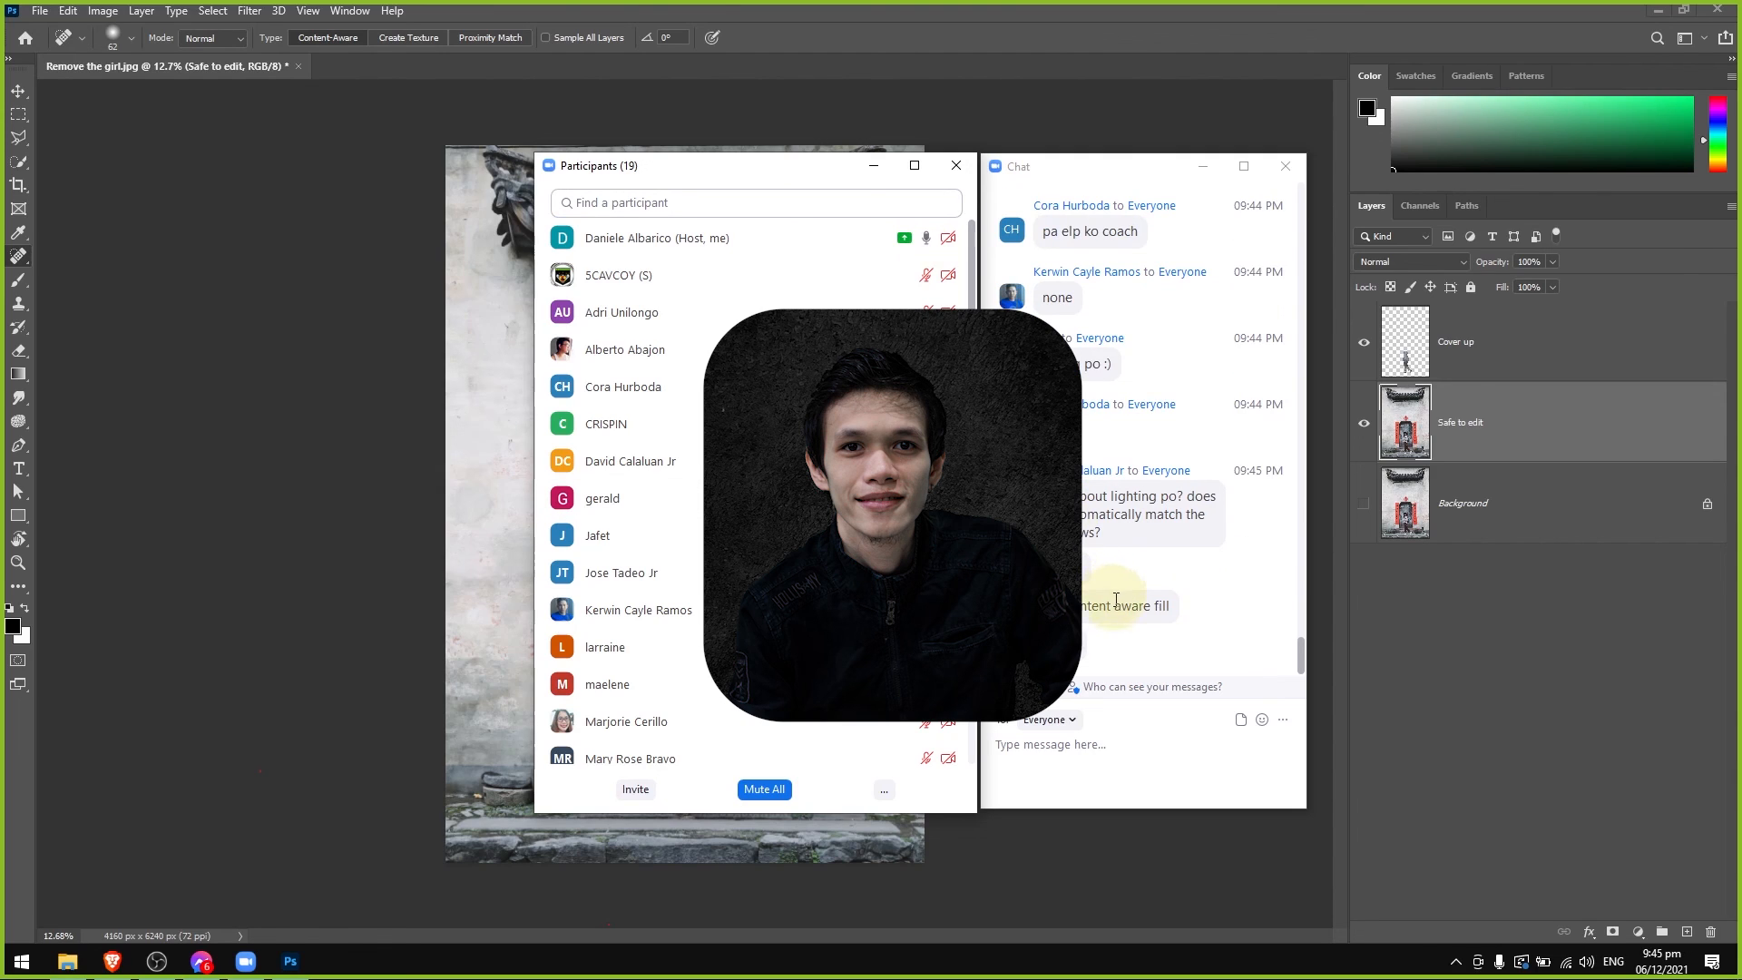
pyautogui.moveTo(1042, 808); pyautogui.dragTo(1059, 816)
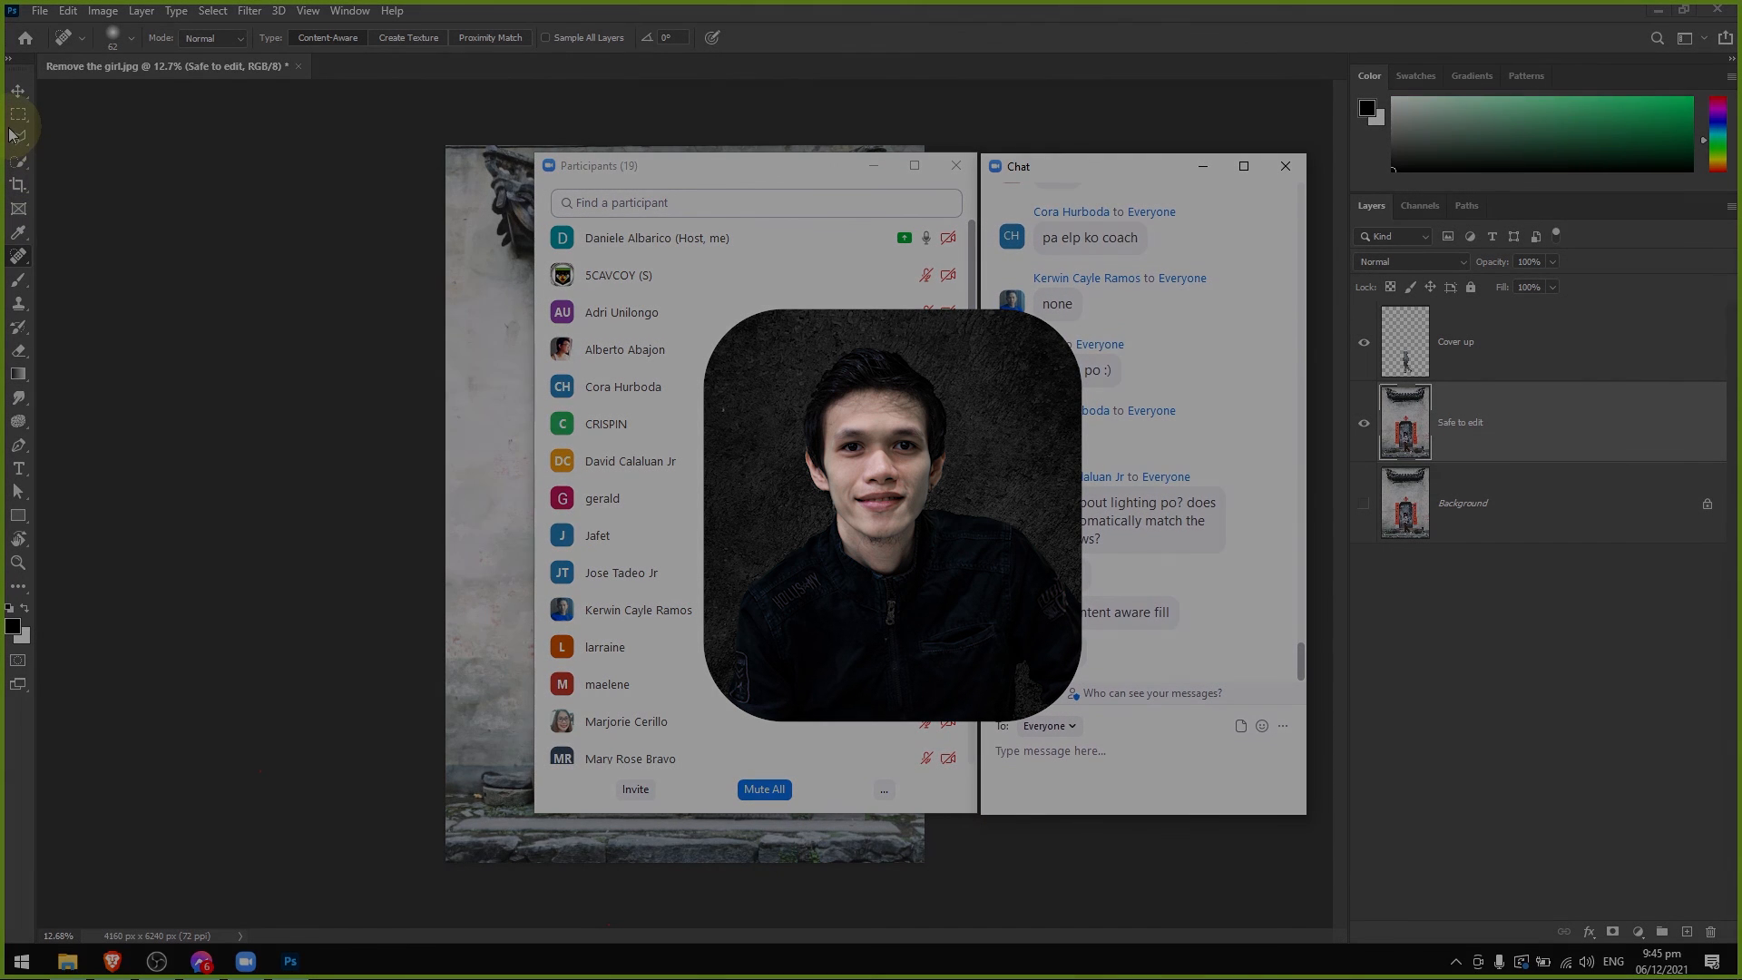